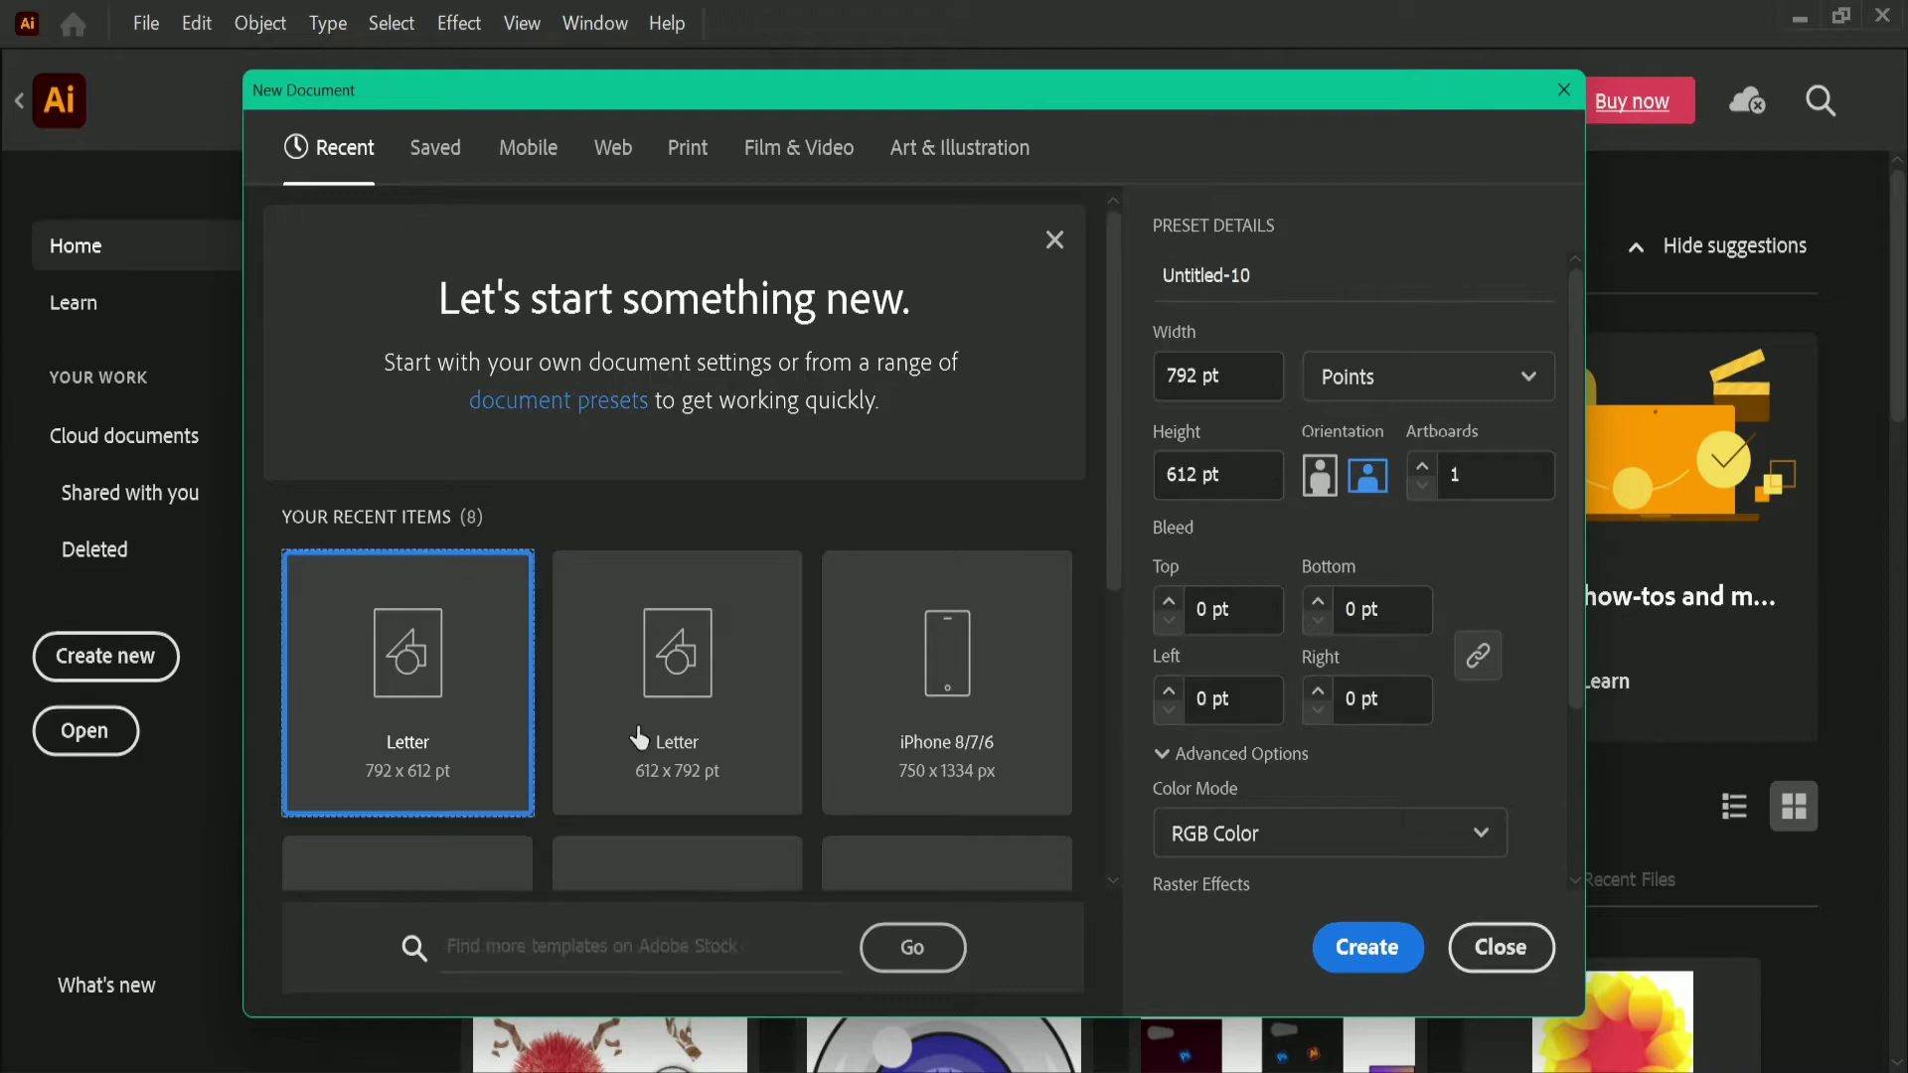
Step: Create a 792 x 612 pt document and draw a circle about 230 pt in diameter on the upper half of the artboard
click(1374, 952)
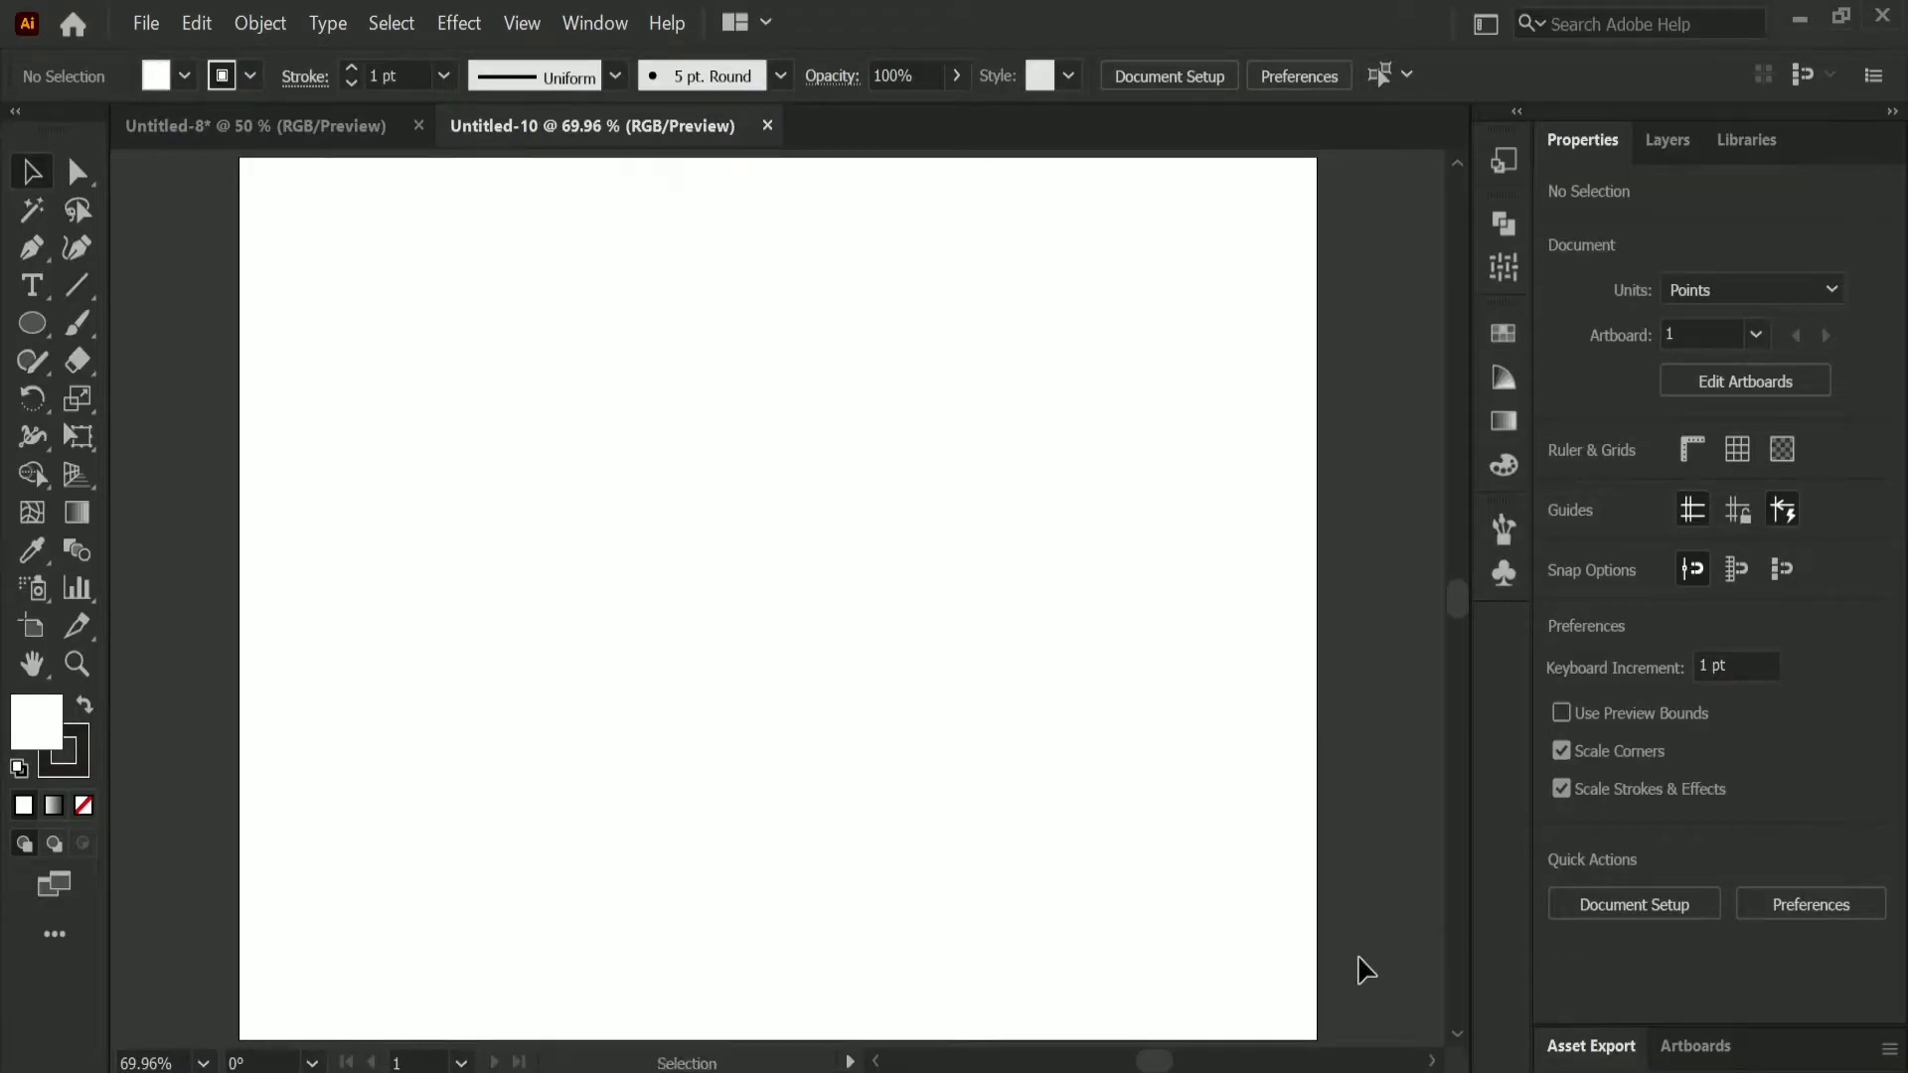
click(43, 314)
drag(464, 307, 781, 610)
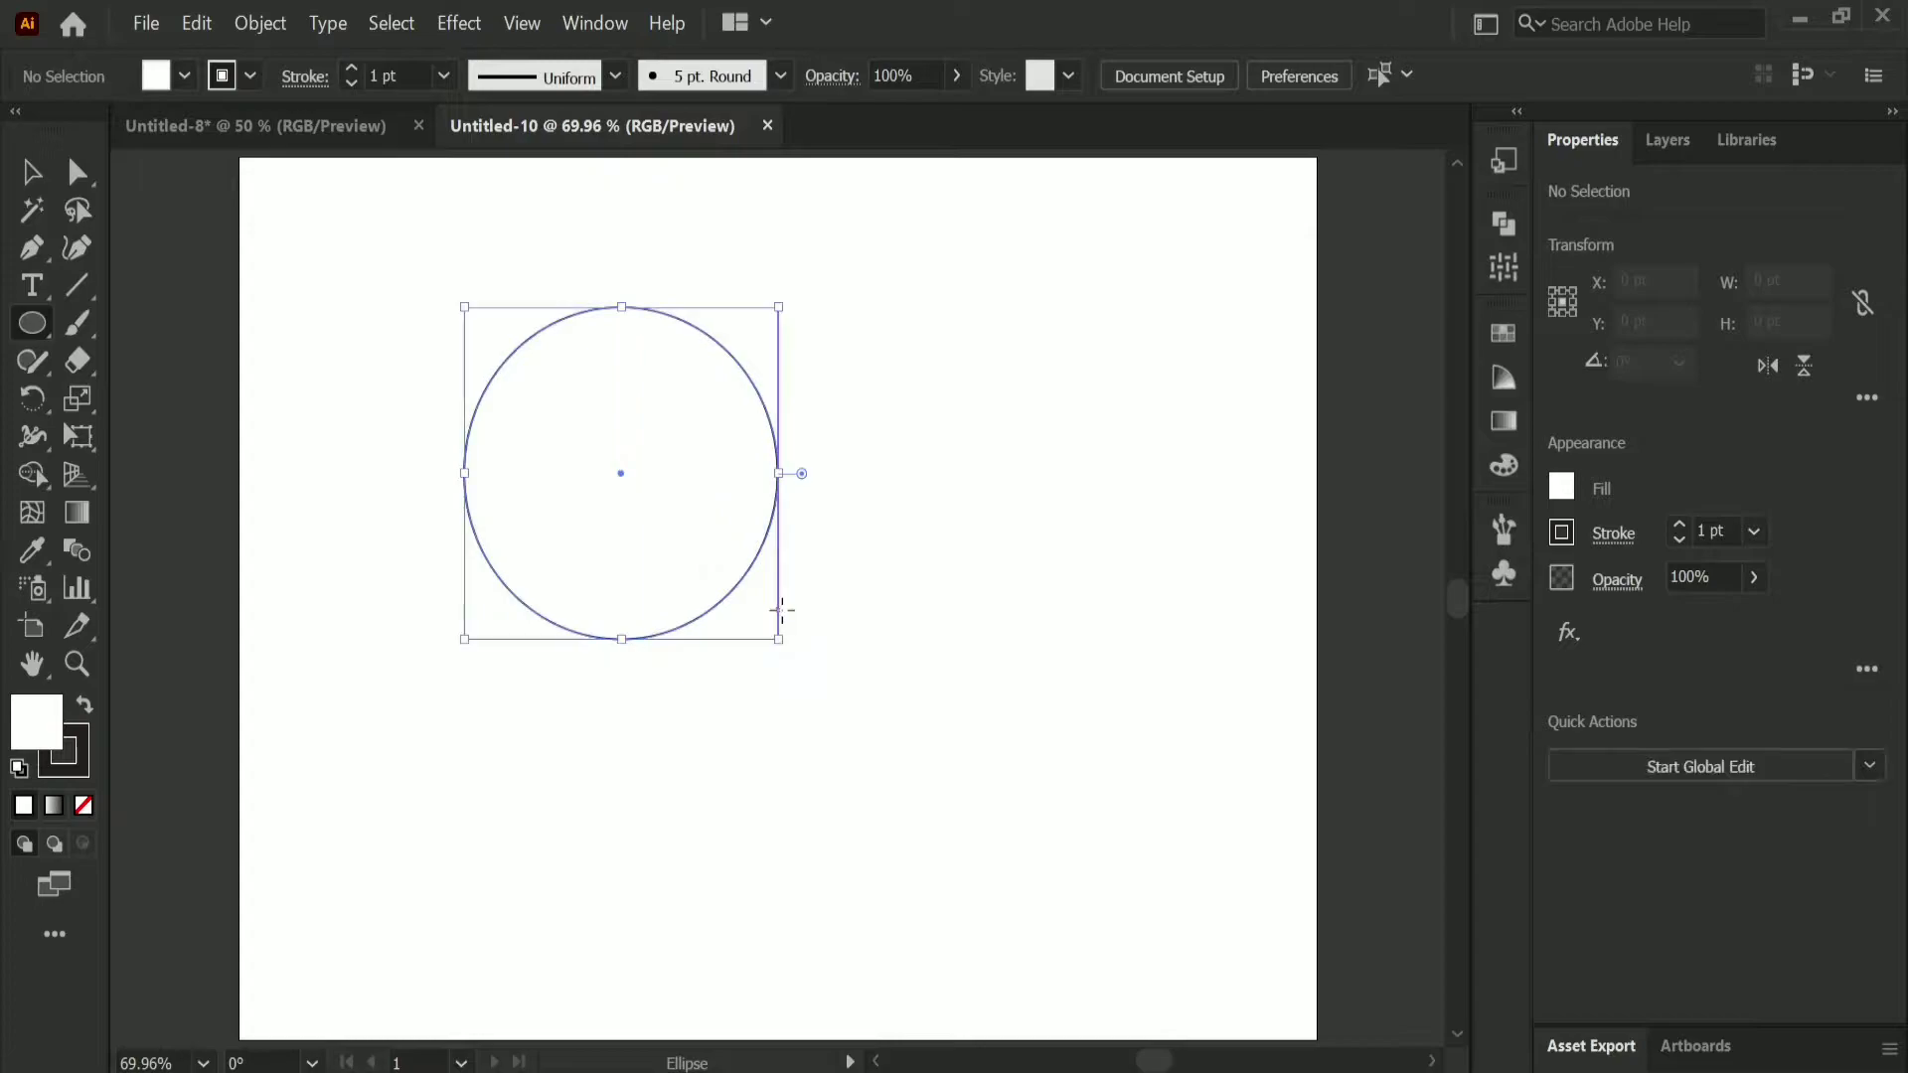
Step: Remove the circle's stroke and fill it with a linear gradient
click(1575, 535)
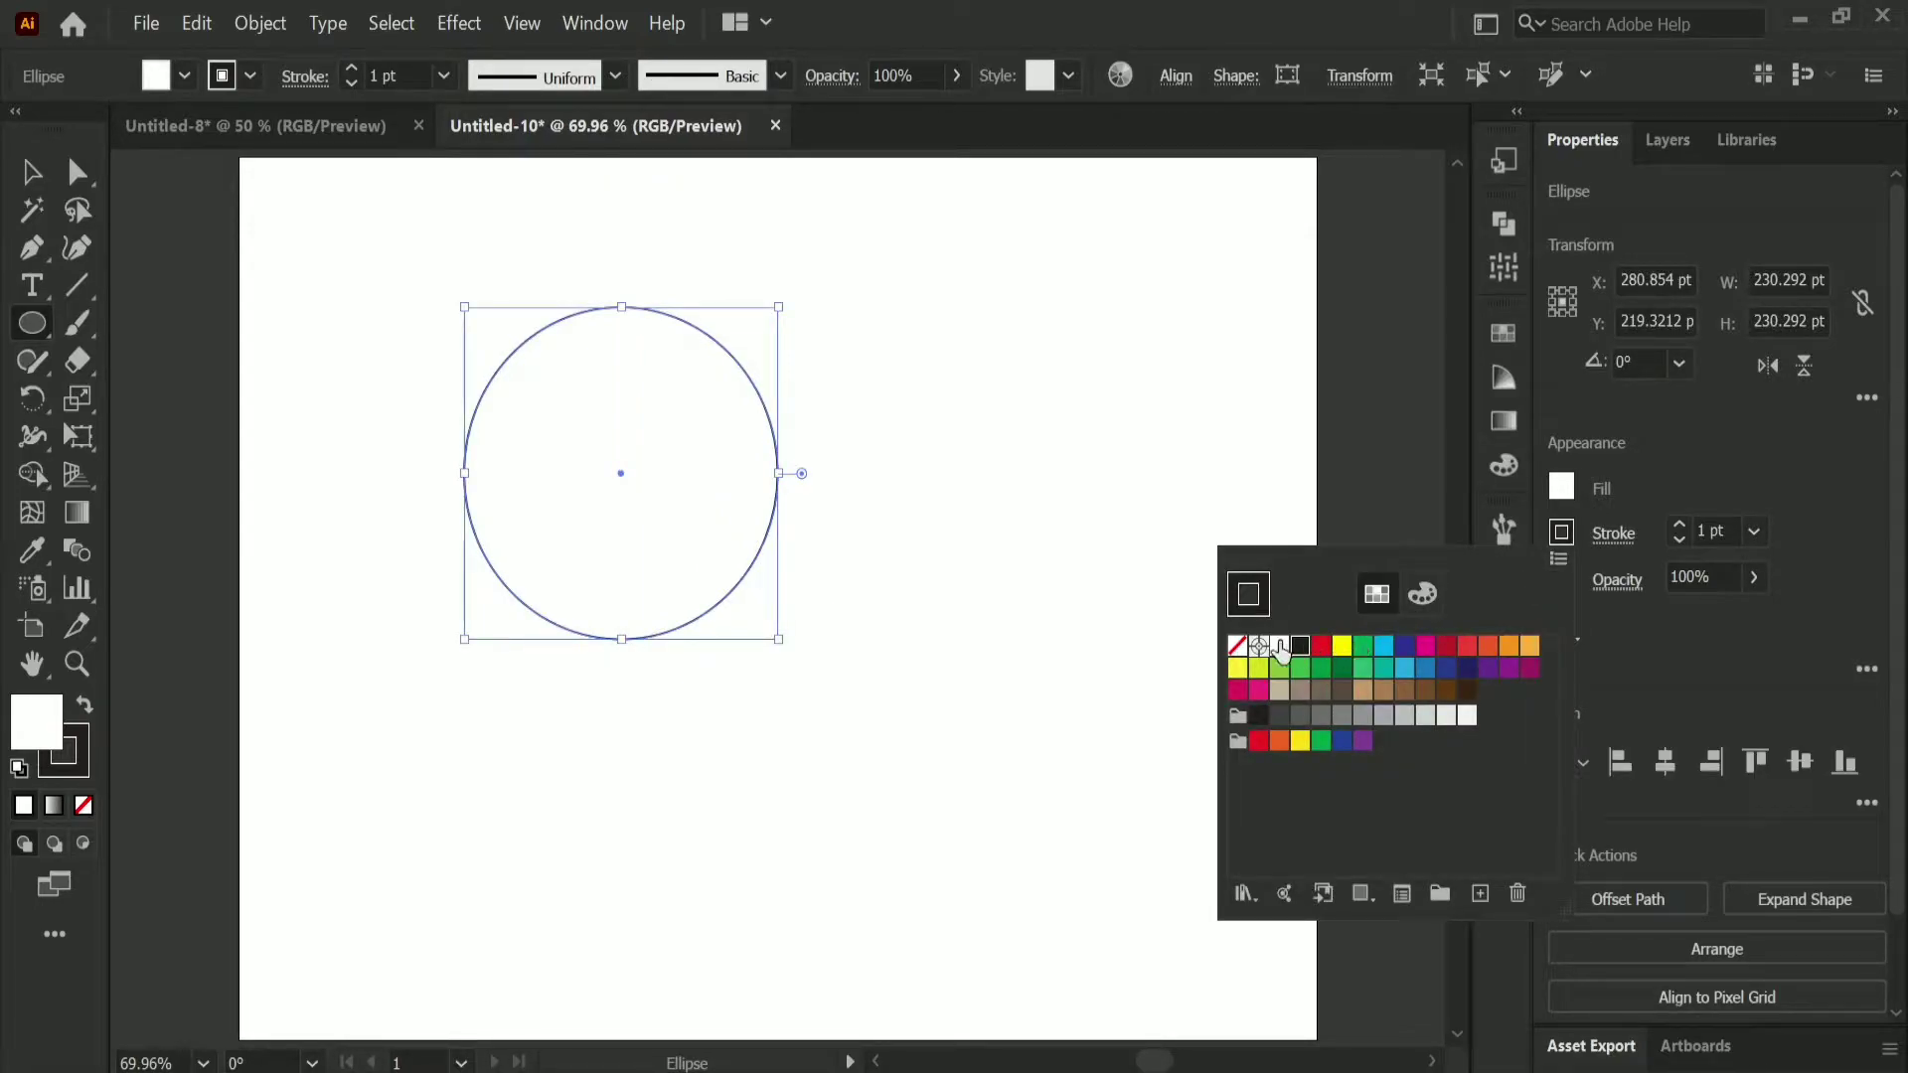
click(1237, 645)
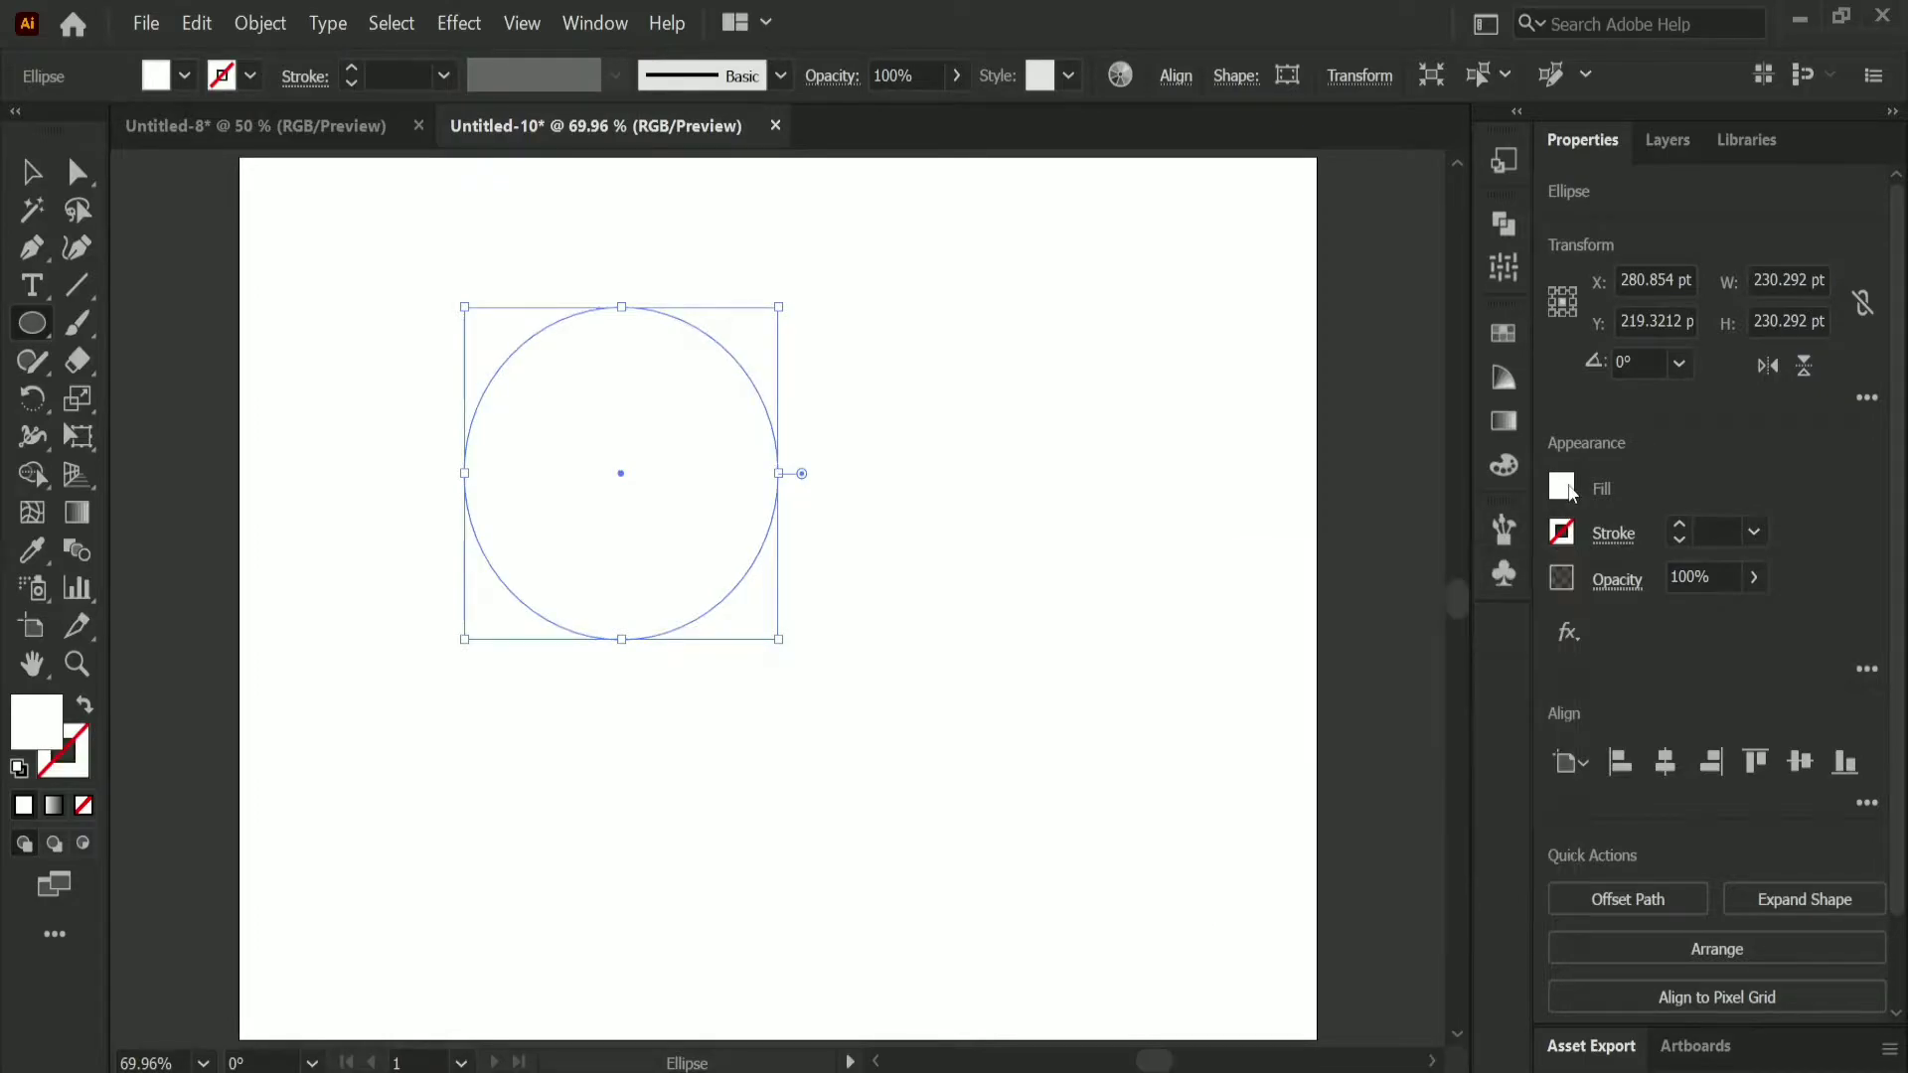
click(1503, 420)
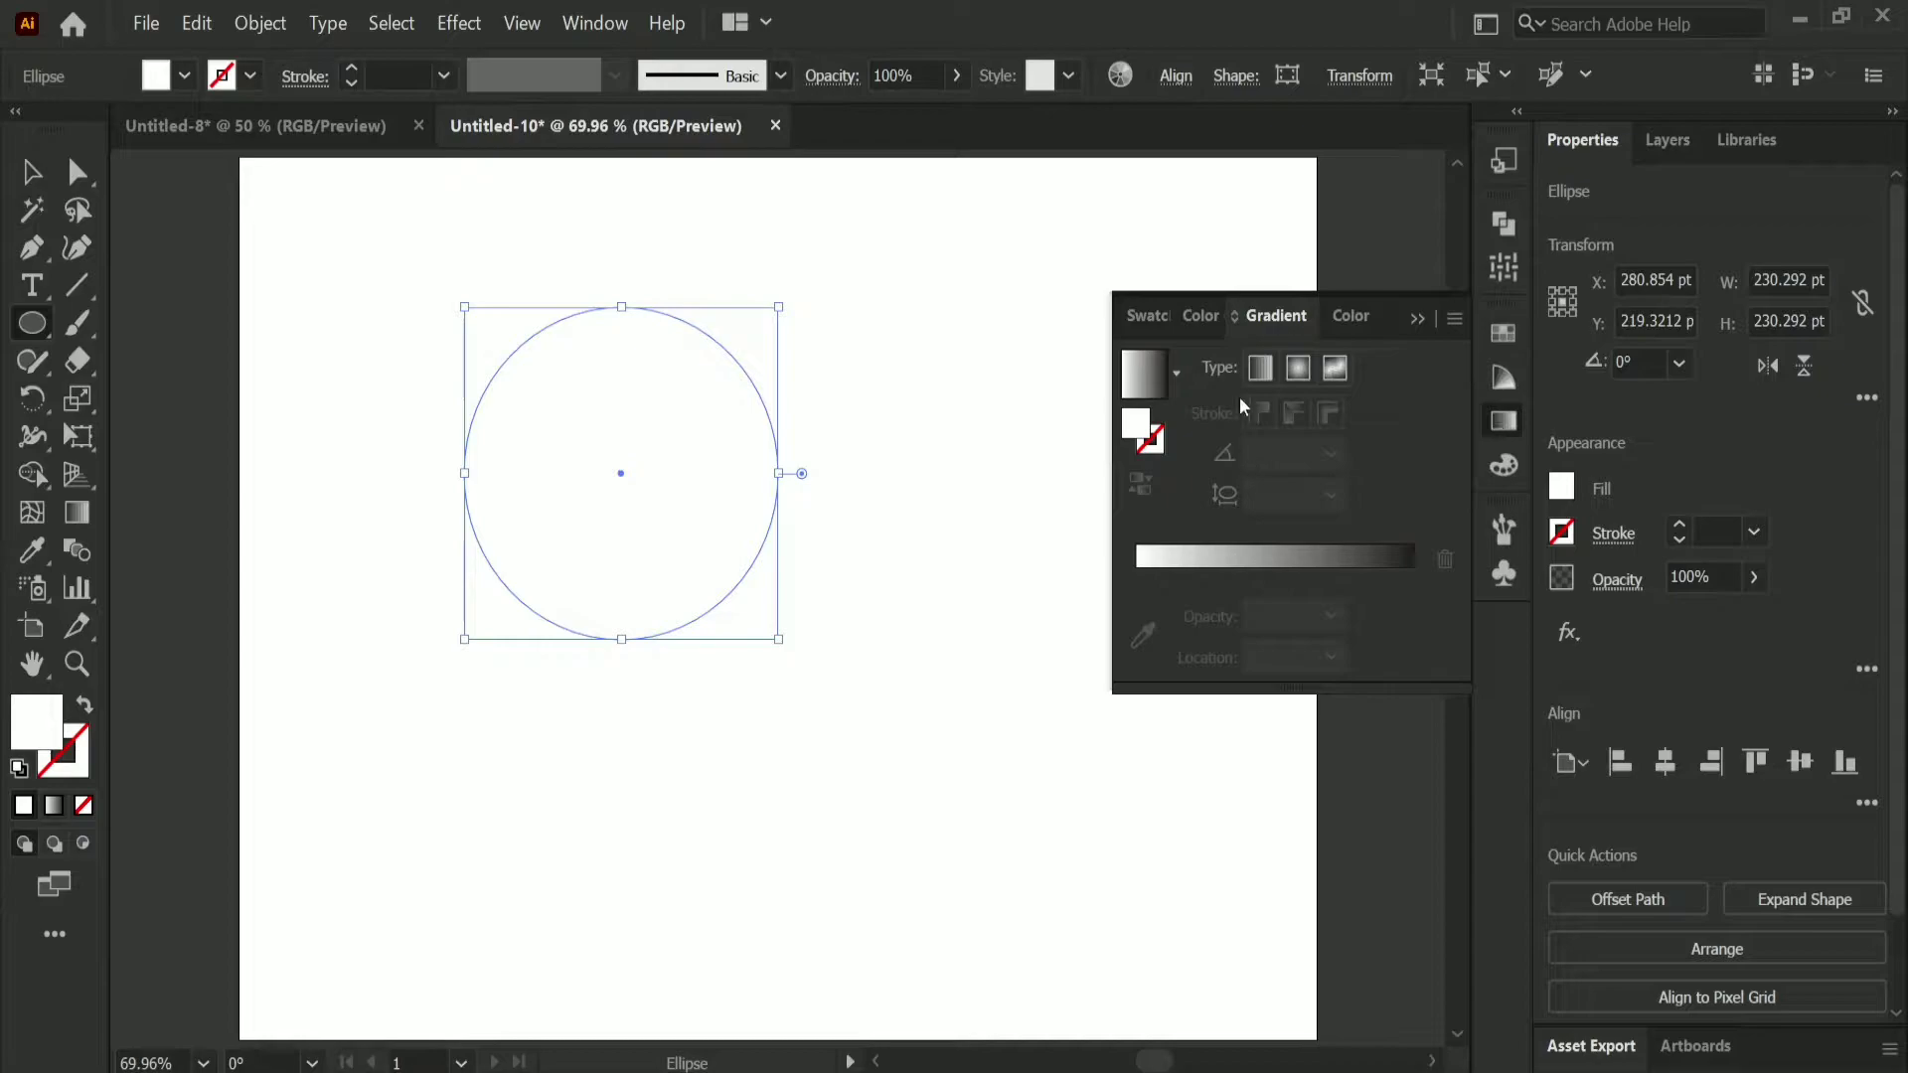
click(1261, 374)
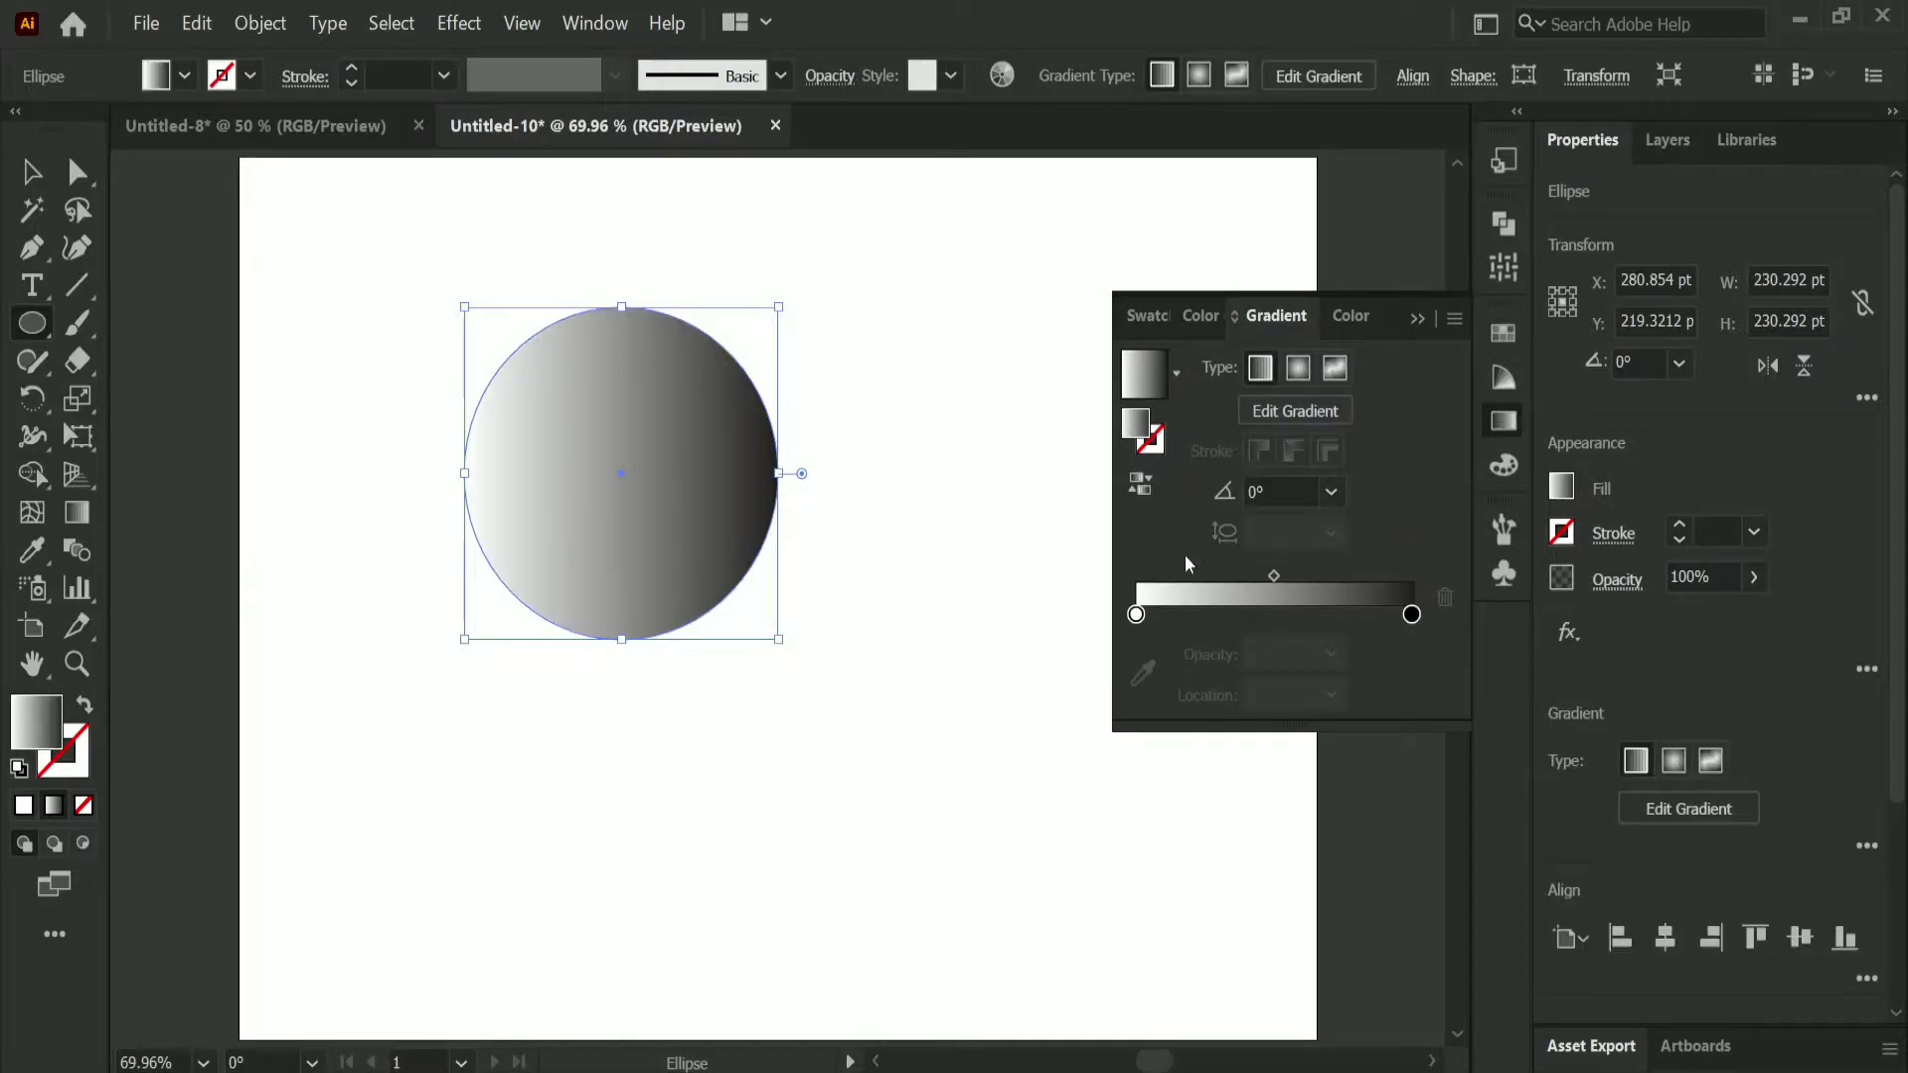
Step: Colour the gradient's starting stop dark red and its end stop white
click(1136, 615)
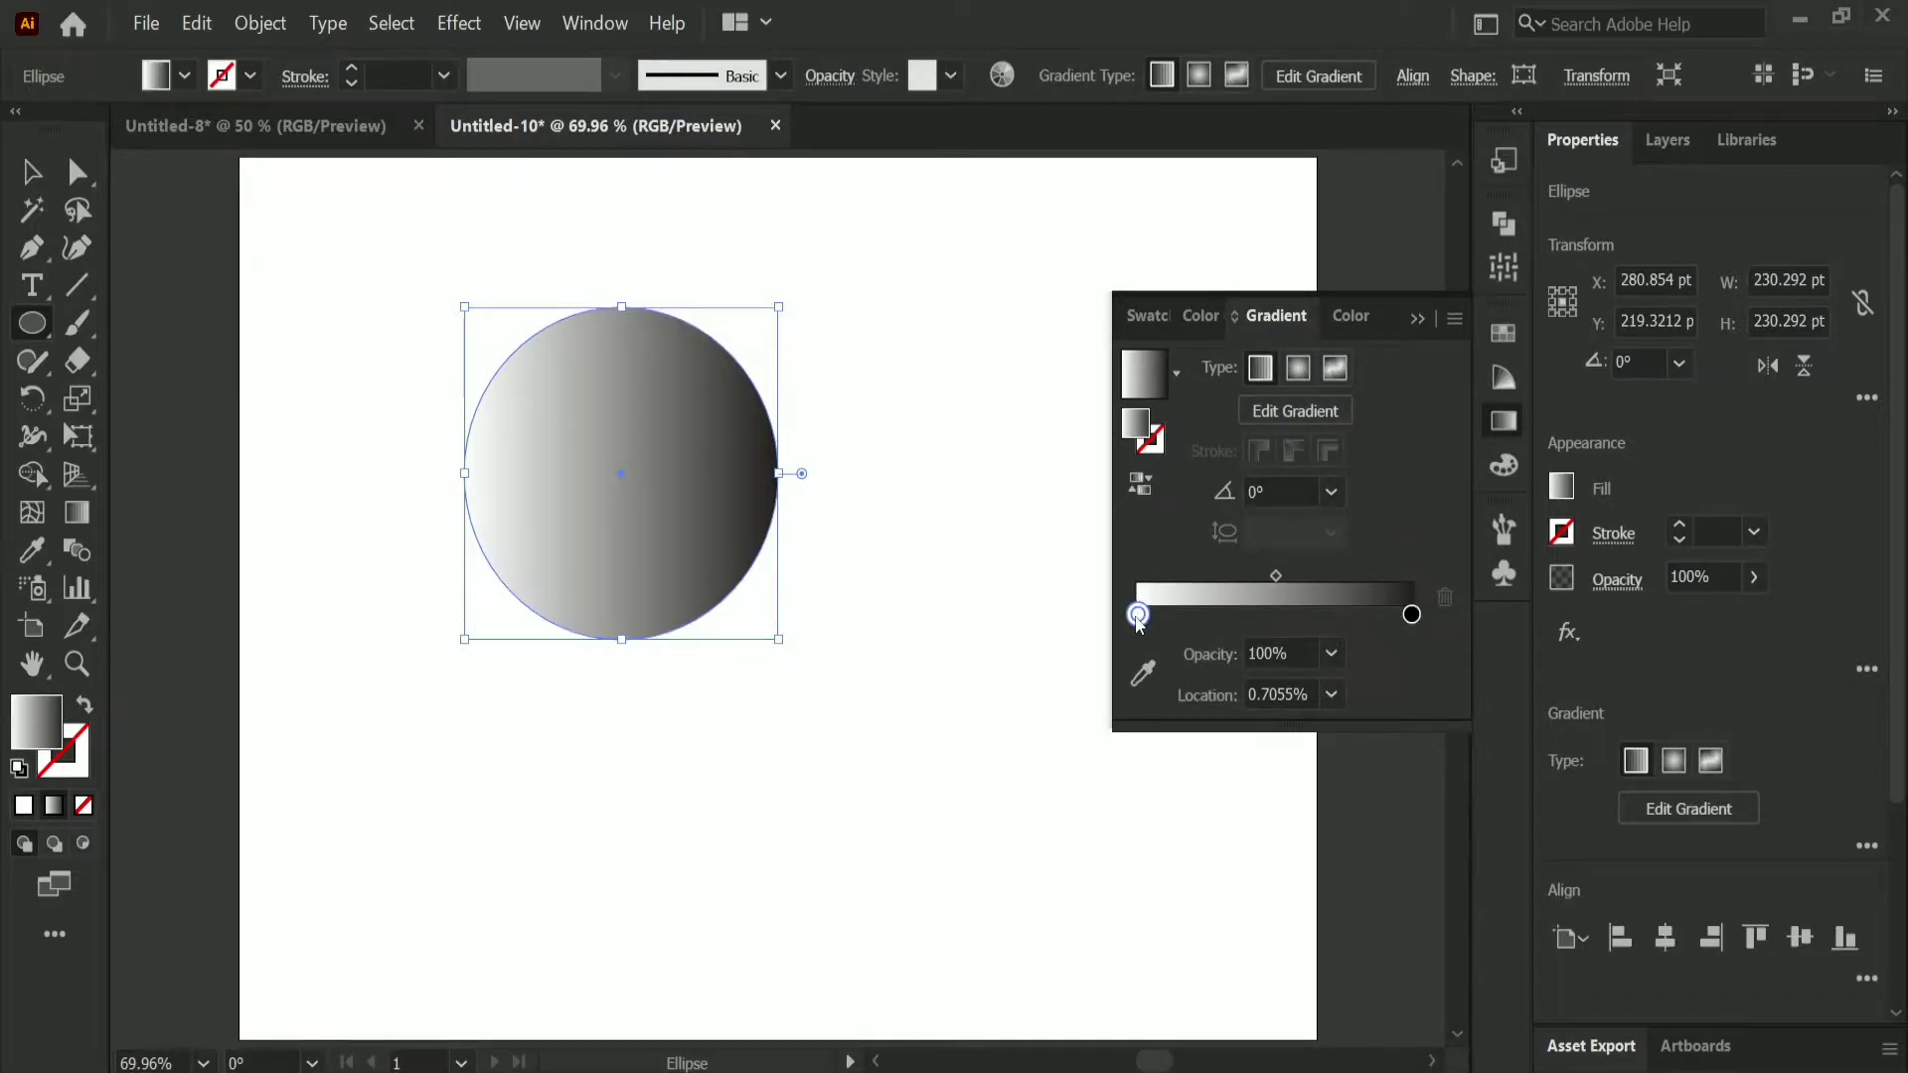
double_click(1137, 615)
click(1237, 715)
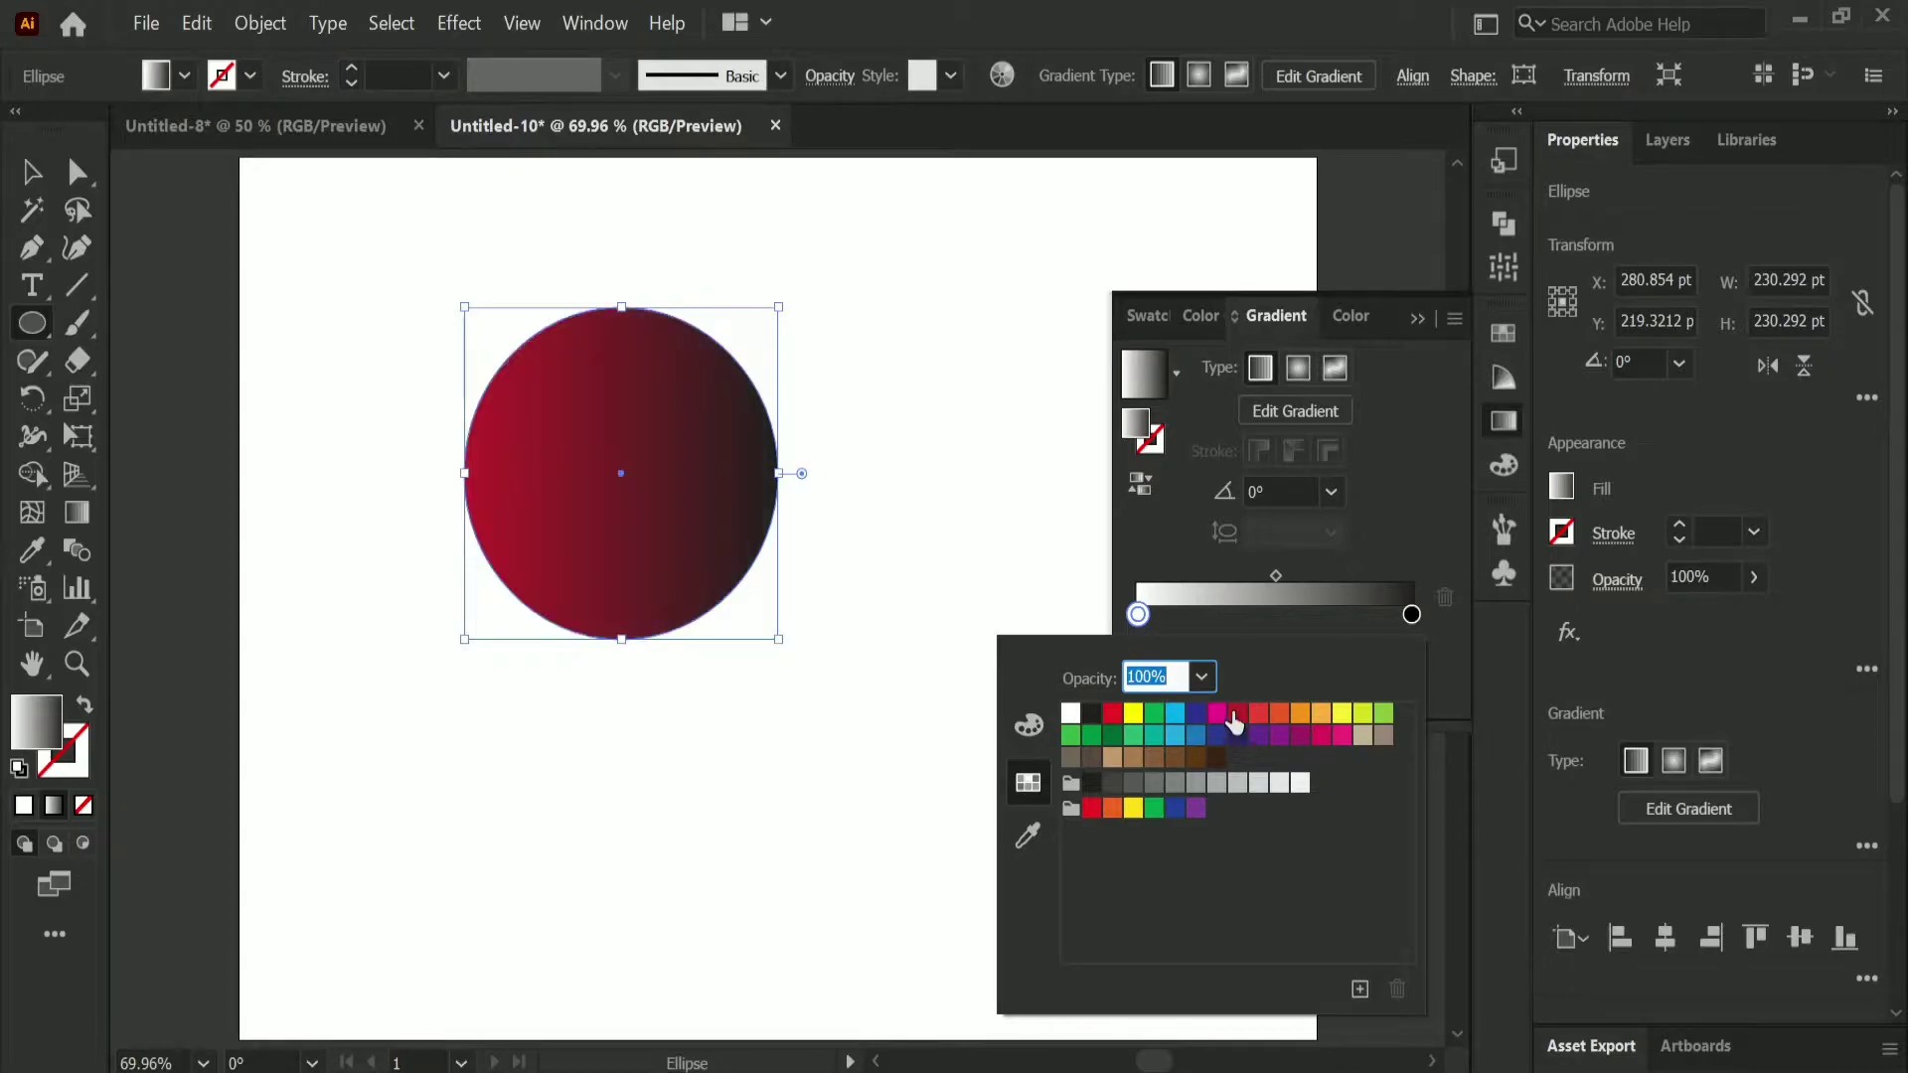
click(1411, 615)
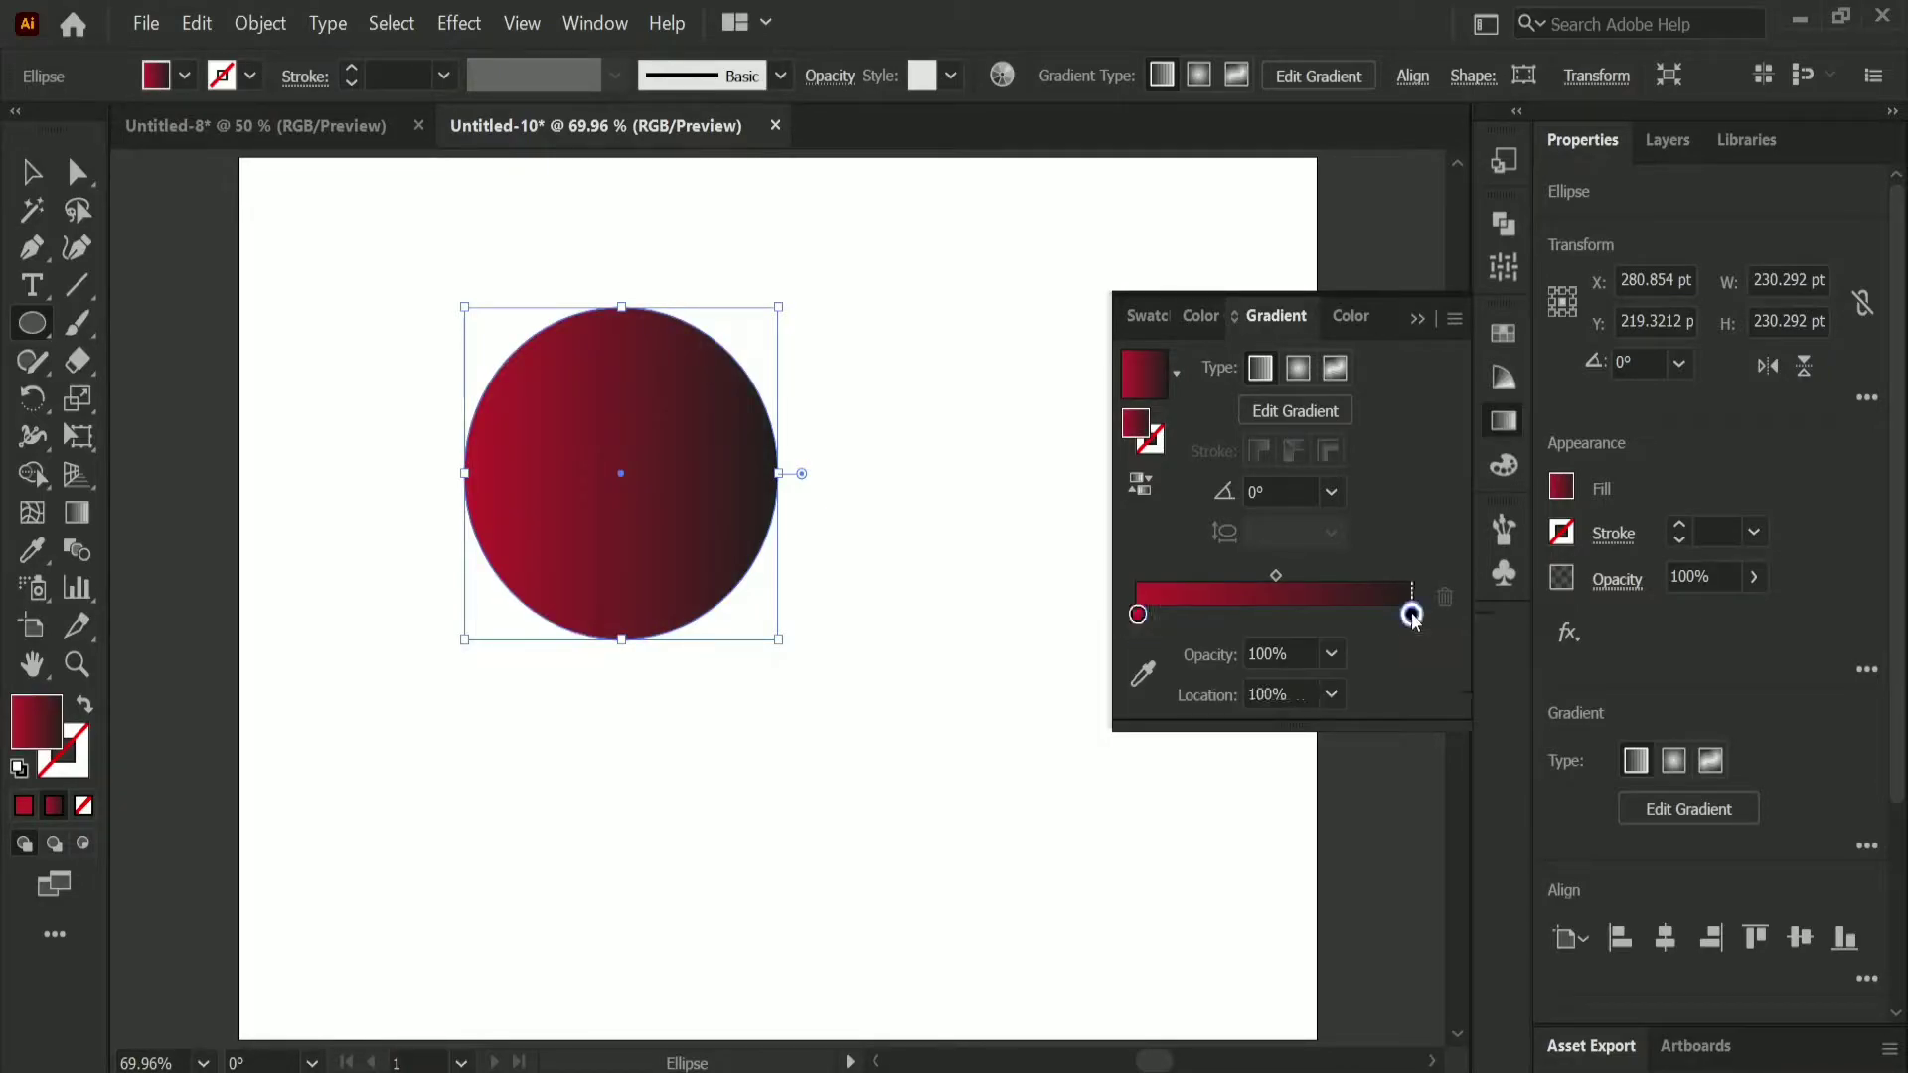
double_click(1411, 615)
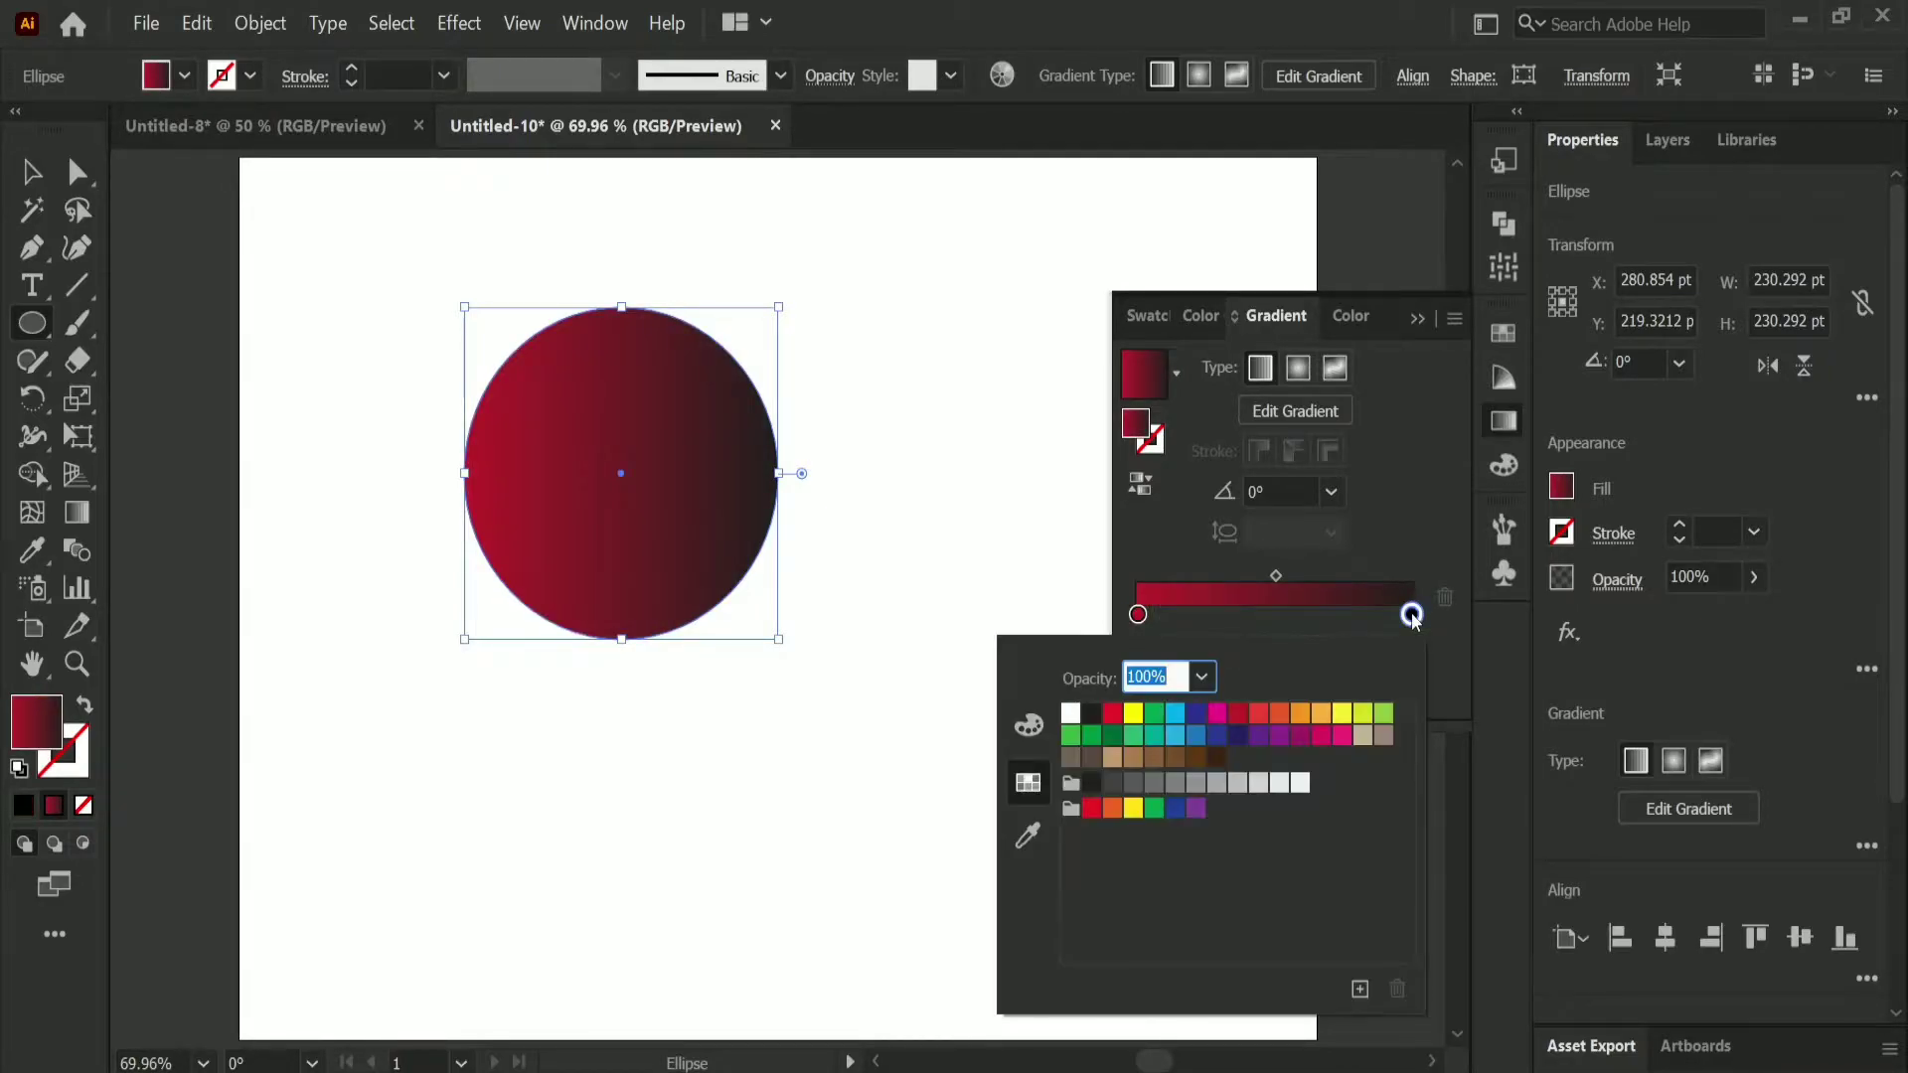
click(1070, 713)
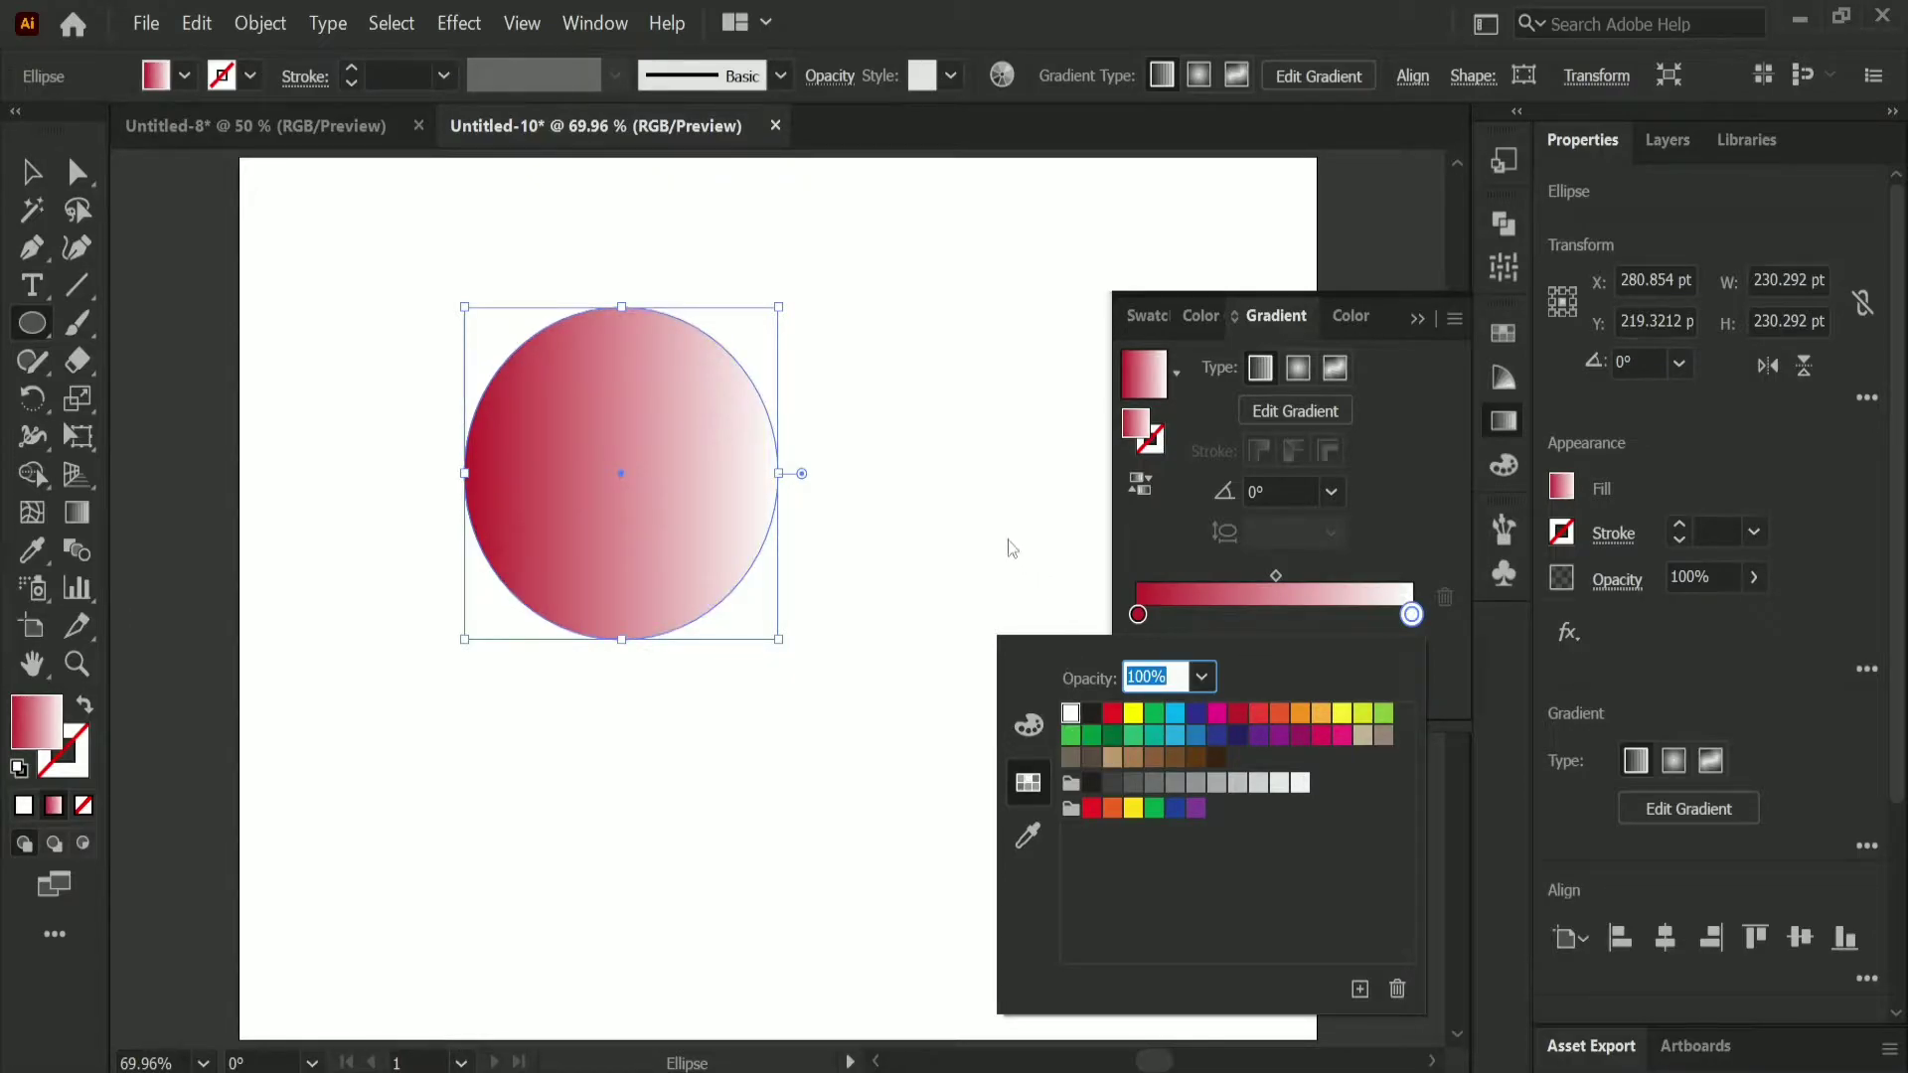
Step: Make the gradient radial, shifting its midpoint to about 87% and the red stop to about 66%
click(1300, 371)
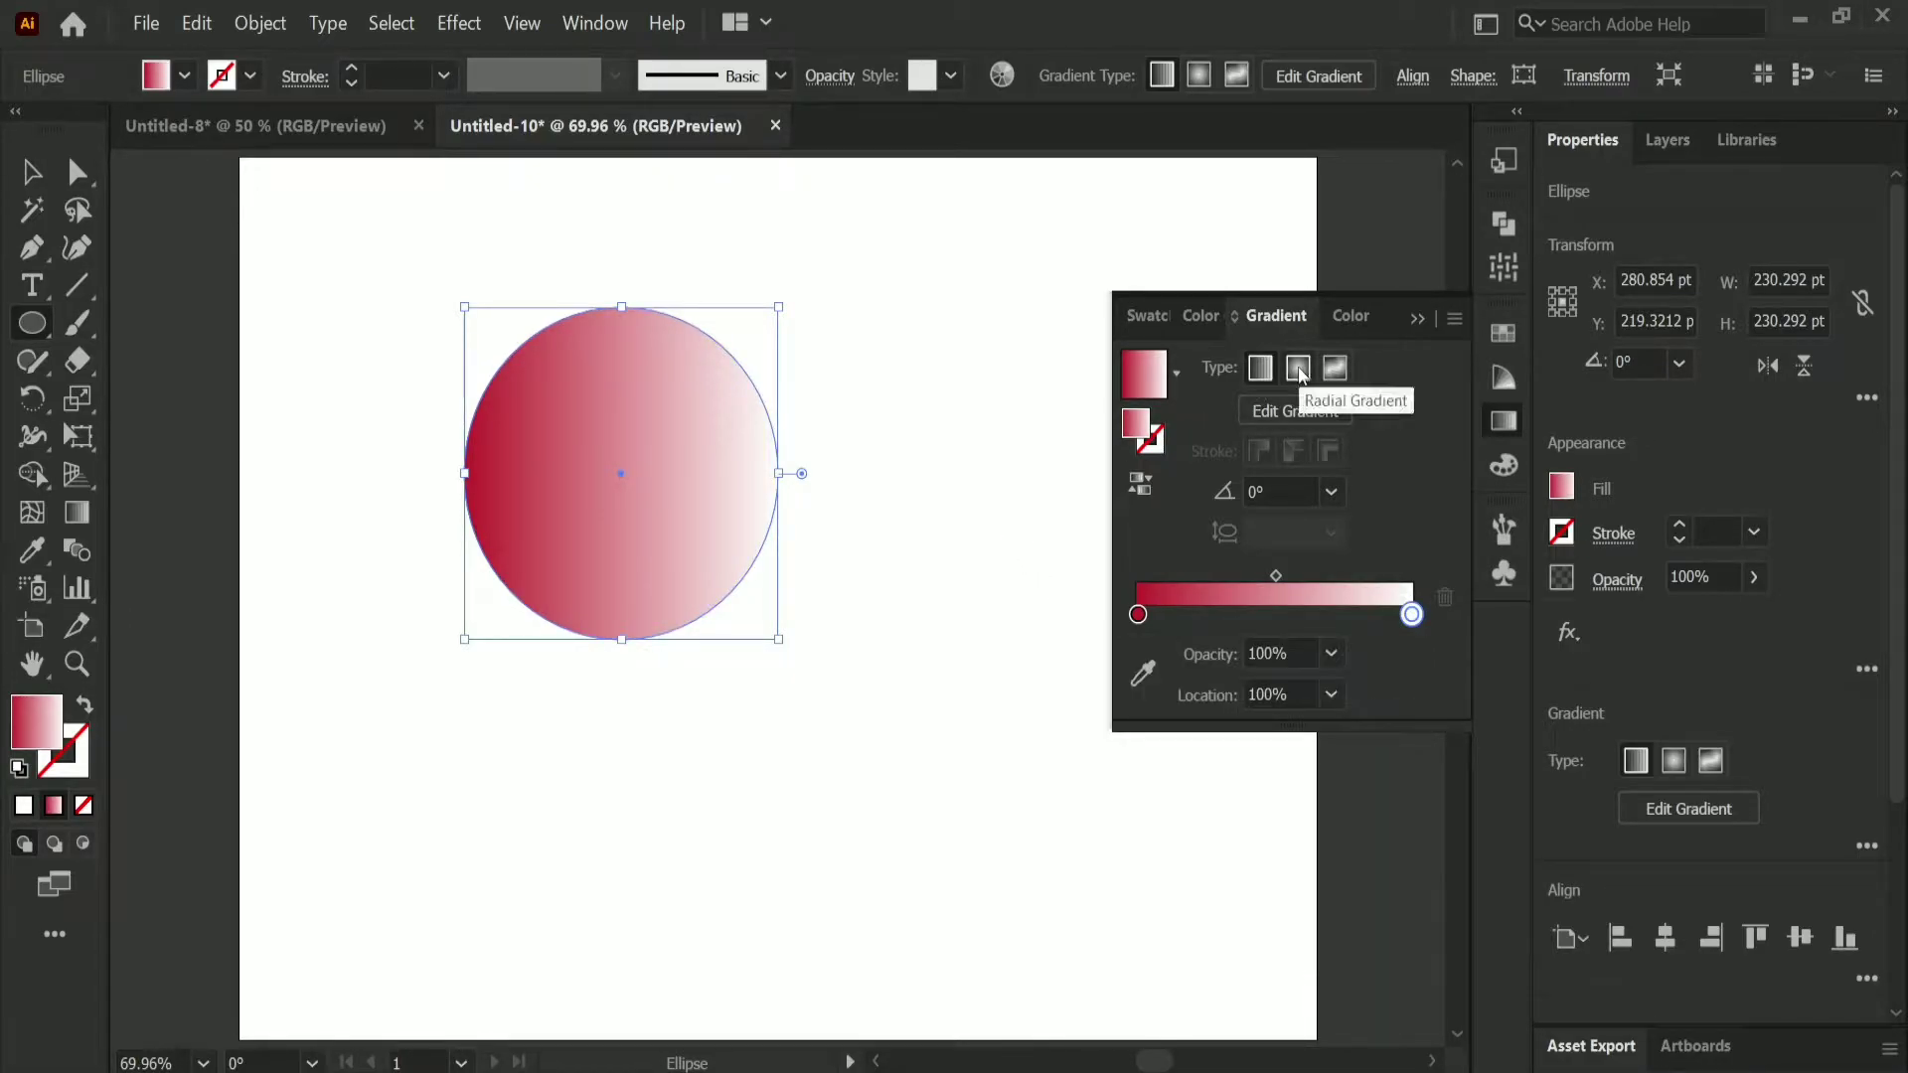
click(1299, 371)
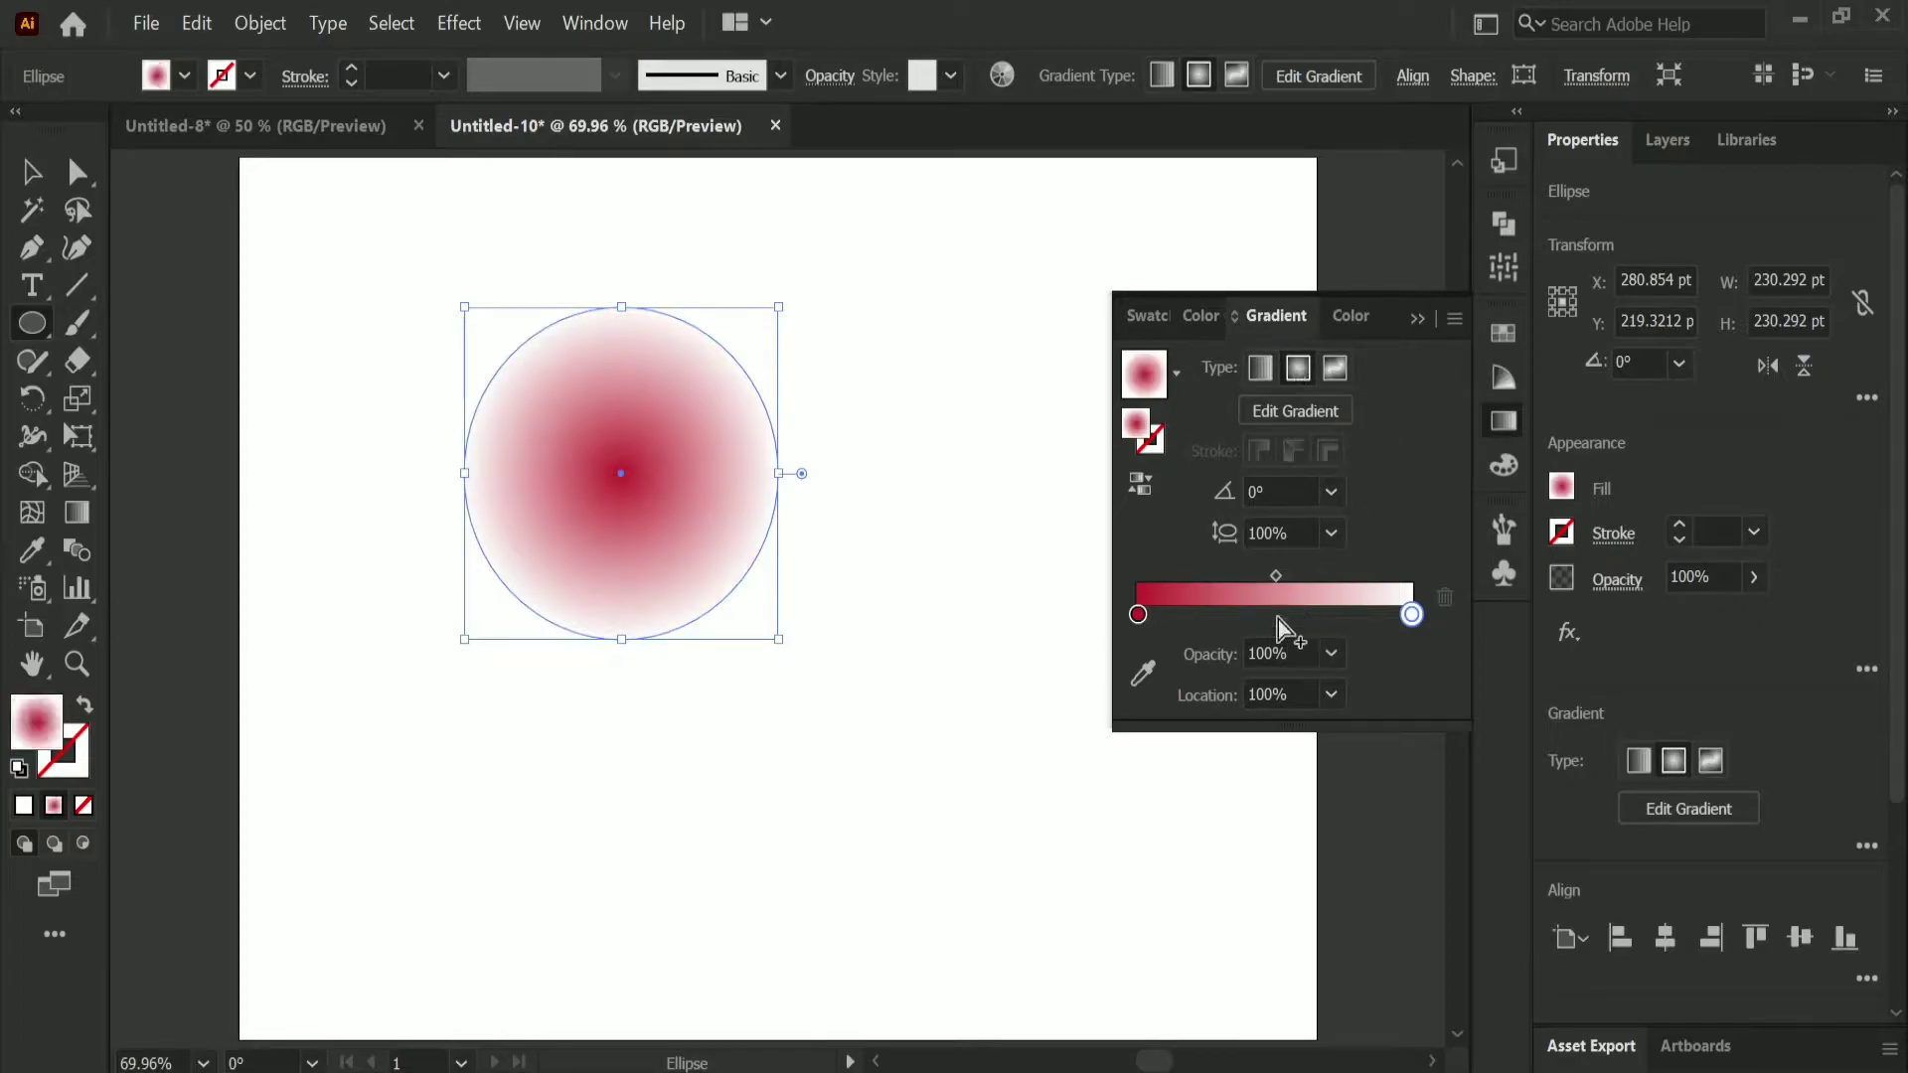
drag(1277, 579, 1389, 584)
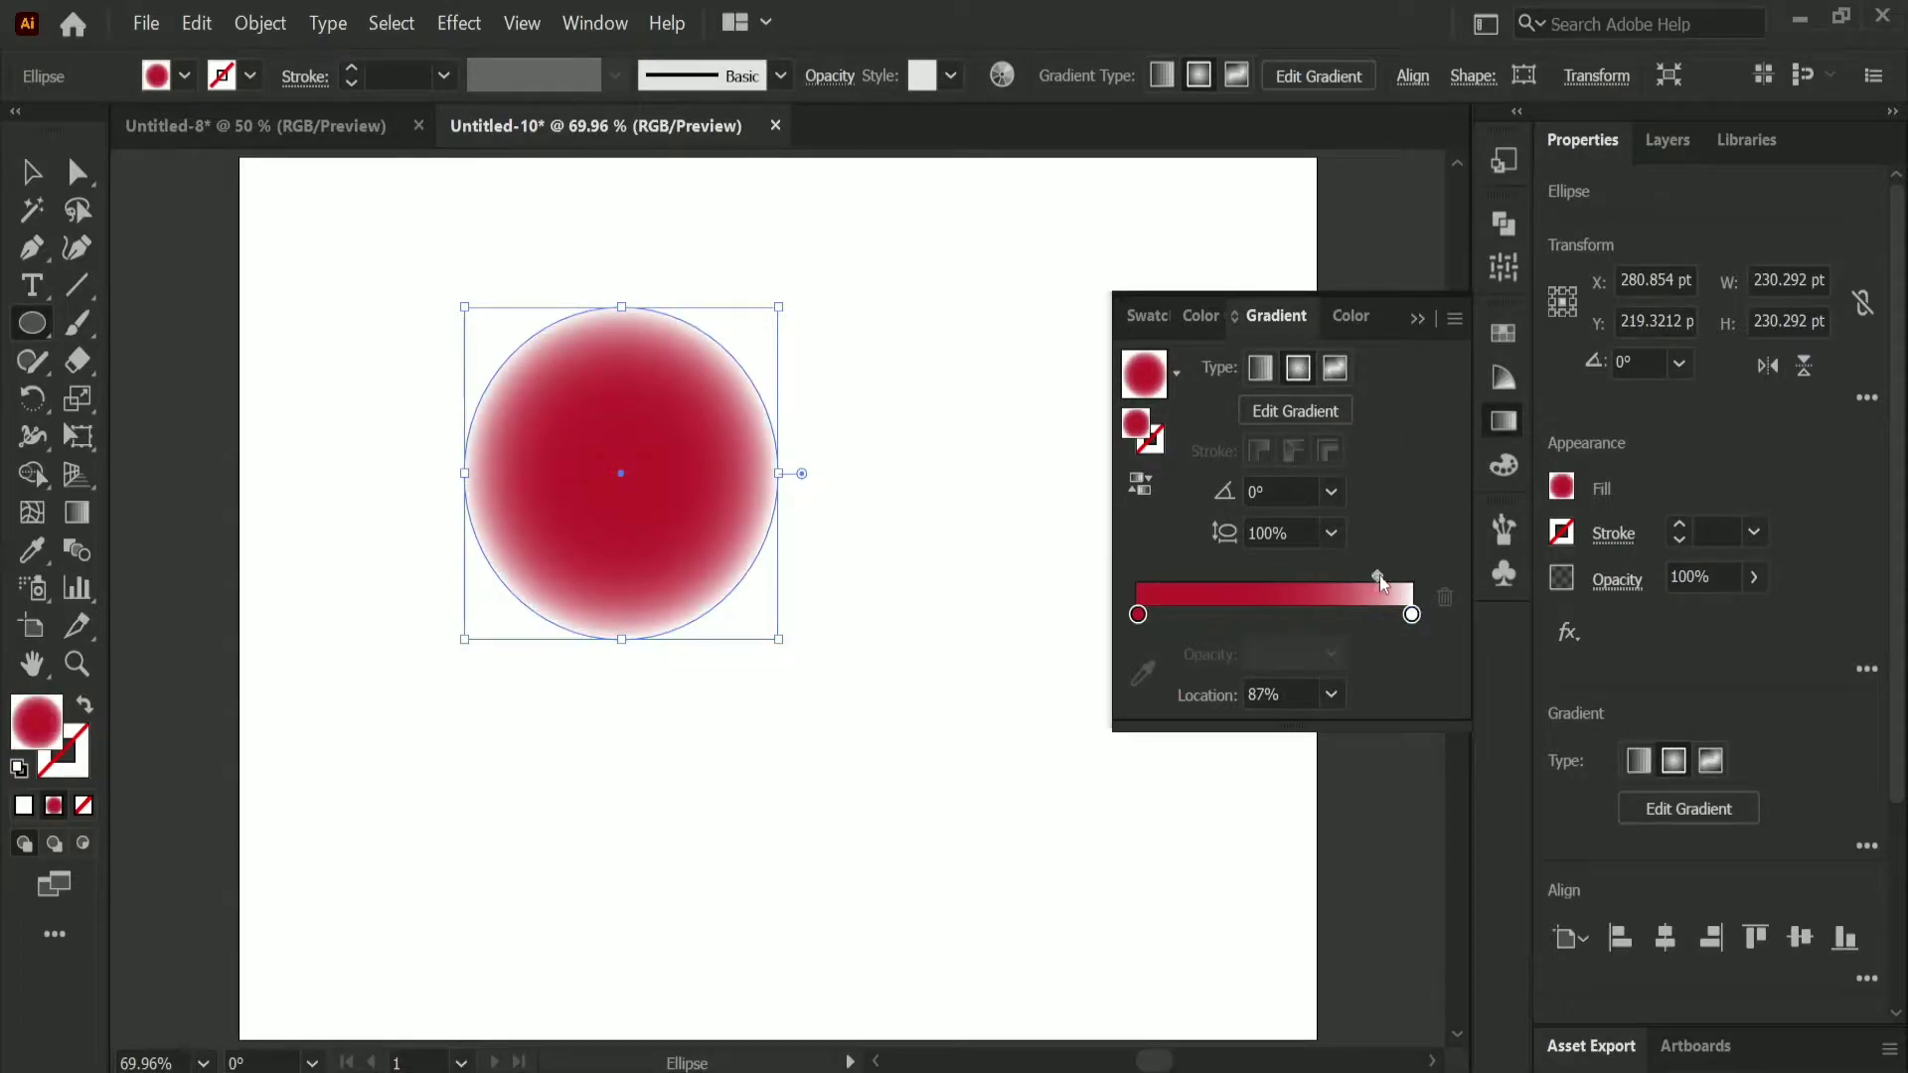
drag(1140, 618, 1326, 624)
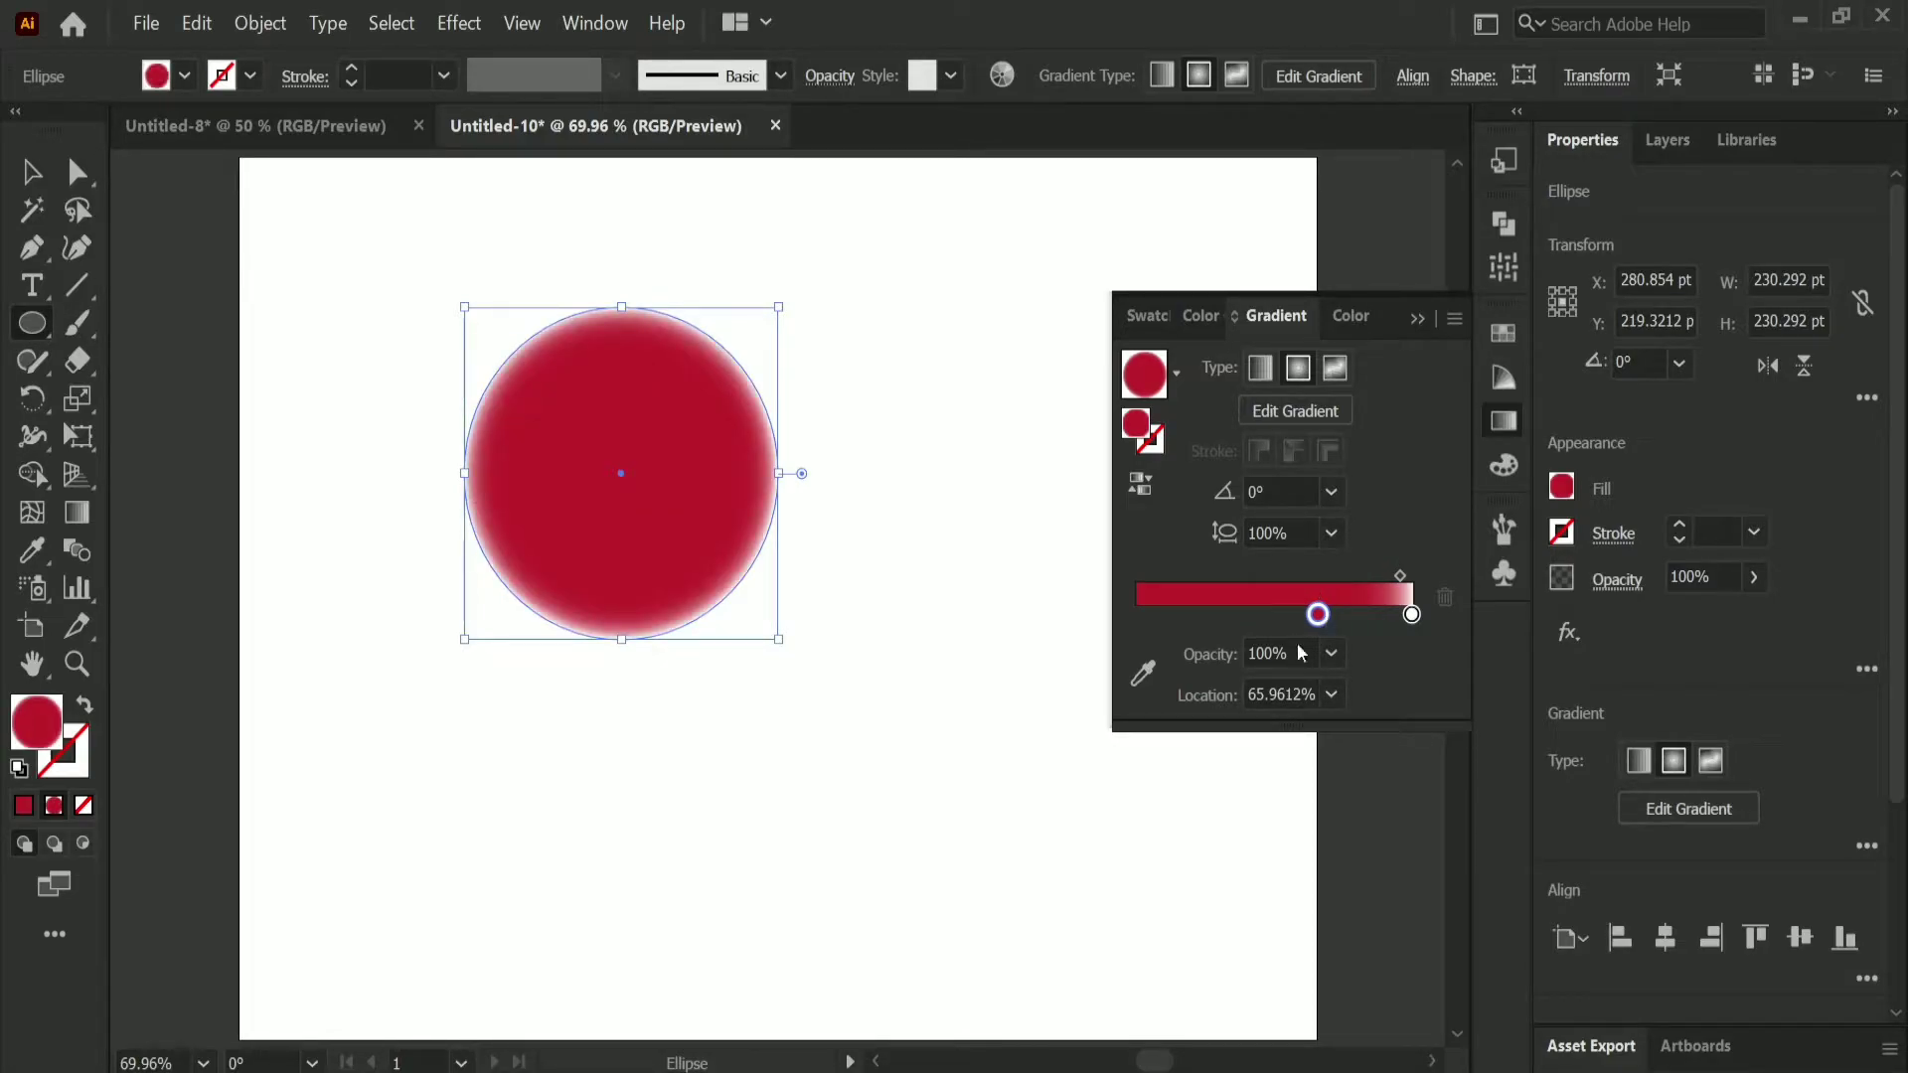
click(1417, 319)
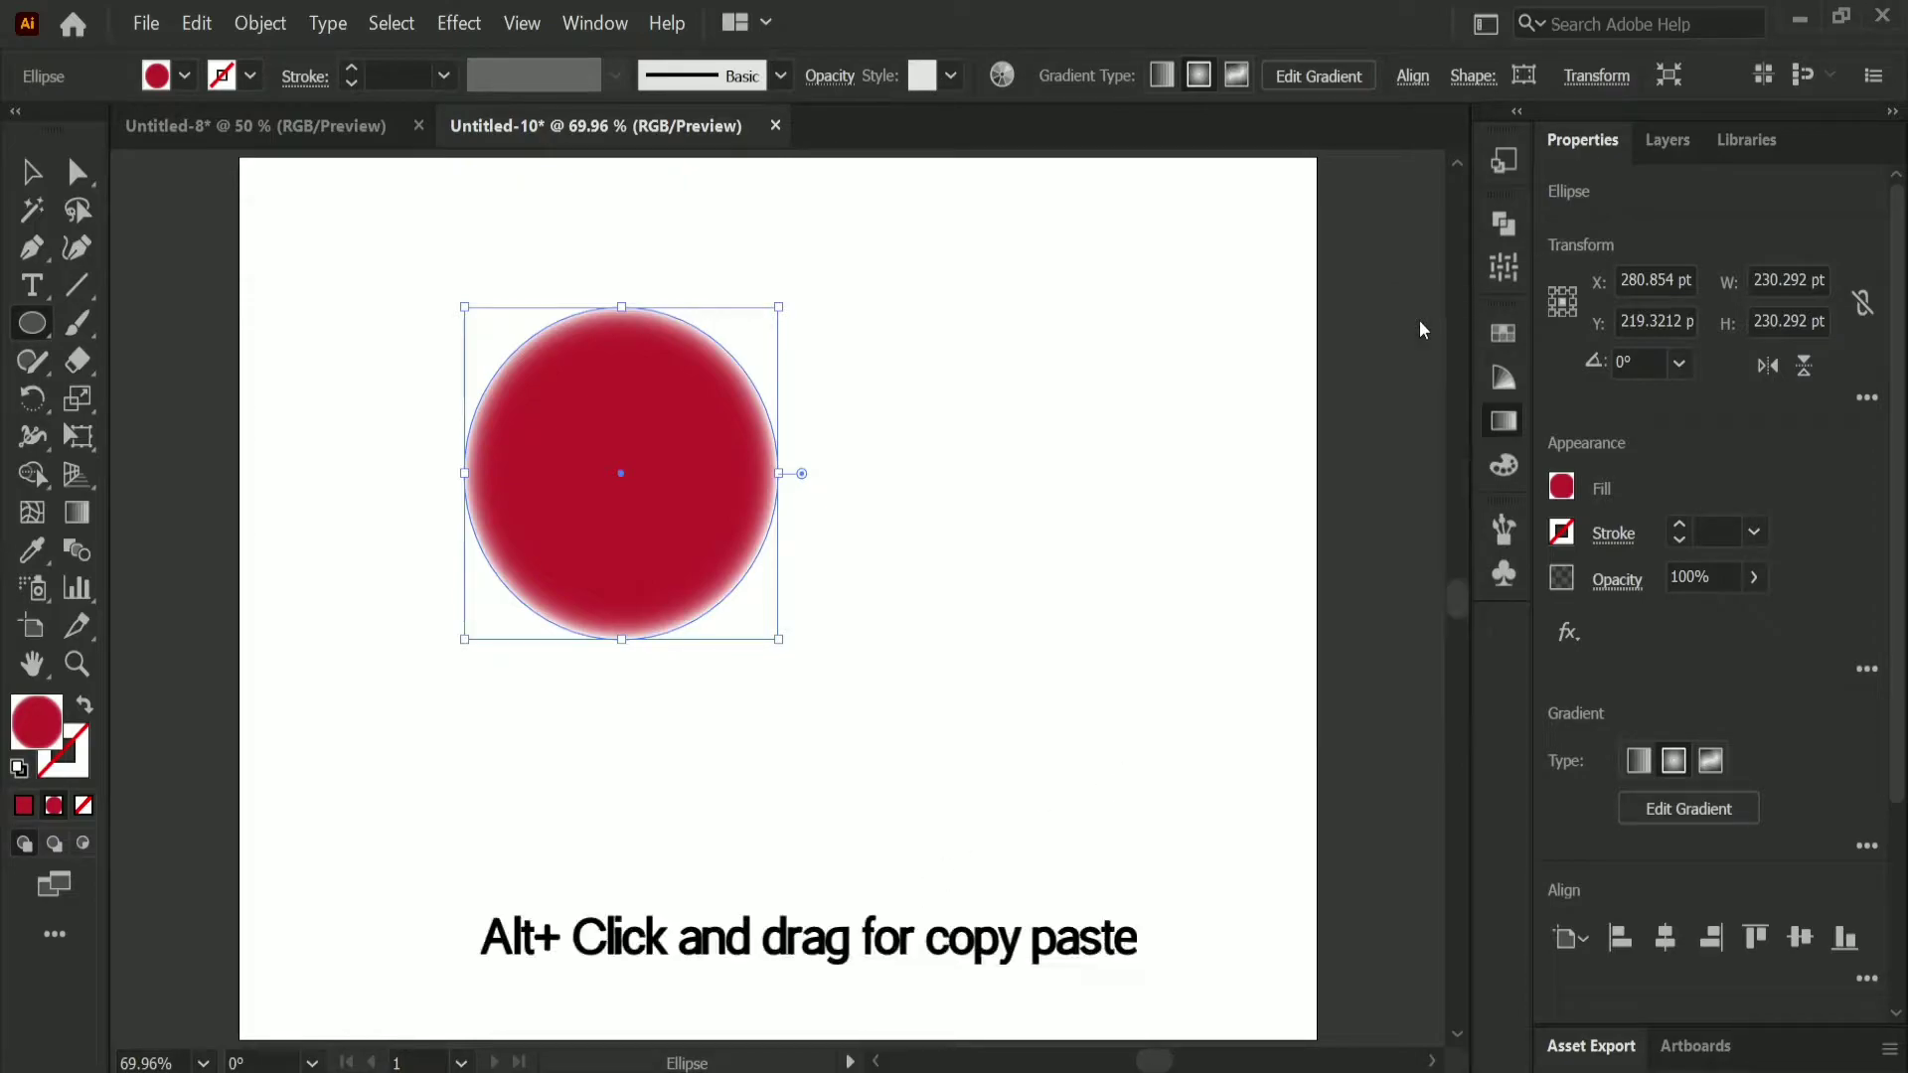
Step: Duplicate the circle straight below the original and make a blend from the two circles
click(30, 172)
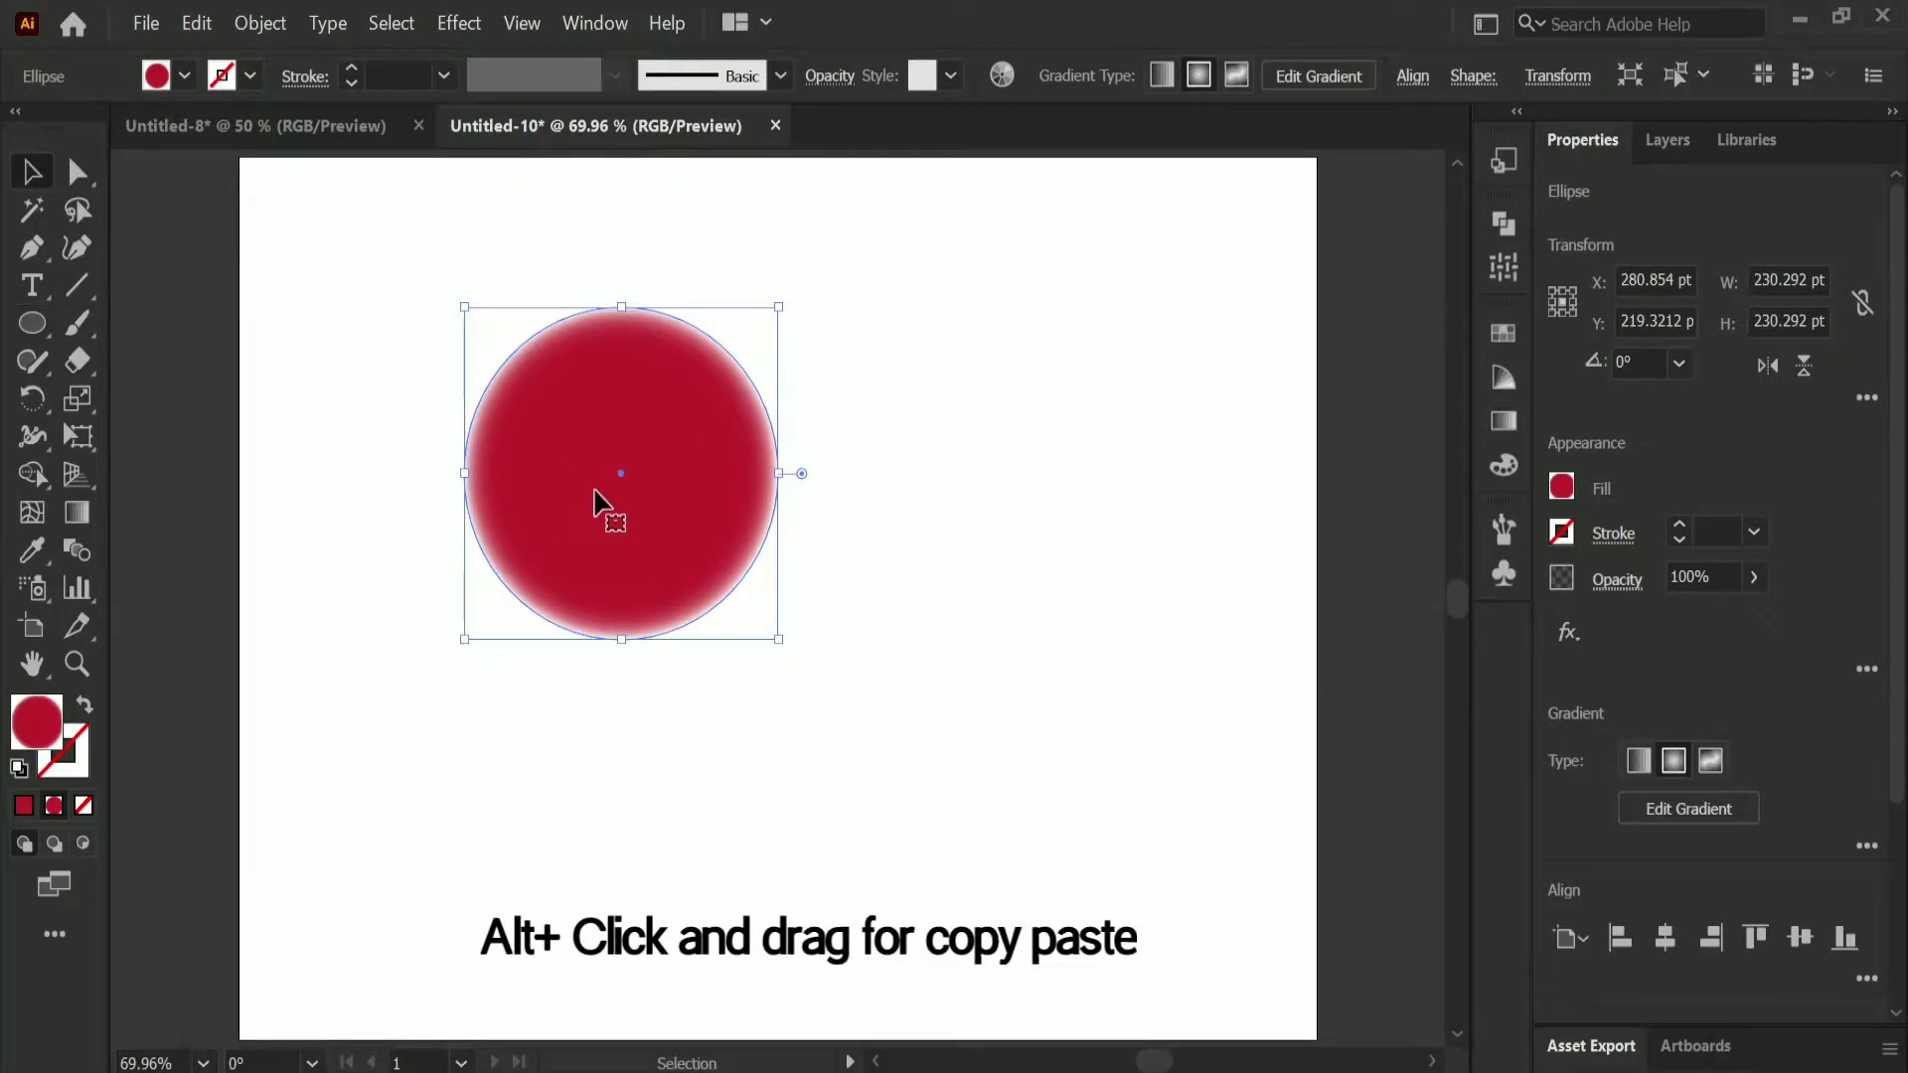
drag(600, 498, 594, 882)
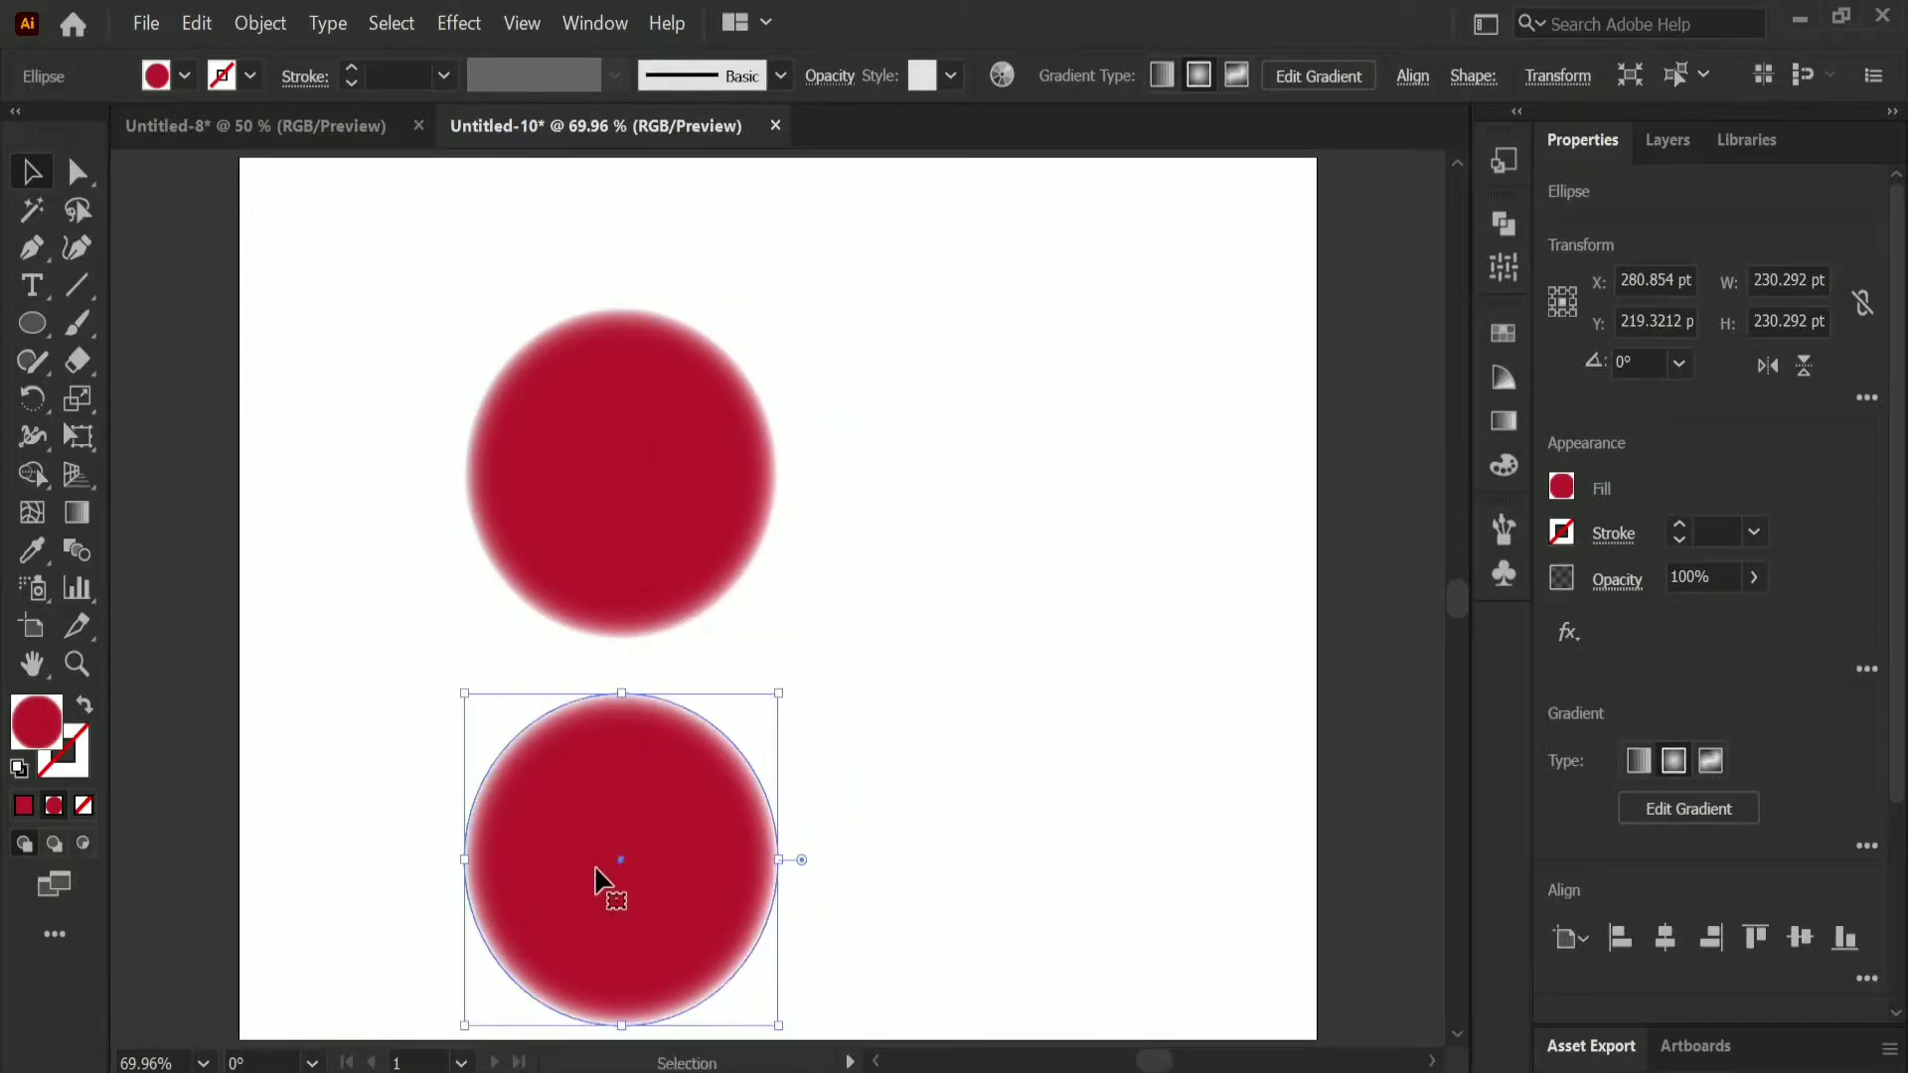
drag(405, 434, 710, 902)
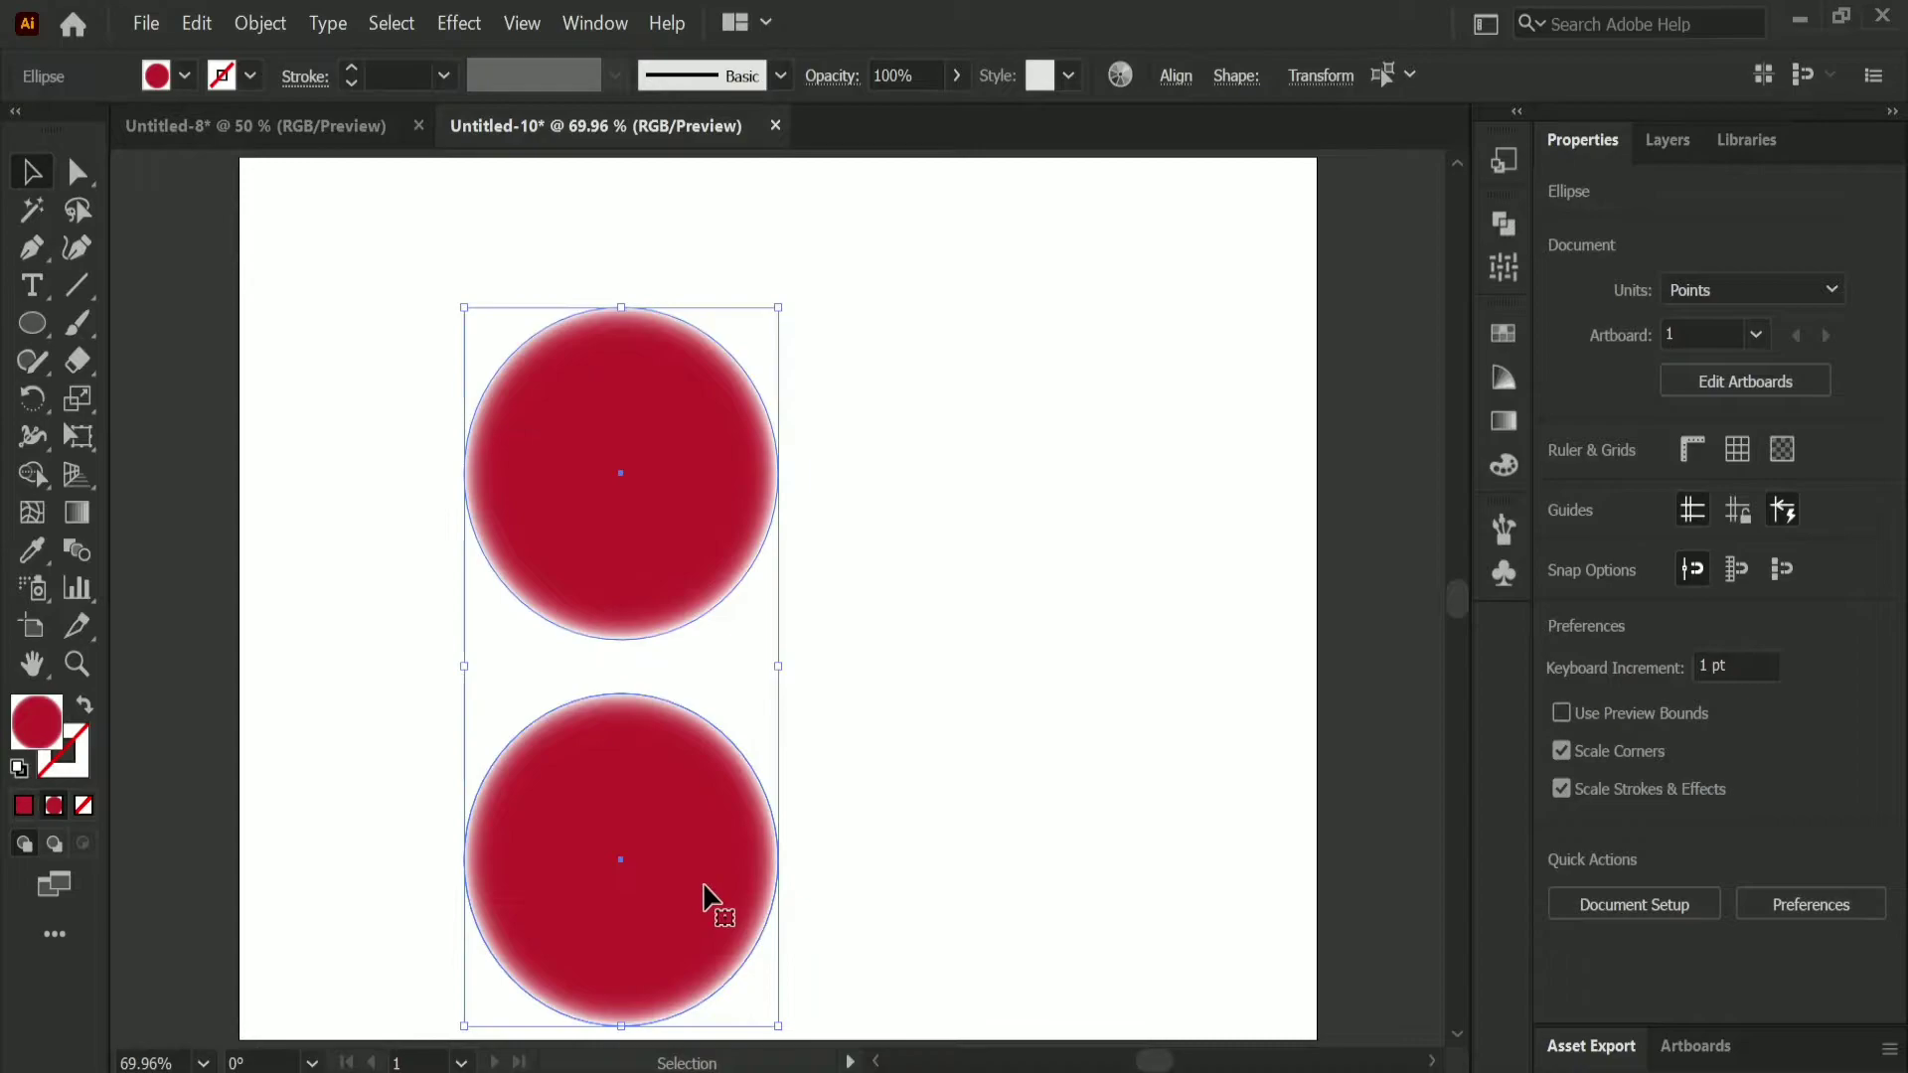
click(258, 24)
mouse_move(386, 741)
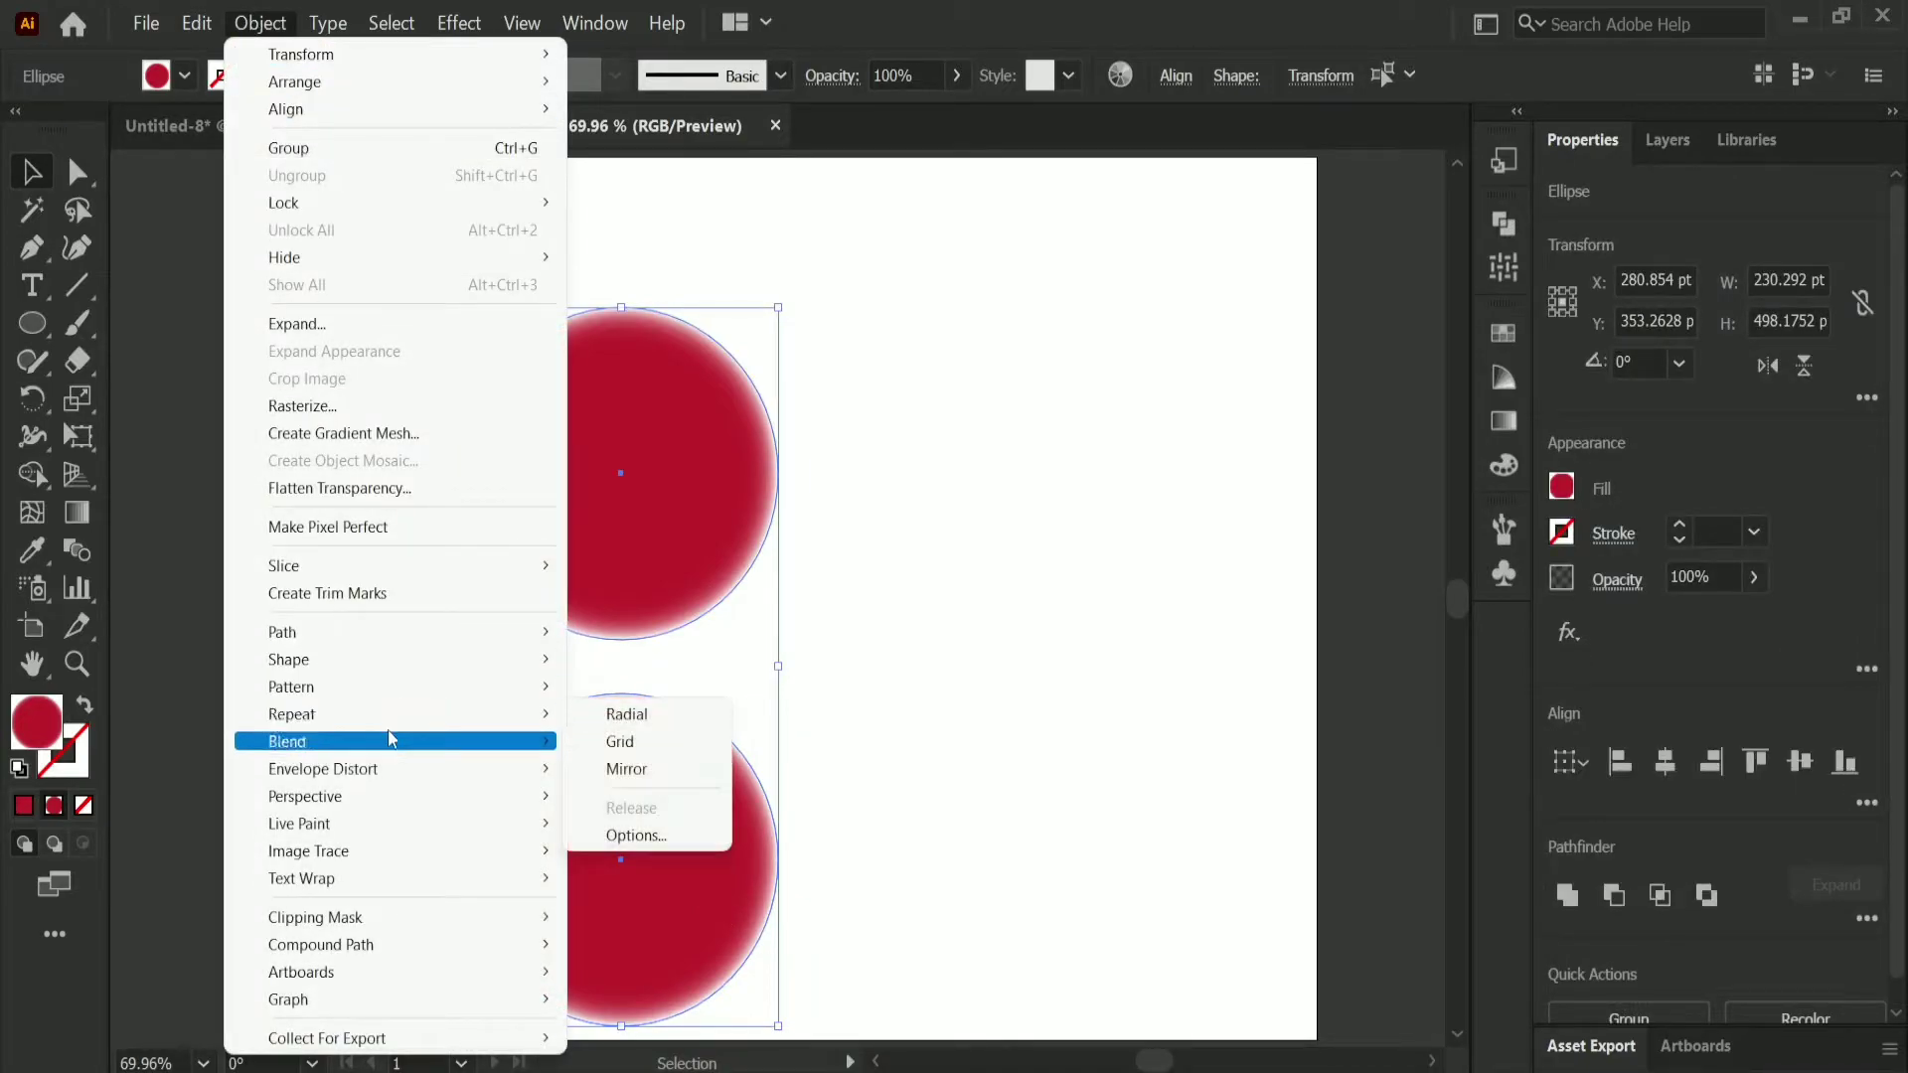
click(618, 742)
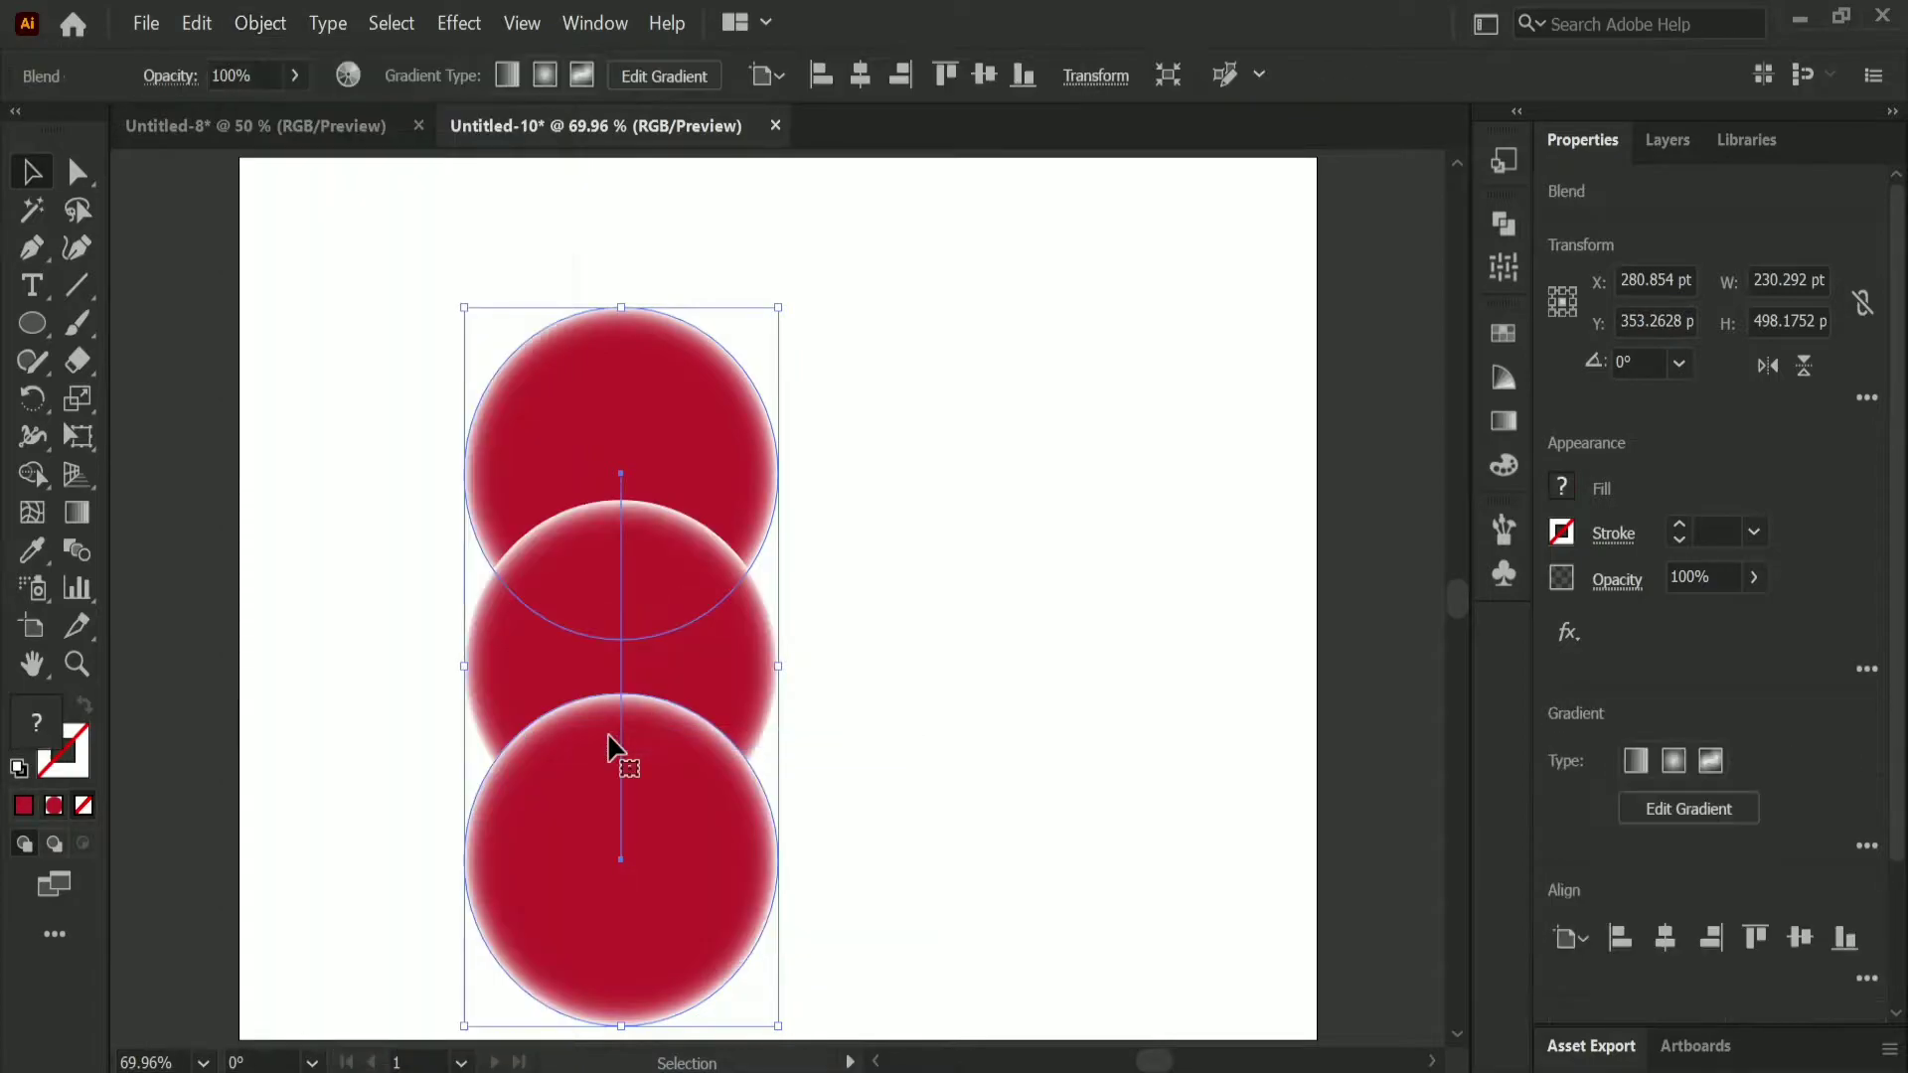
Step: Set the blend's spacing to Specified Steps with 50 steps
double_click(81, 561)
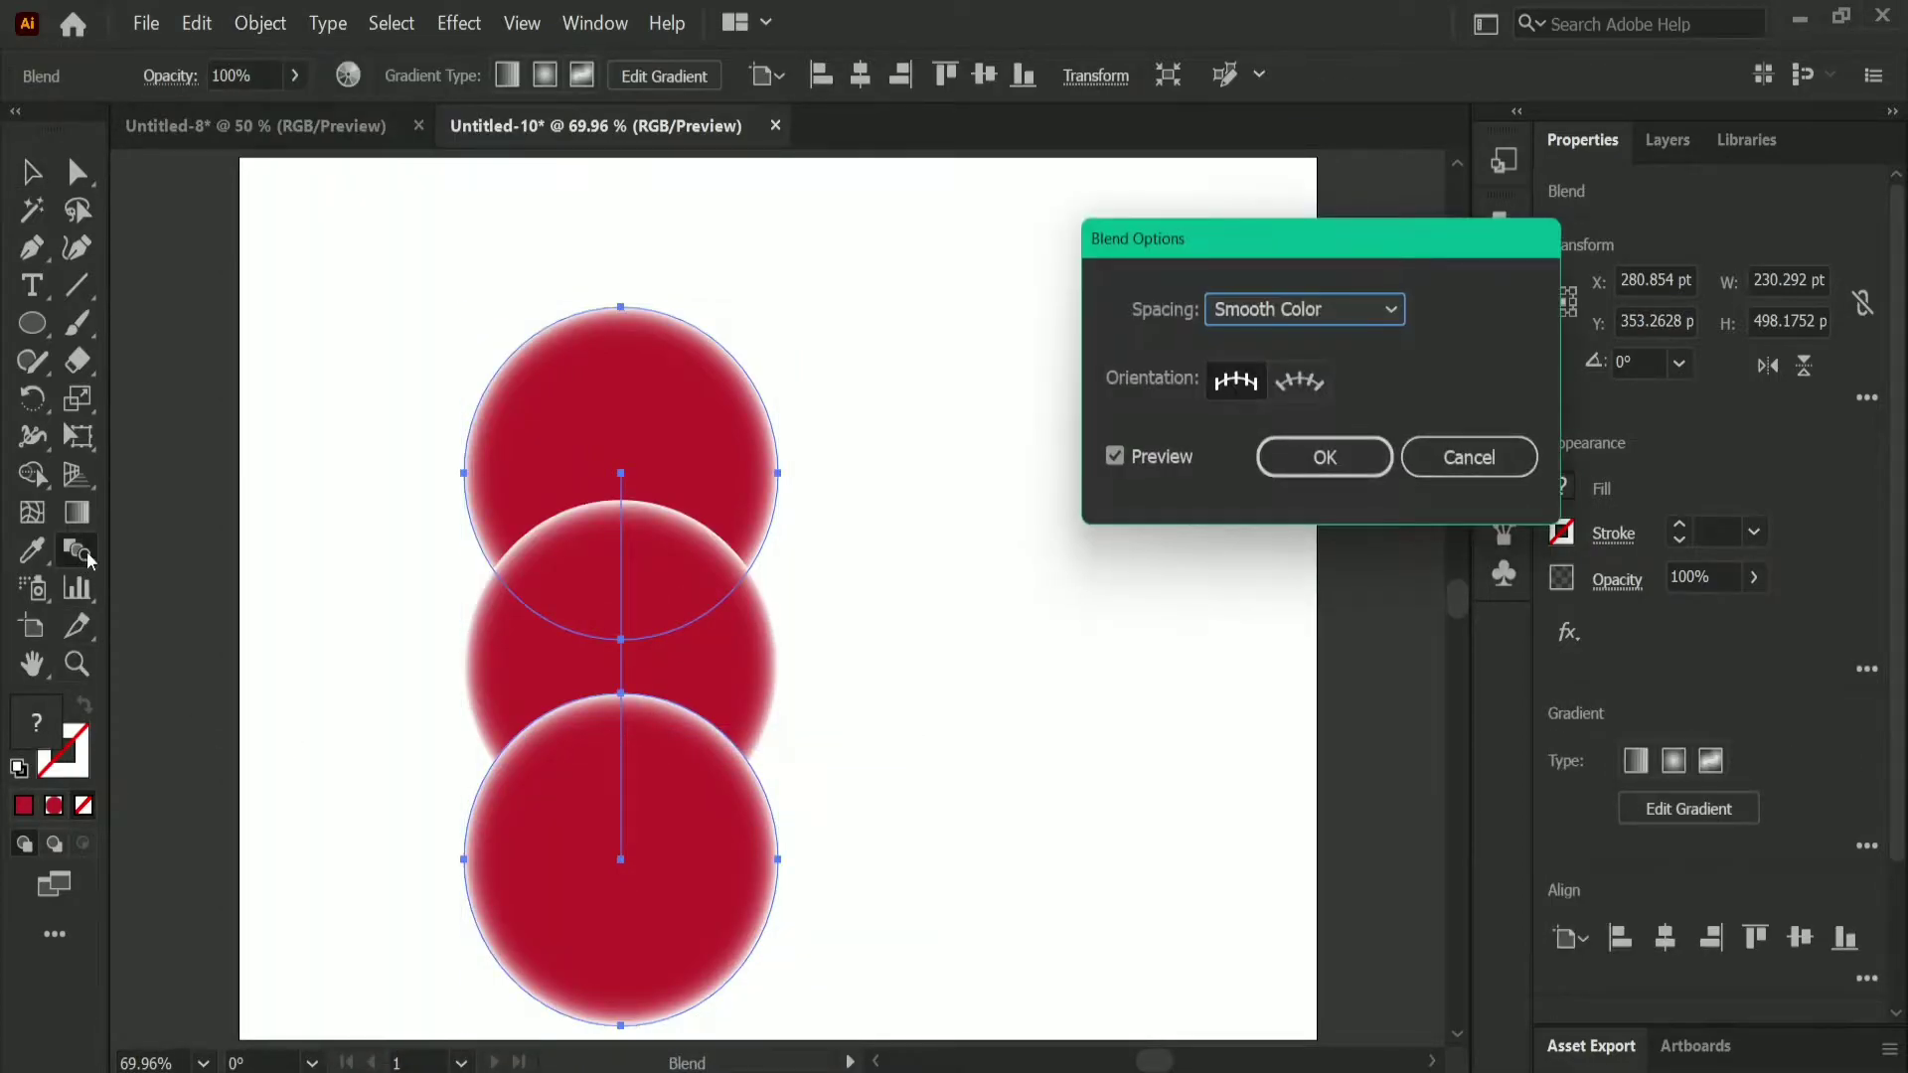
click(1358, 324)
click(1304, 380)
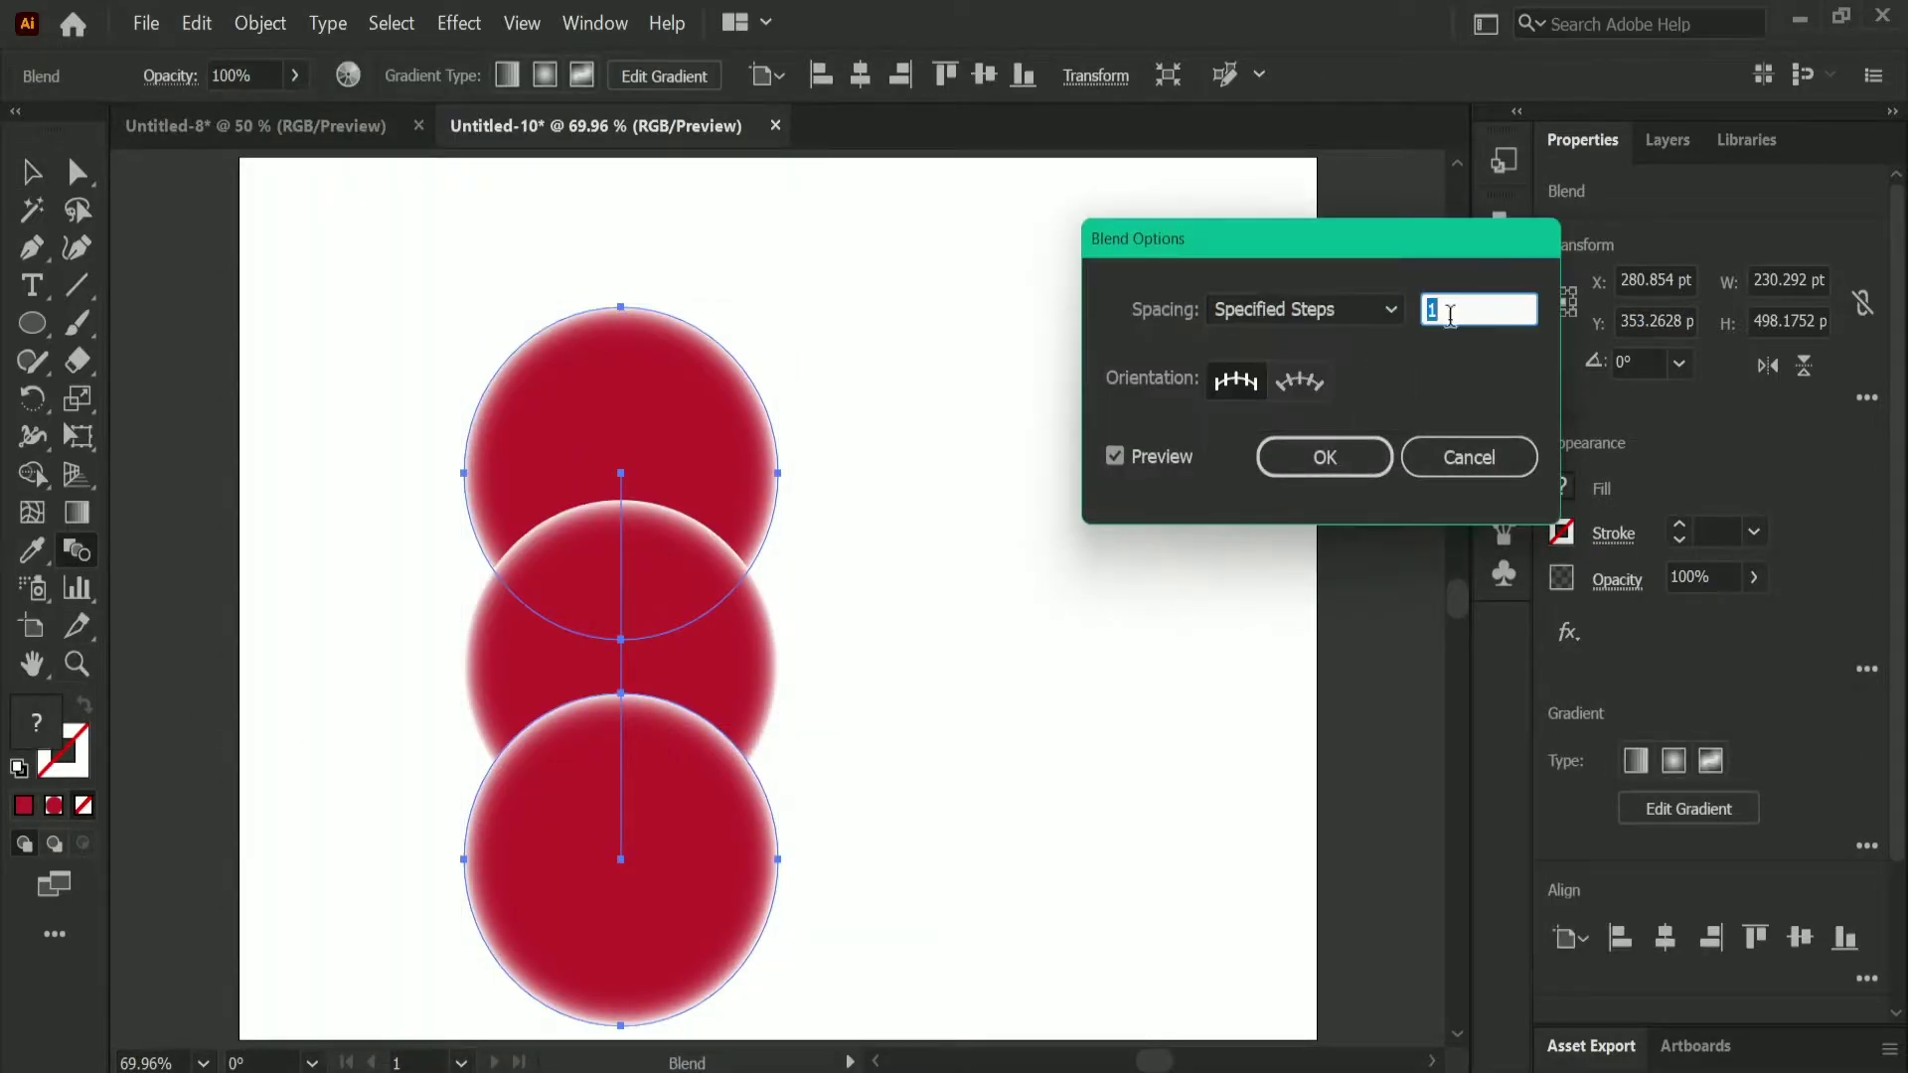
text(50)
click(1325, 457)
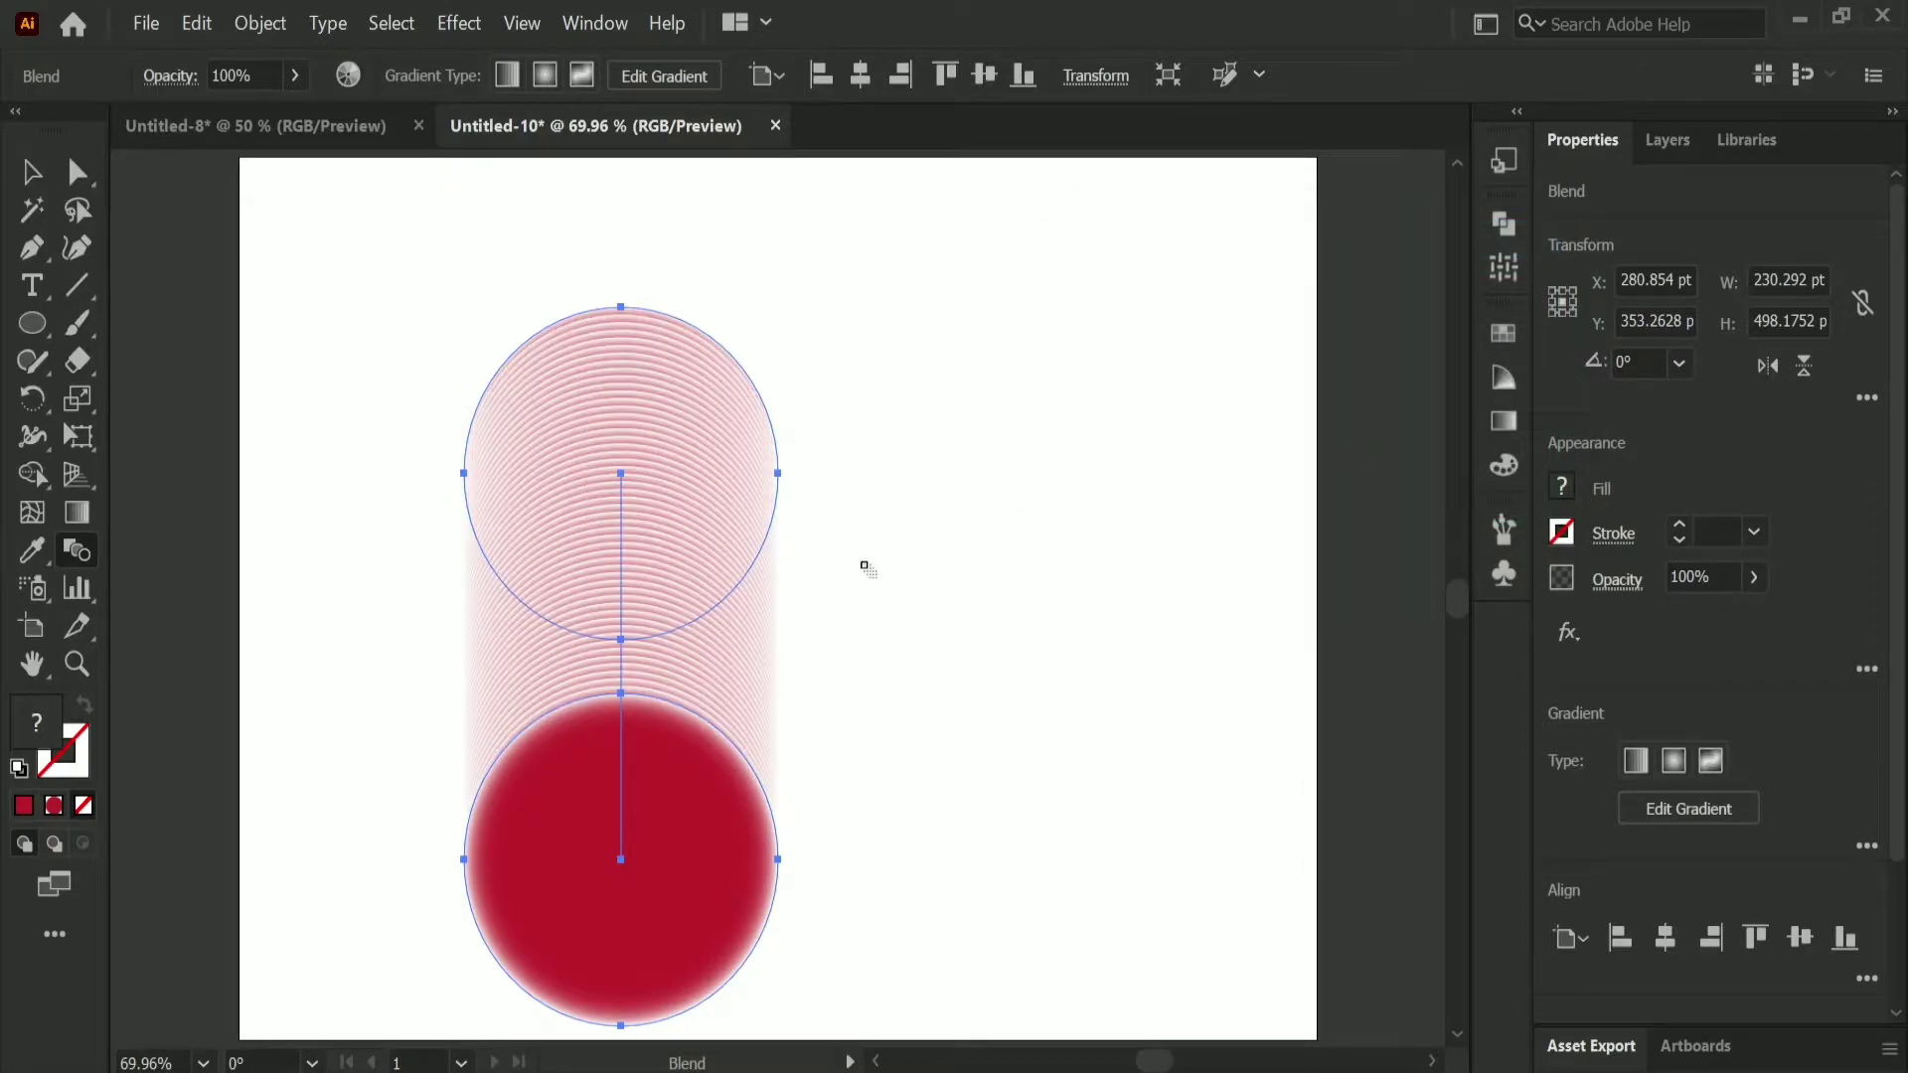
Step: Apply a Roughen effect to the blend with size 8% and detail 96 per inch
click(38, 172)
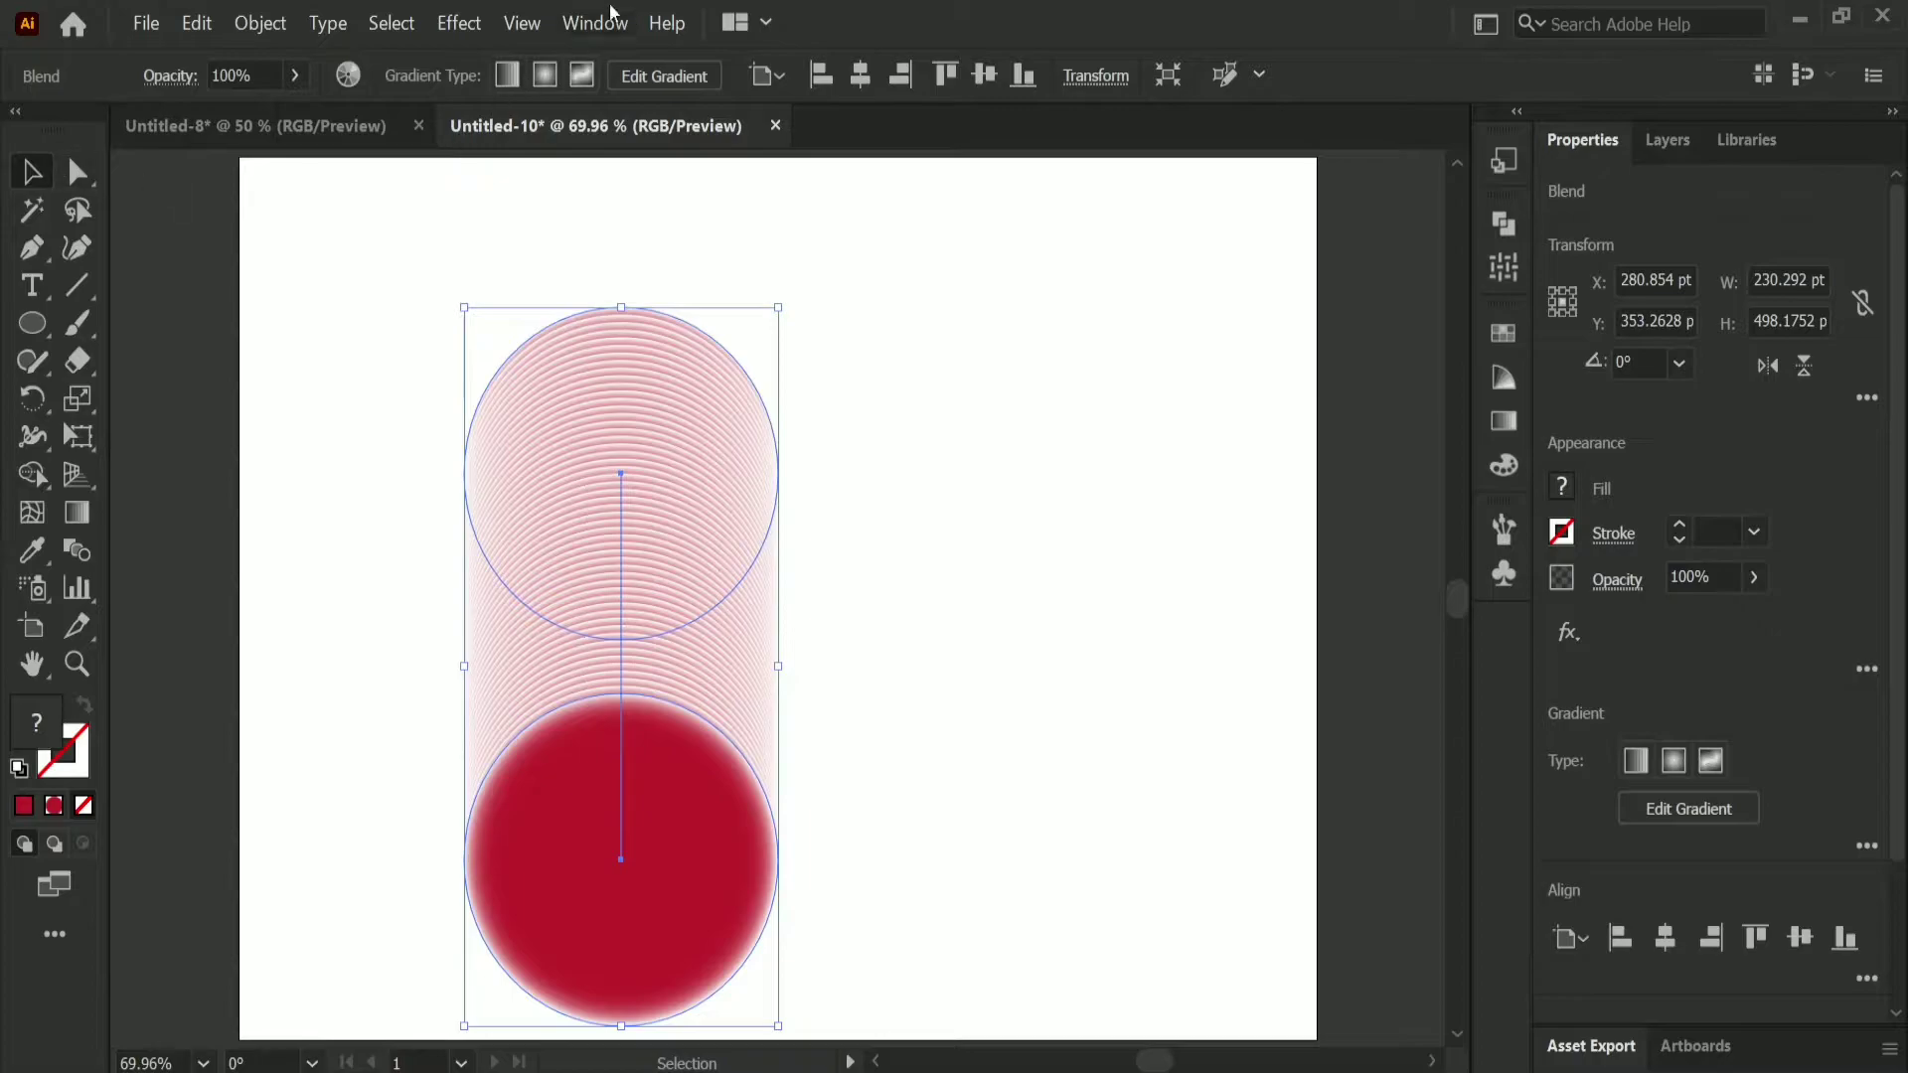
click(479, 27)
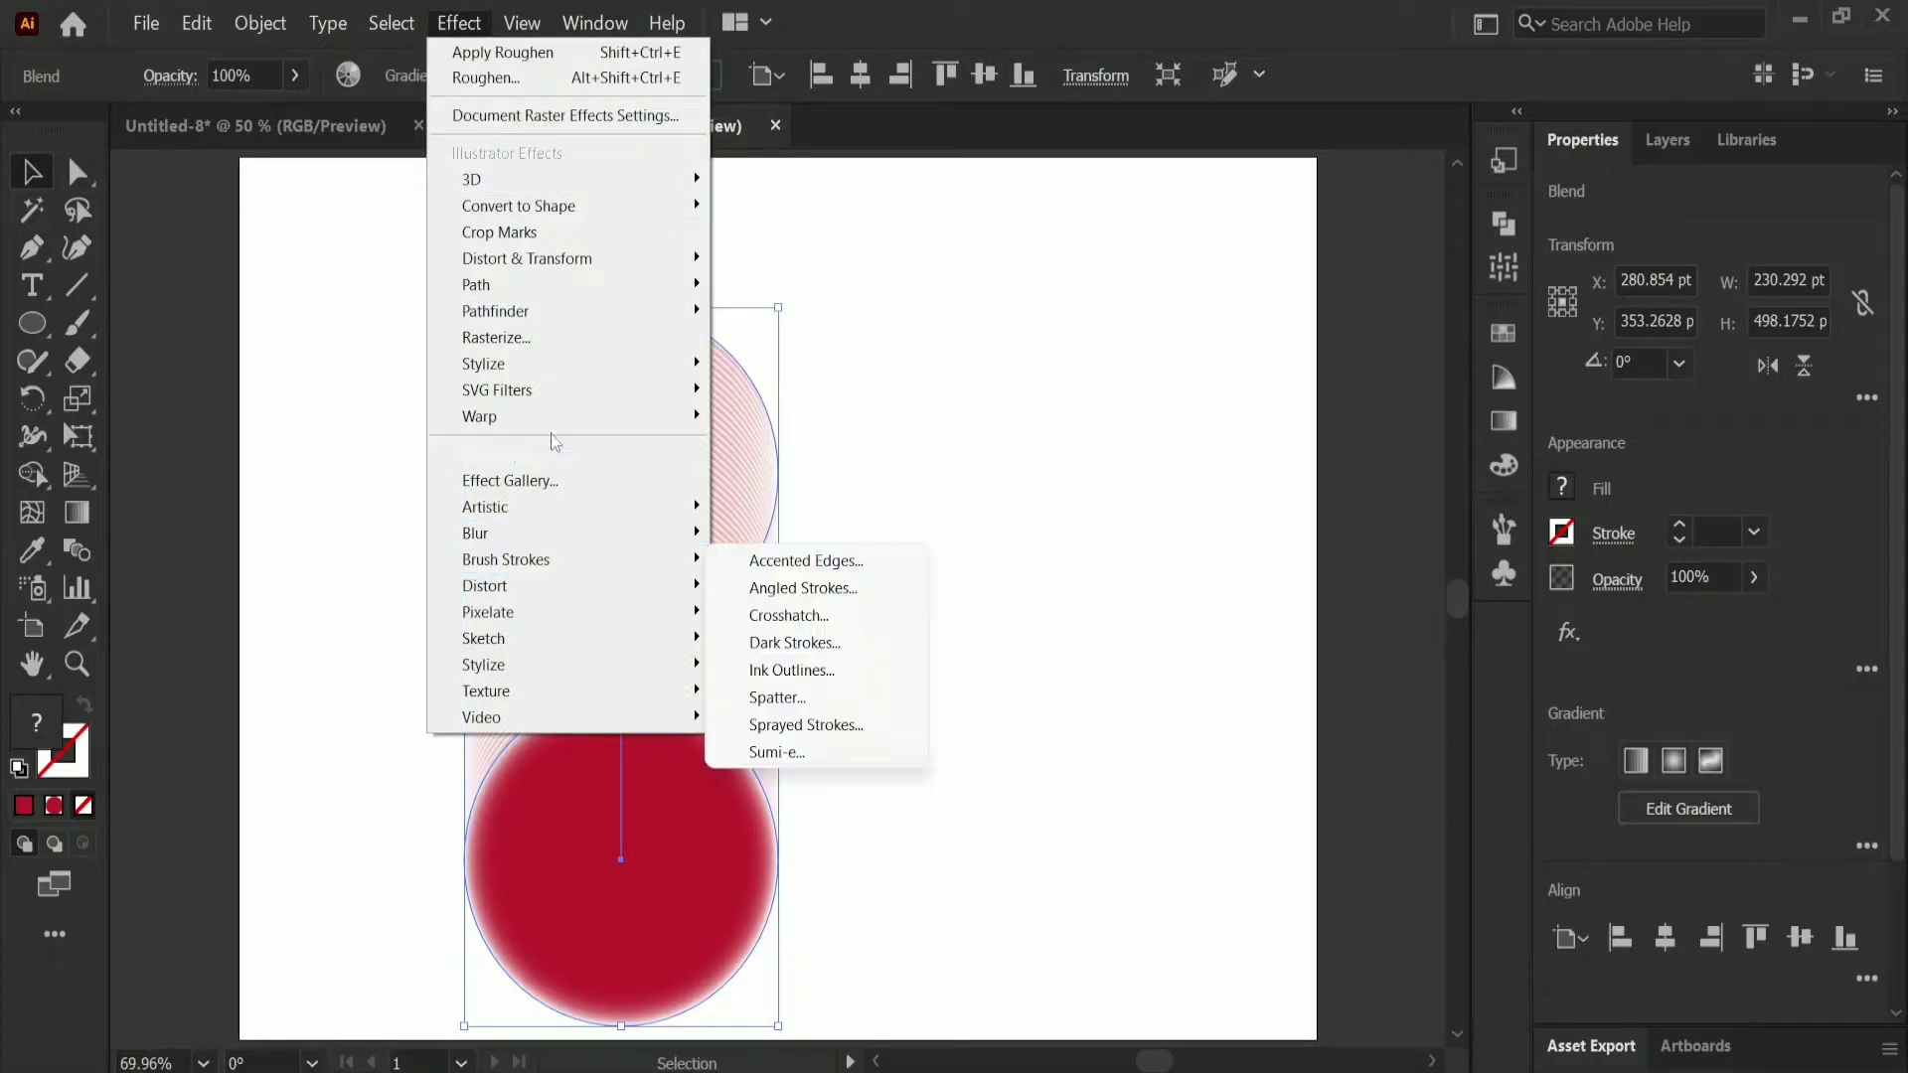
mouse_move(576, 256)
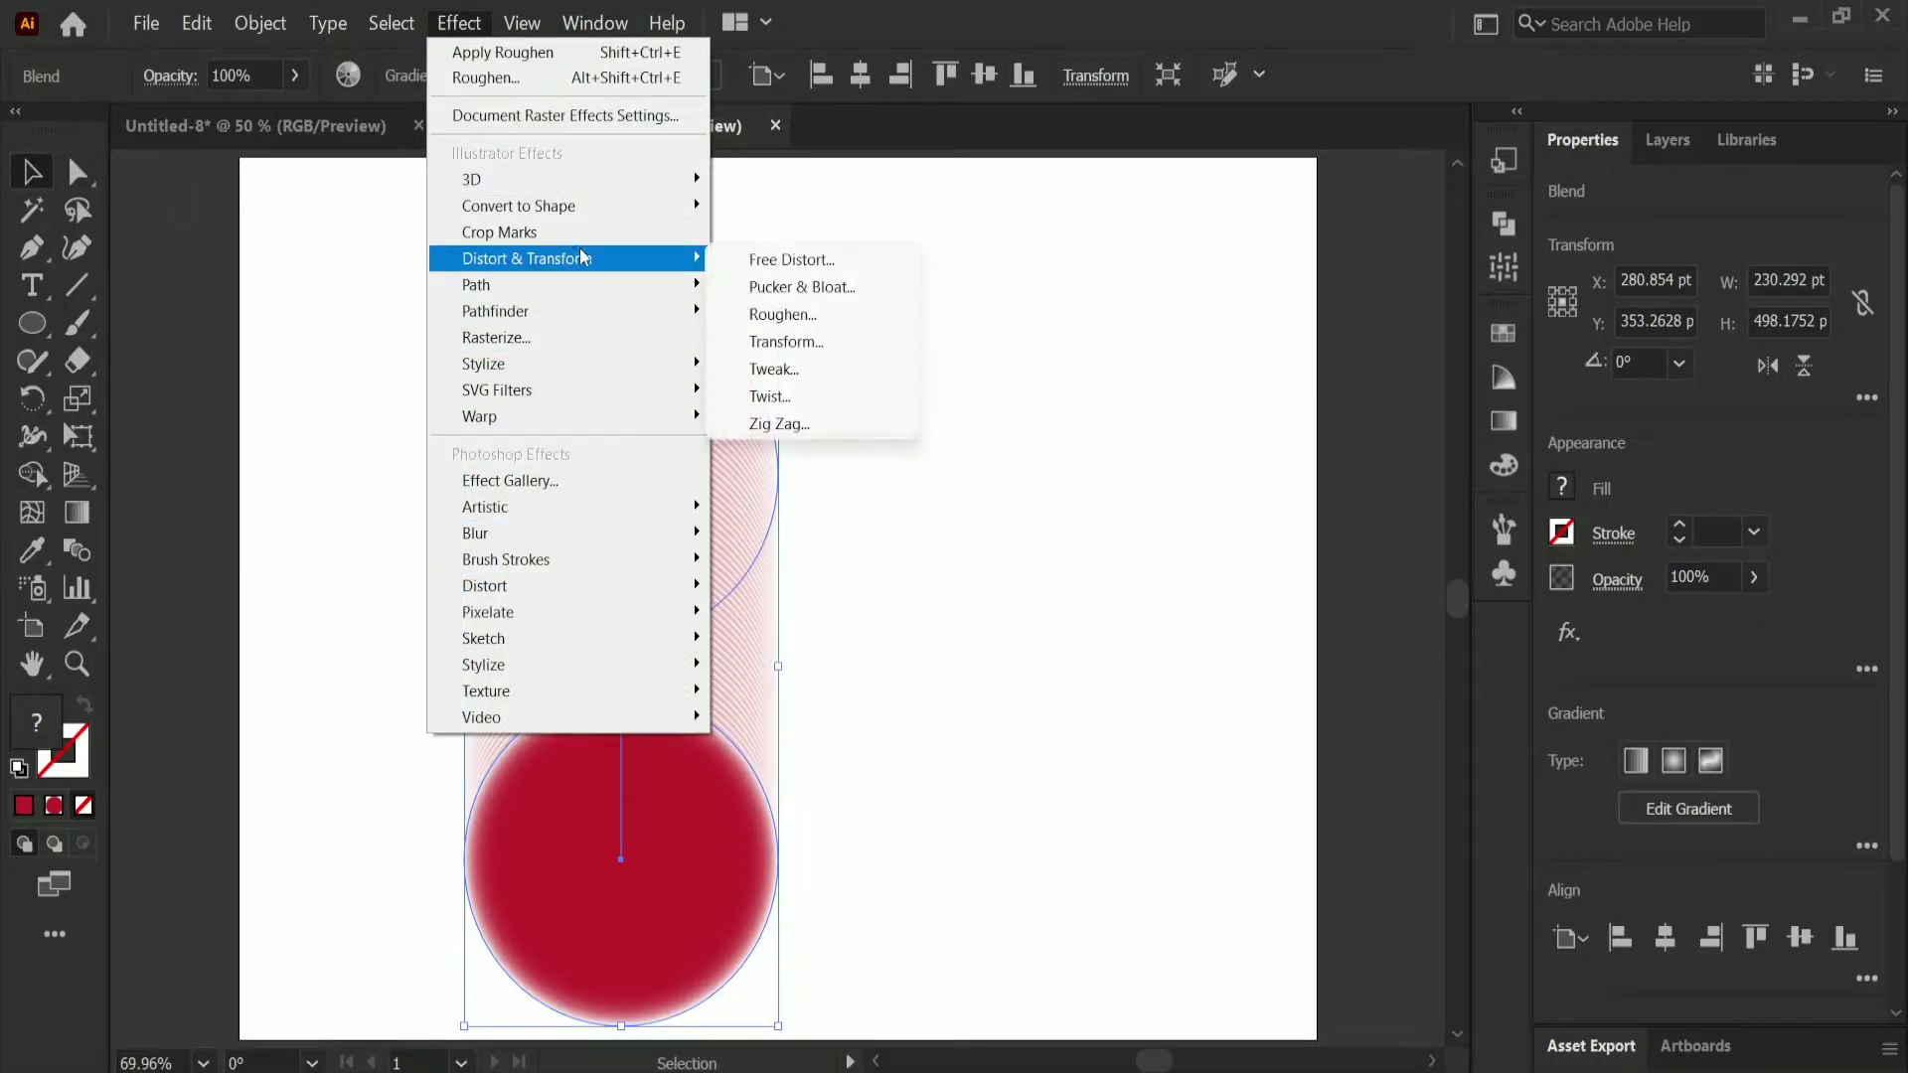
click(795, 320)
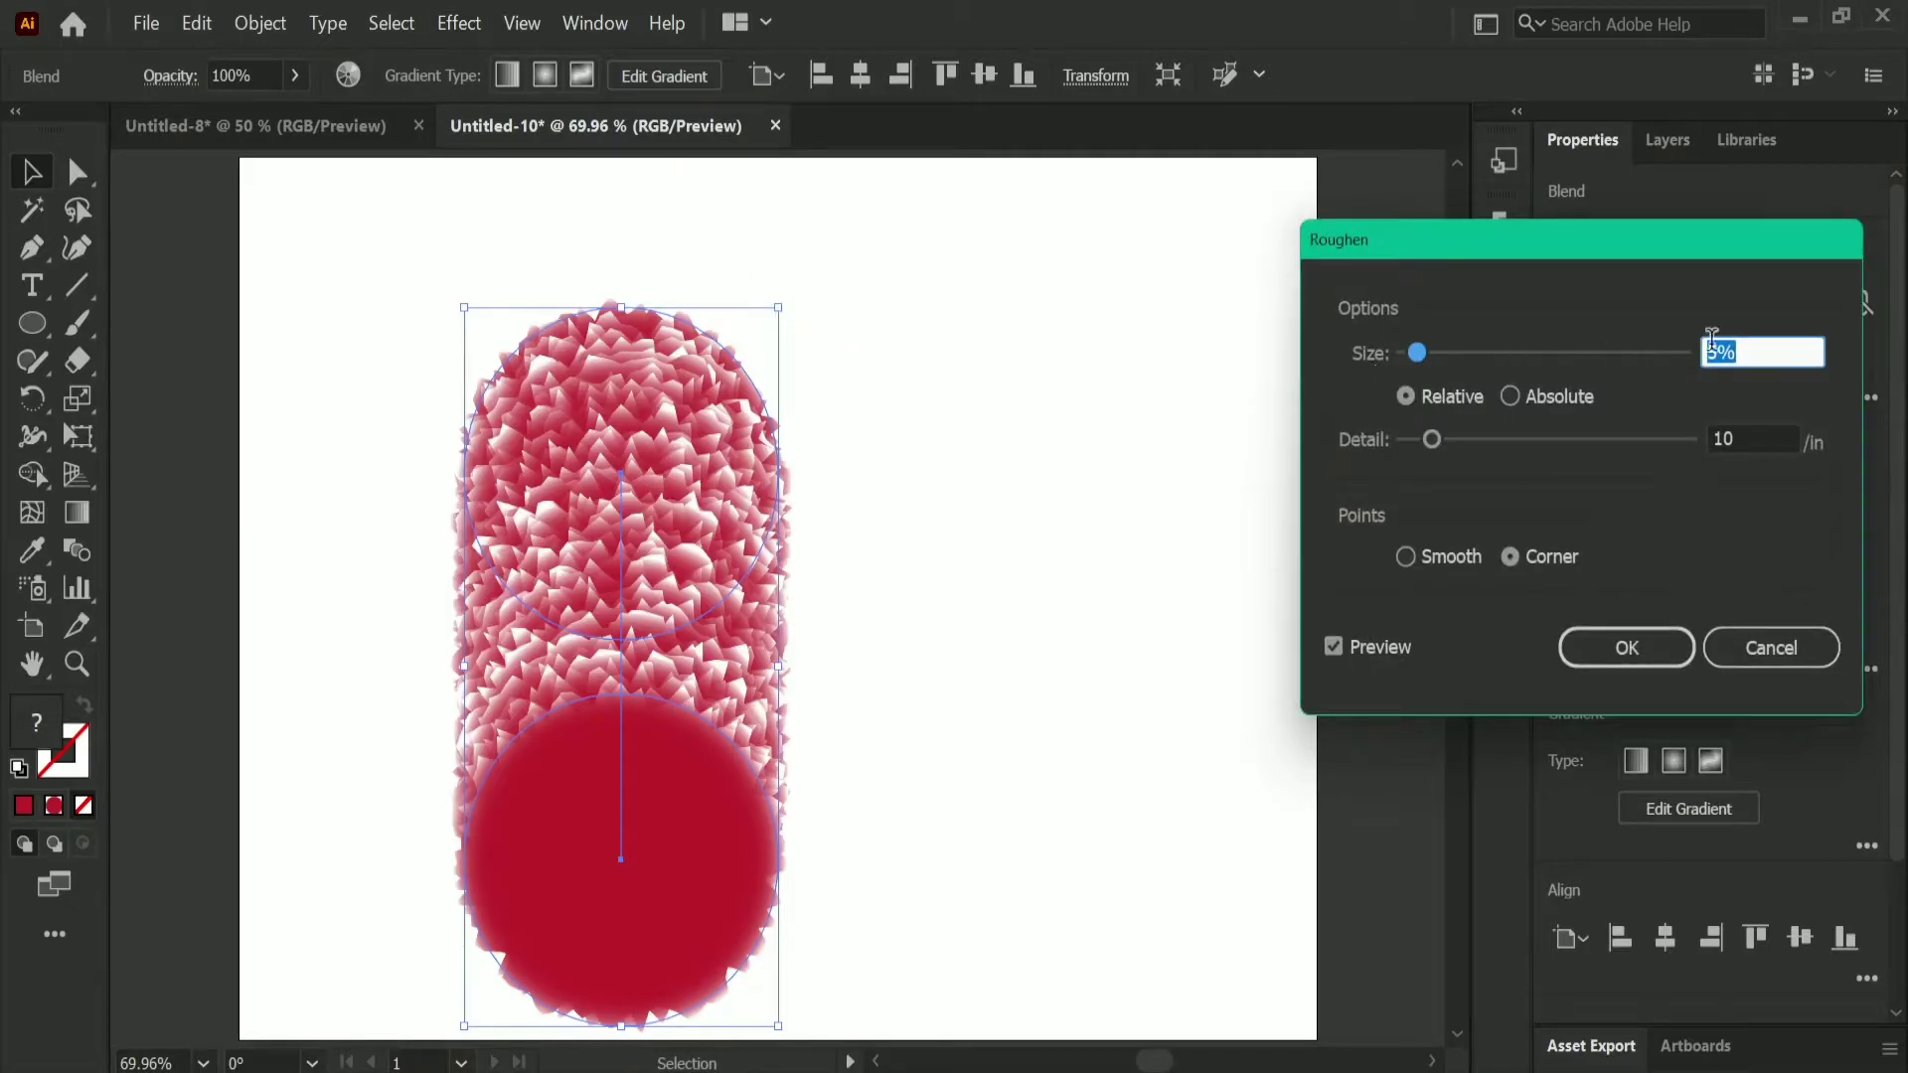
click(1752, 350)
key(Up)
key(Up)
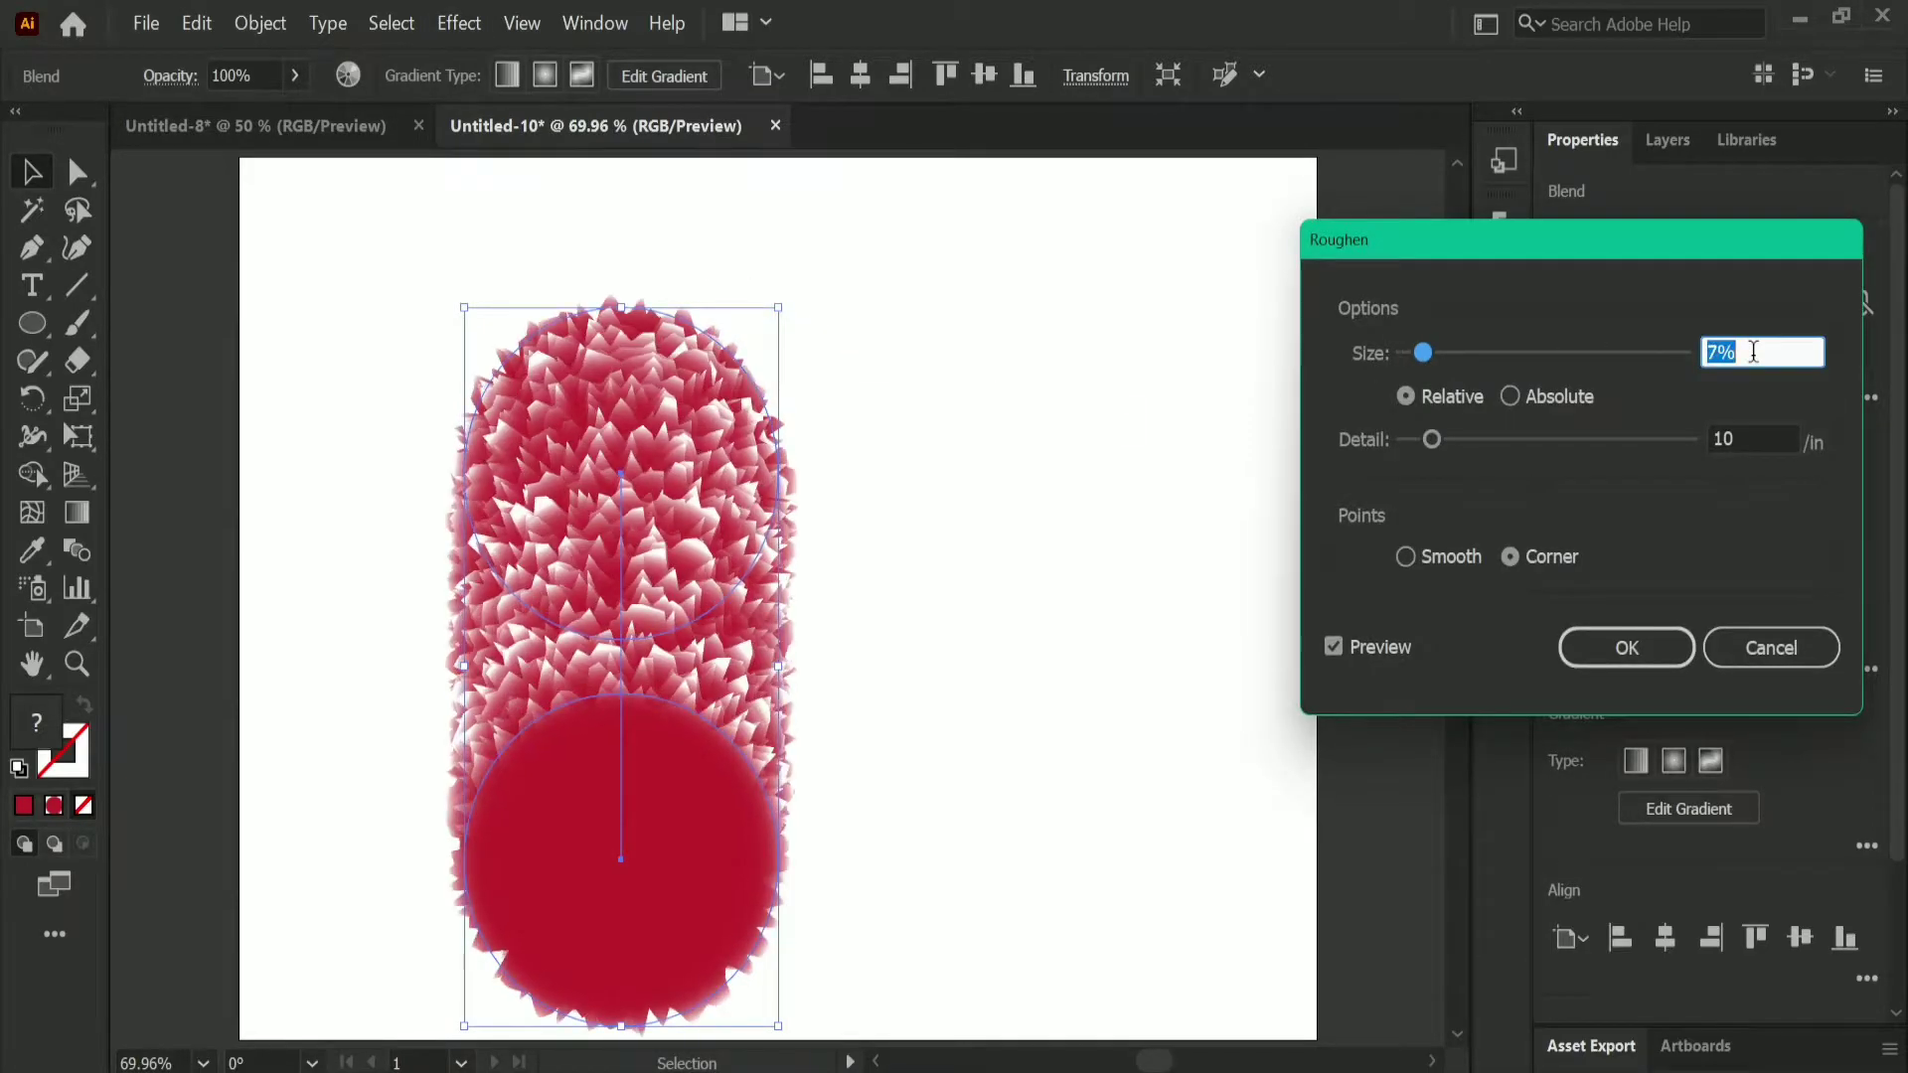
key(Up)
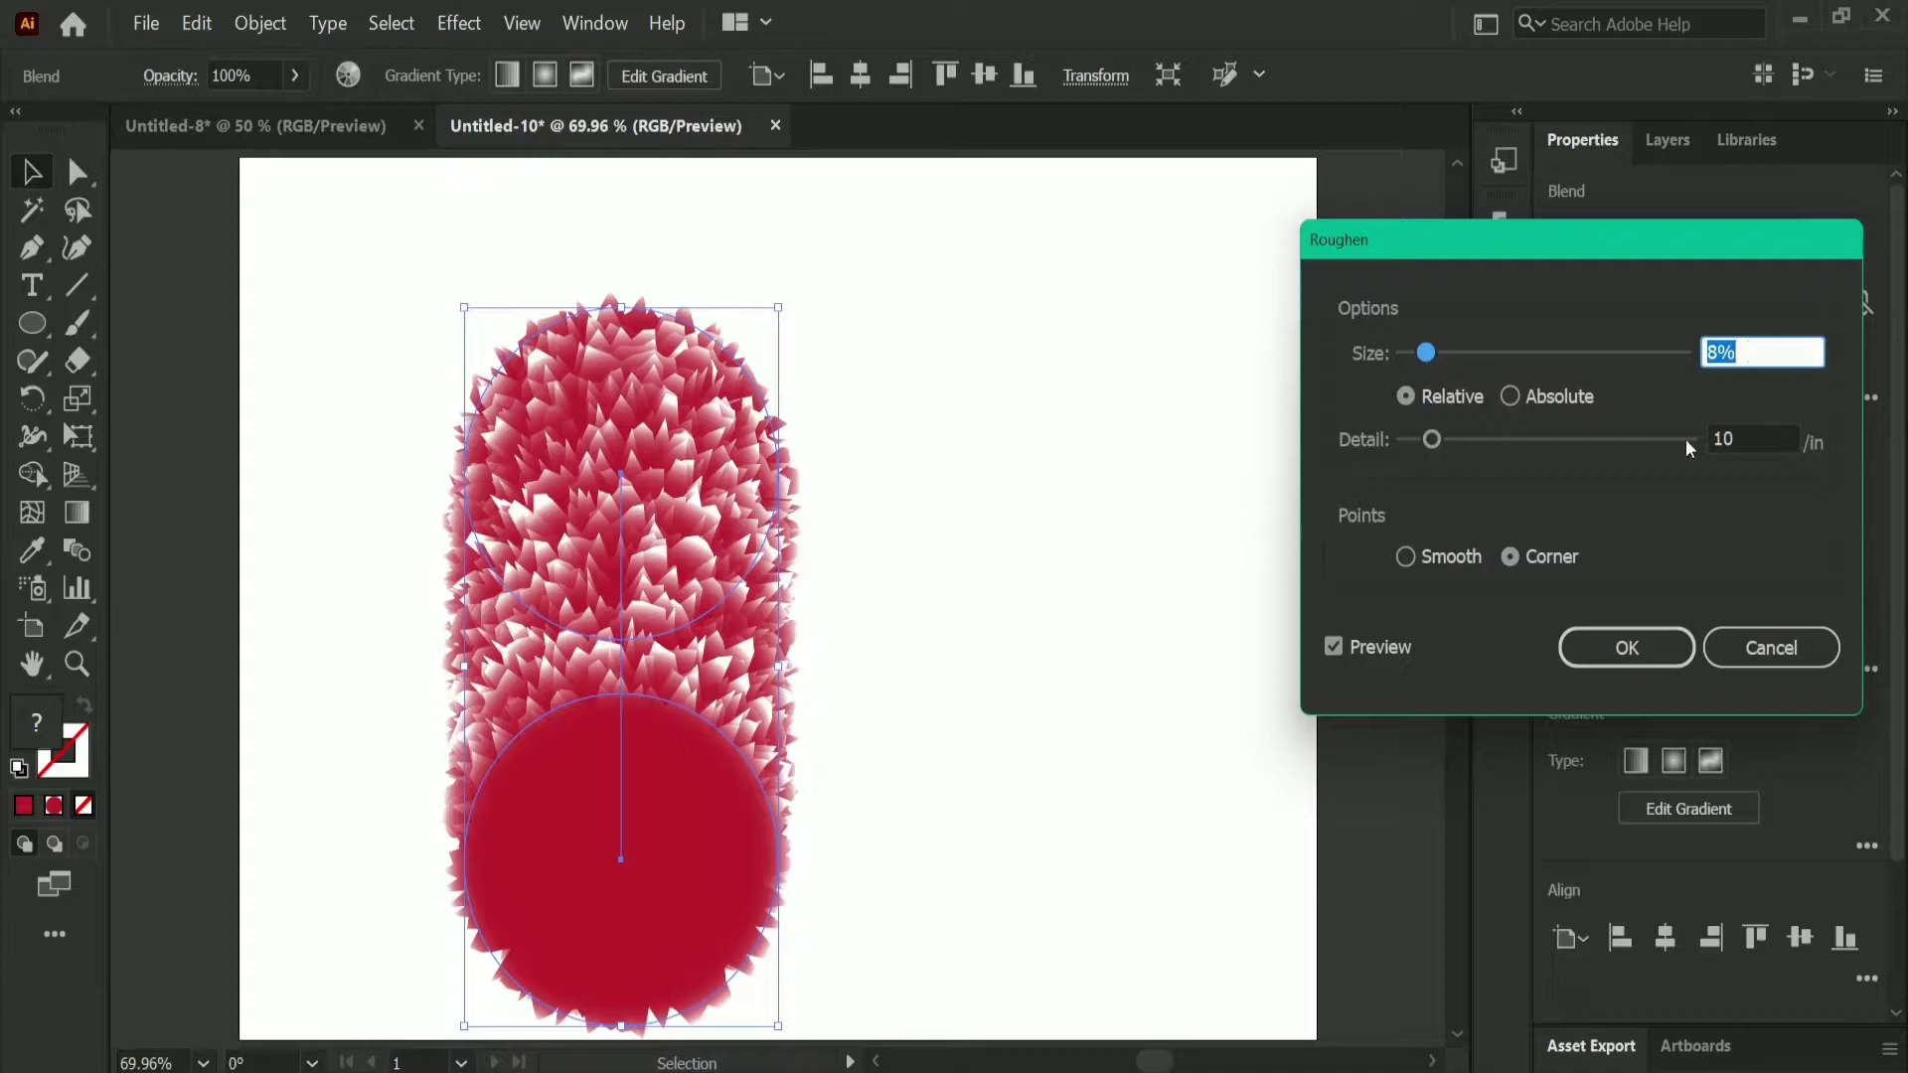
drag(1440, 442, 1681, 444)
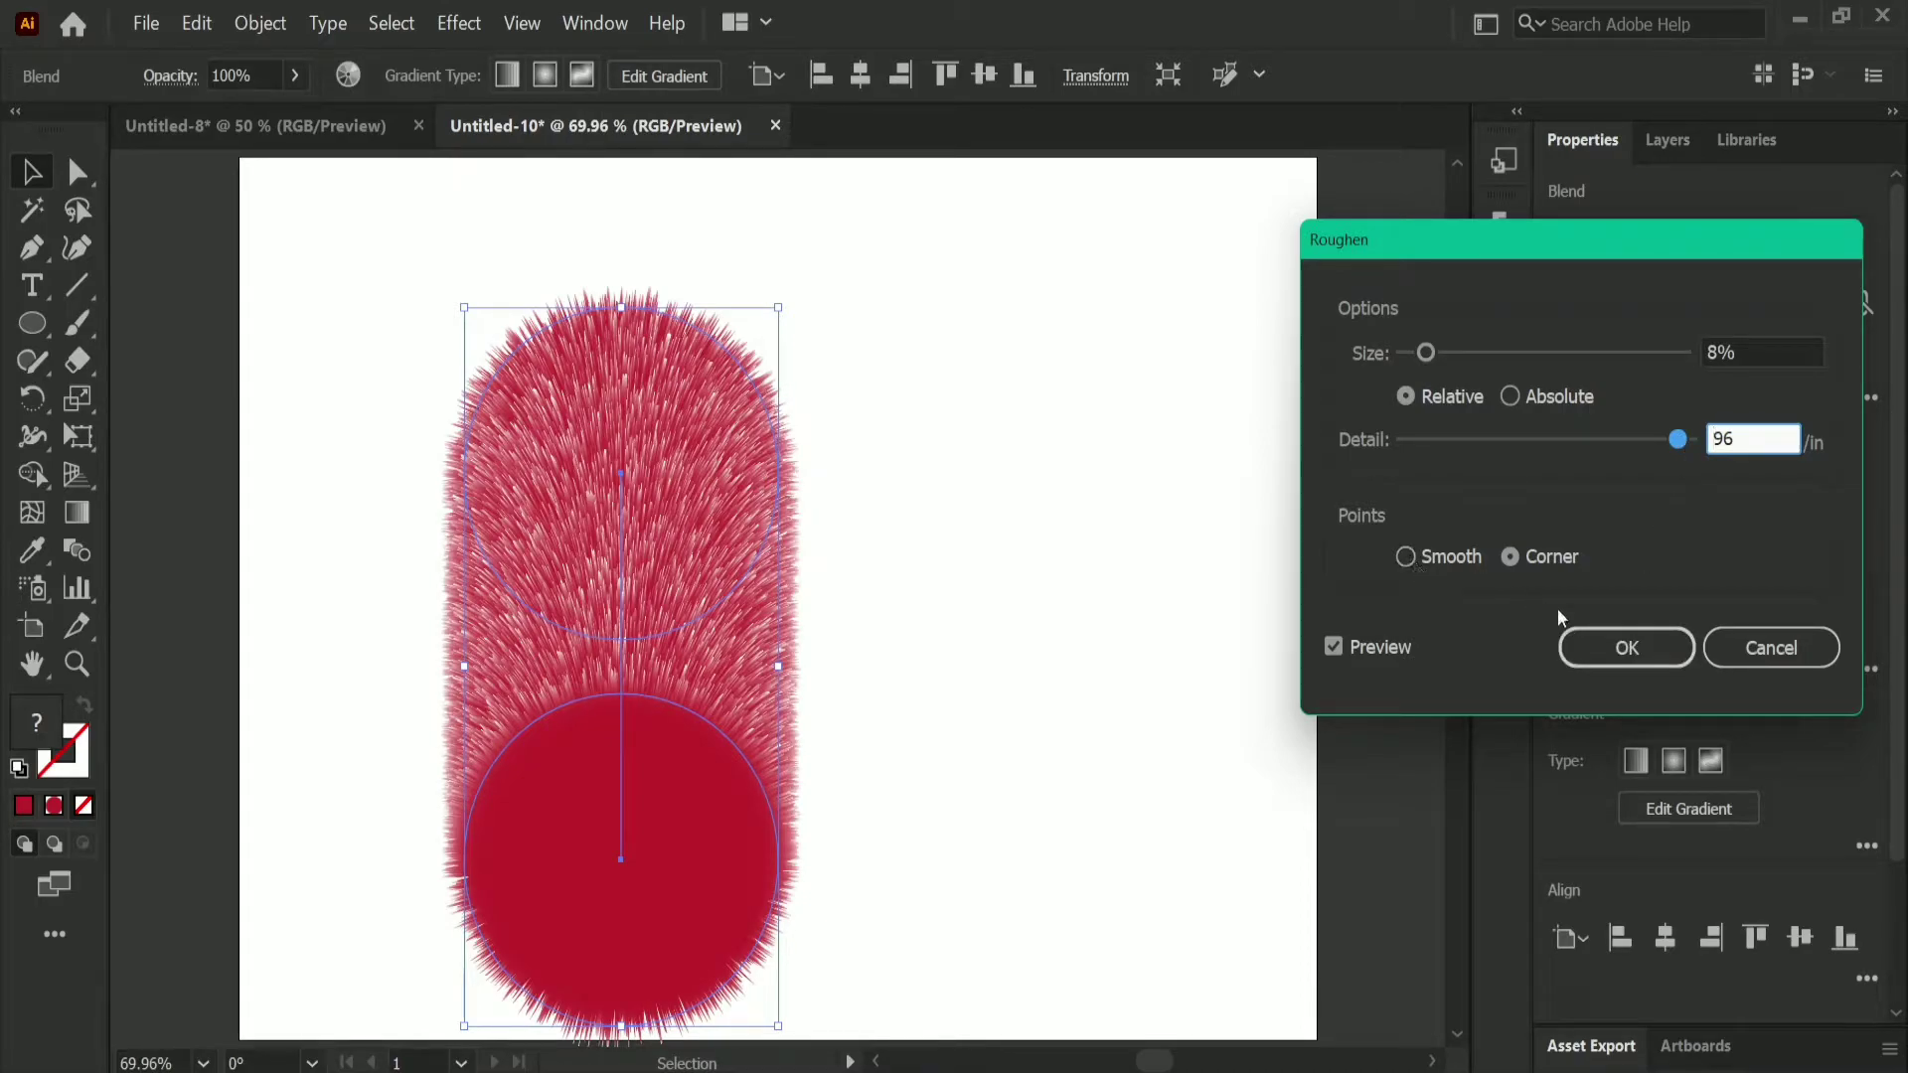
click(1615, 648)
click(1615, 647)
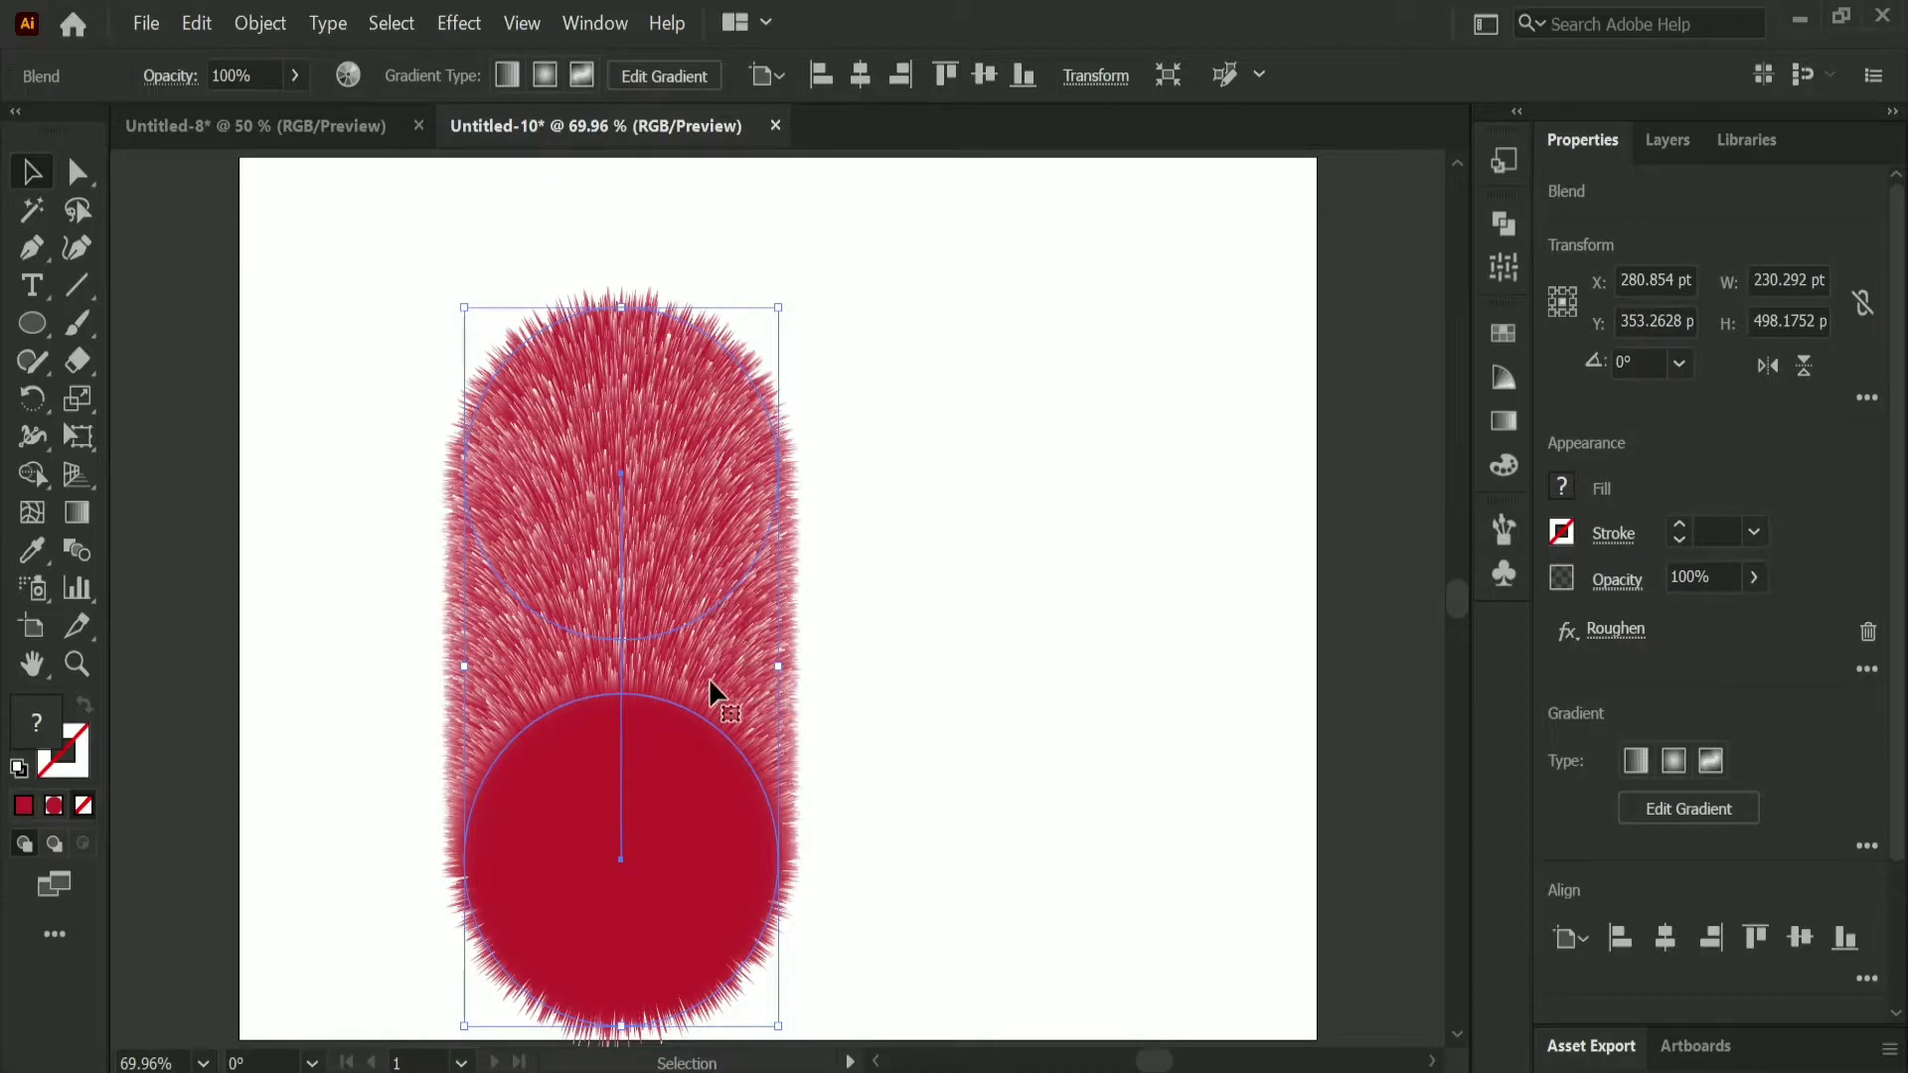
Step: Move the furry blend slightly up and to the right, and stretch its upper circle downward to about 276 pt tall
drag(670, 671, 699, 594)
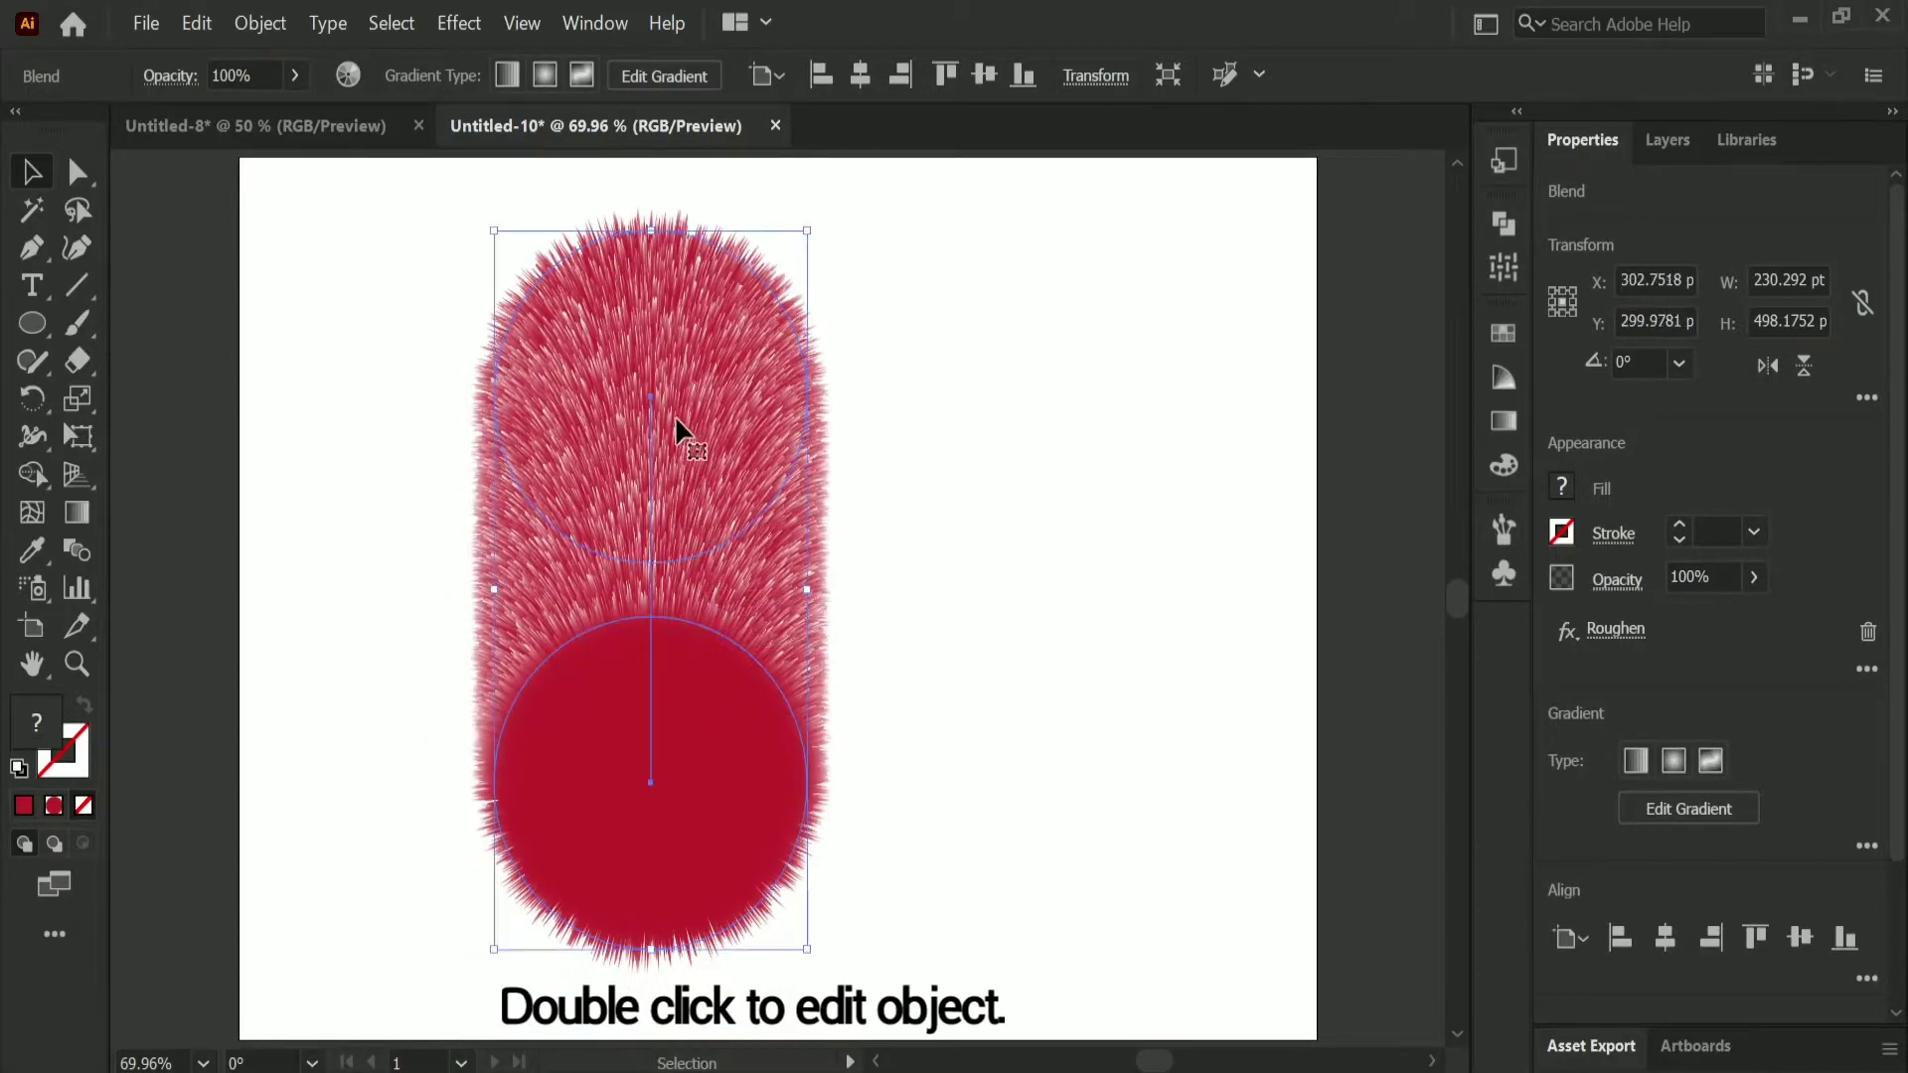
double_click(685, 442)
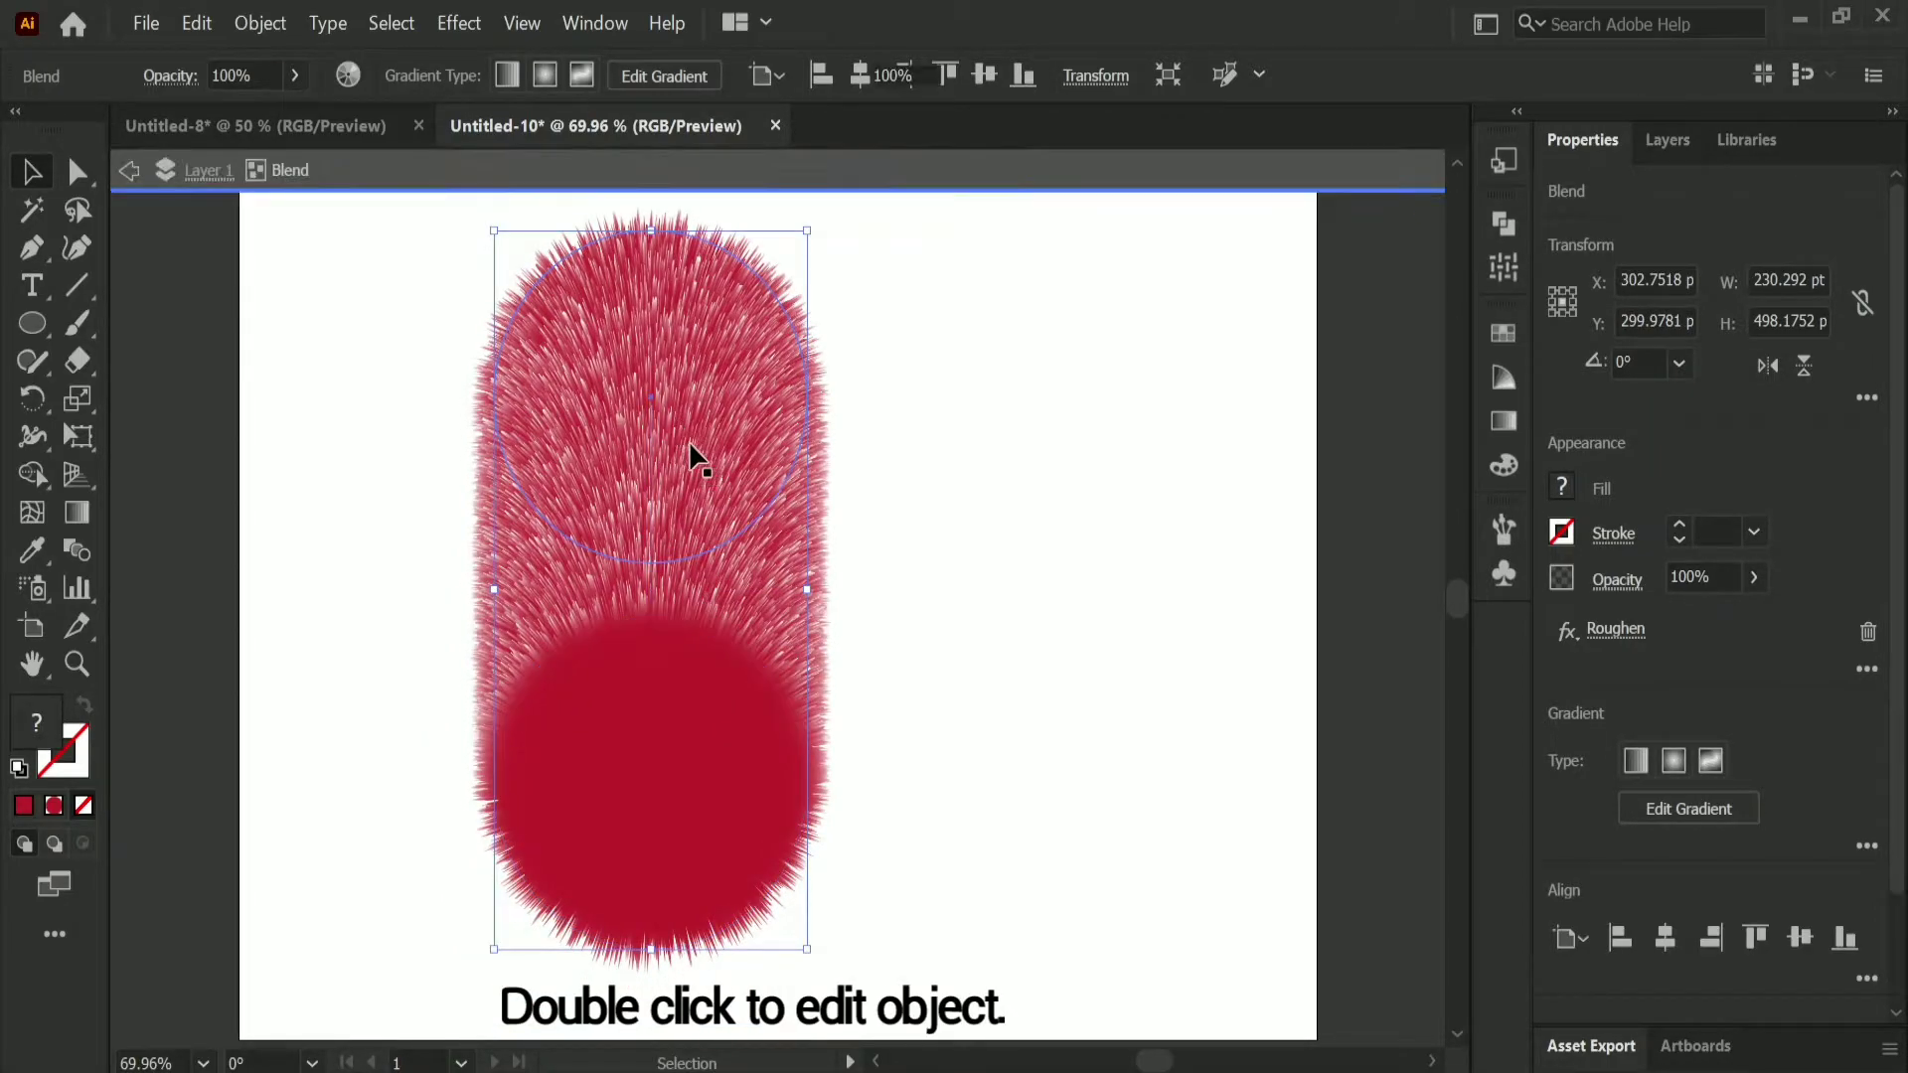
click(664, 557)
drag(660, 560, 660, 631)
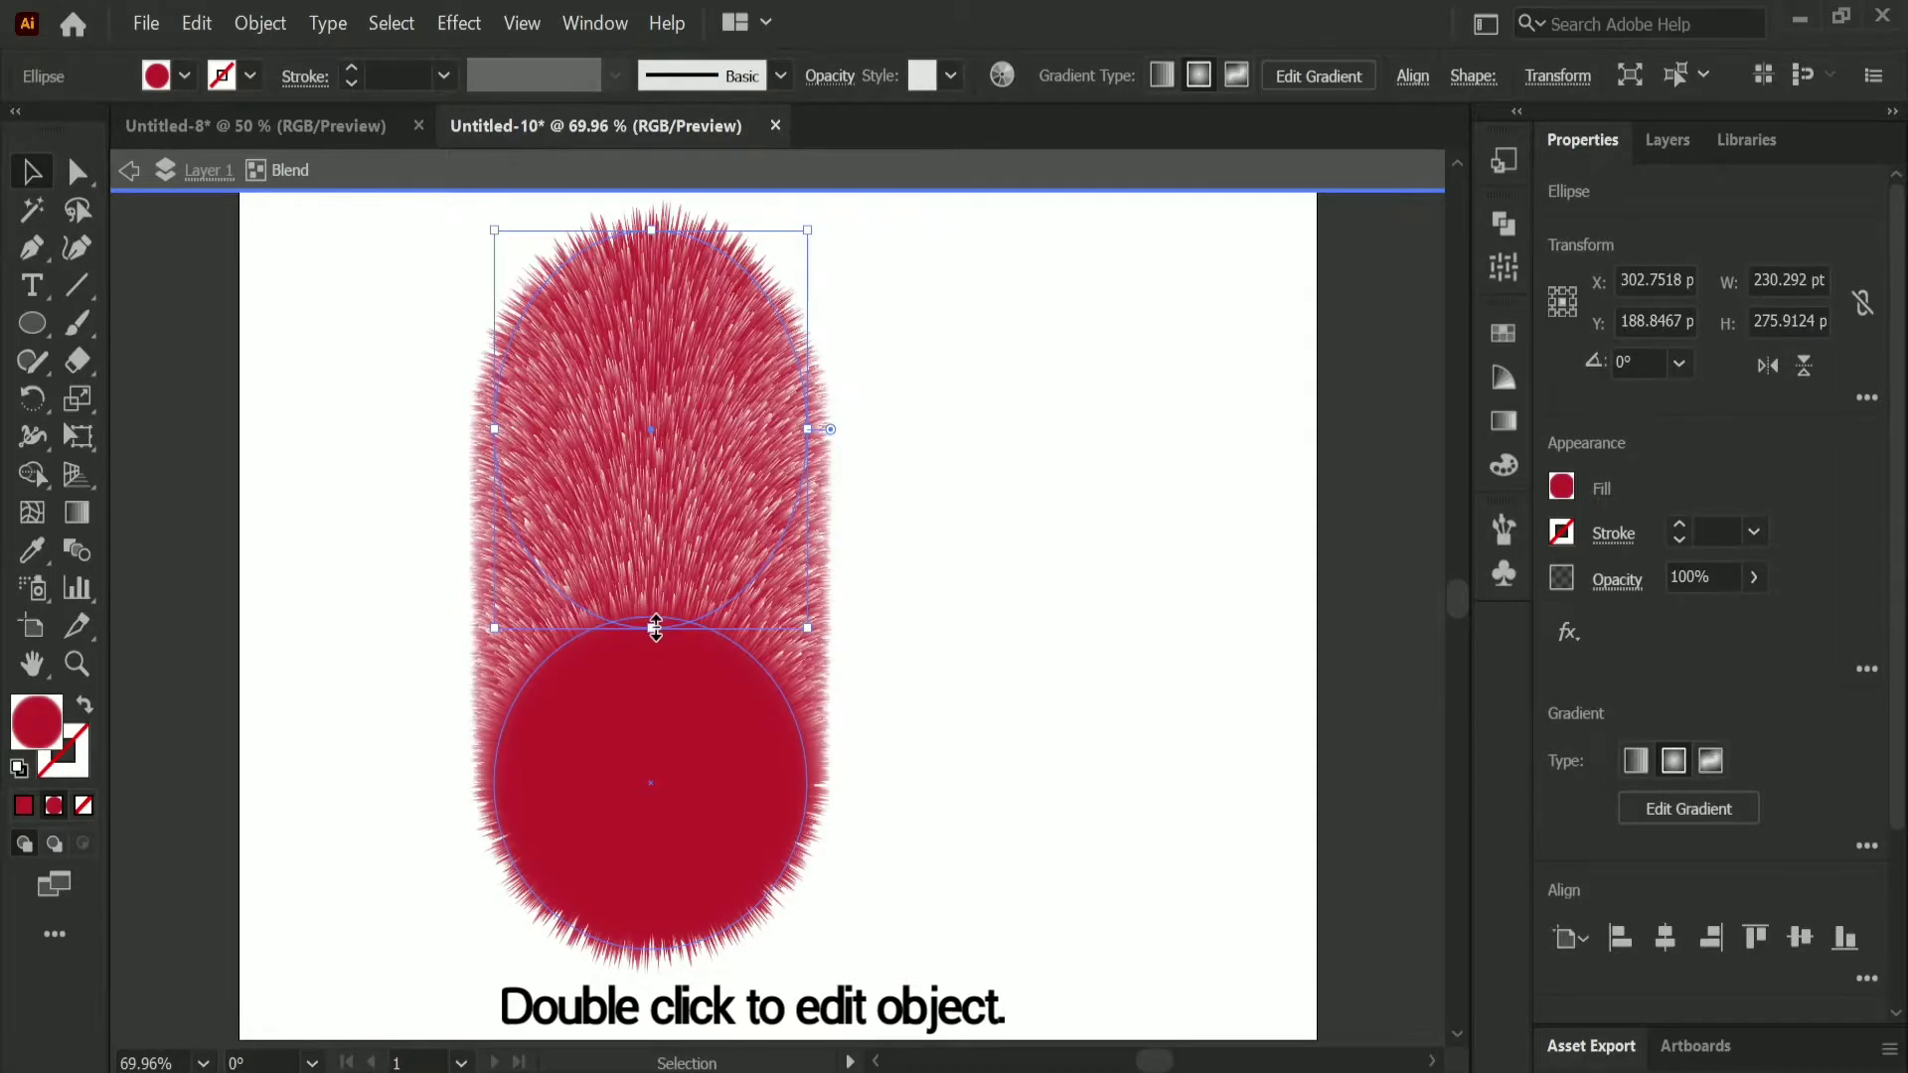
Step: Stretch the blend's upper ellipse to about 259 by 495 pt, and shrink the solid circle to about 70 pt near the ellipse's centre
drag(664, 752, 664, 946)
drag(810, 589, 847, 591)
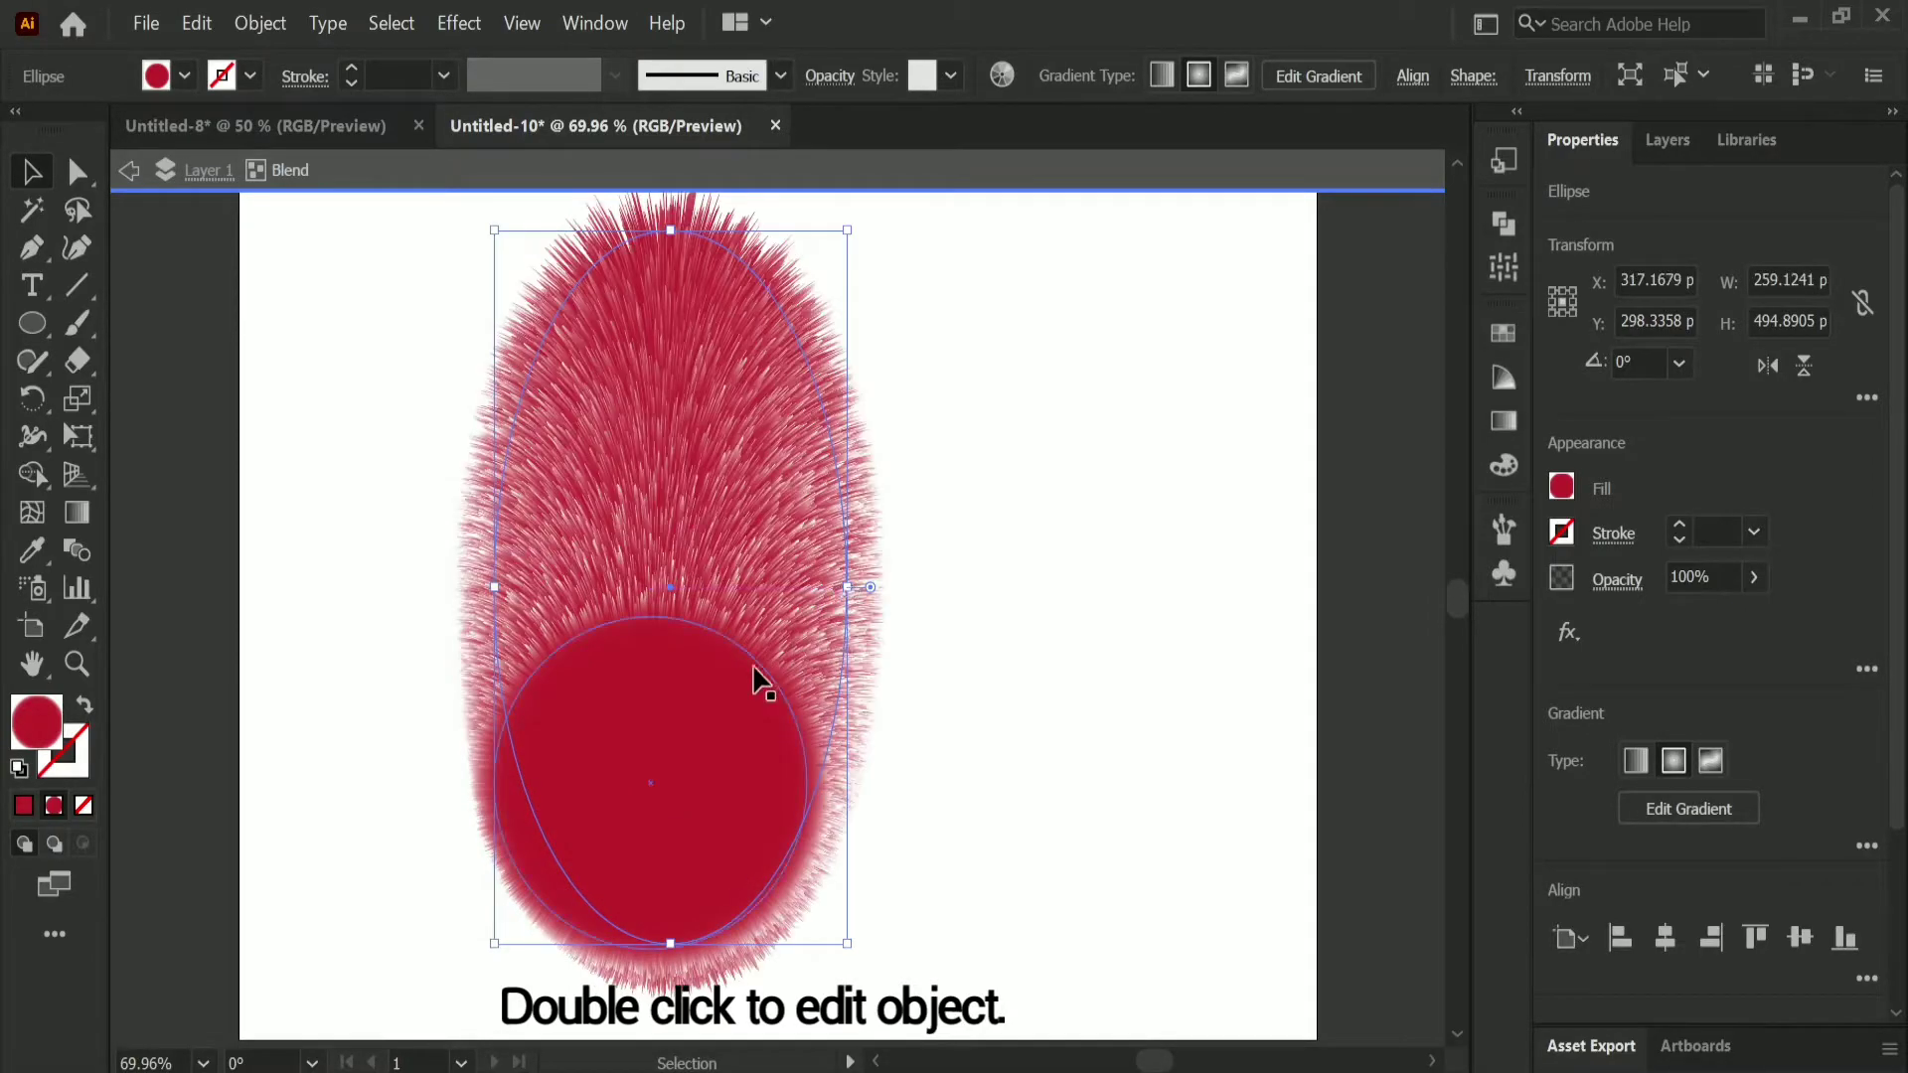
click(701, 739)
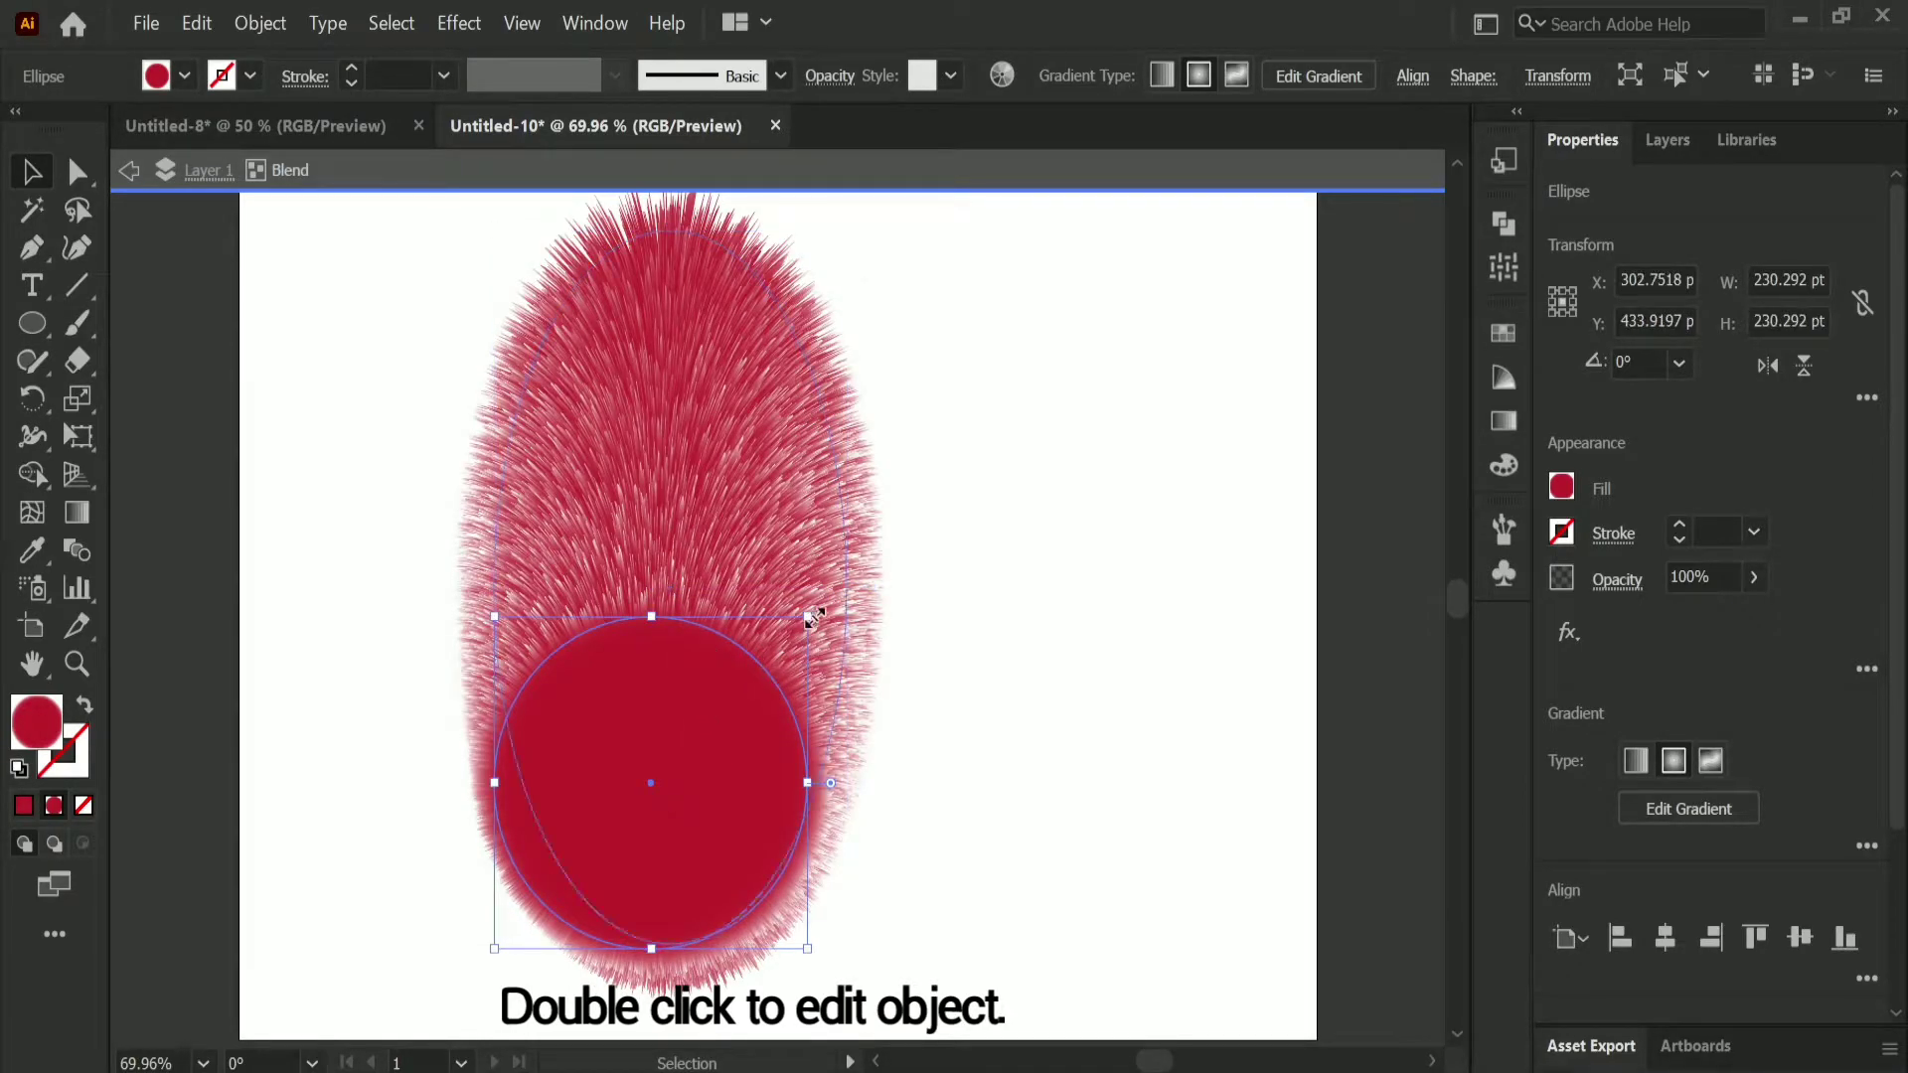
drag(767, 652, 636, 821)
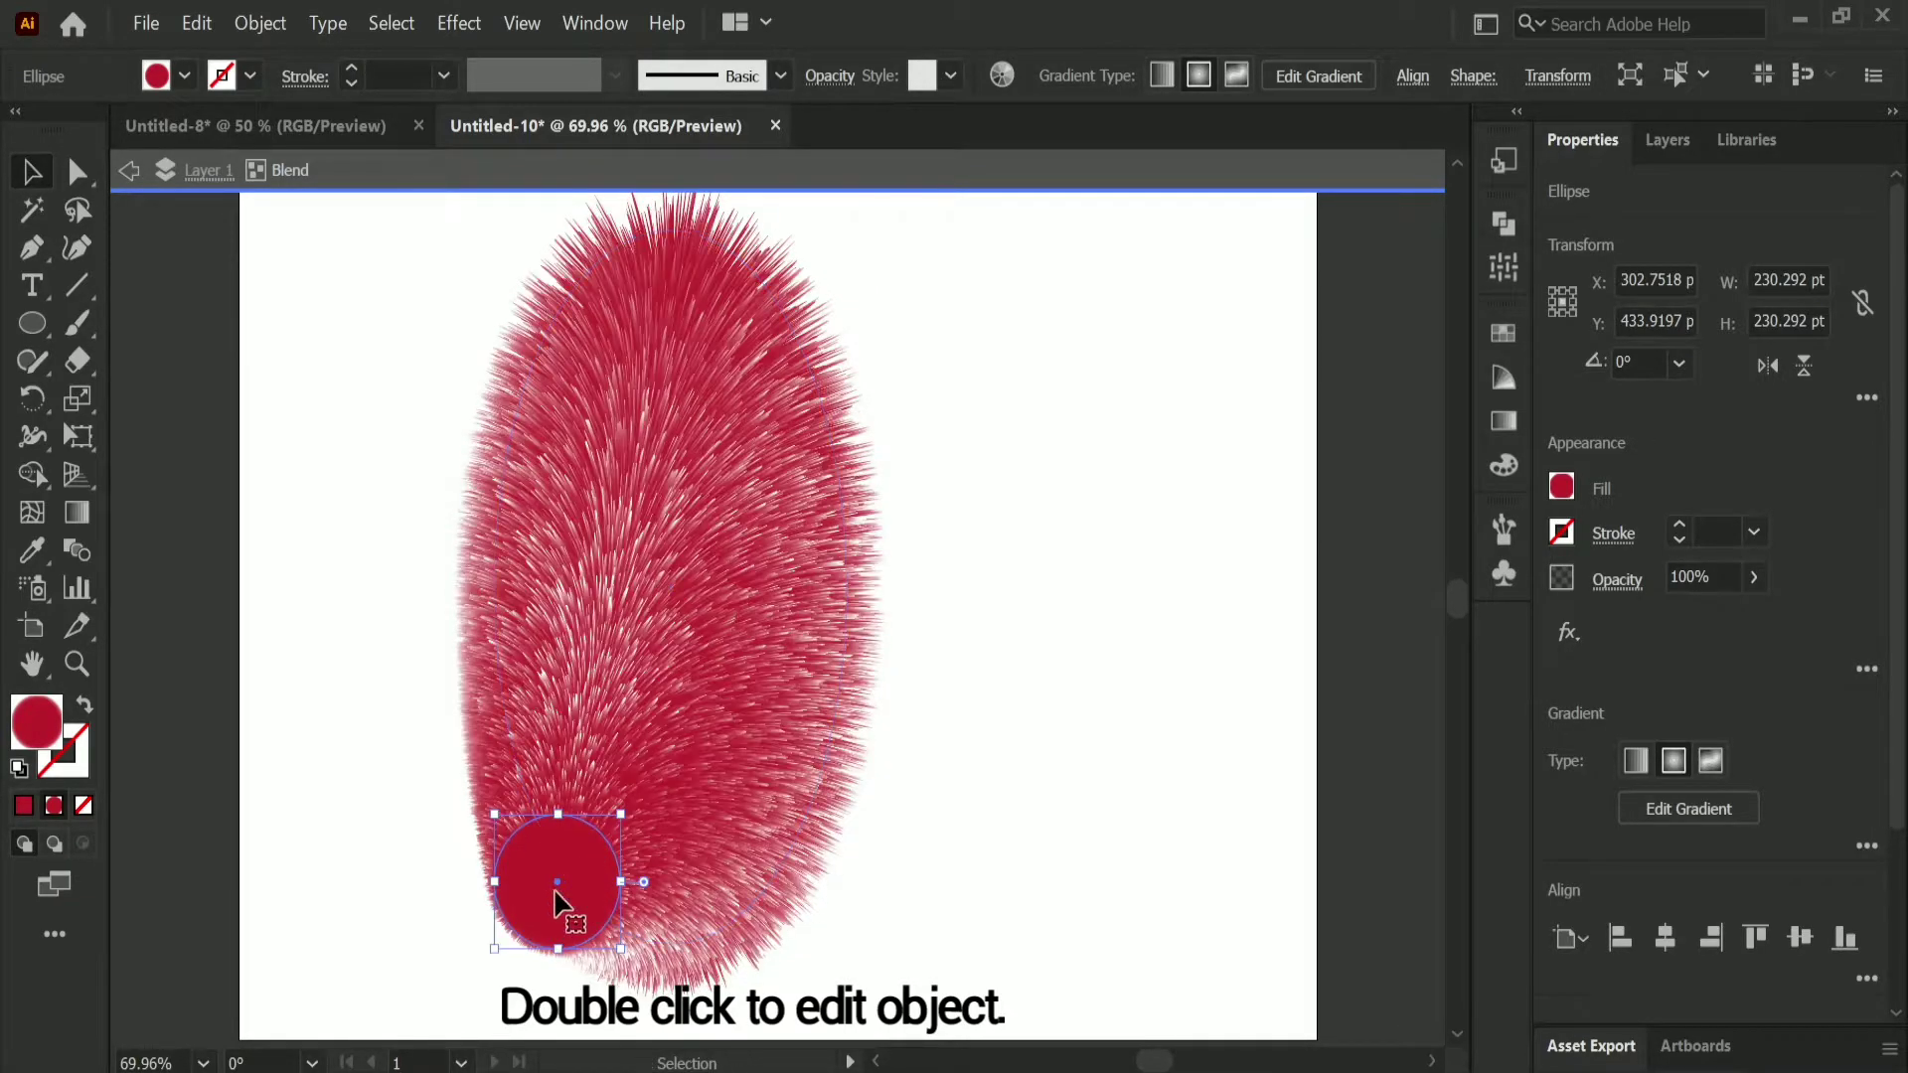
drag(562, 891, 667, 597)
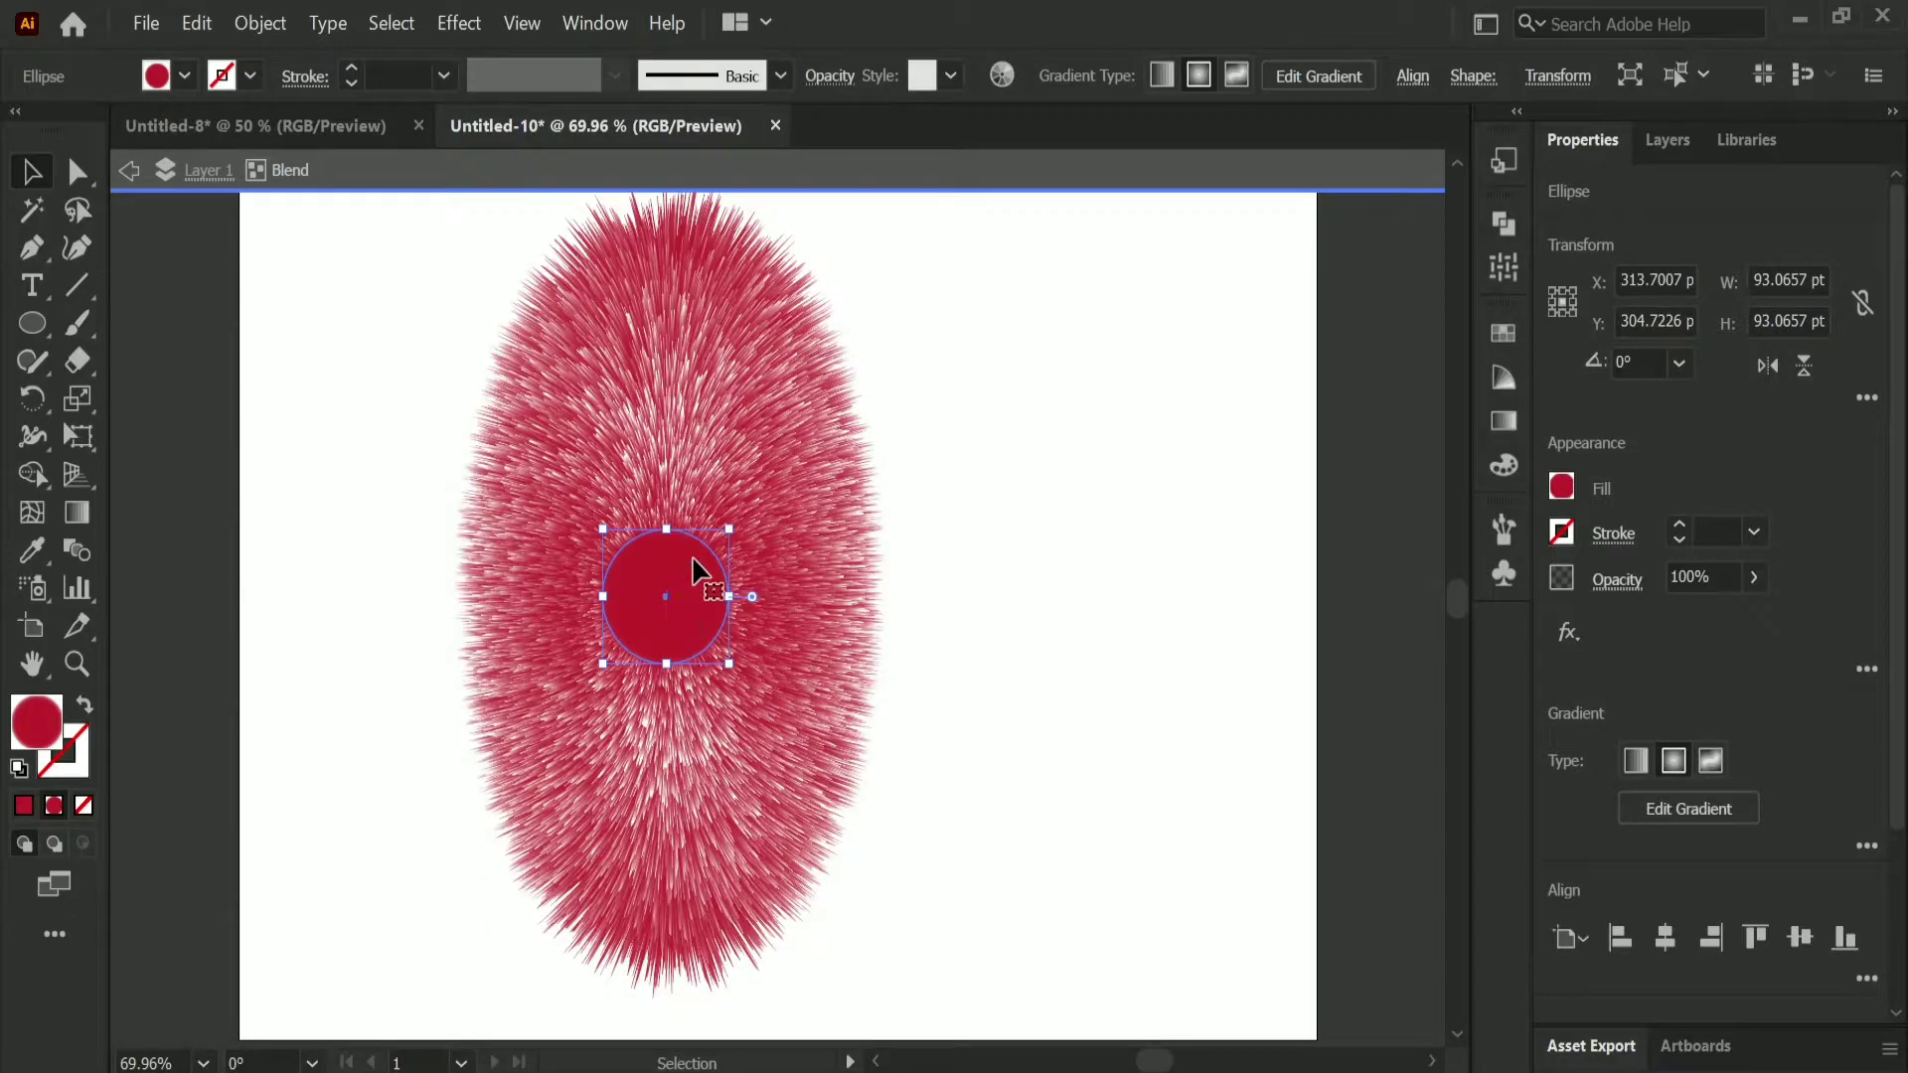
drag(732, 532, 673, 547)
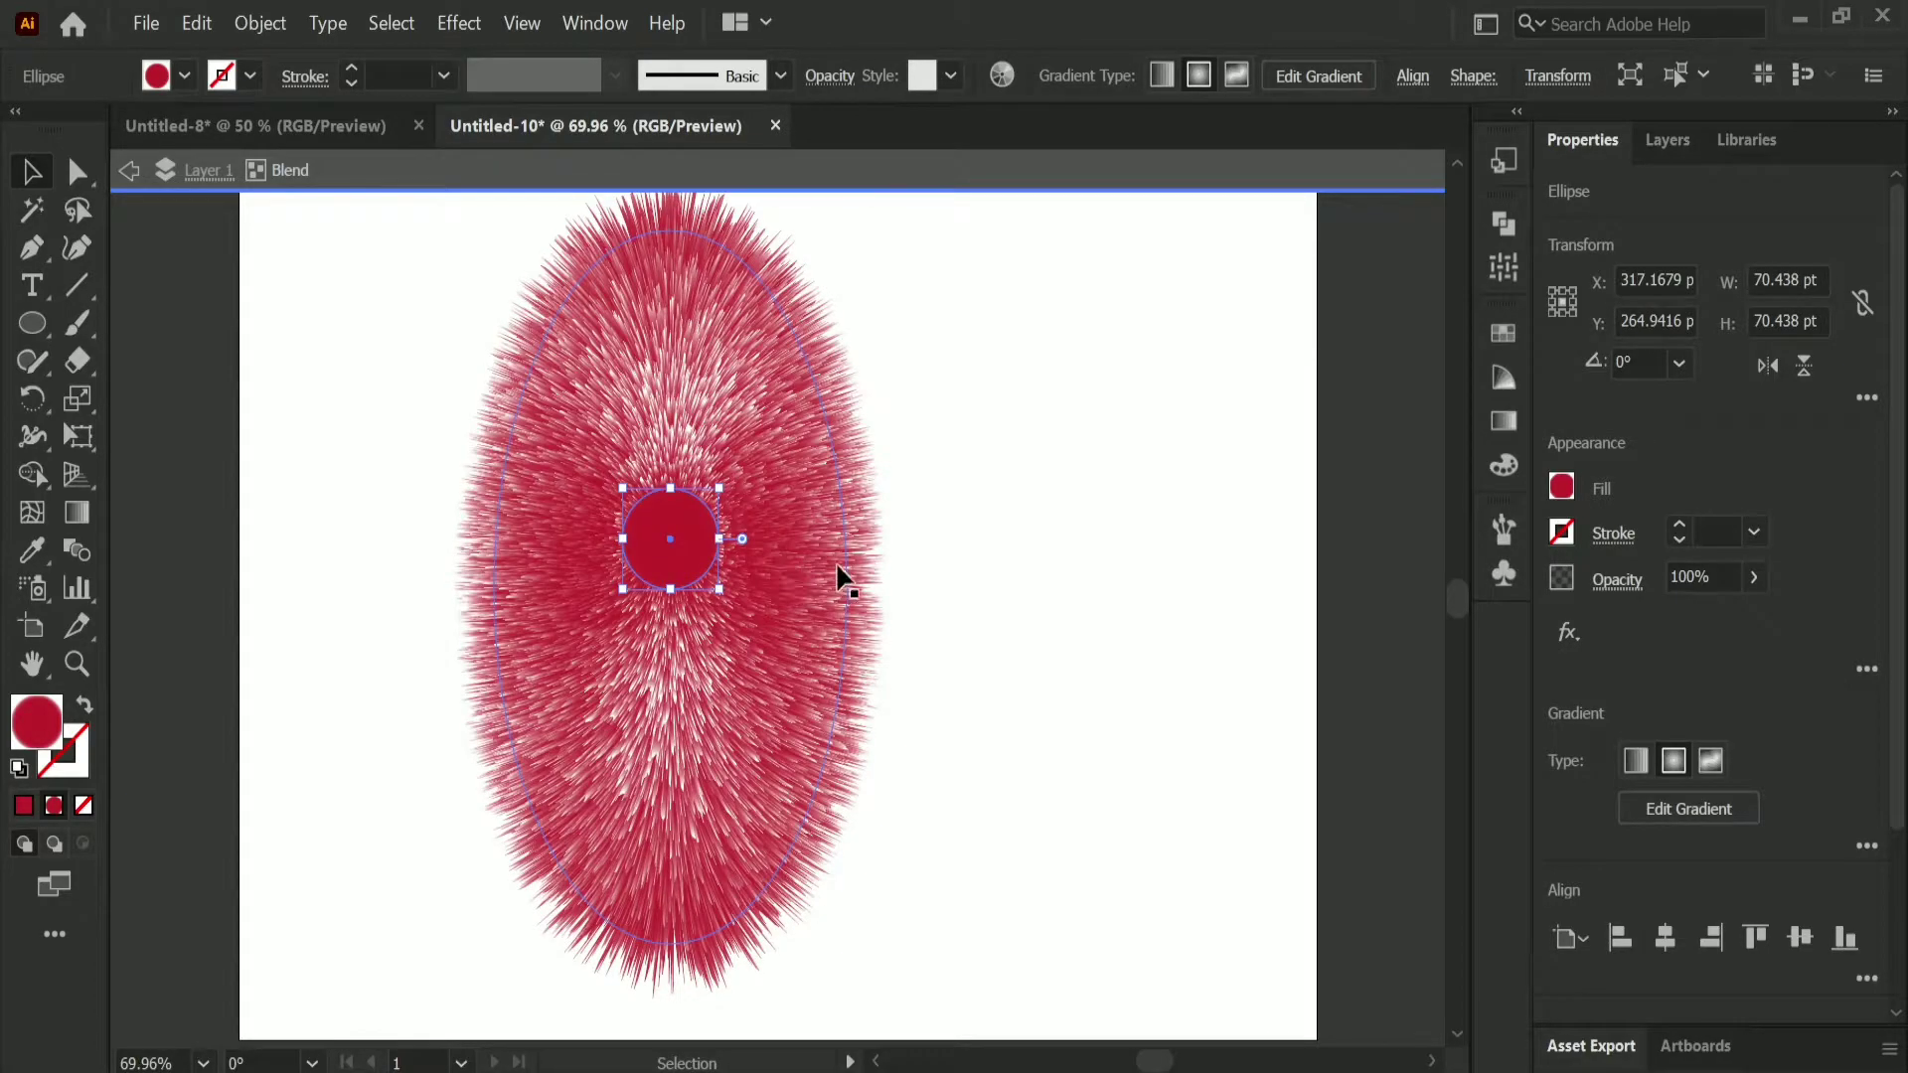
Step: Widen the outer ellipse to about 276 pt, move the small circle slightly up, and exit isolation mode
click(840, 569)
drag(851, 588, 871, 588)
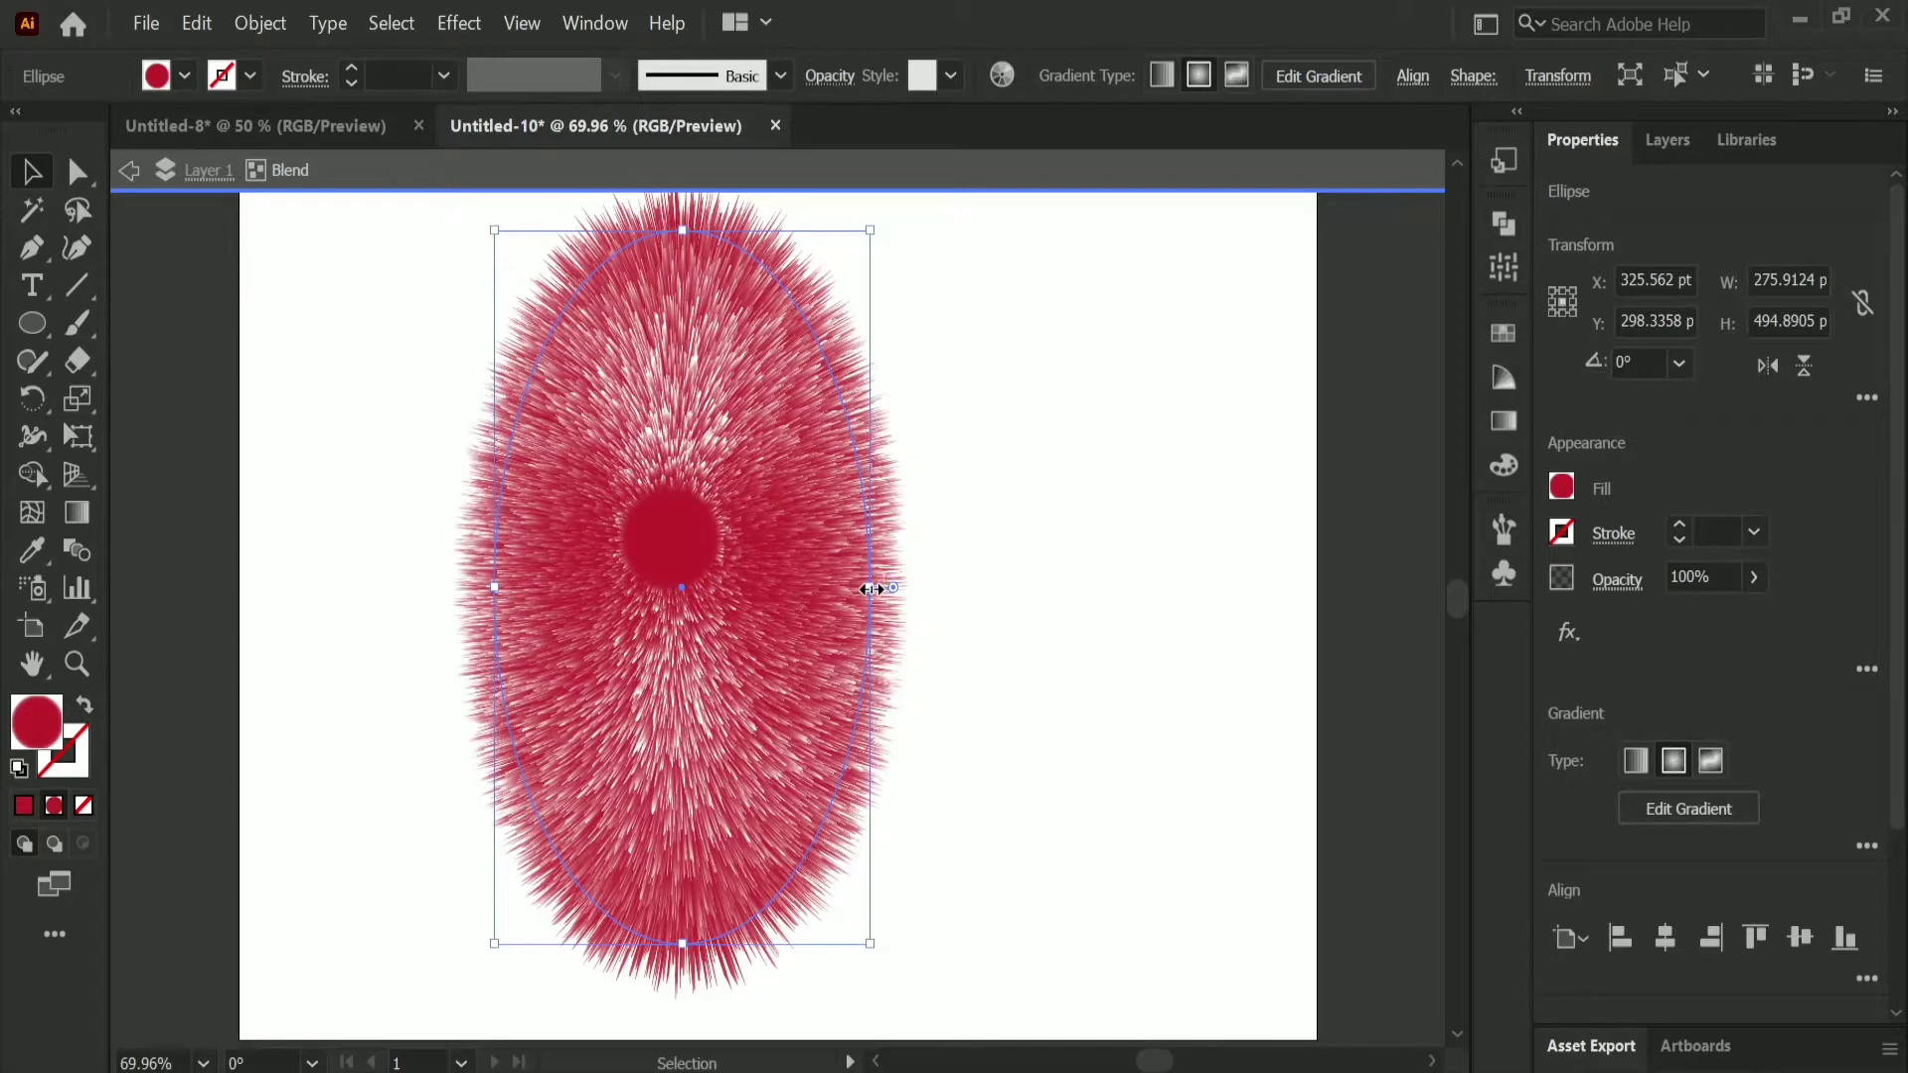
drag(679, 574, 679, 510)
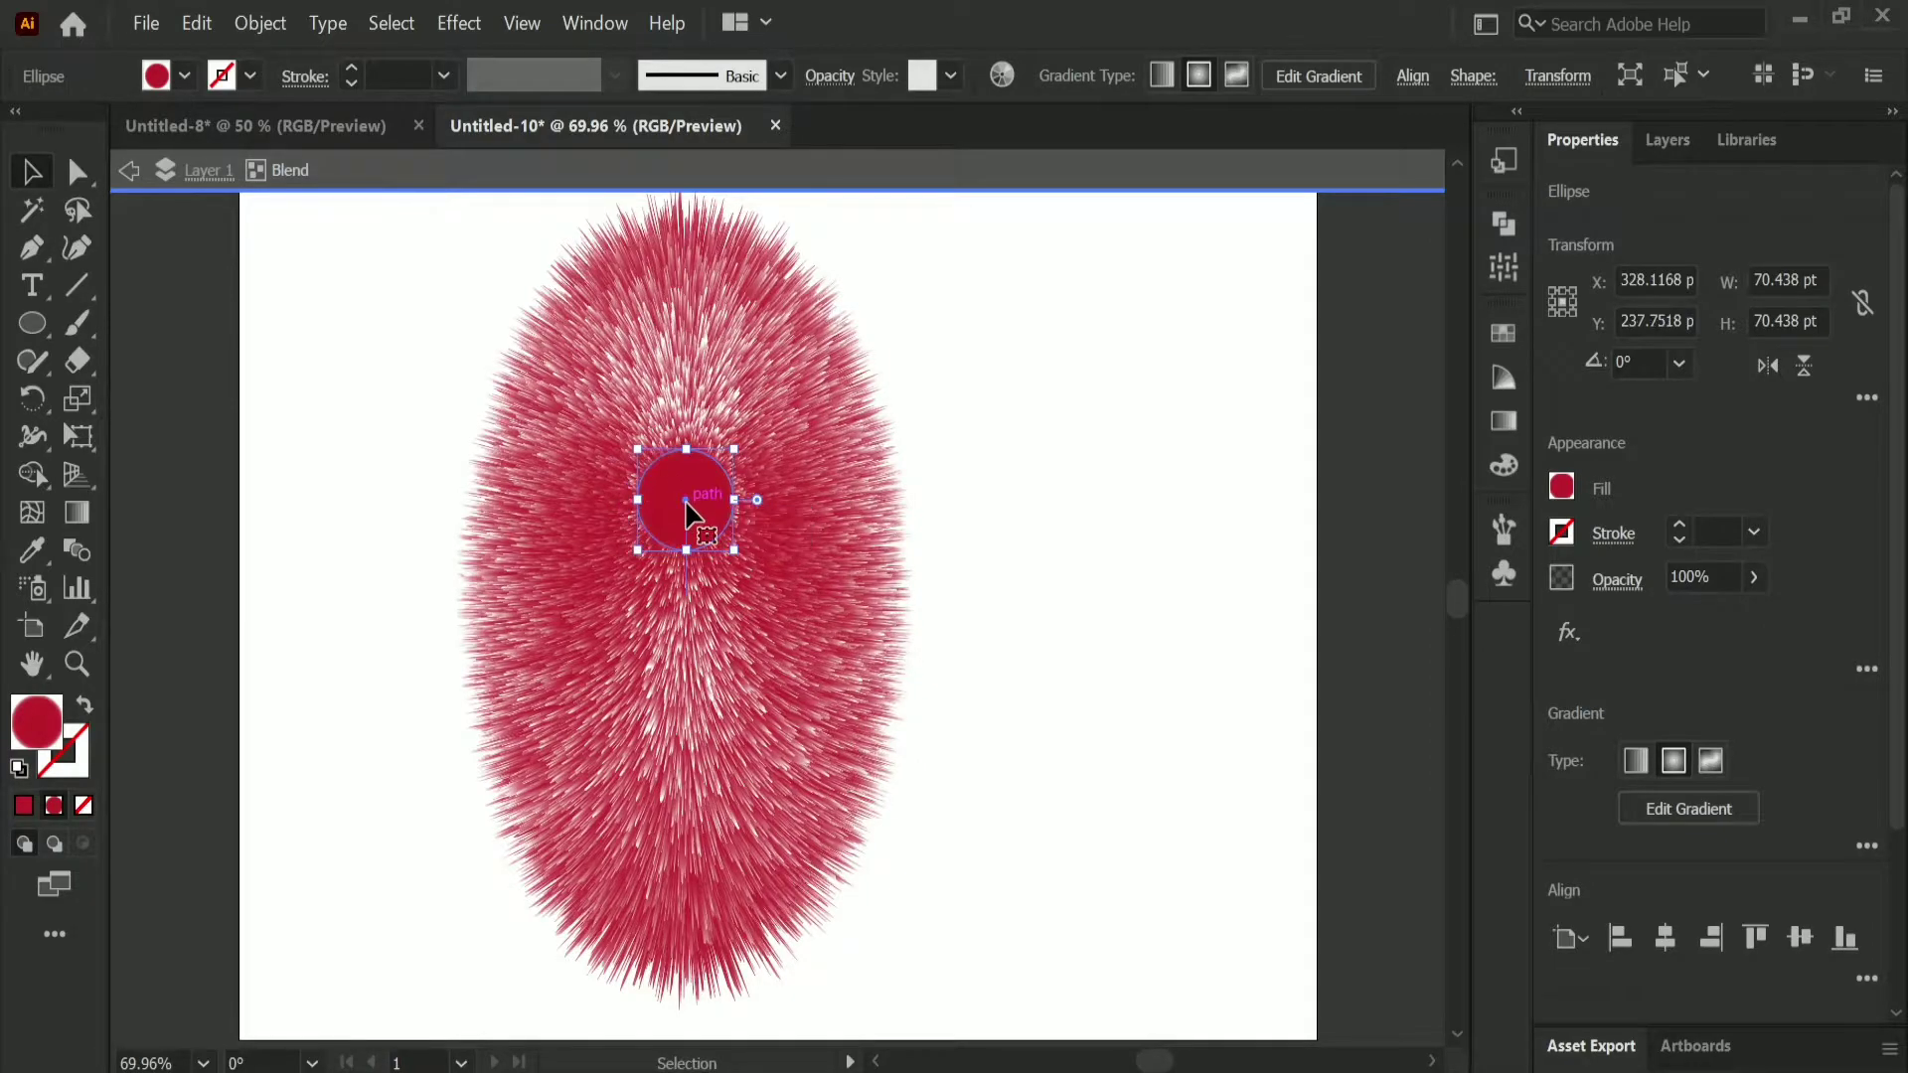
click(129, 177)
click(129, 177)
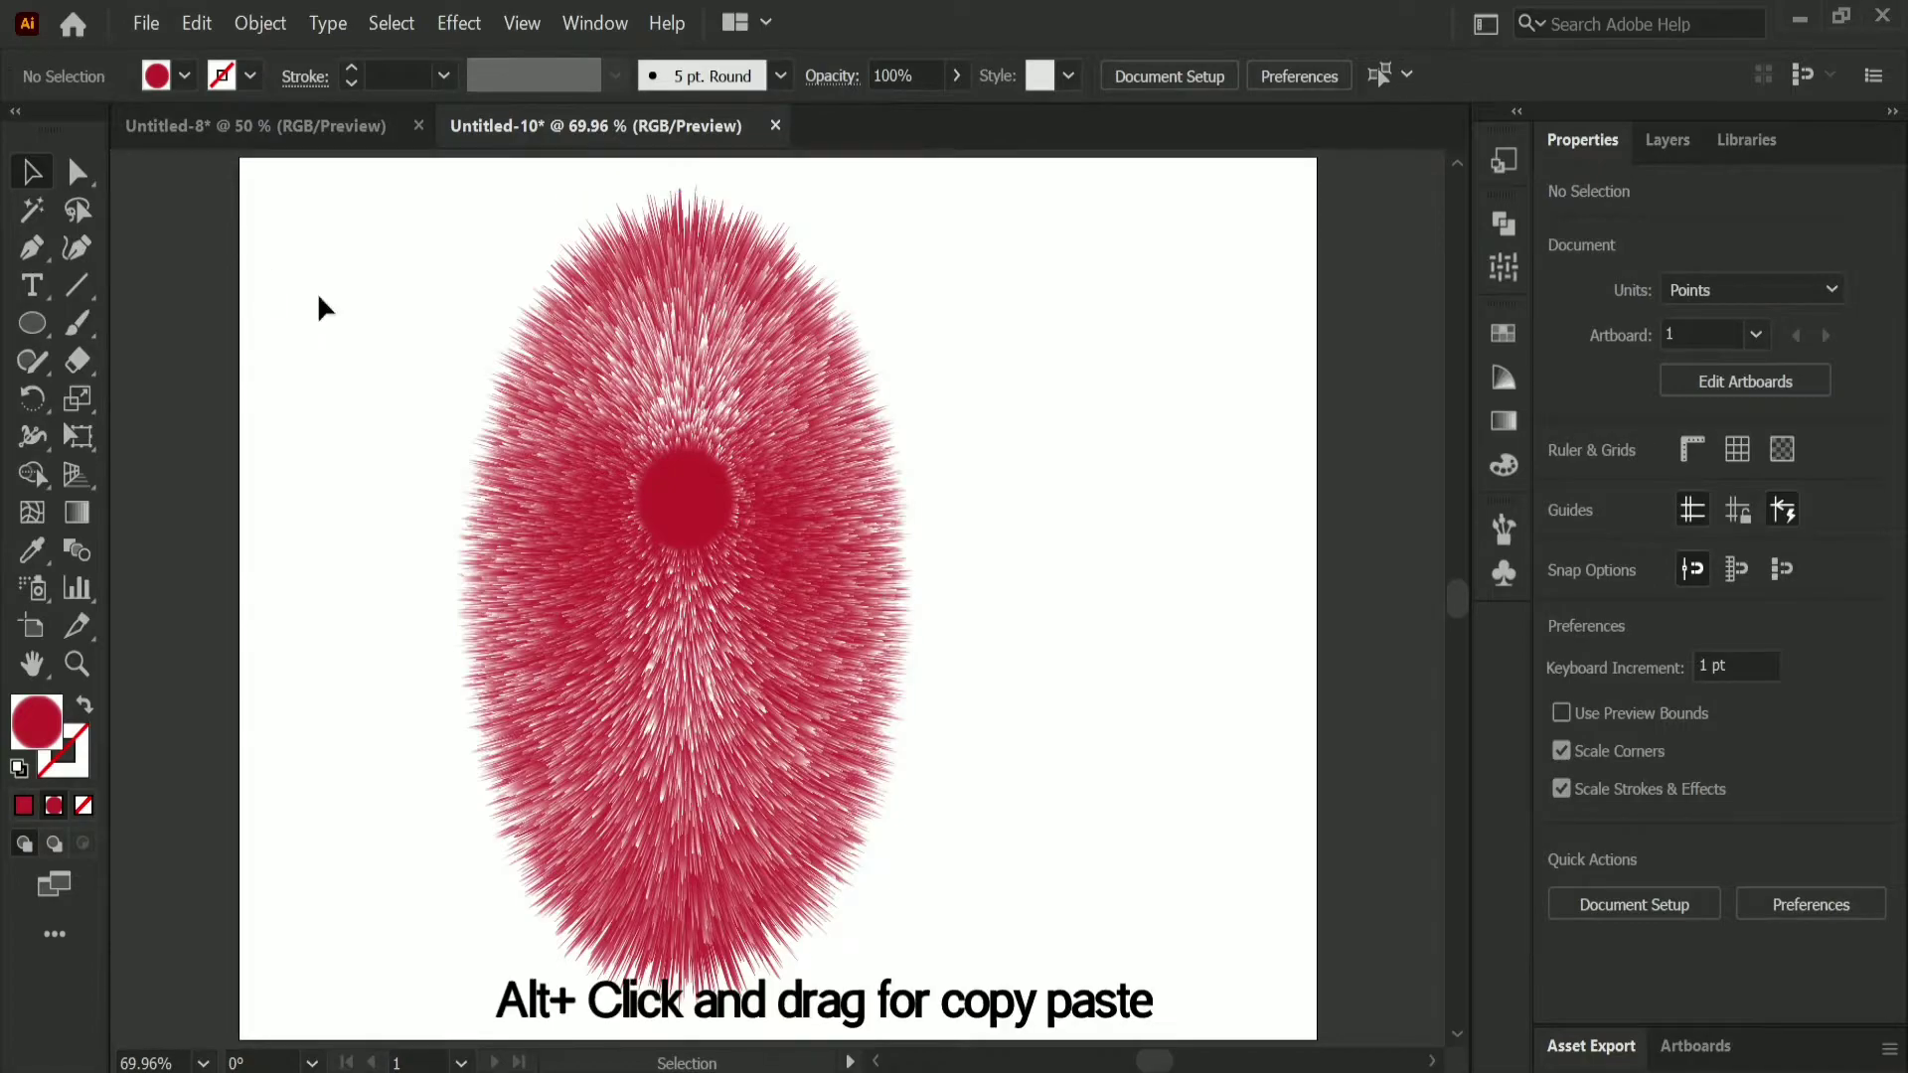
Step: Duplicate the furry body to its right and move the copy's small inner circle straight up near the top of its outer ellipse
click(776, 639)
drag(776, 639, 1104, 640)
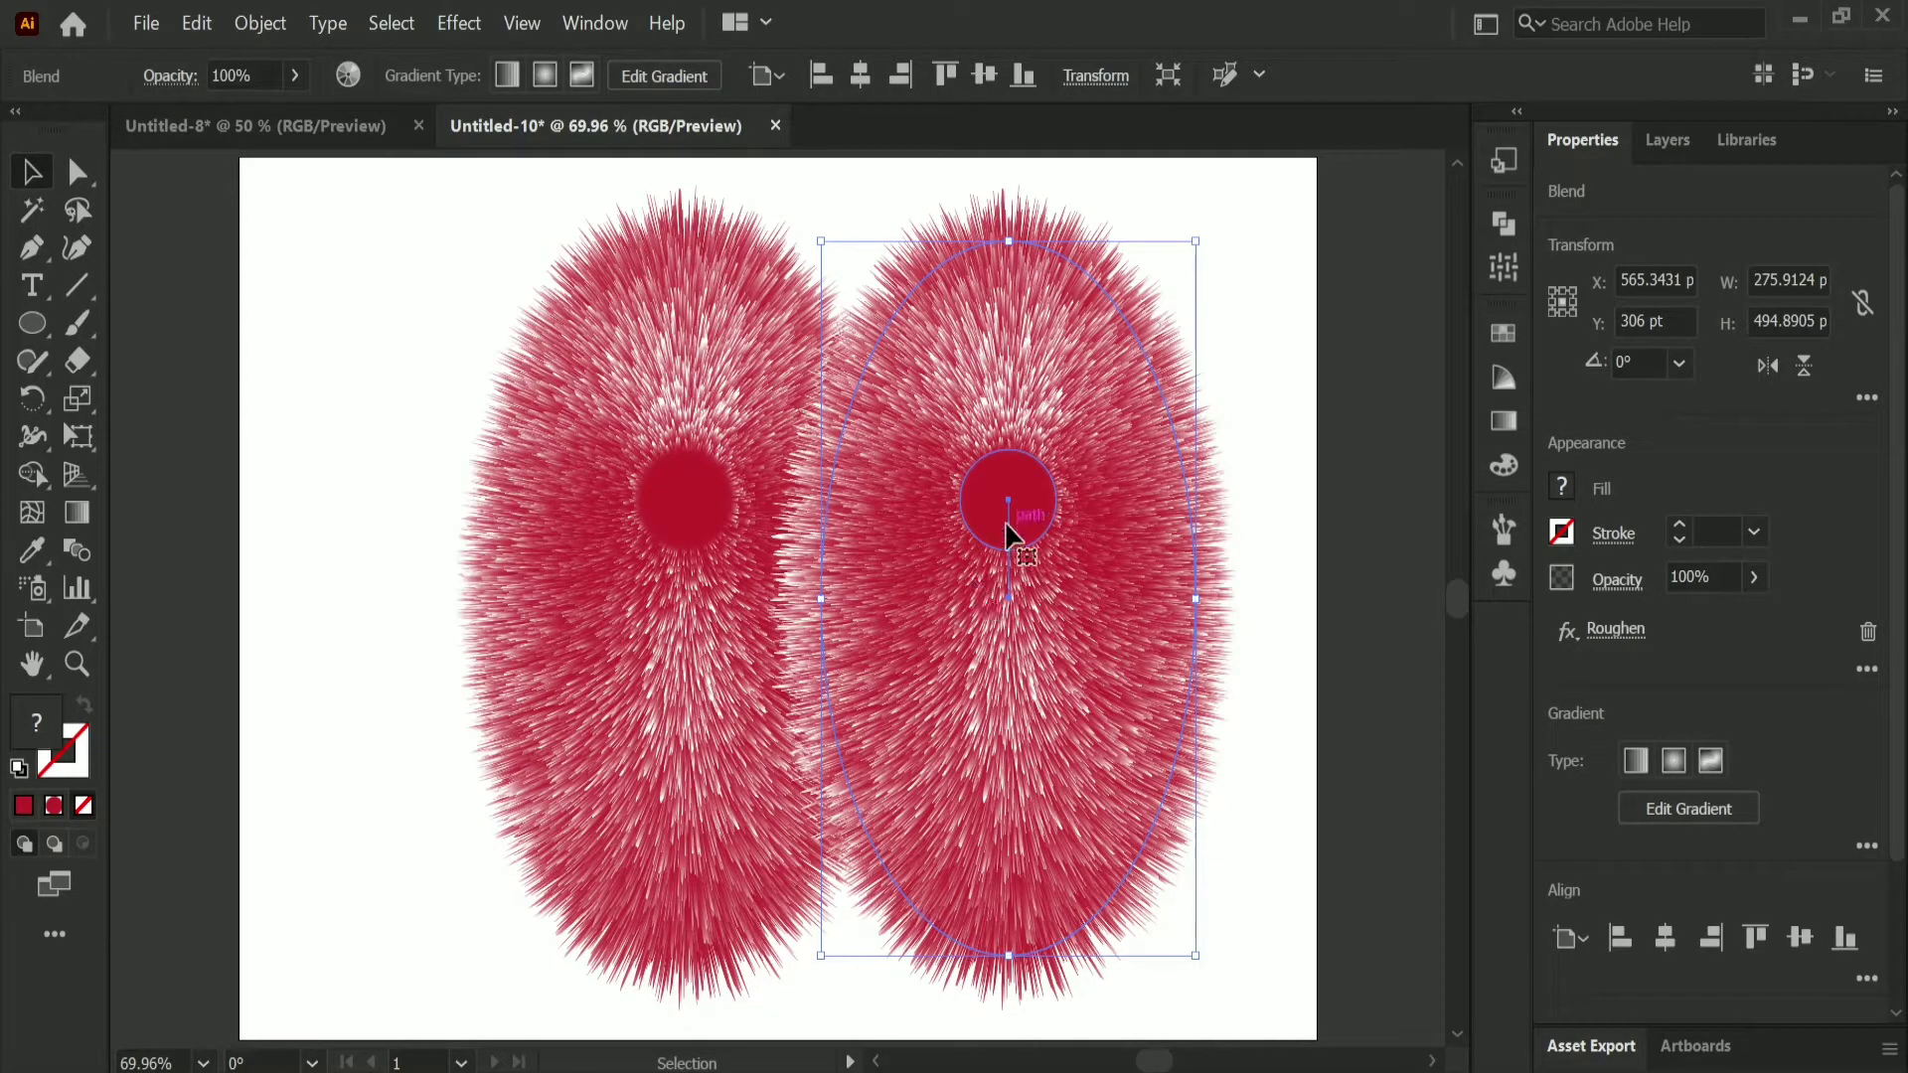
double_click(1031, 479)
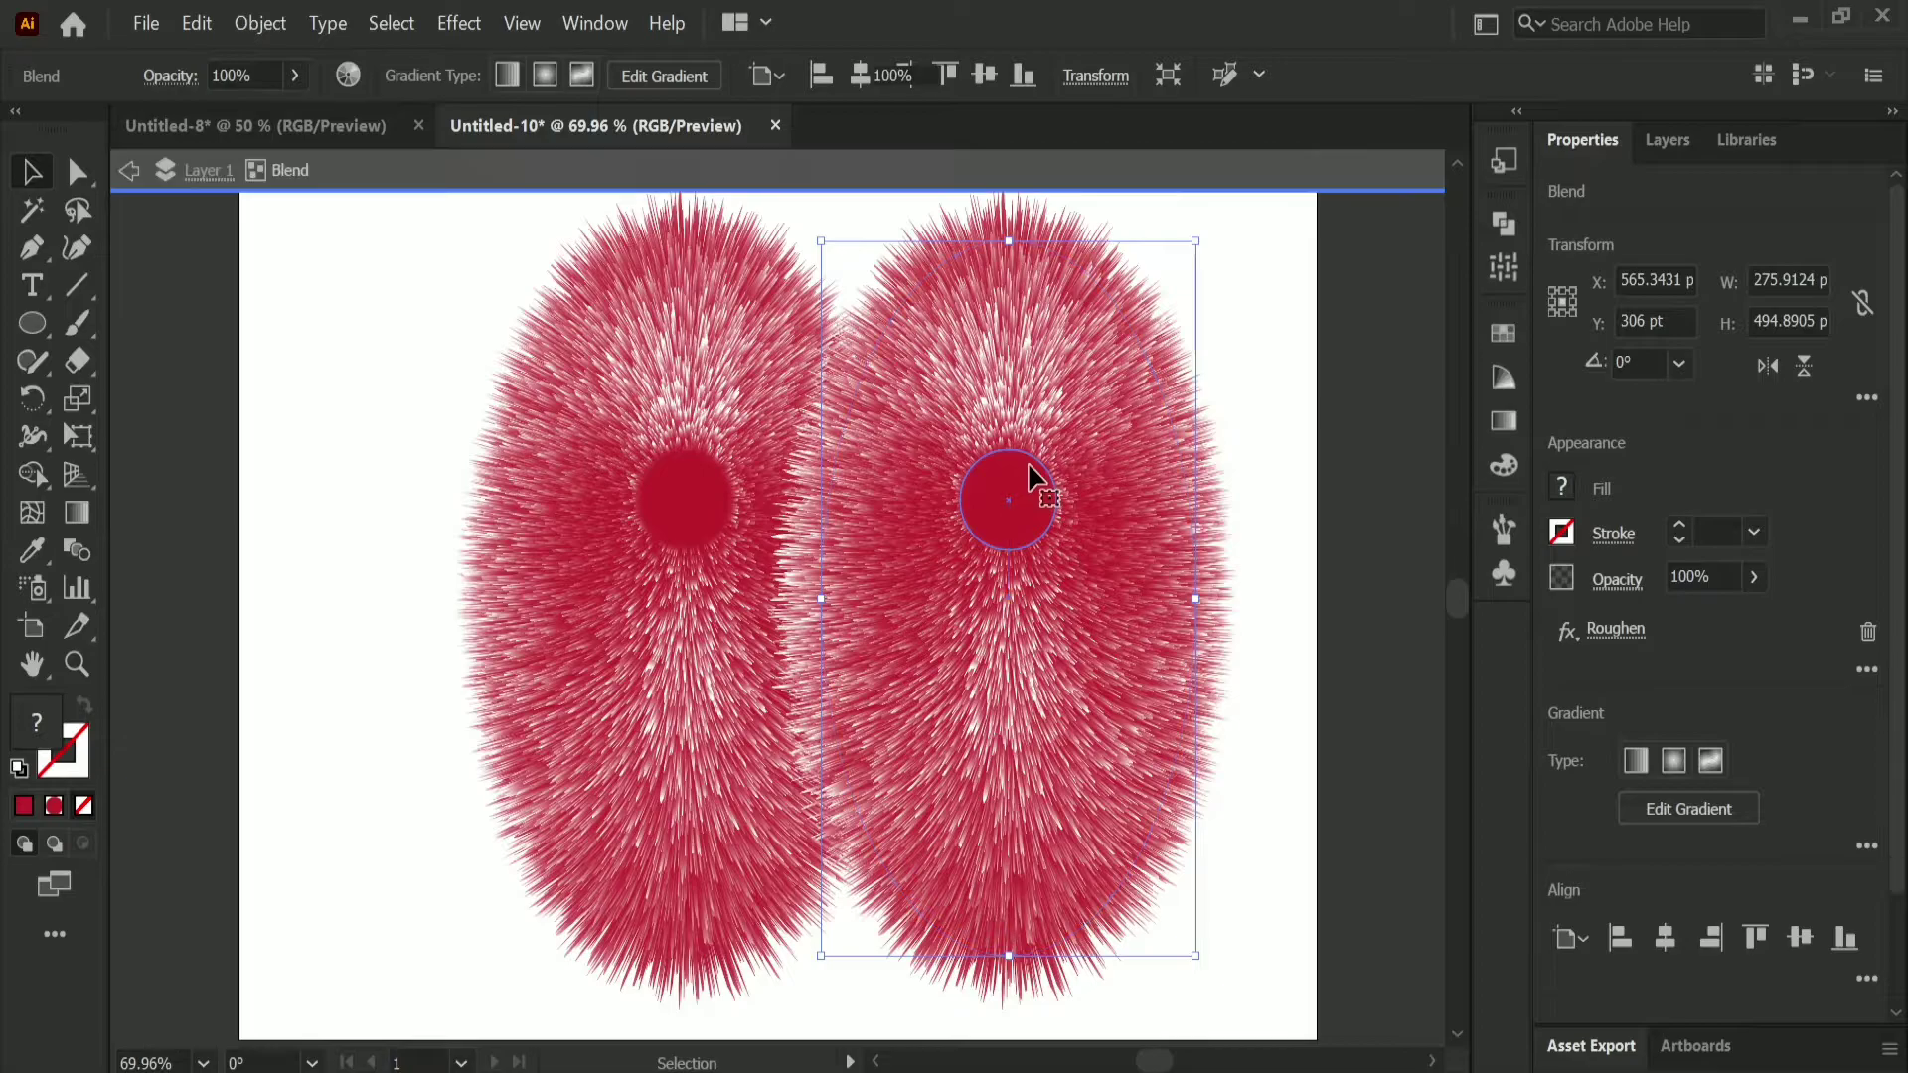
drag(1033, 469, 1035, 312)
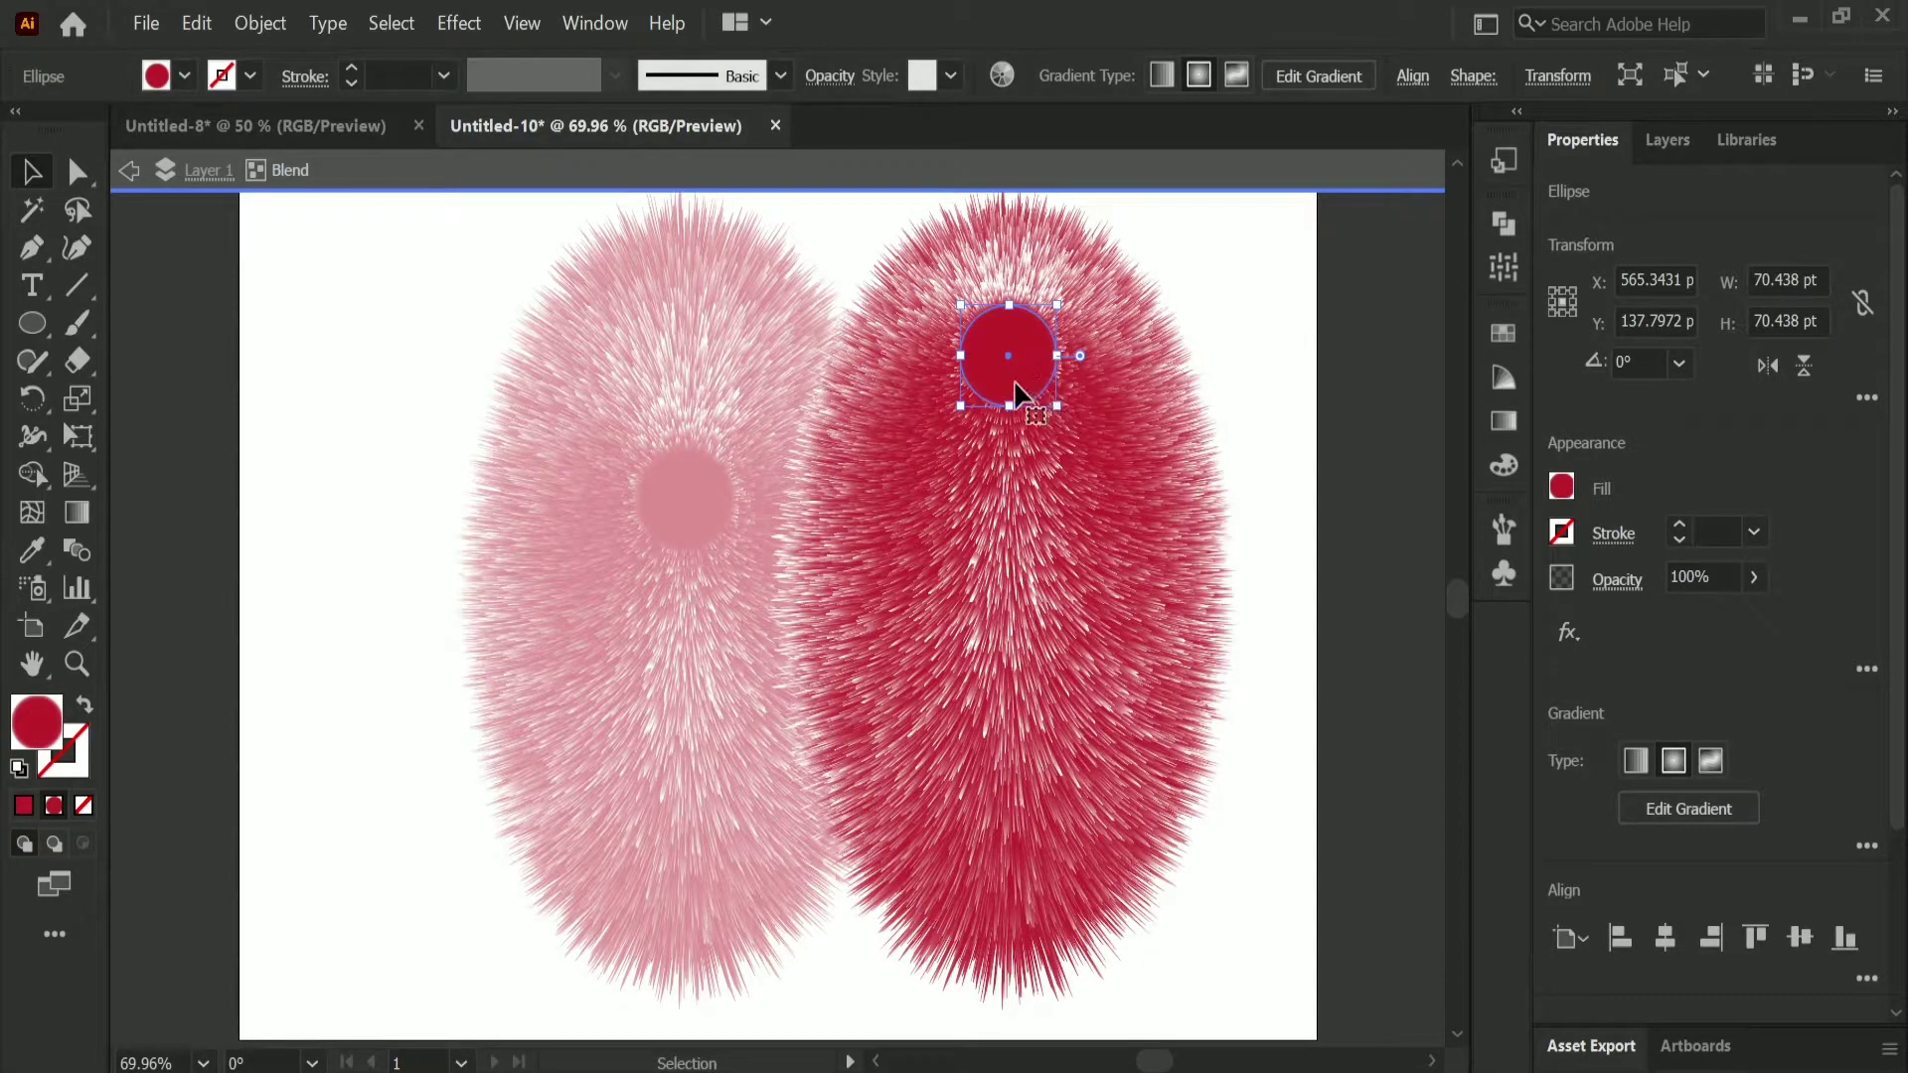
click(1009, 348)
mouse_move(1011, 335)
mouse_down()
mouse_move(1012, 352)
mouse_move(1041, 341)
mouse_move(1046, 320)
mouse_up()
click(1049, 348)
click(1278, 641)
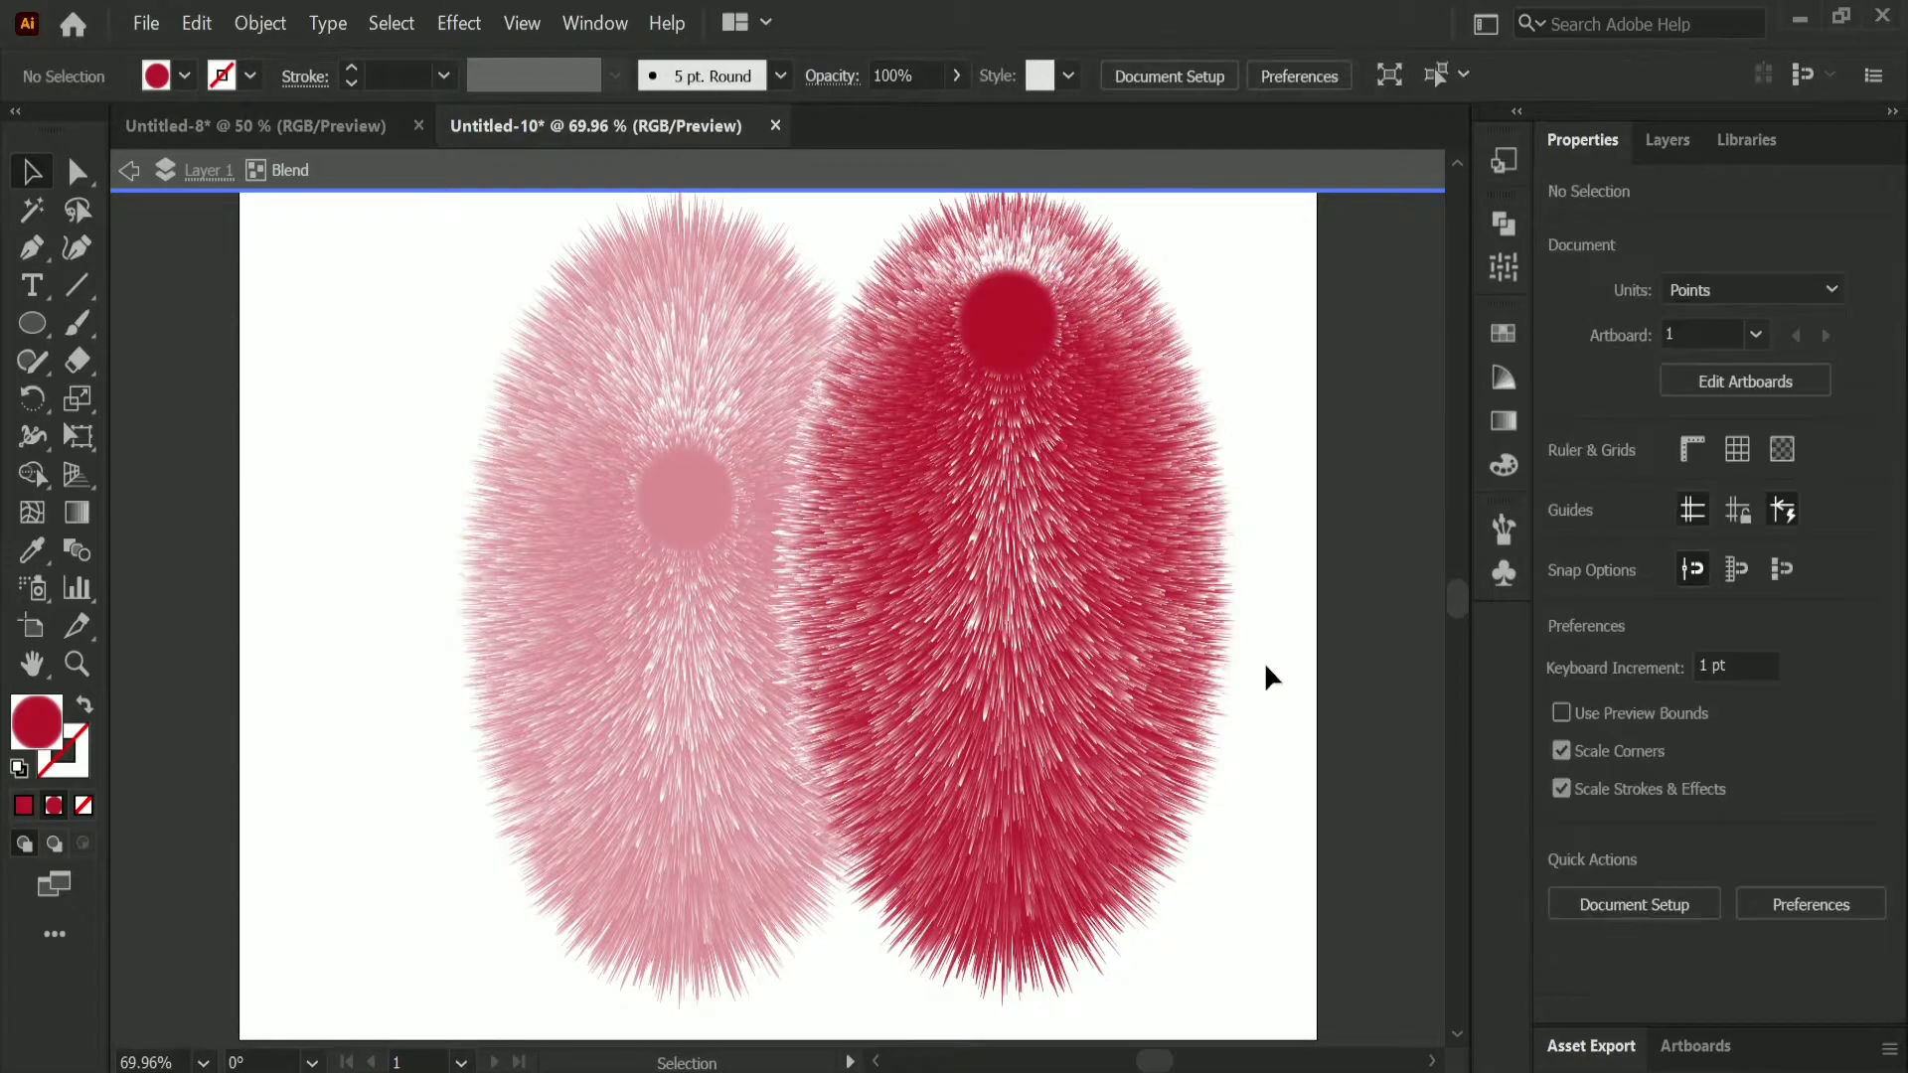
click(130, 169)
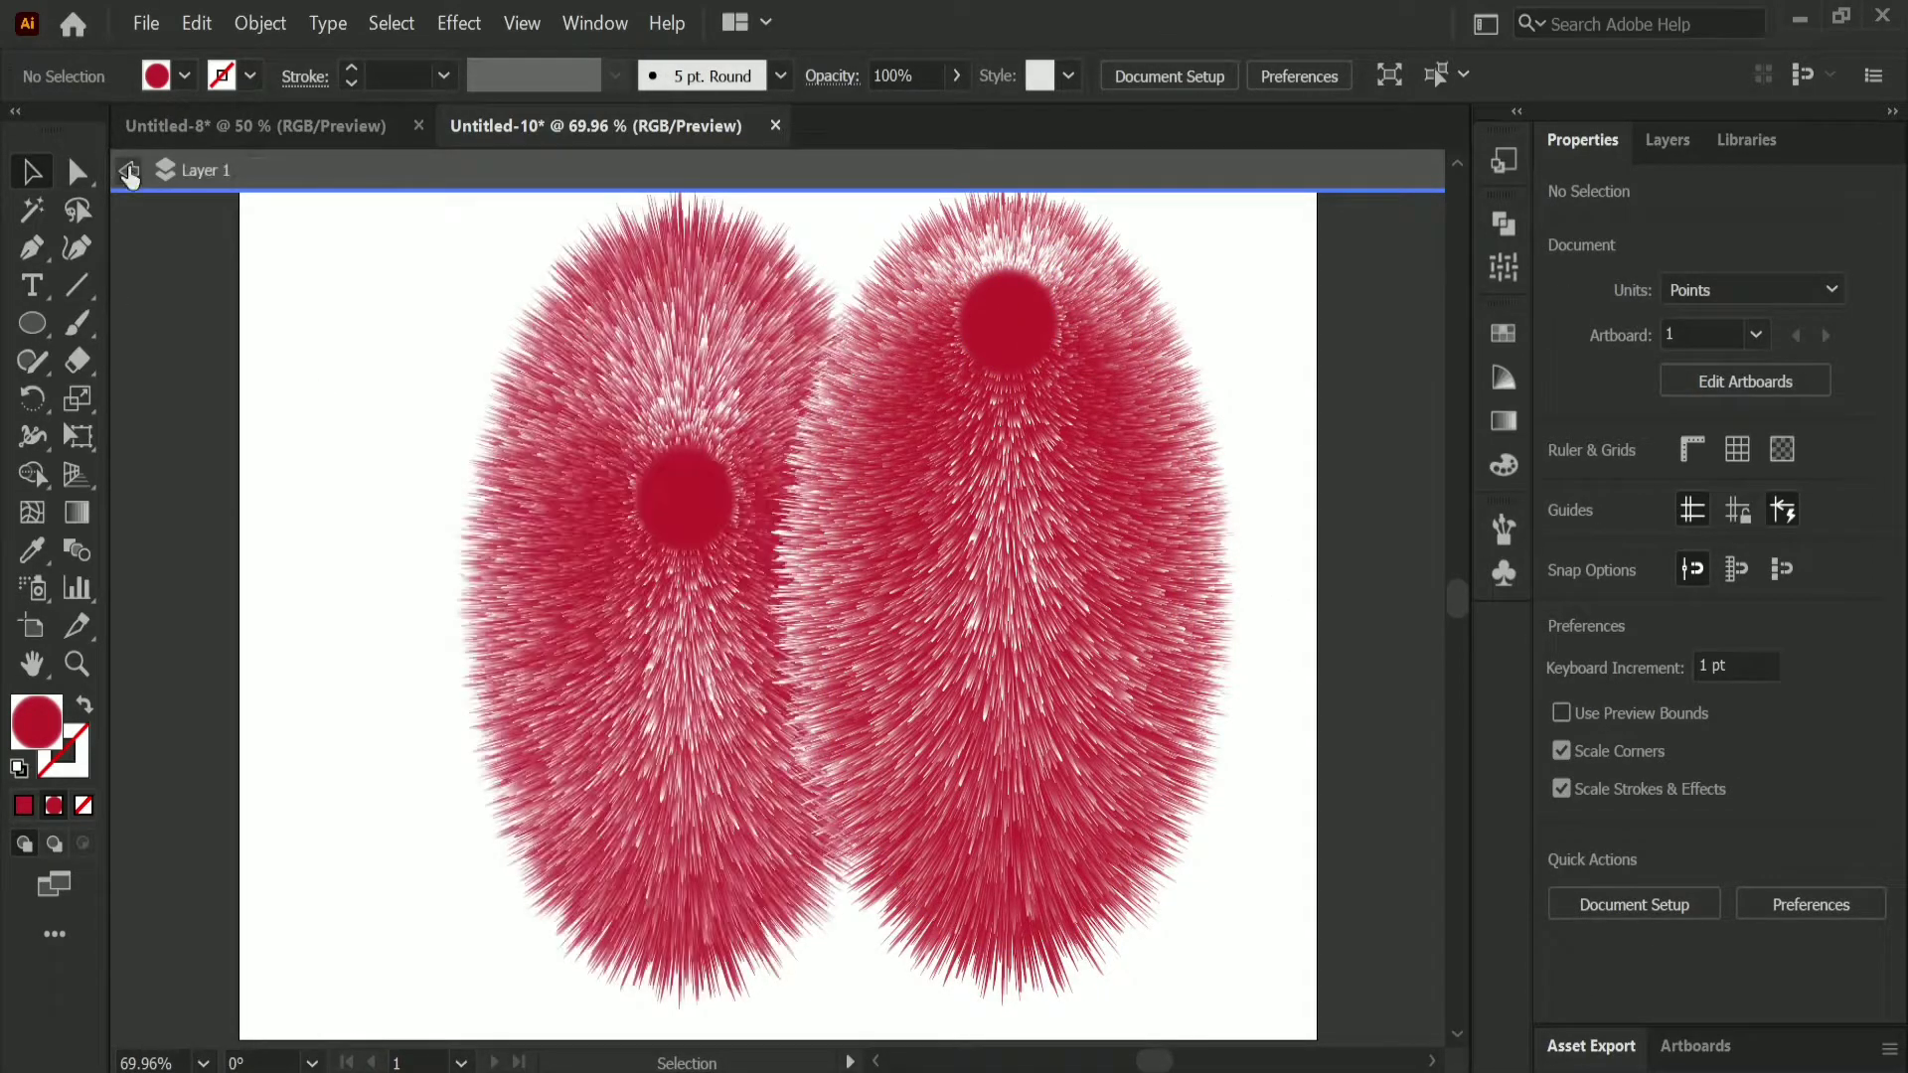
click(129, 170)
Step: Scale the copy proportionally to about 158 by 284 pt and place it as a leg at the body's lower left, rotated to about 345.7°
click(1097, 684)
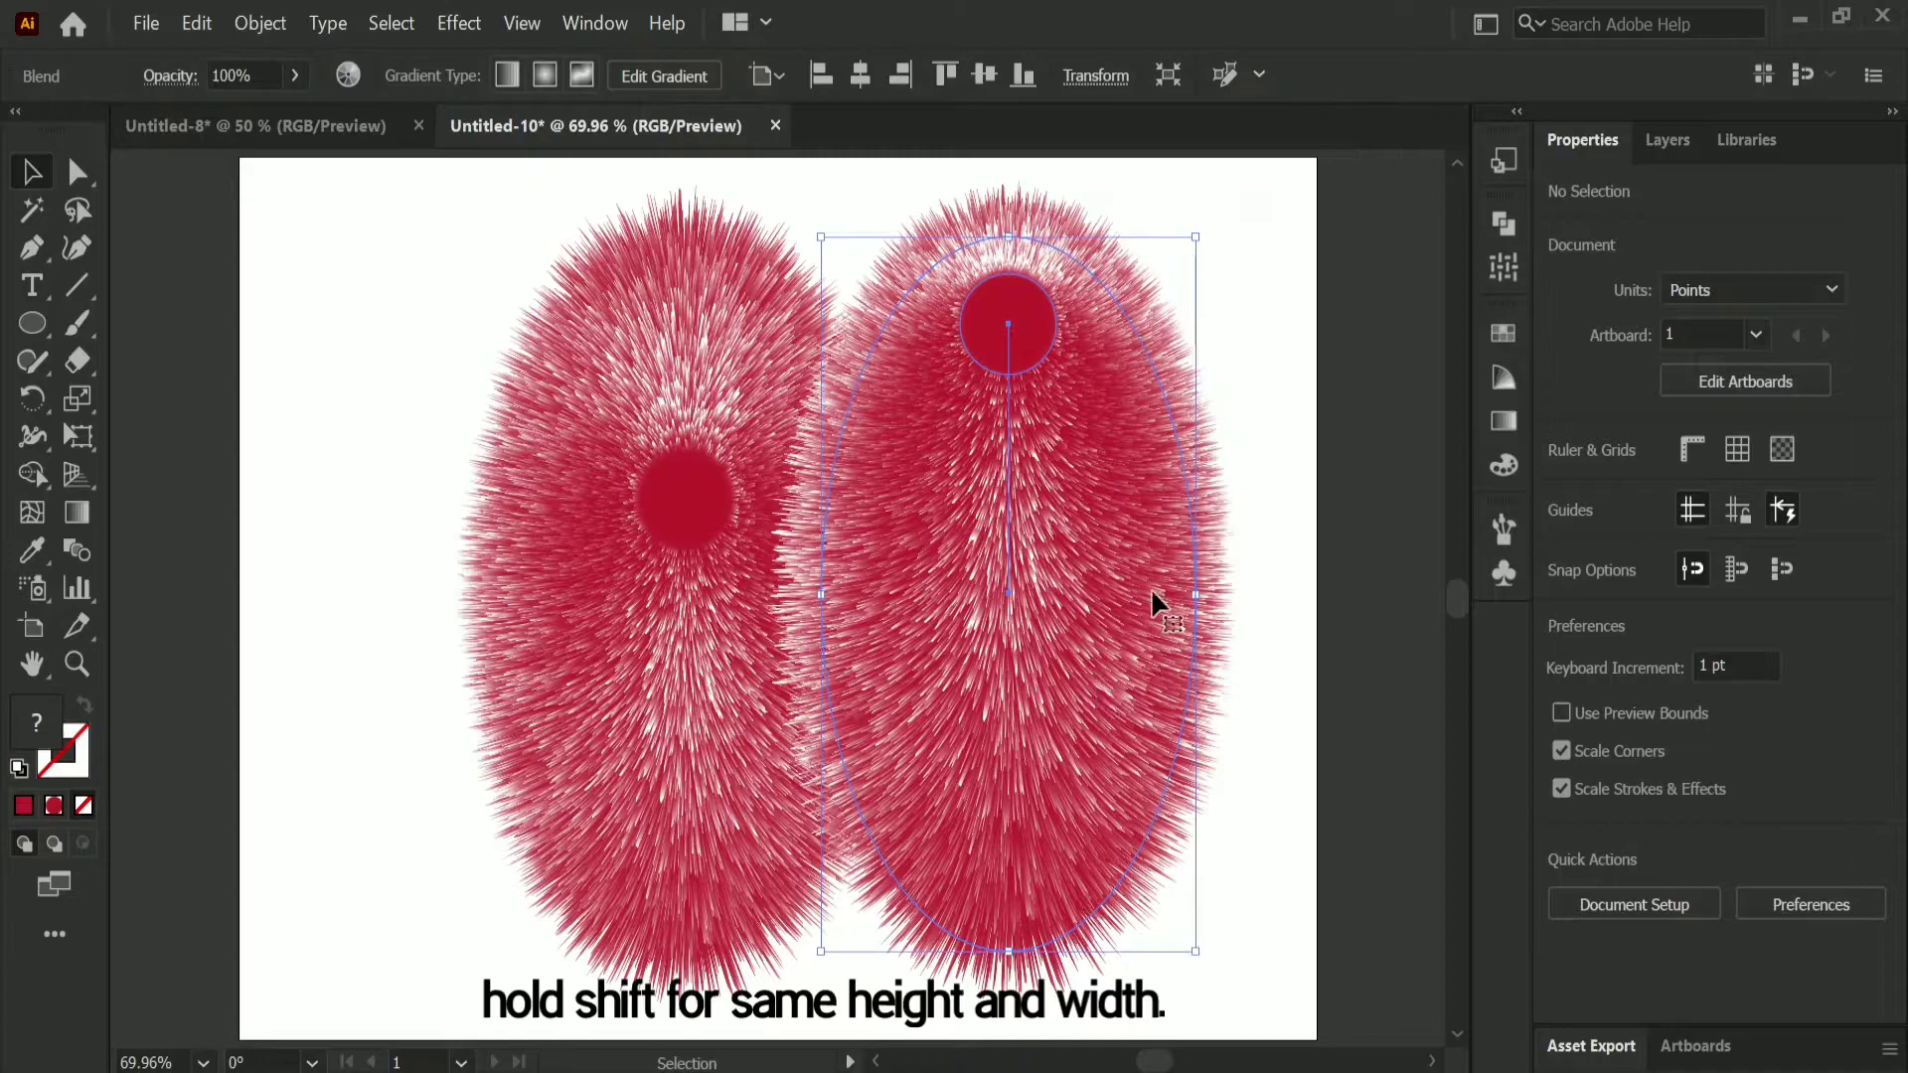
drag(1196, 238, 861, 835)
drag(581, 894, 514, 884)
scroll(798, 767, down, 1)
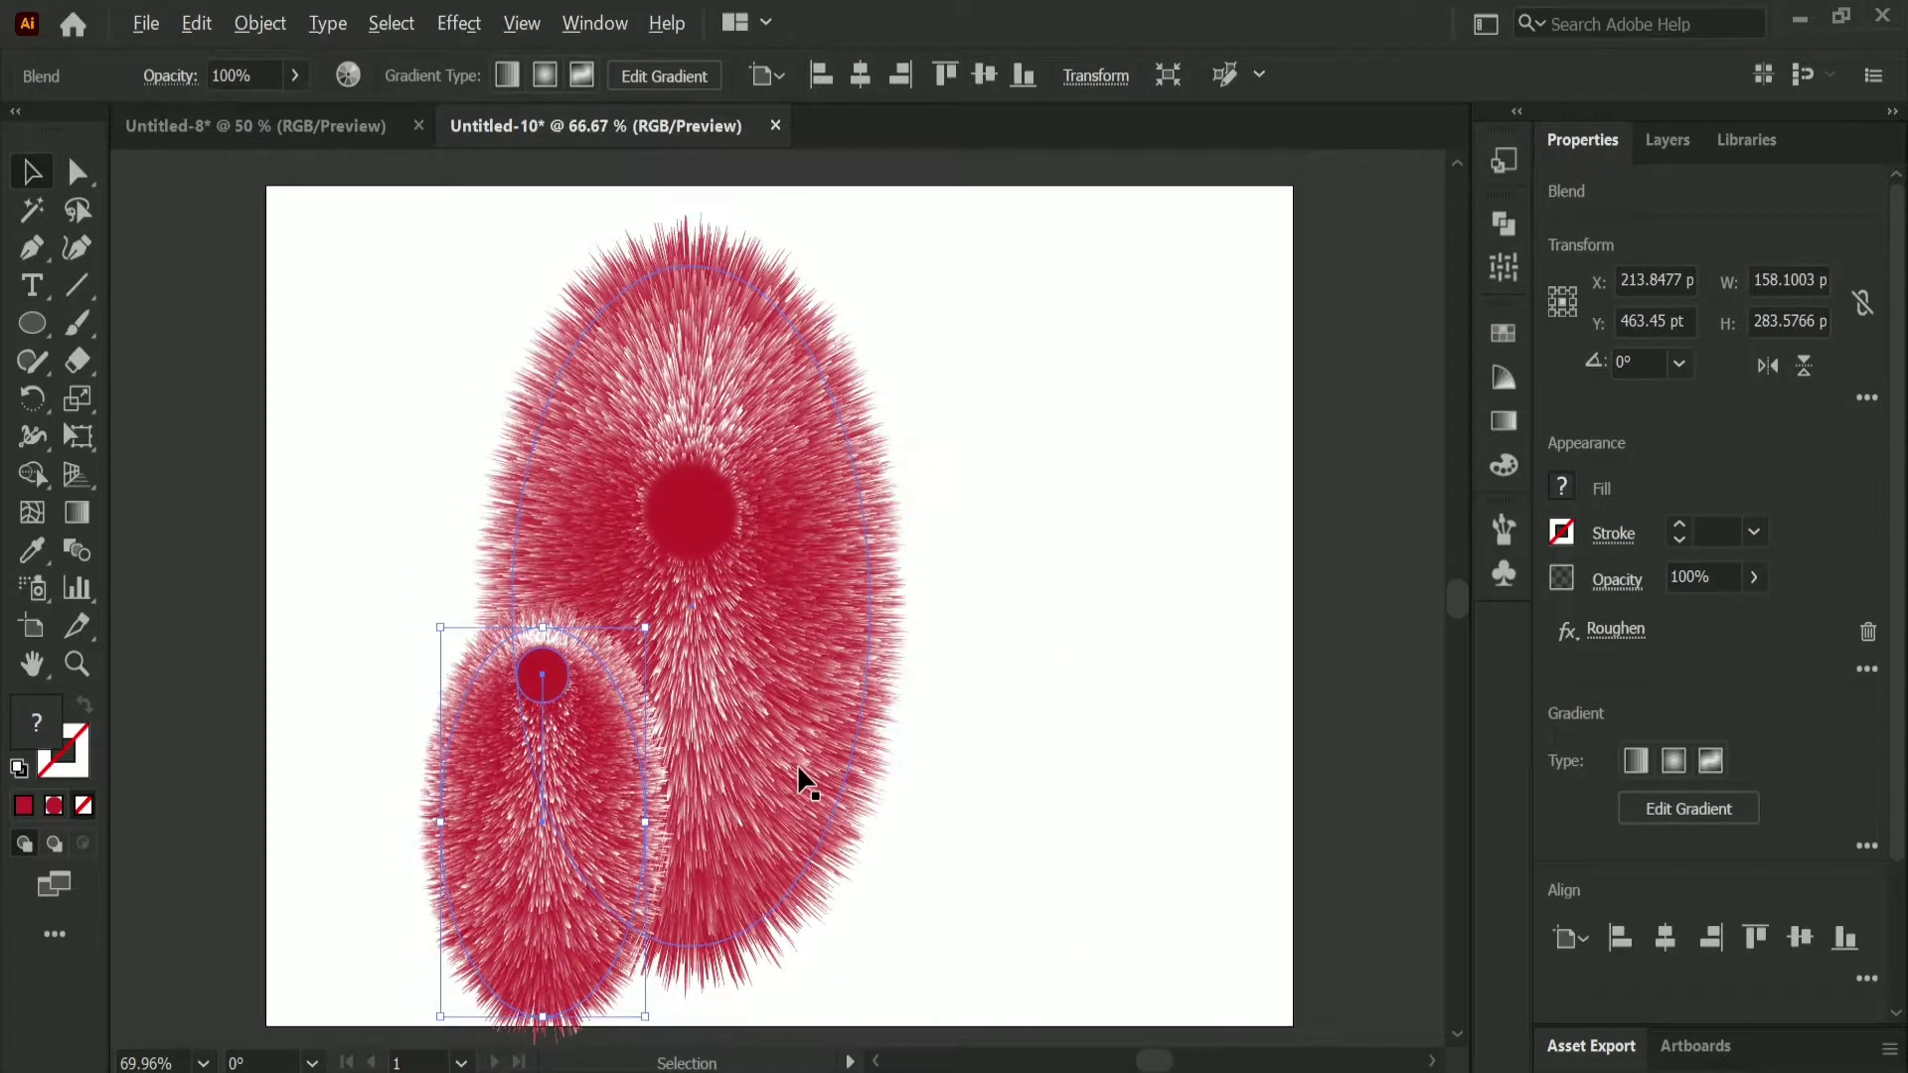
drag(580, 835, 608, 833)
drag(675, 612, 723, 658)
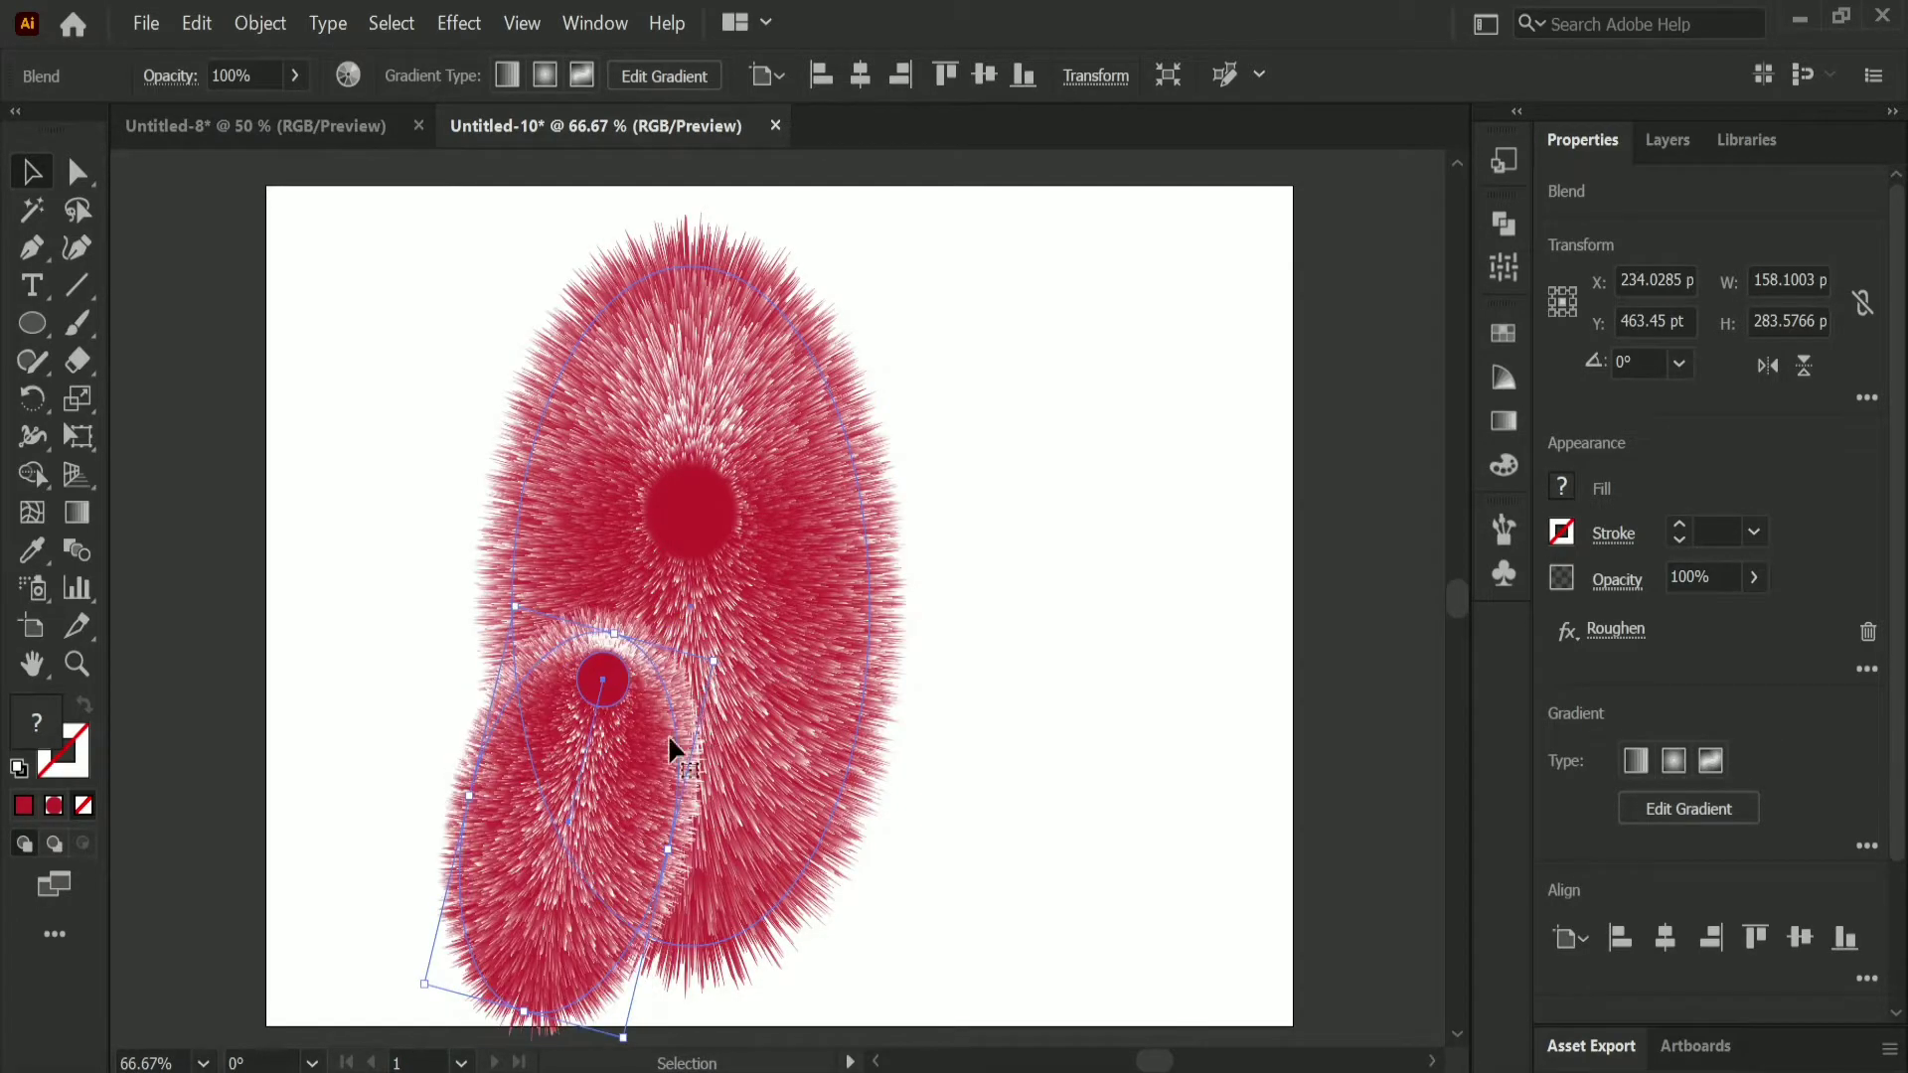
Step: Send the furry leg to the back, behind the body
right_click(564, 893)
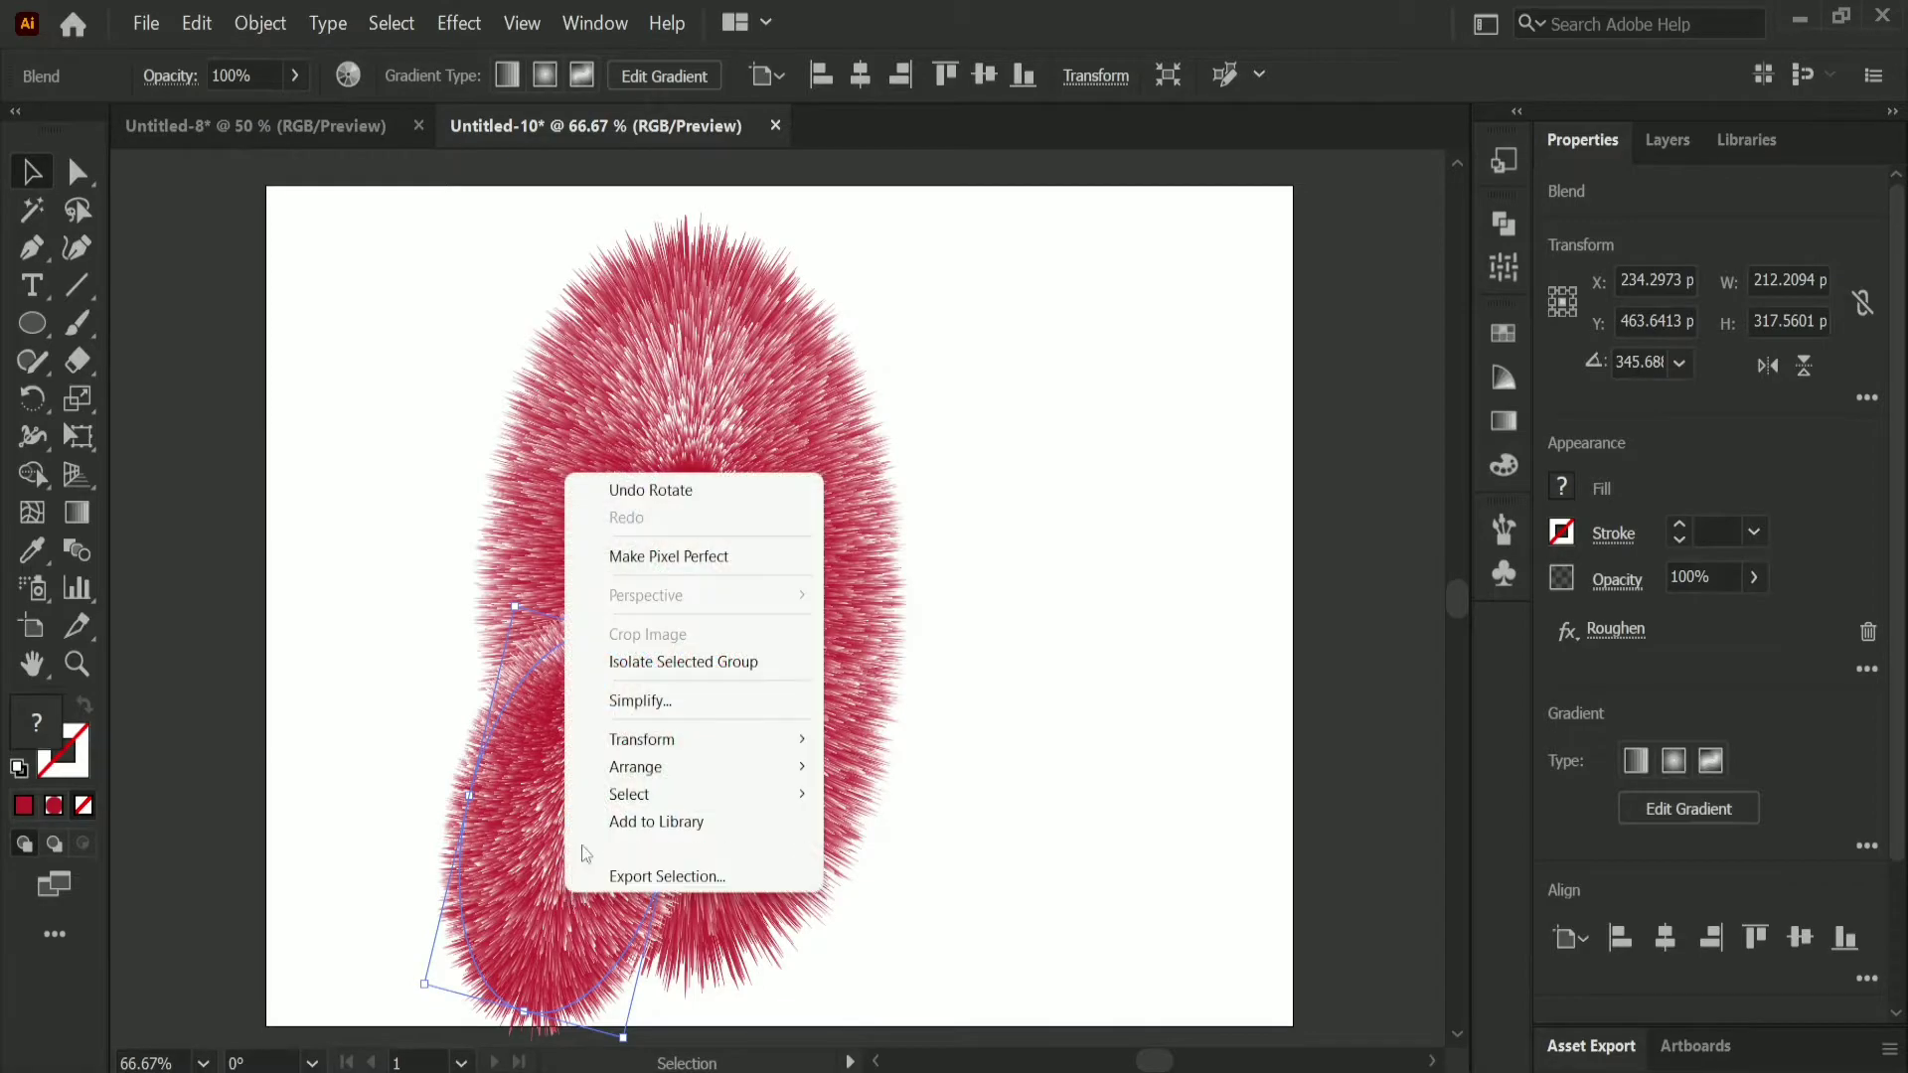
mouse_move(669, 771)
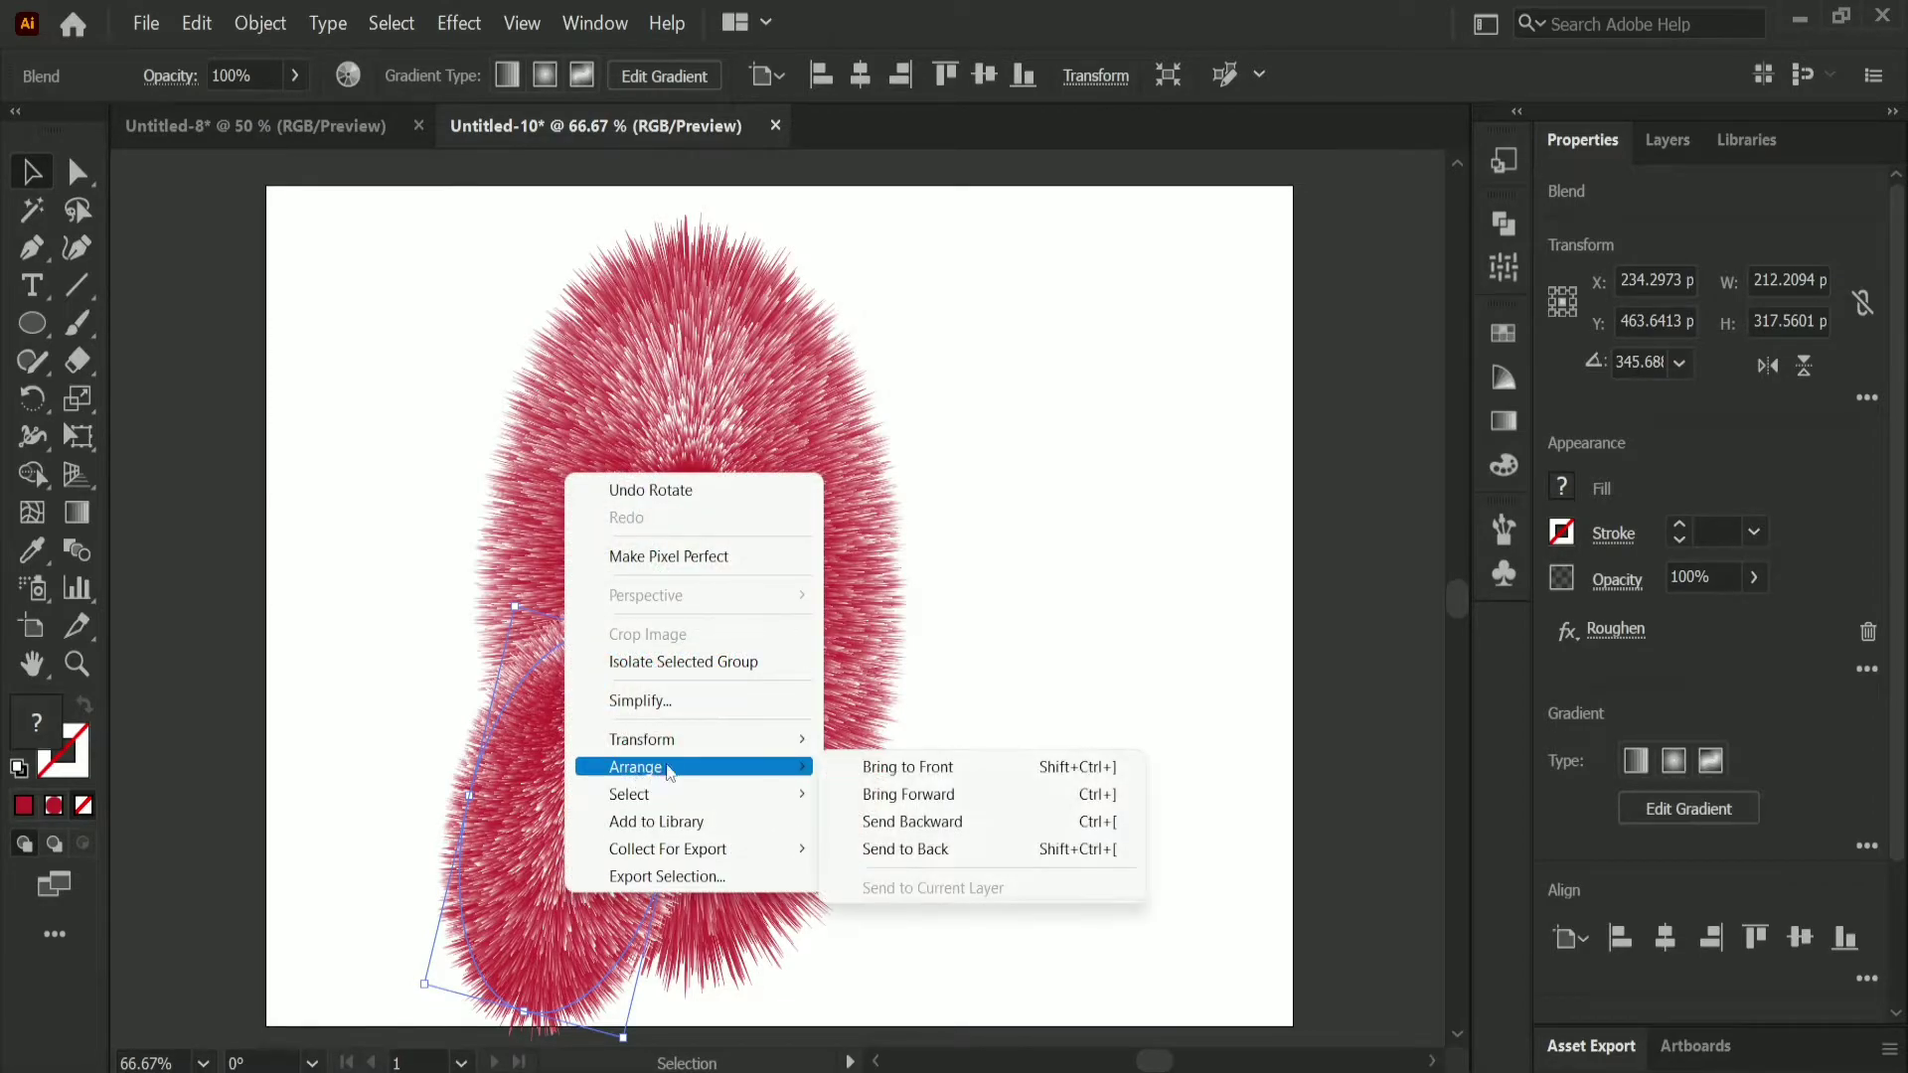
click(922, 848)
Step: Duplicate the leg to the body's lower right and flip the copy horizontally as the second leg
drag(549, 947, 770, 947)
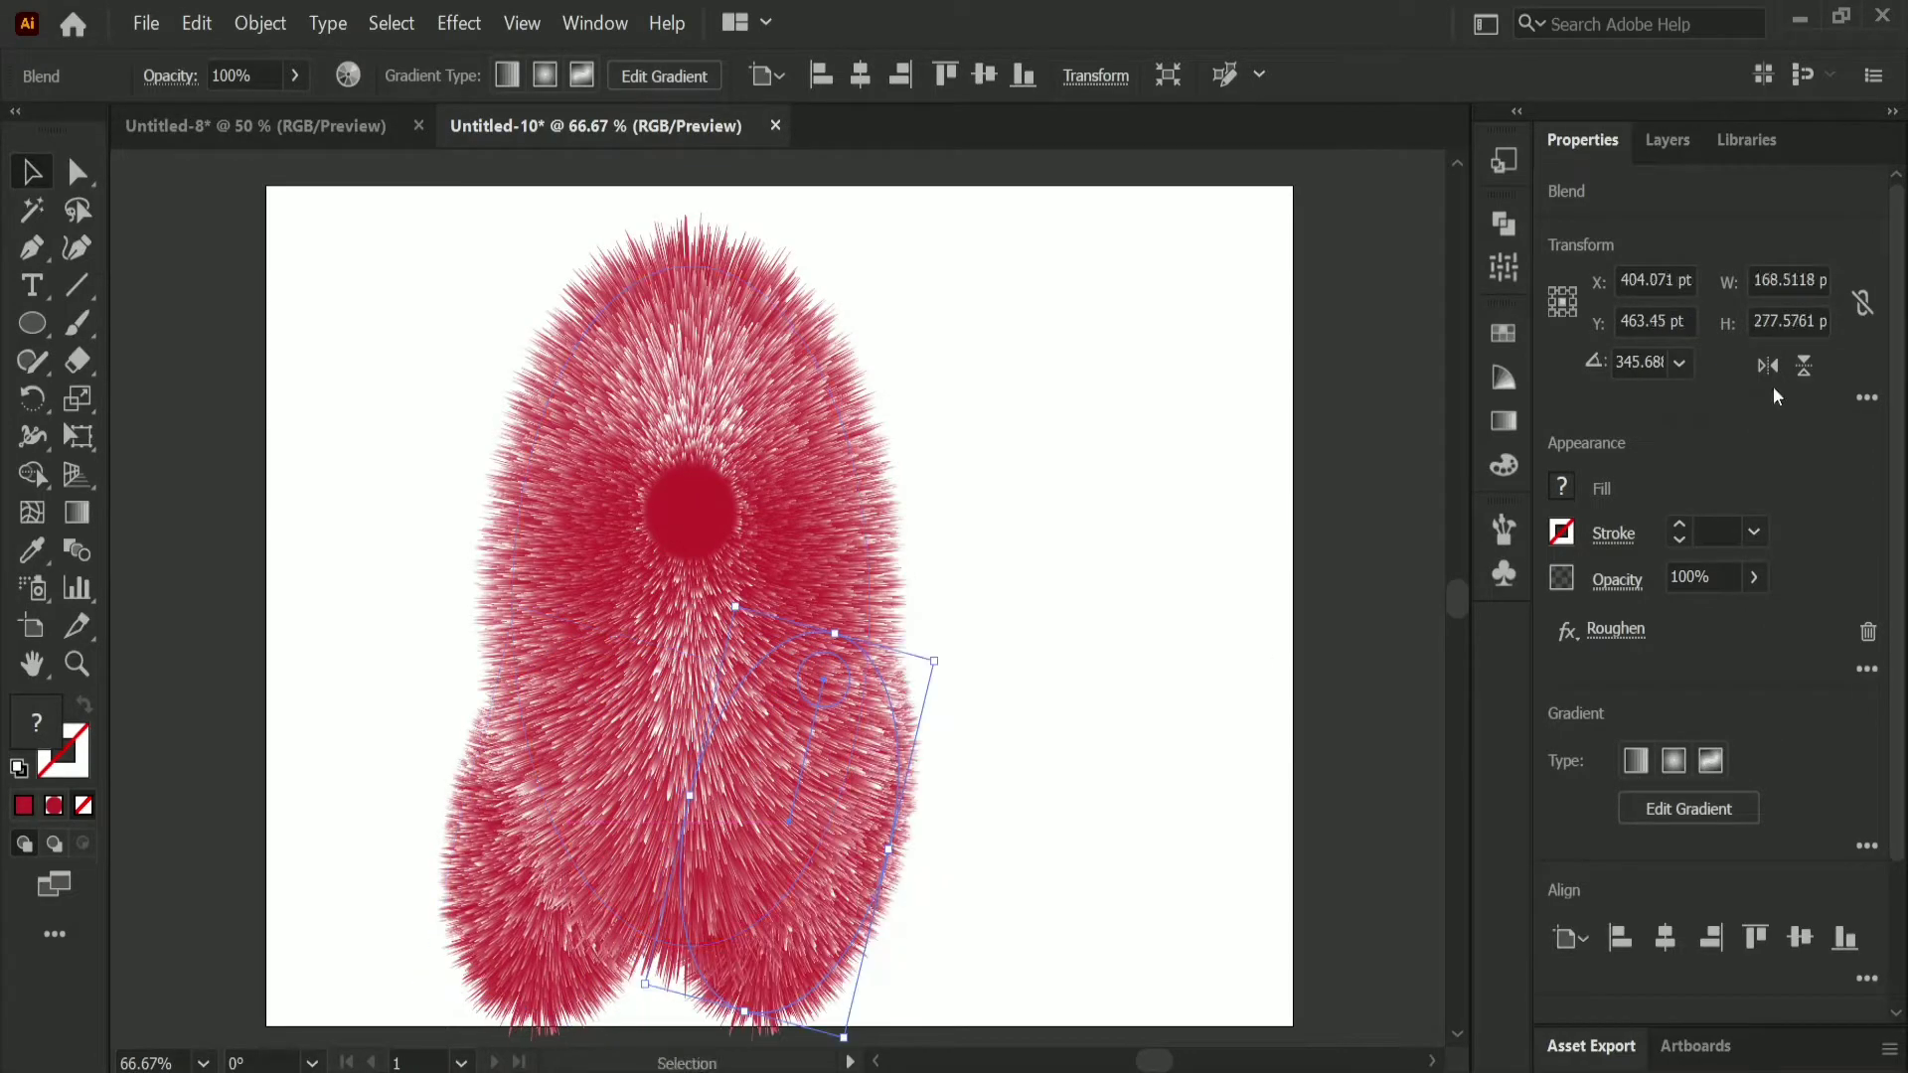
click(1767, 364)
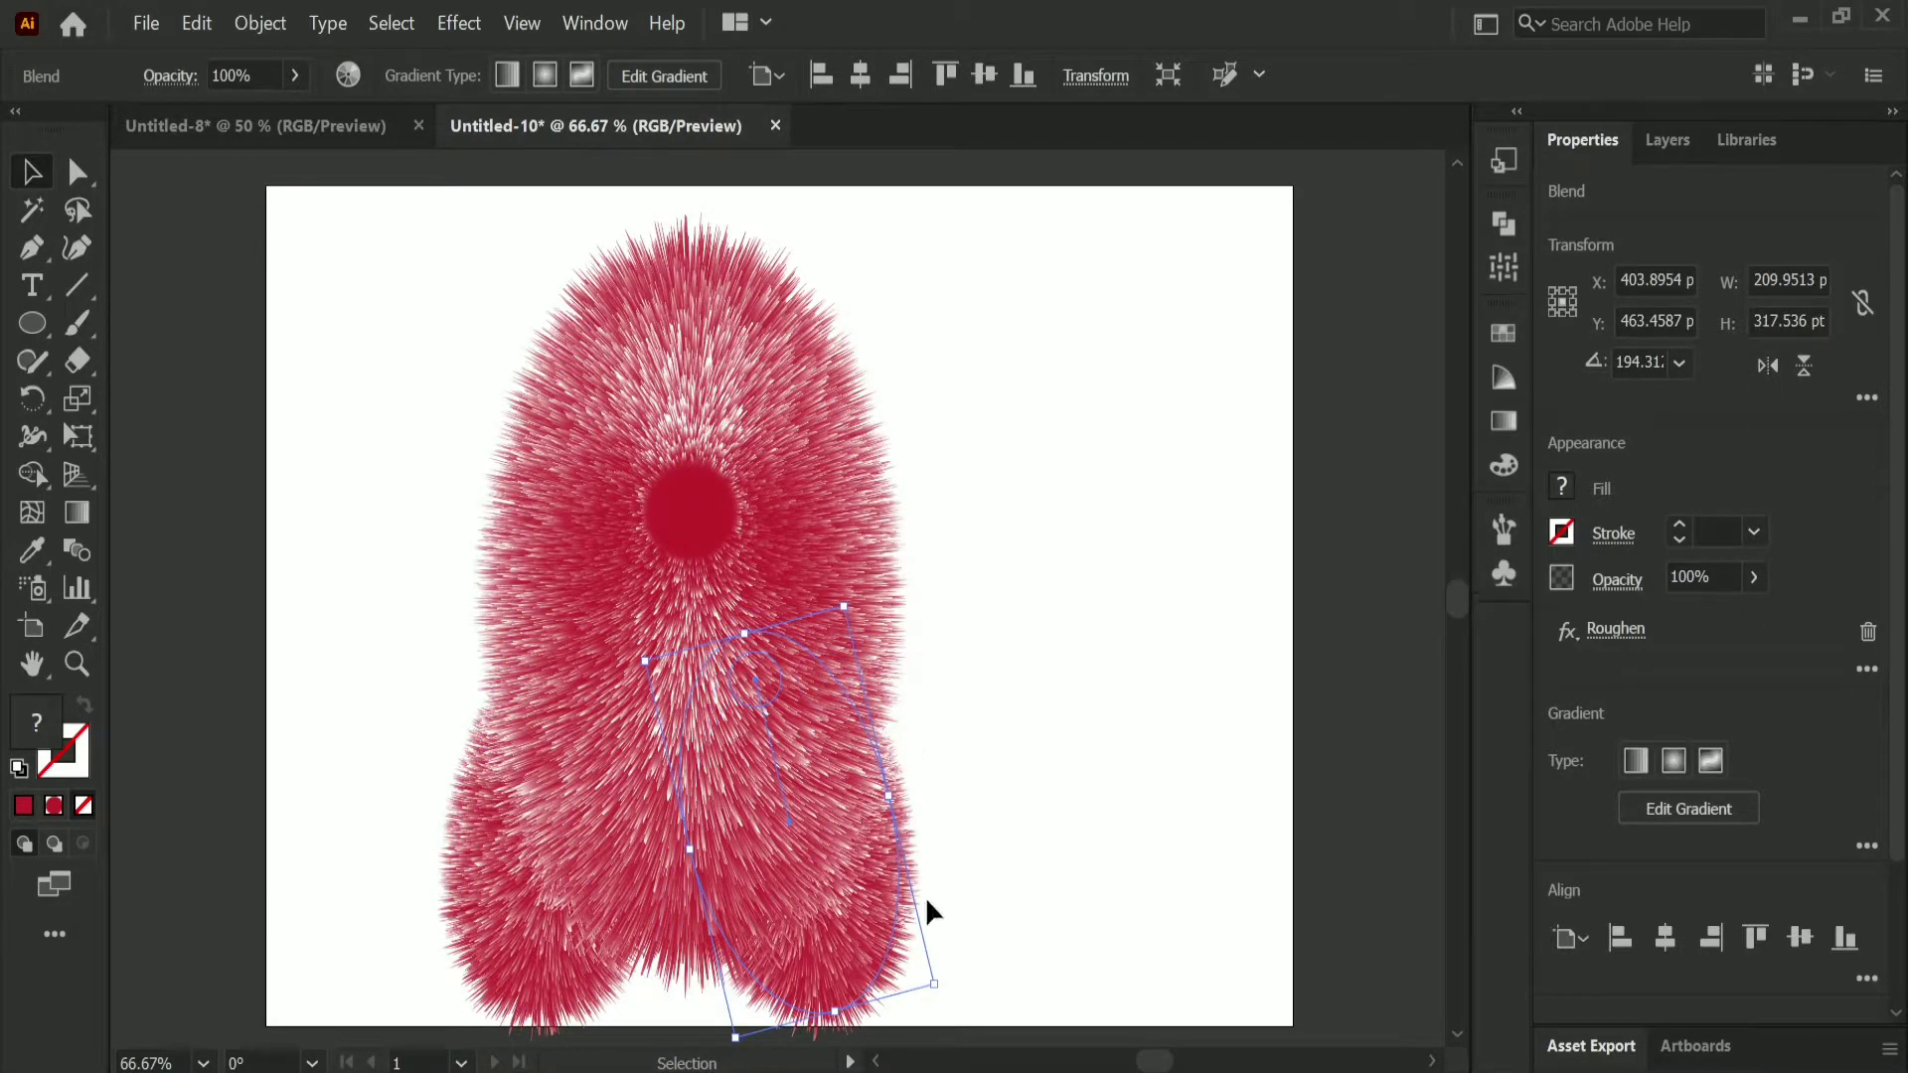
drag(872, 915, 862, 915)
Step: Fine-tune the position and rotation of both legs so they sit evenly under the body
drag(541, 955, 545, 951)
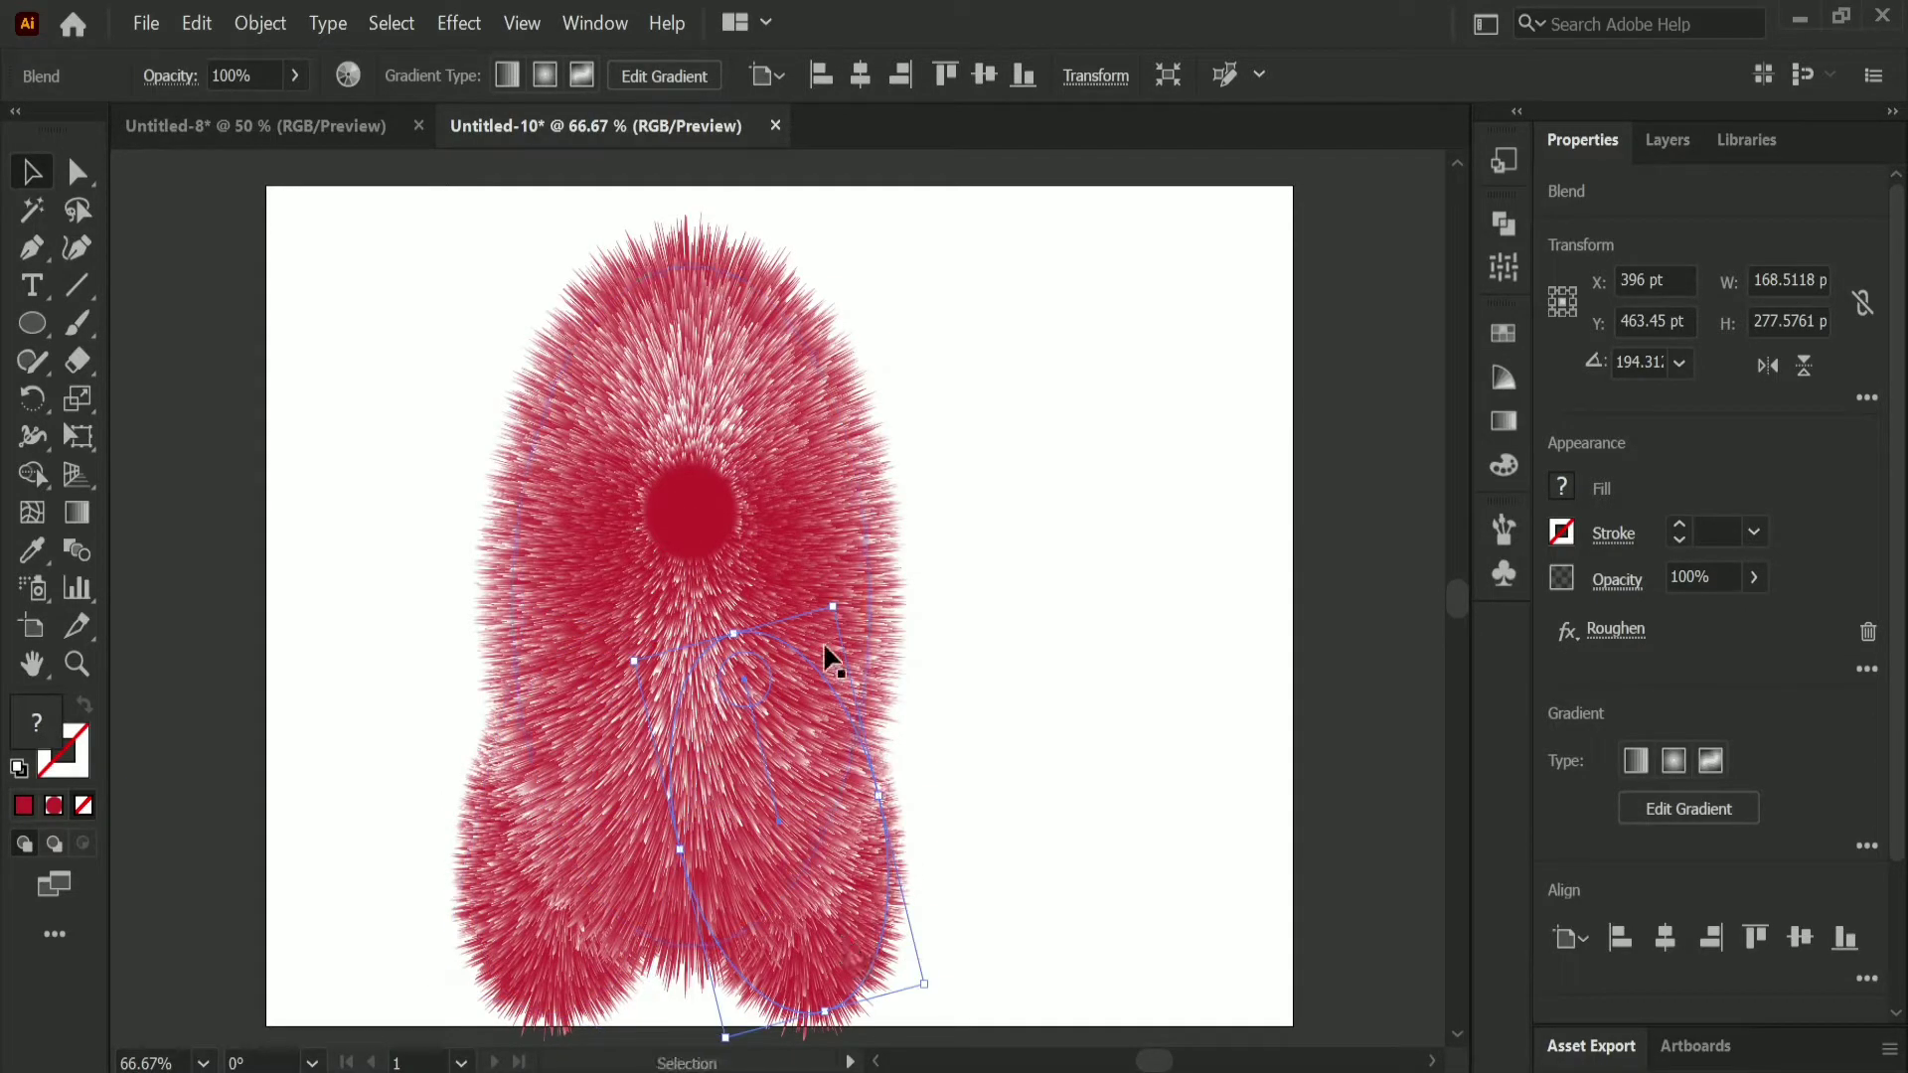
drag(852, 604, 884, 621)
drag(860, 926, 878, 942)
click(549, 964)
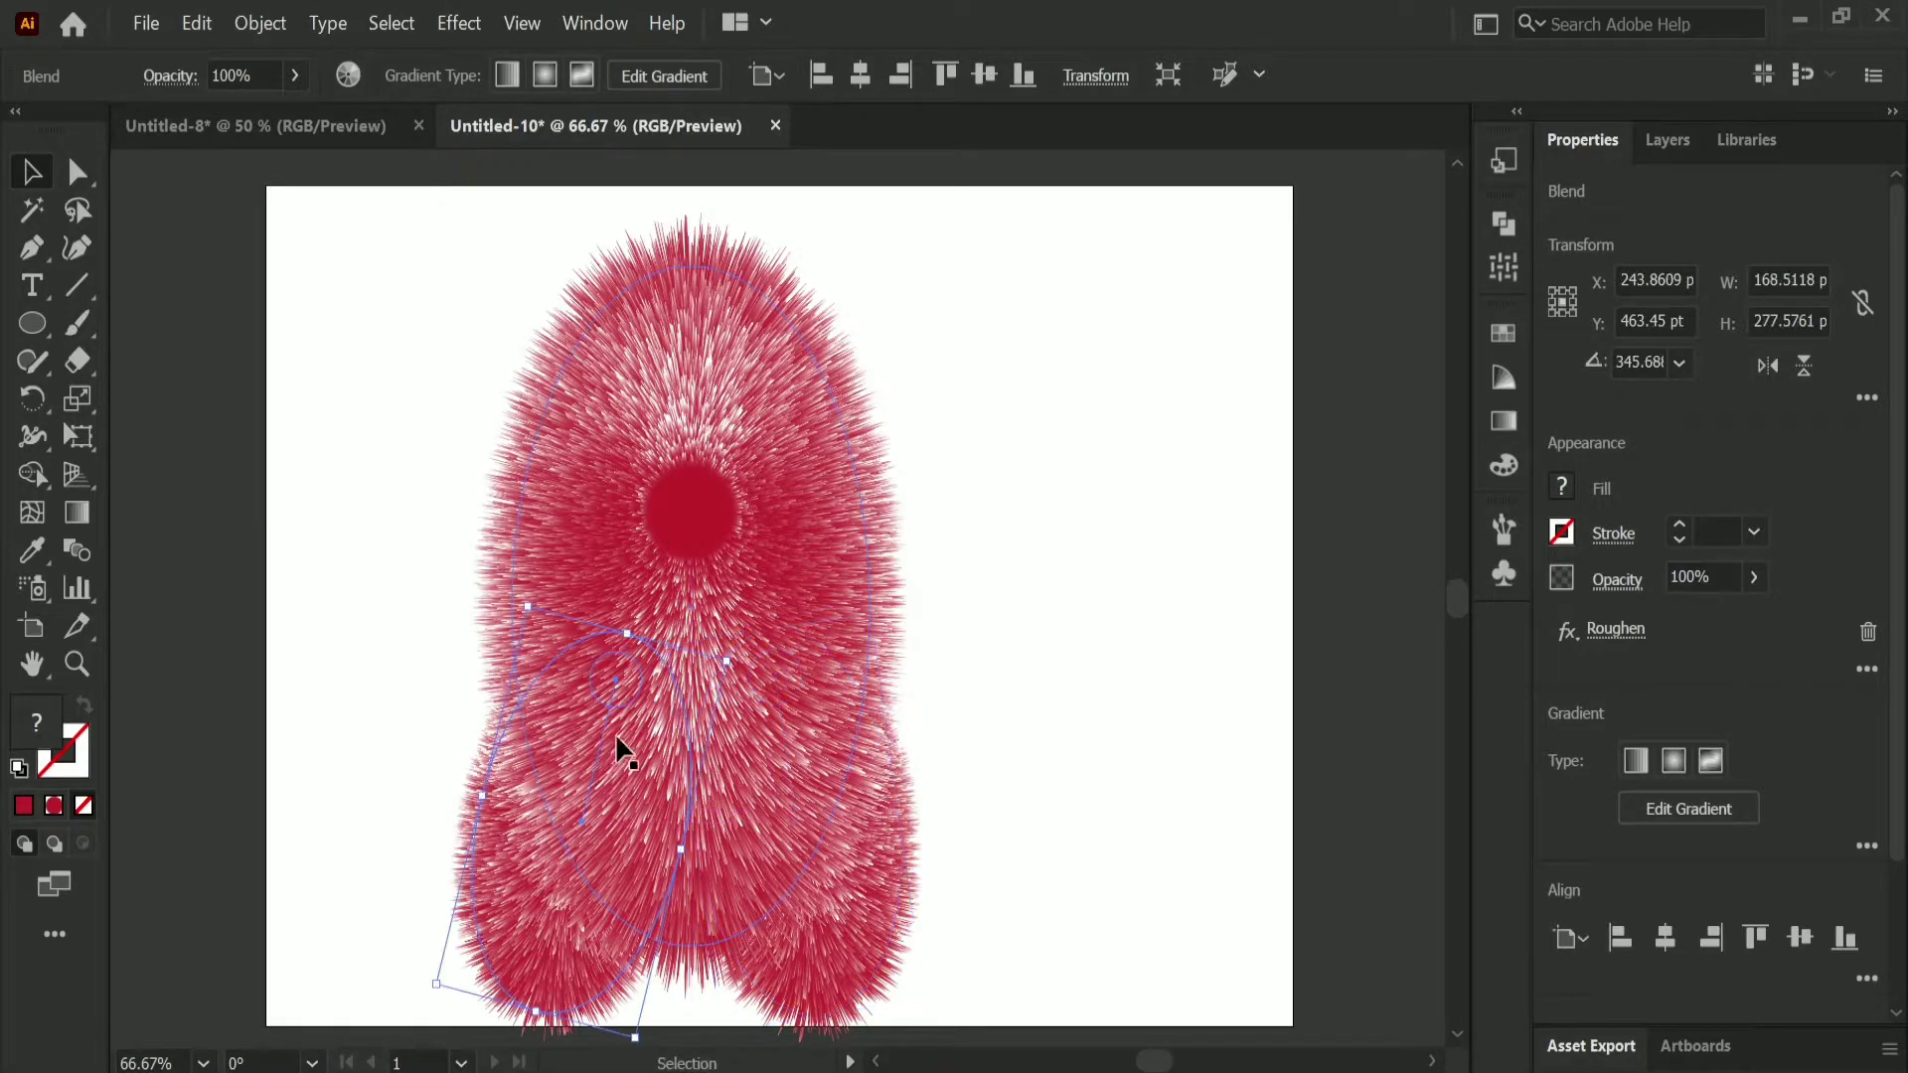
click(523, 588)
click(487, 909)
drag(524, 598, 498, 597)
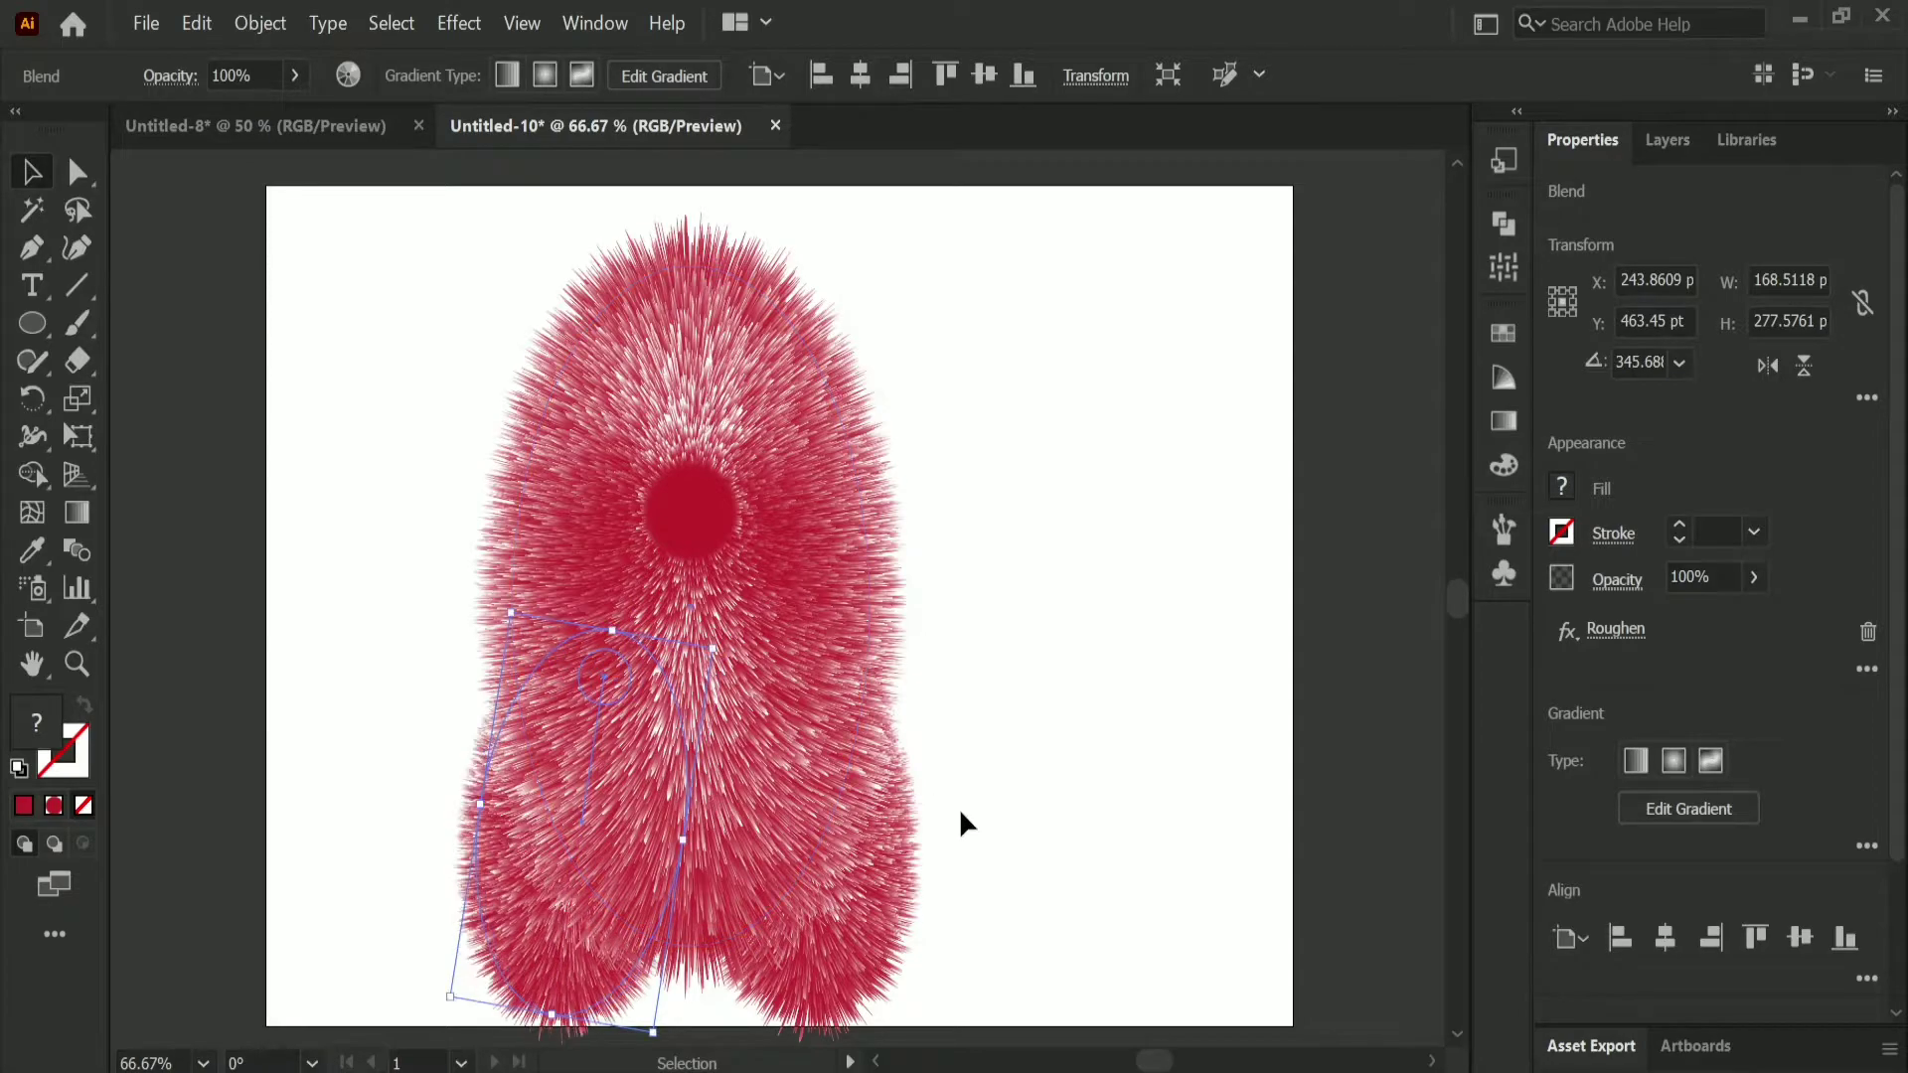
click(961, 830)
drag(891, 916, 884, 894)
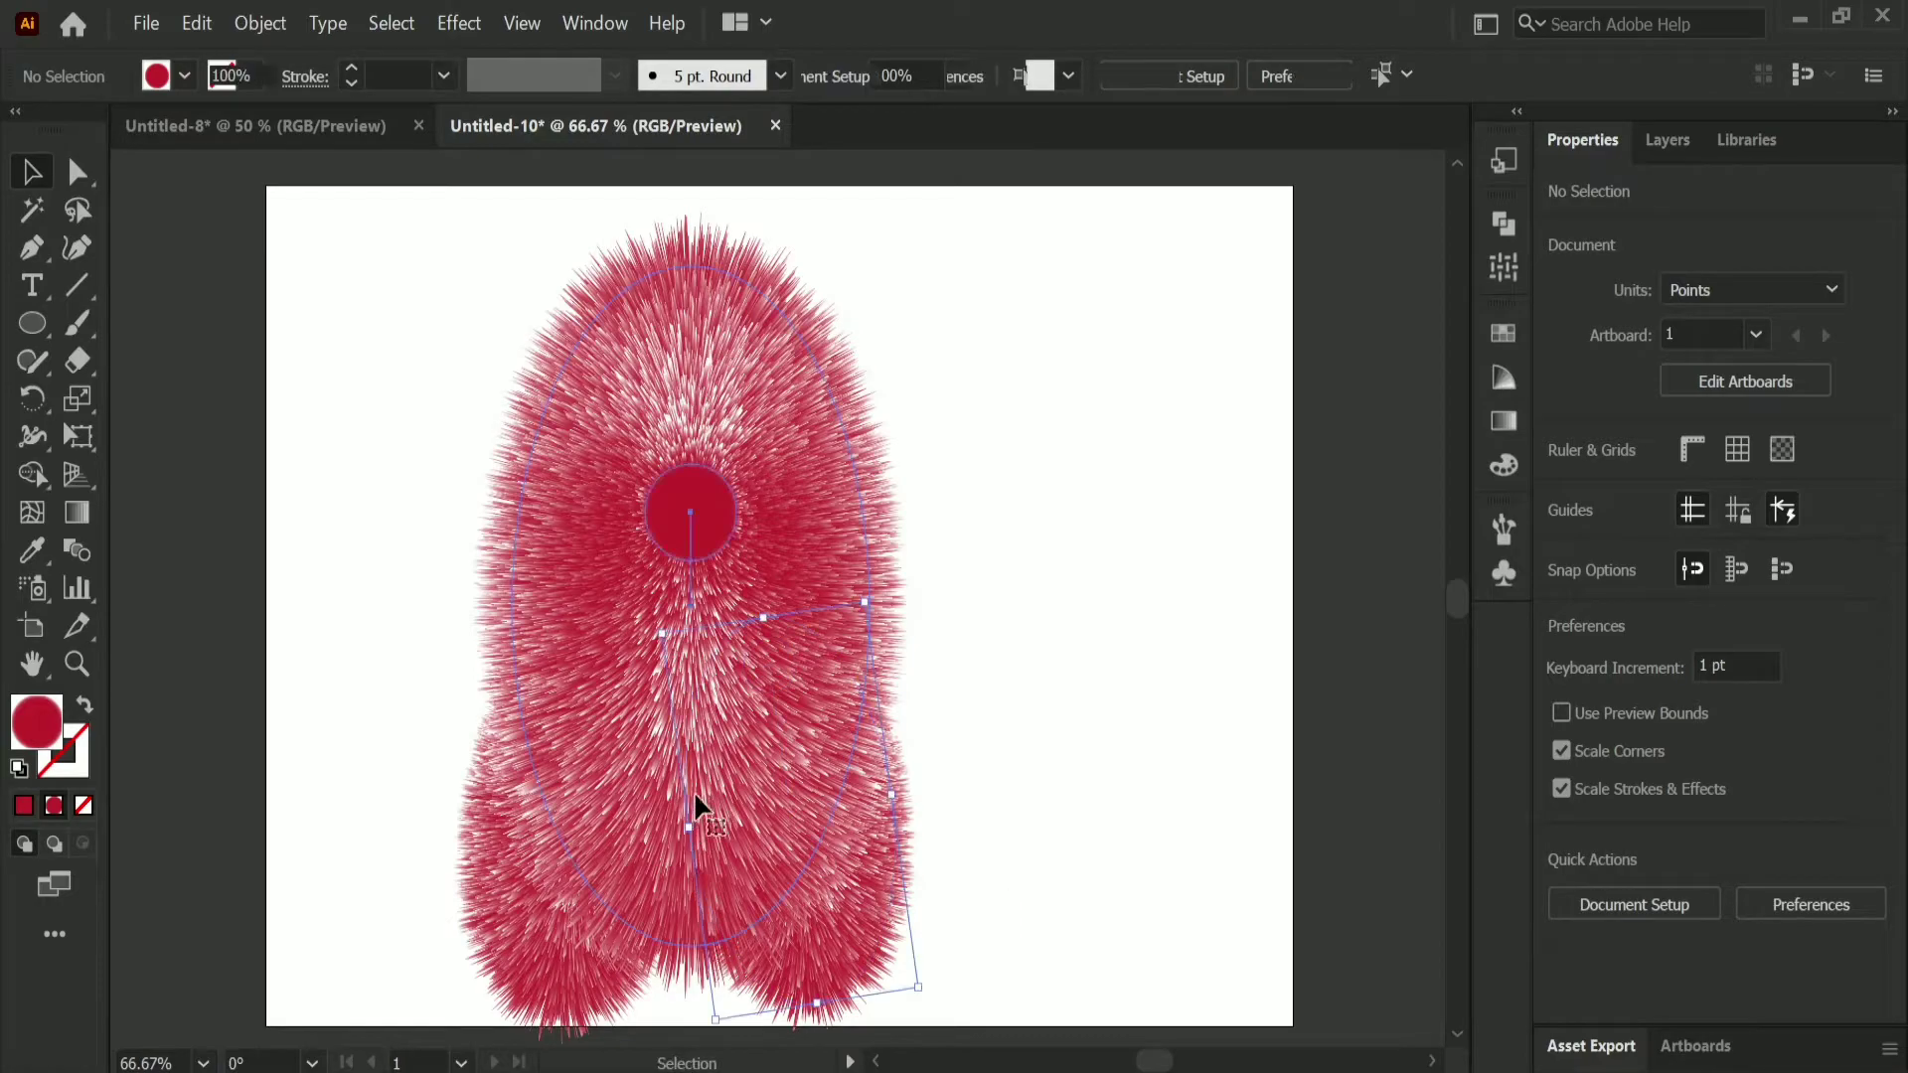
Step: Shorten the body to about 454 pt tall and move both legs up and slightly inward to fit it
click(689, 808)
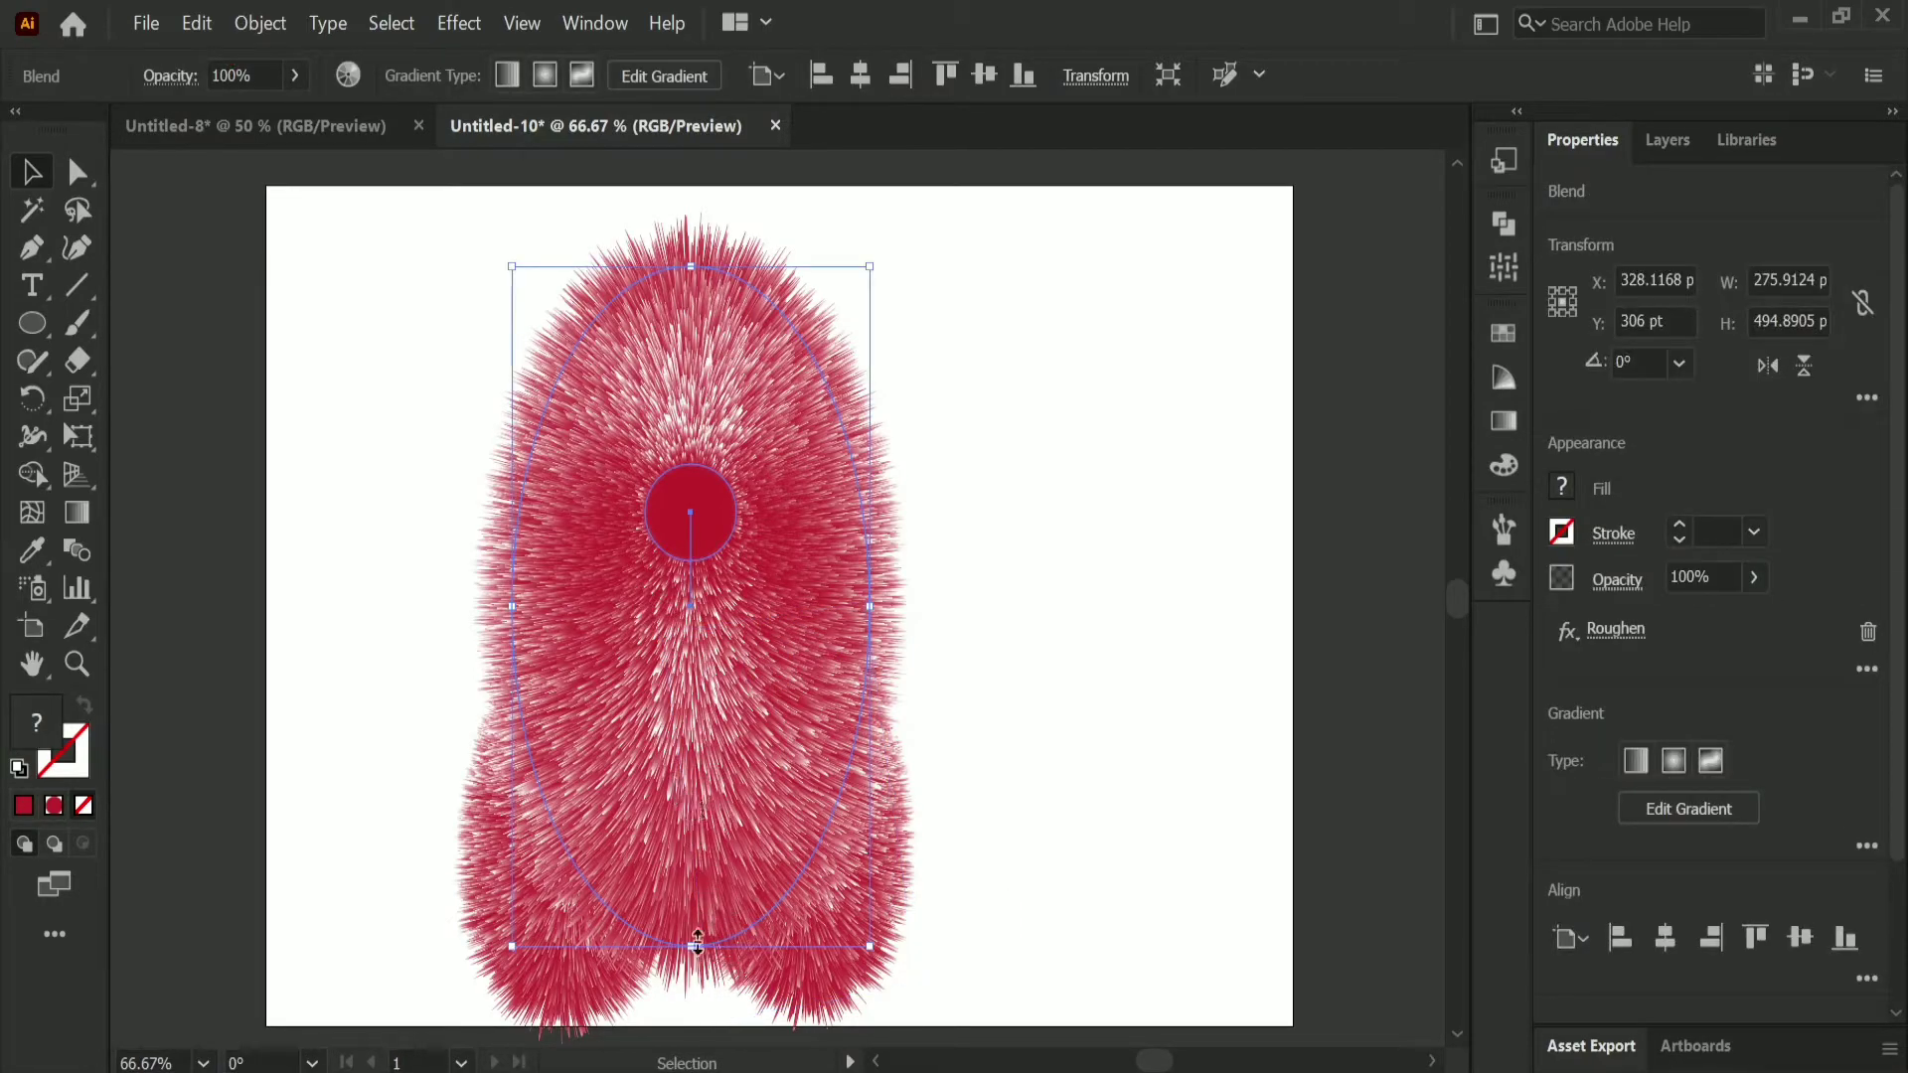
drag(694, 942, 813, 843)
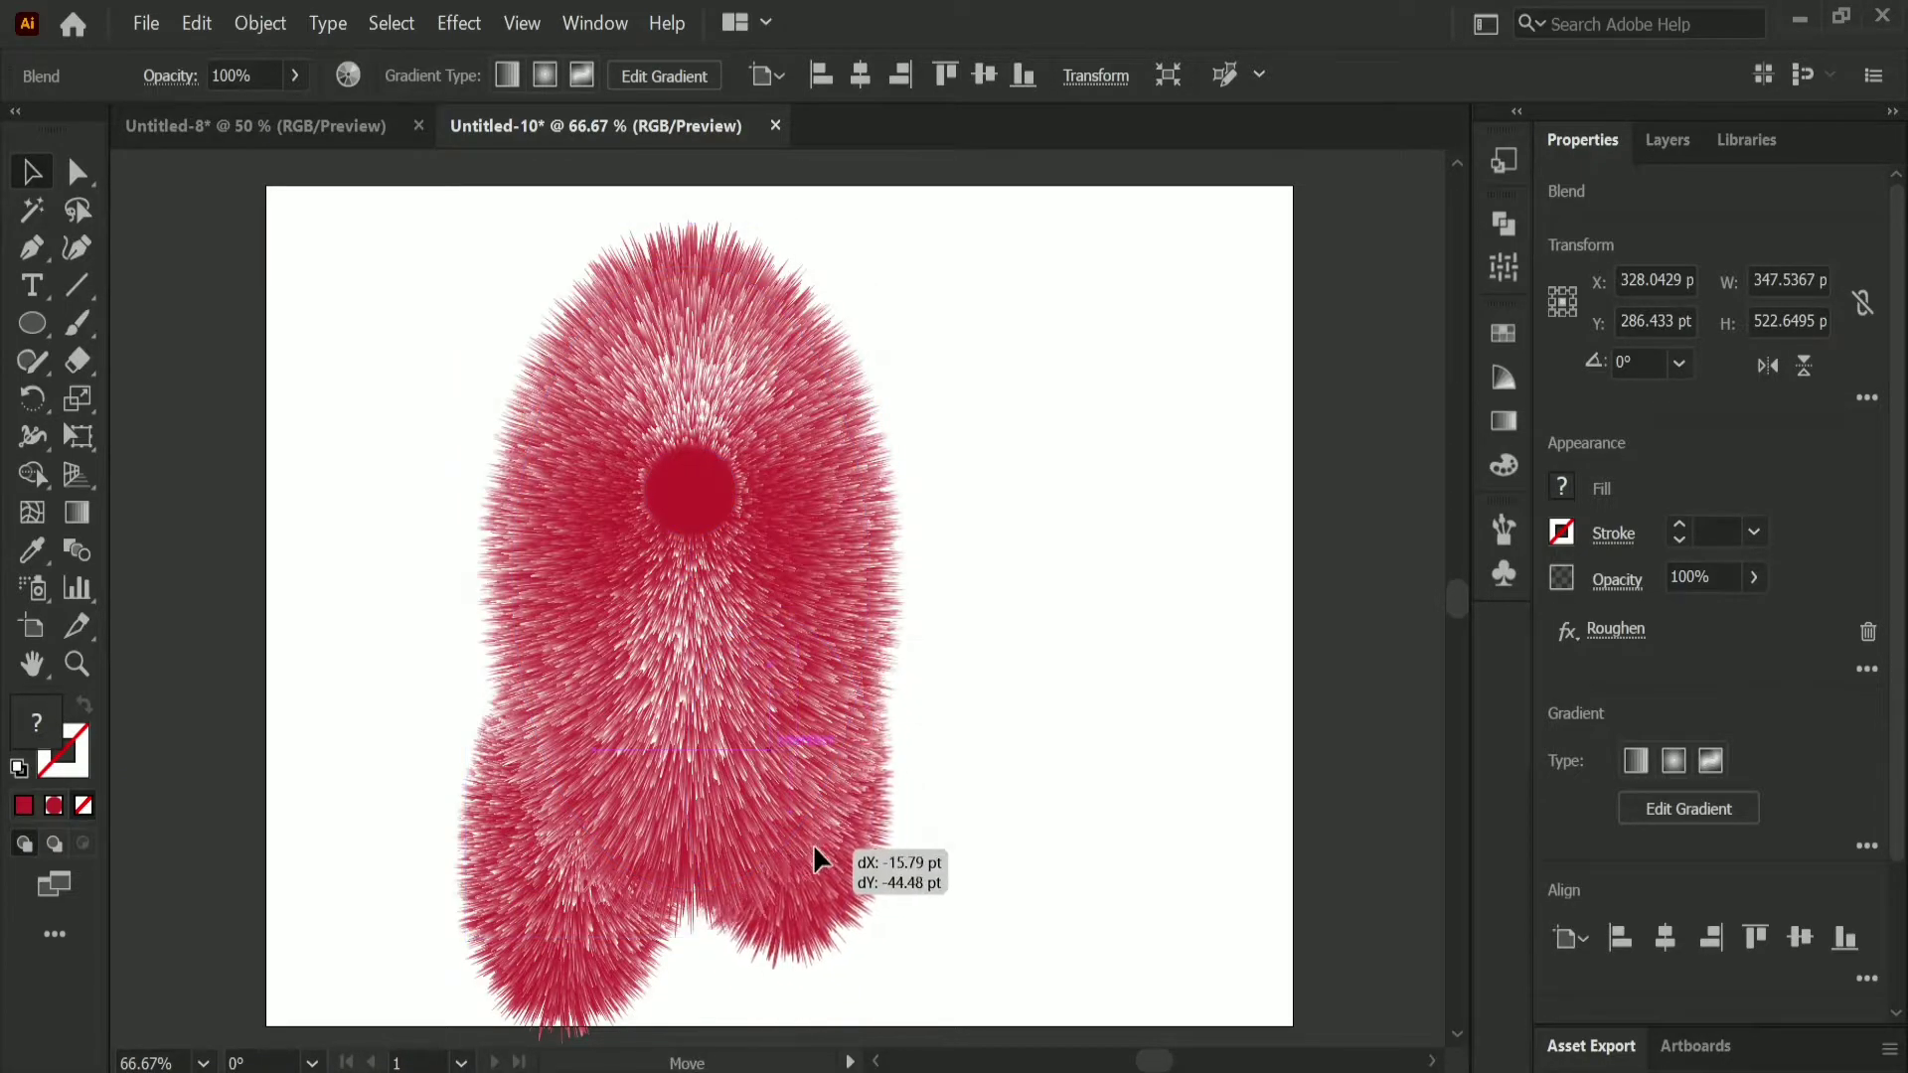
drag(563, 947, 586, 874)
click(945, 853)
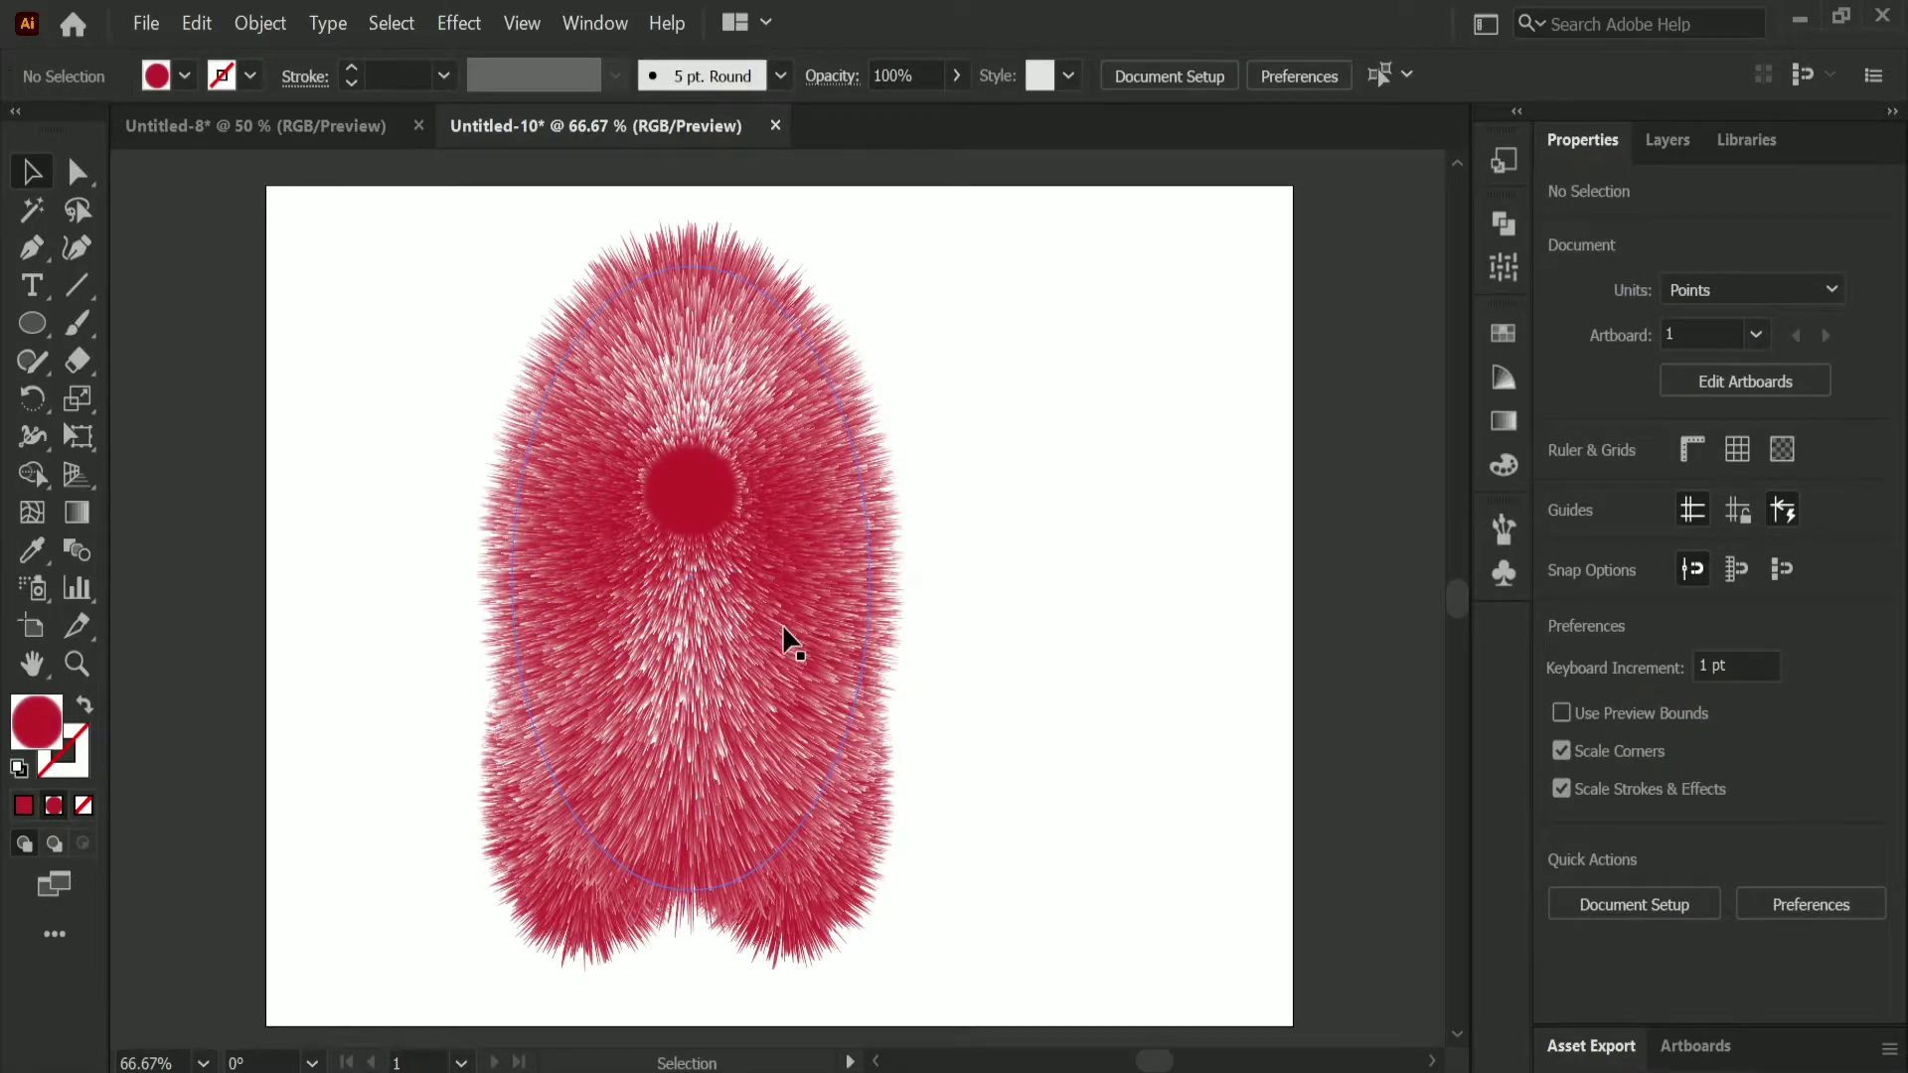
Step: Duplicate the body and scale the copy to about 138 by 288 pt, placing it as an arm at the body's right side
drag(792, 644, 1075, 599)
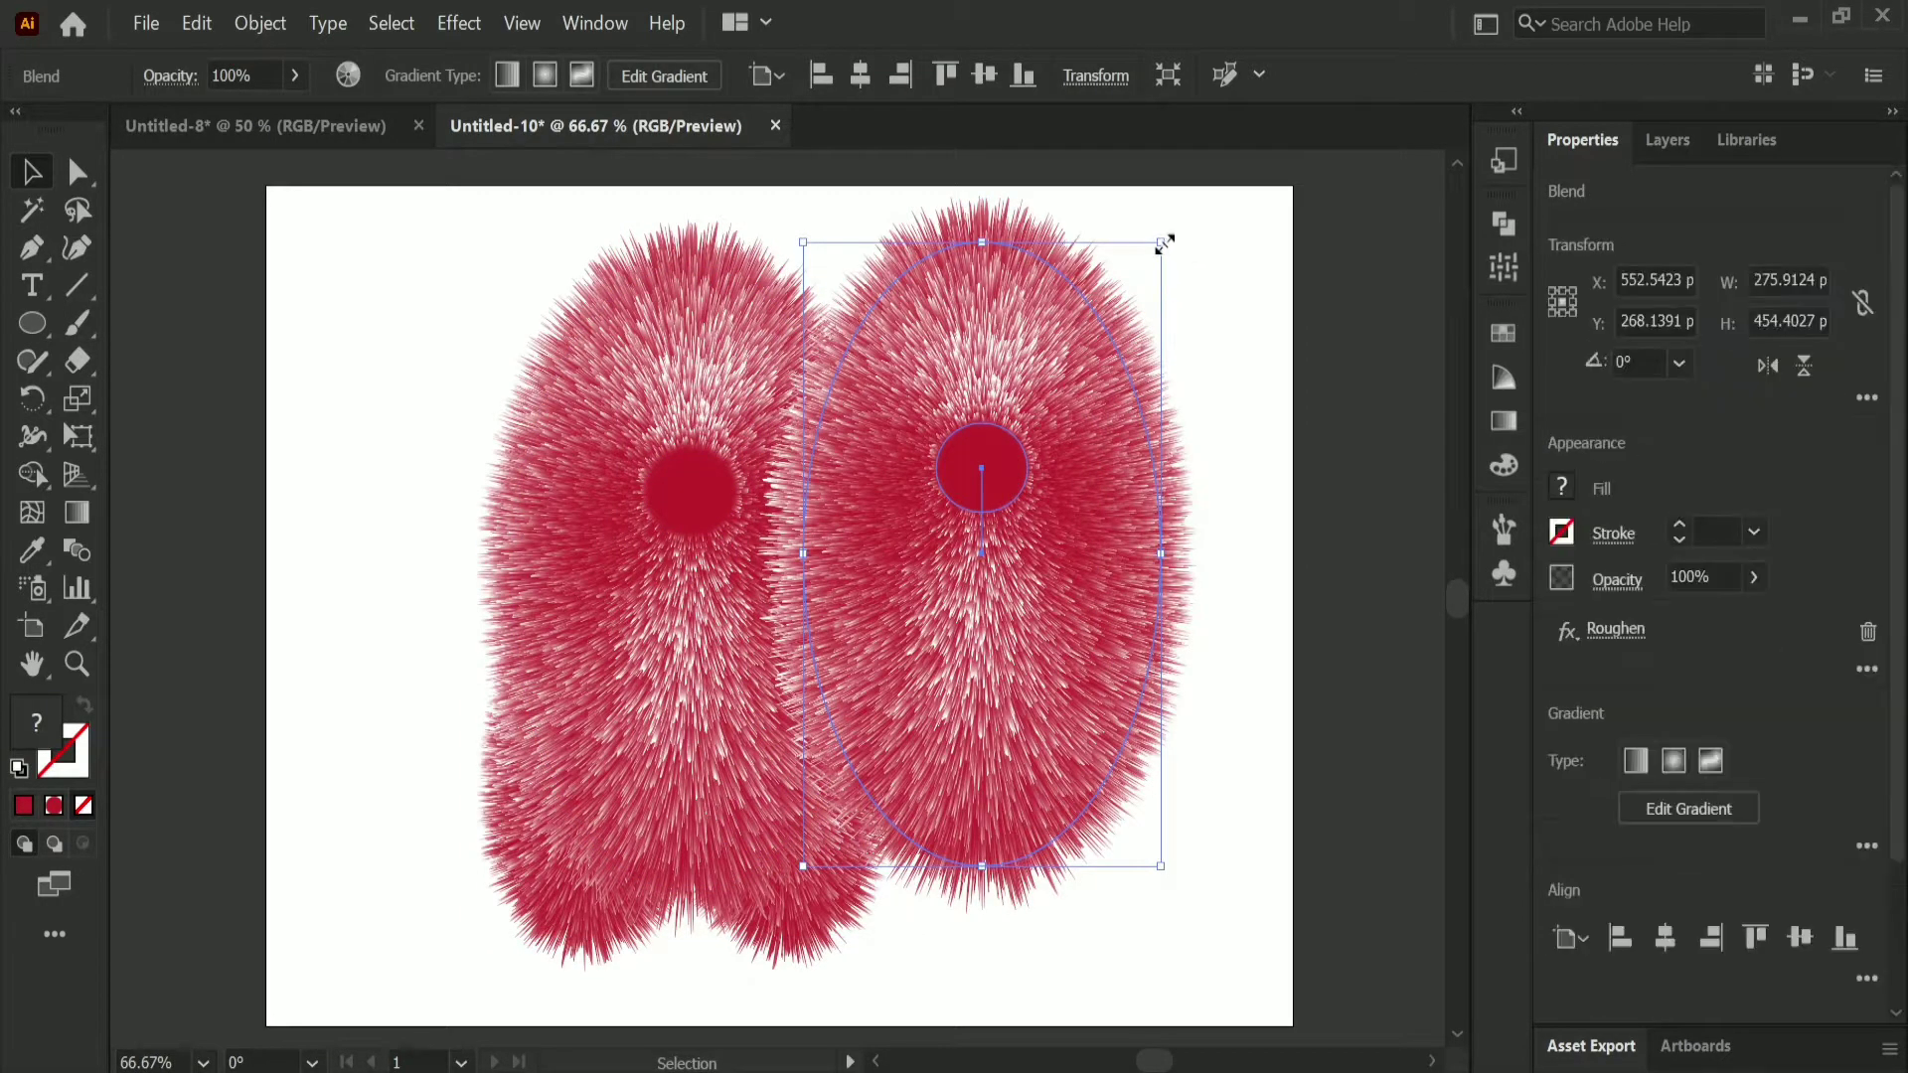
drag(1160, 243, 983, 489)
drag(895, 534, 894, 435)
drag(914, 655, 890, 629)
Step: Send the furry arm to the back and duplicate it at the body's left side
right_click(892, 628)
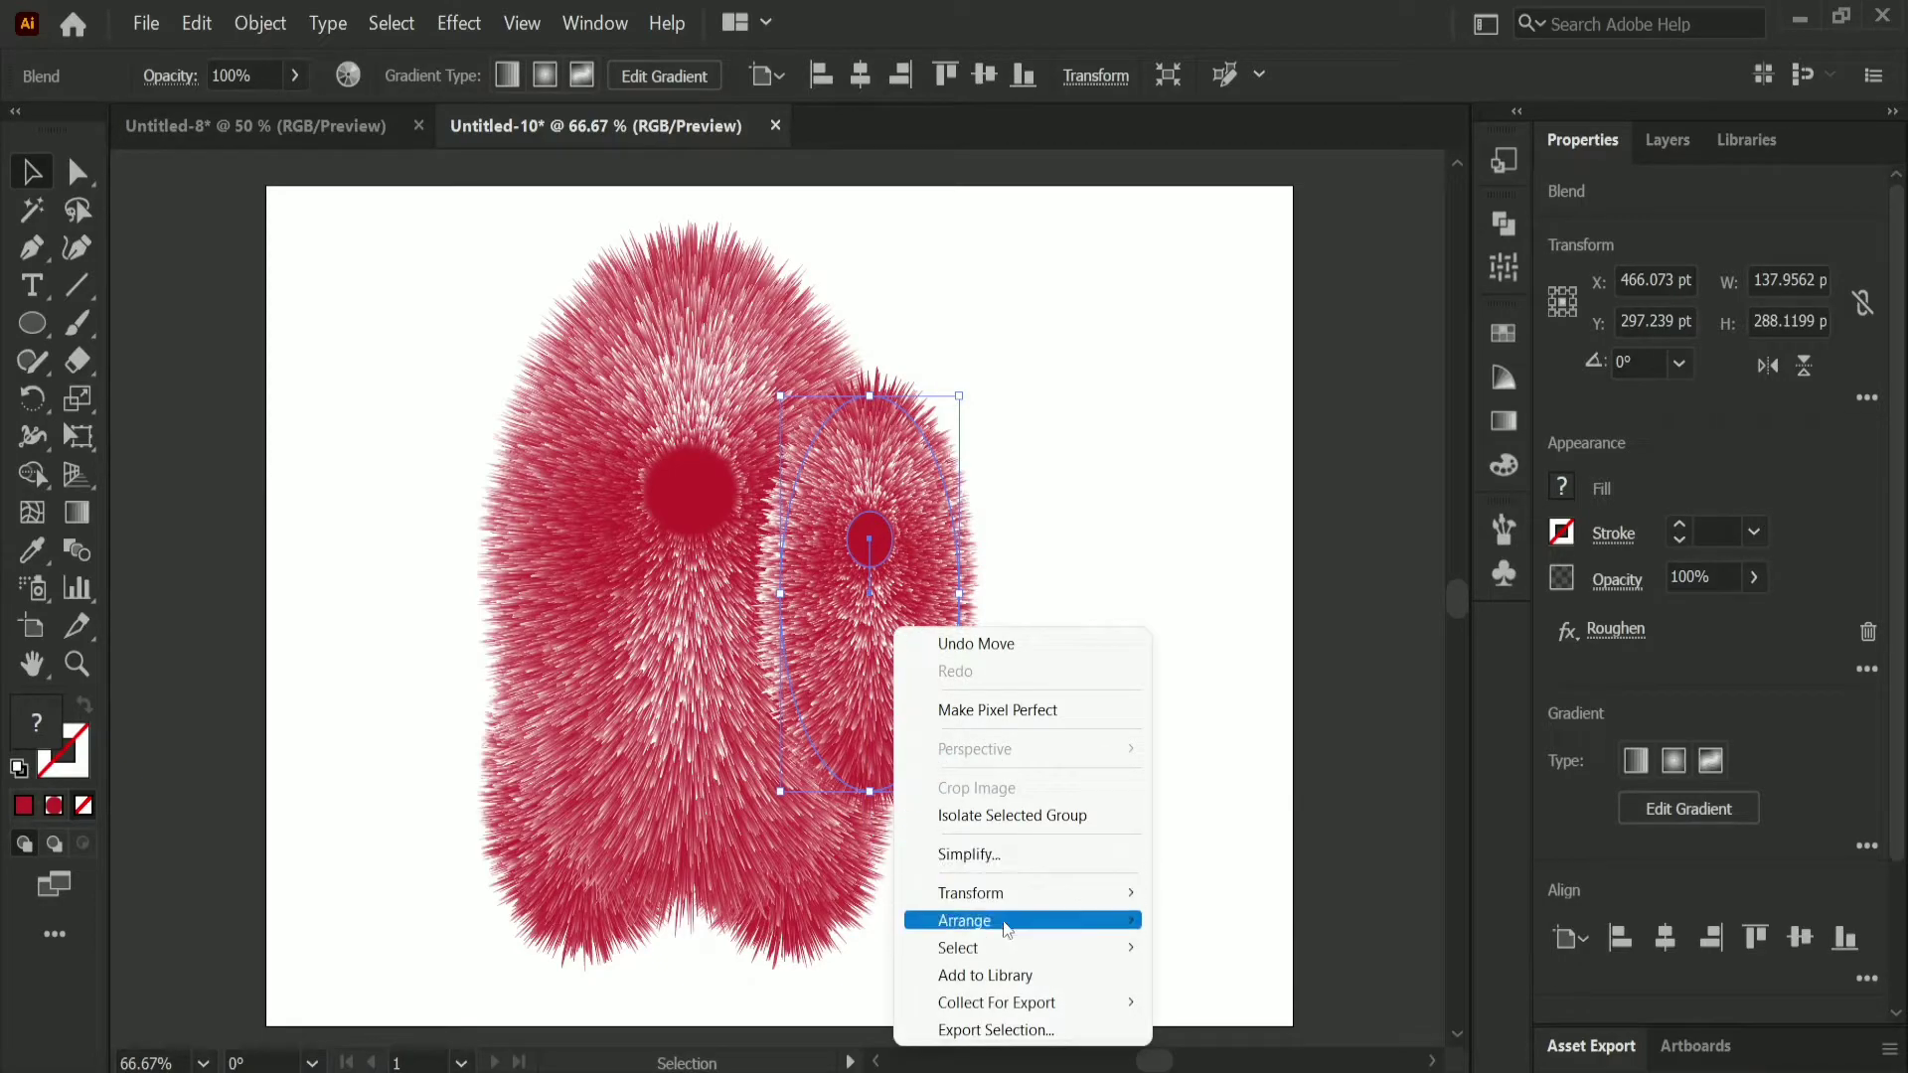
mouse_move(1013, 920)
click(1237, 1001)
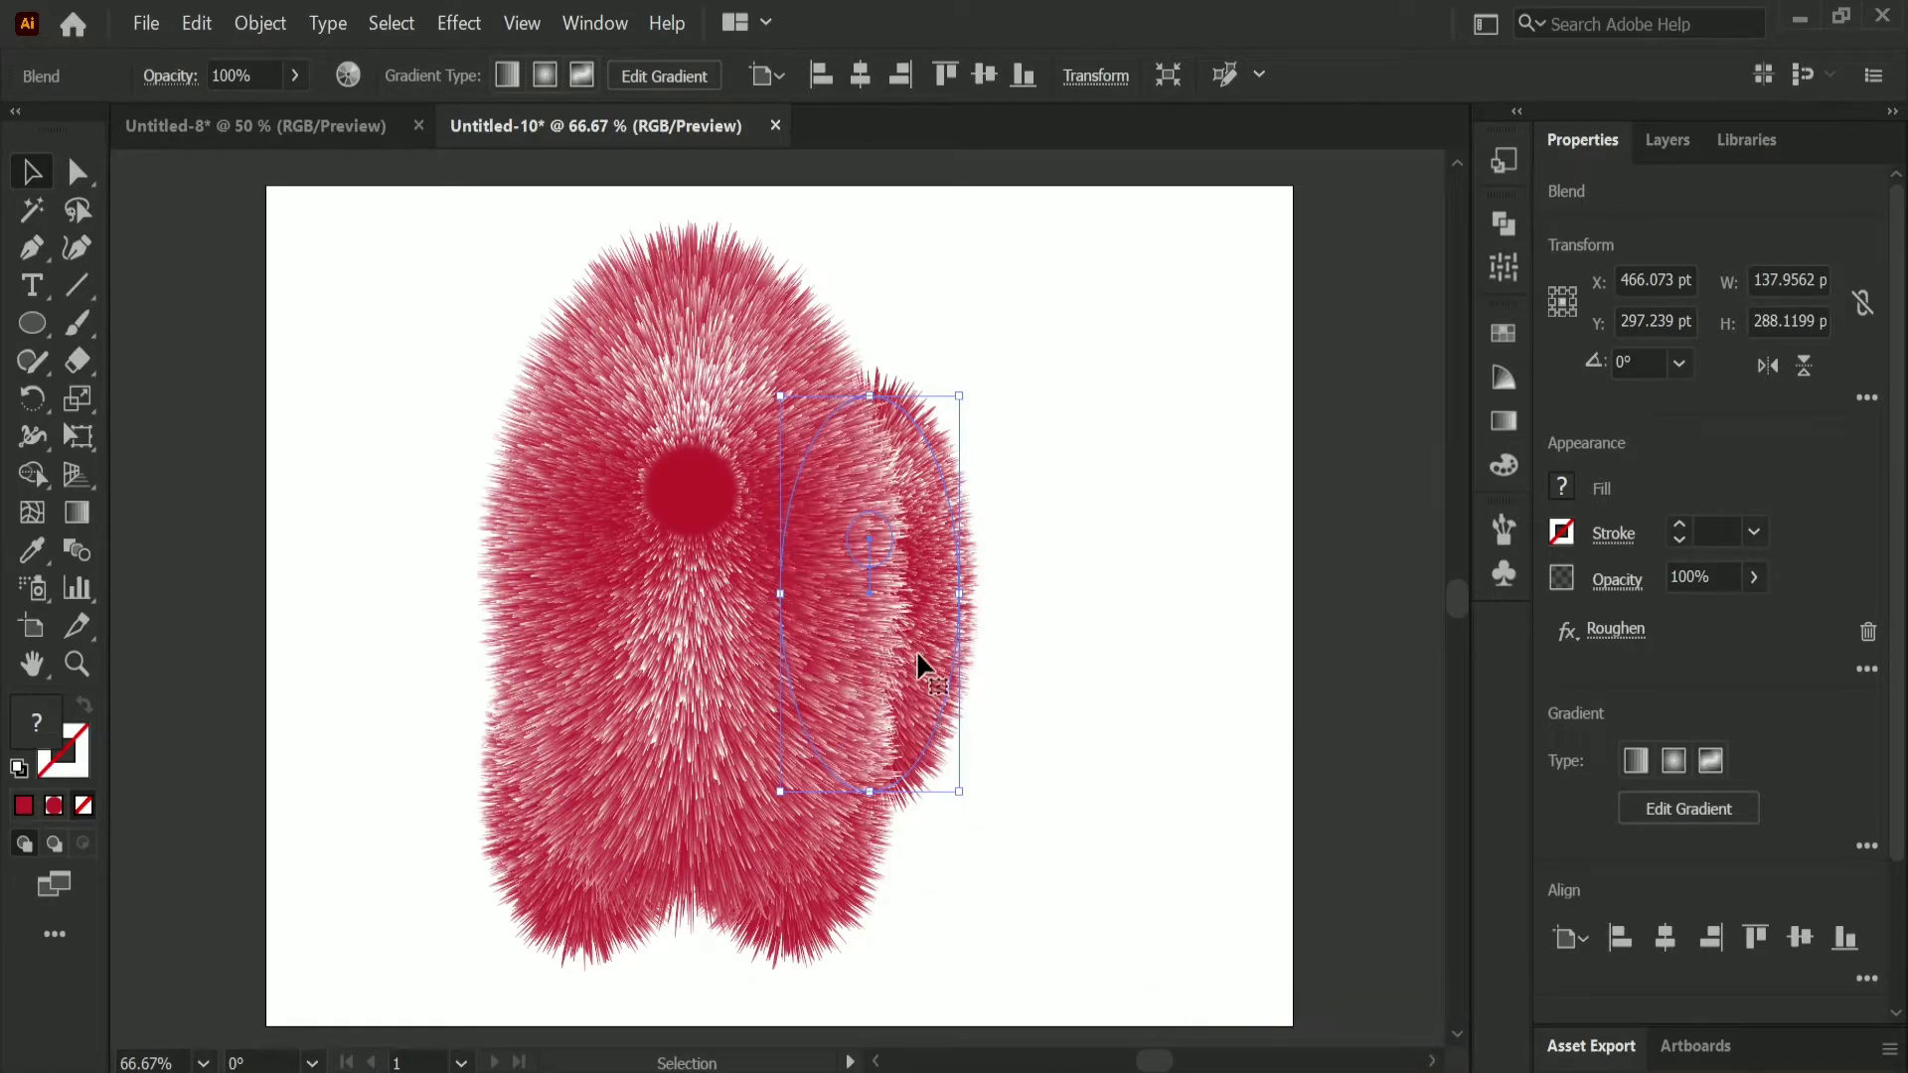
drag(918, 656, 547, 647)
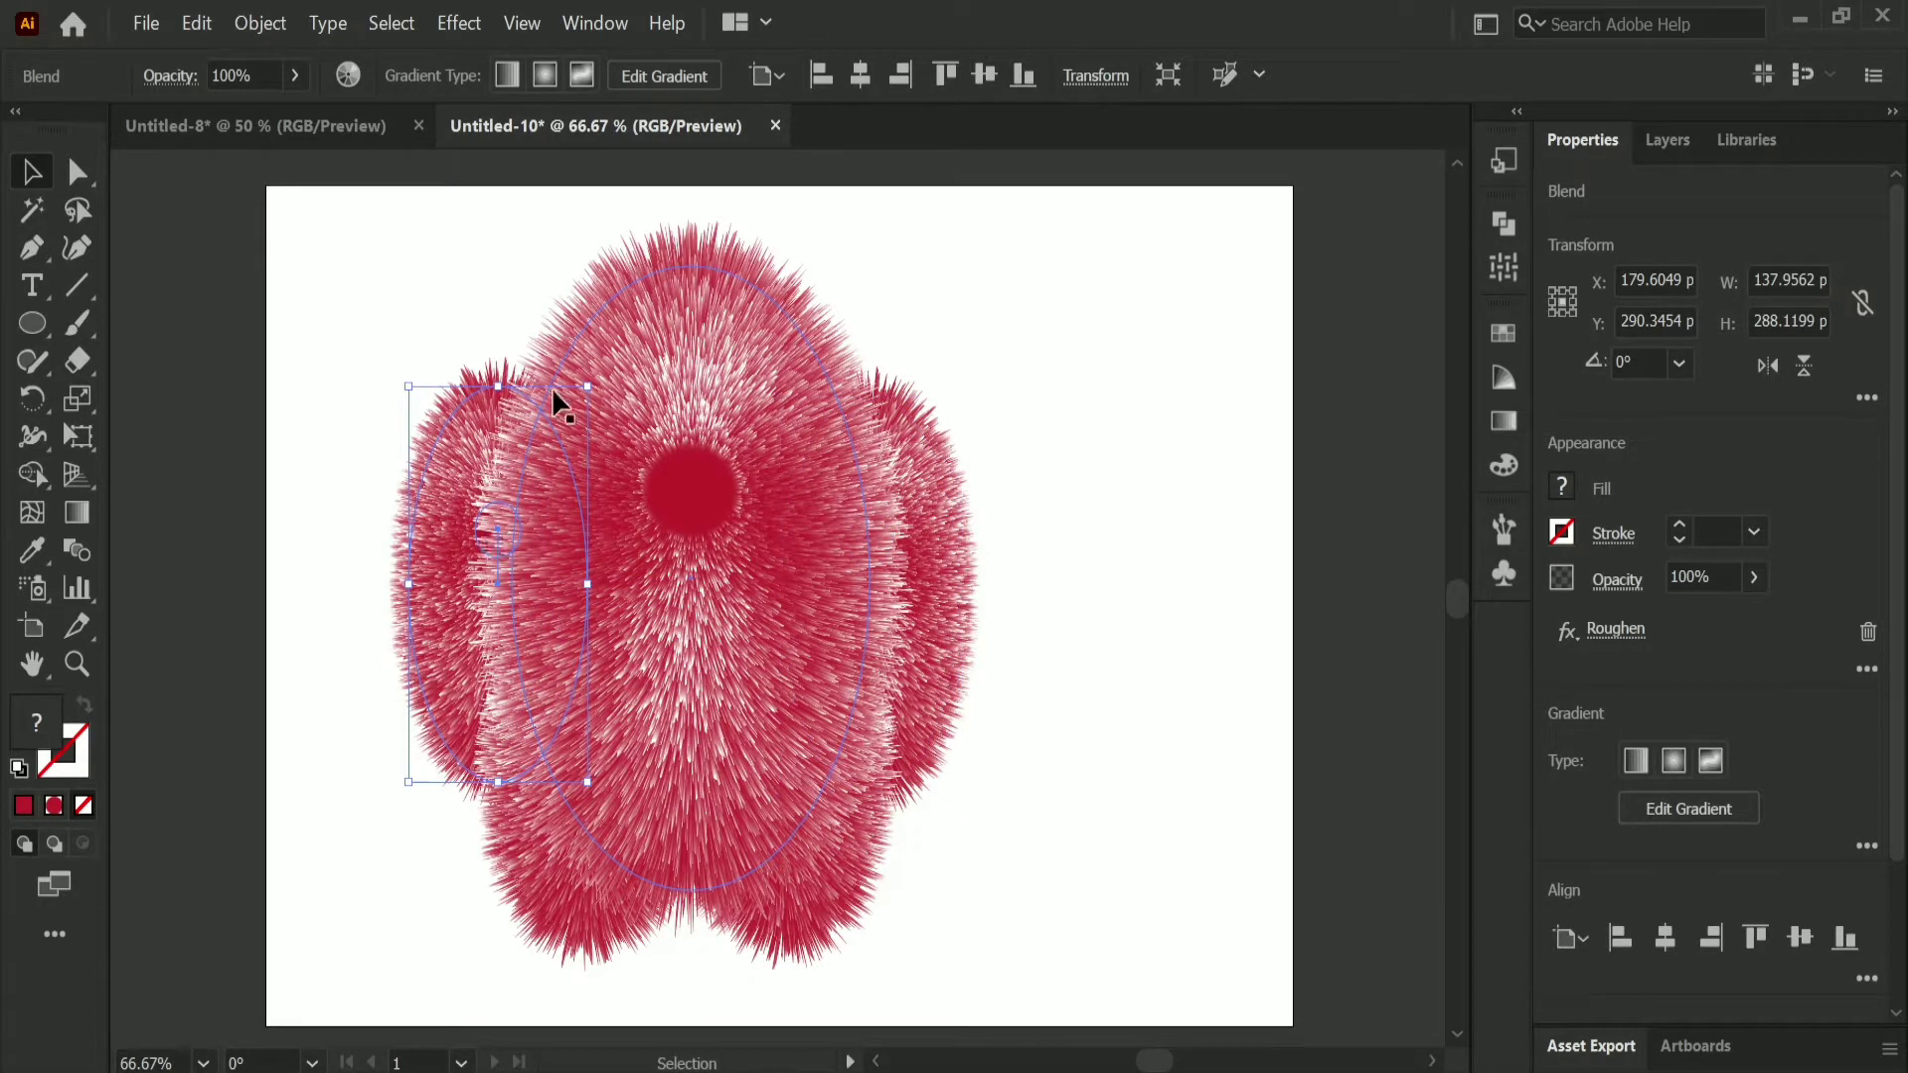
Step: Flip the right arm horizontally and rotate it about 8° so its lower end tilts outward
click(949, 636)
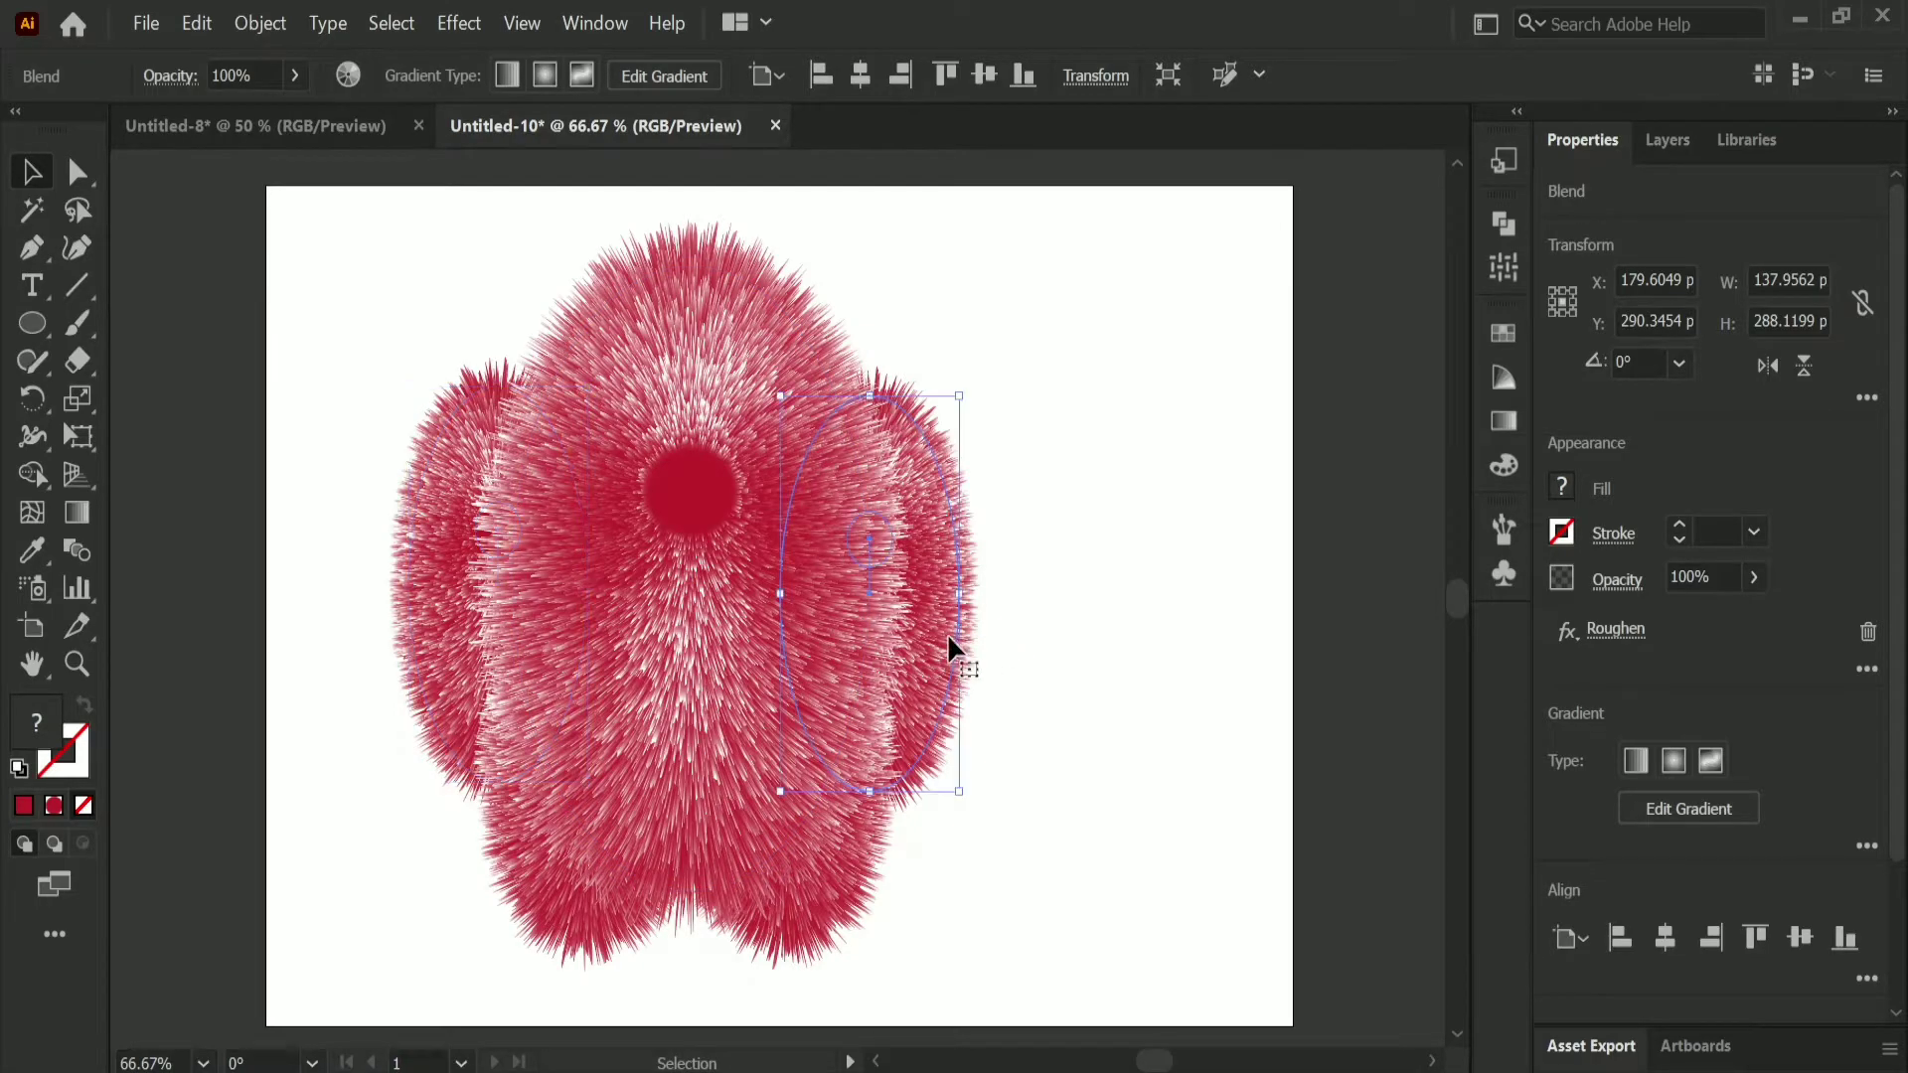
click(1764, 367)
click(1127, 755)
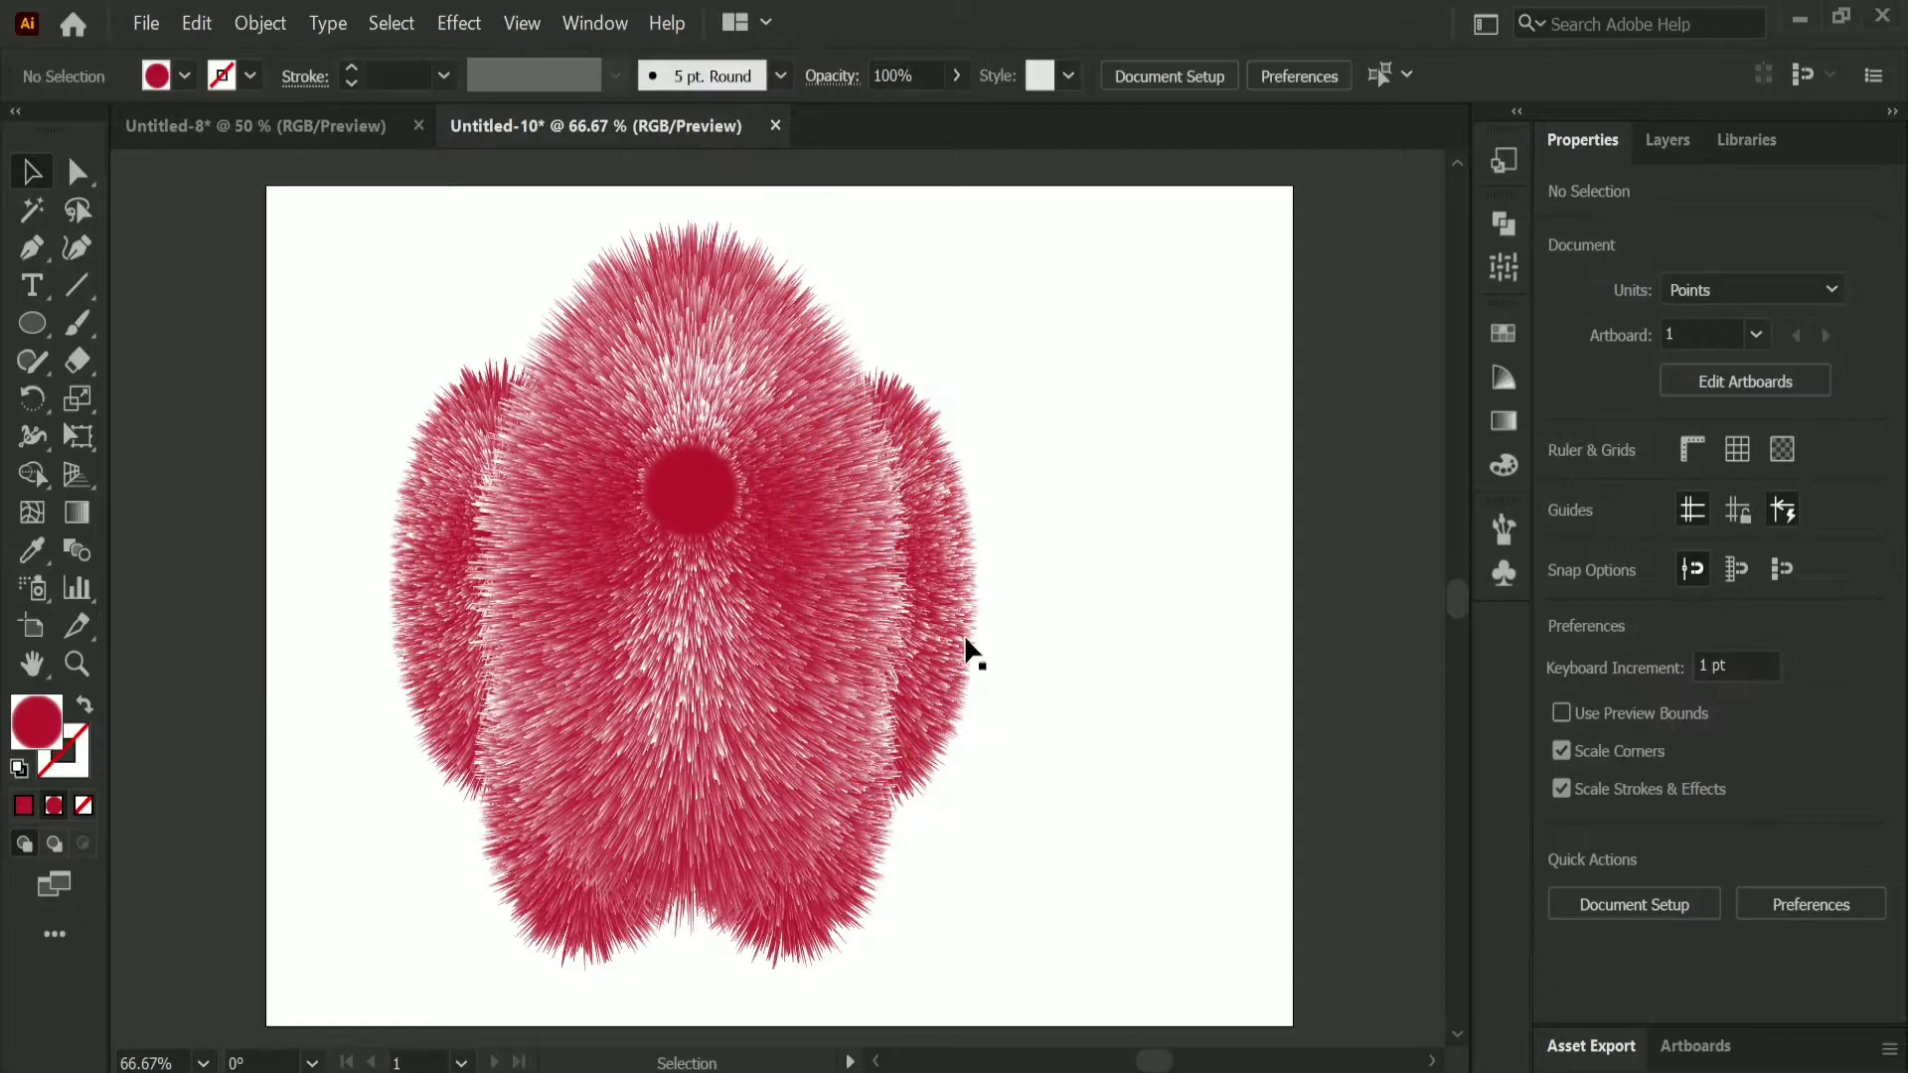
click(939, 652)
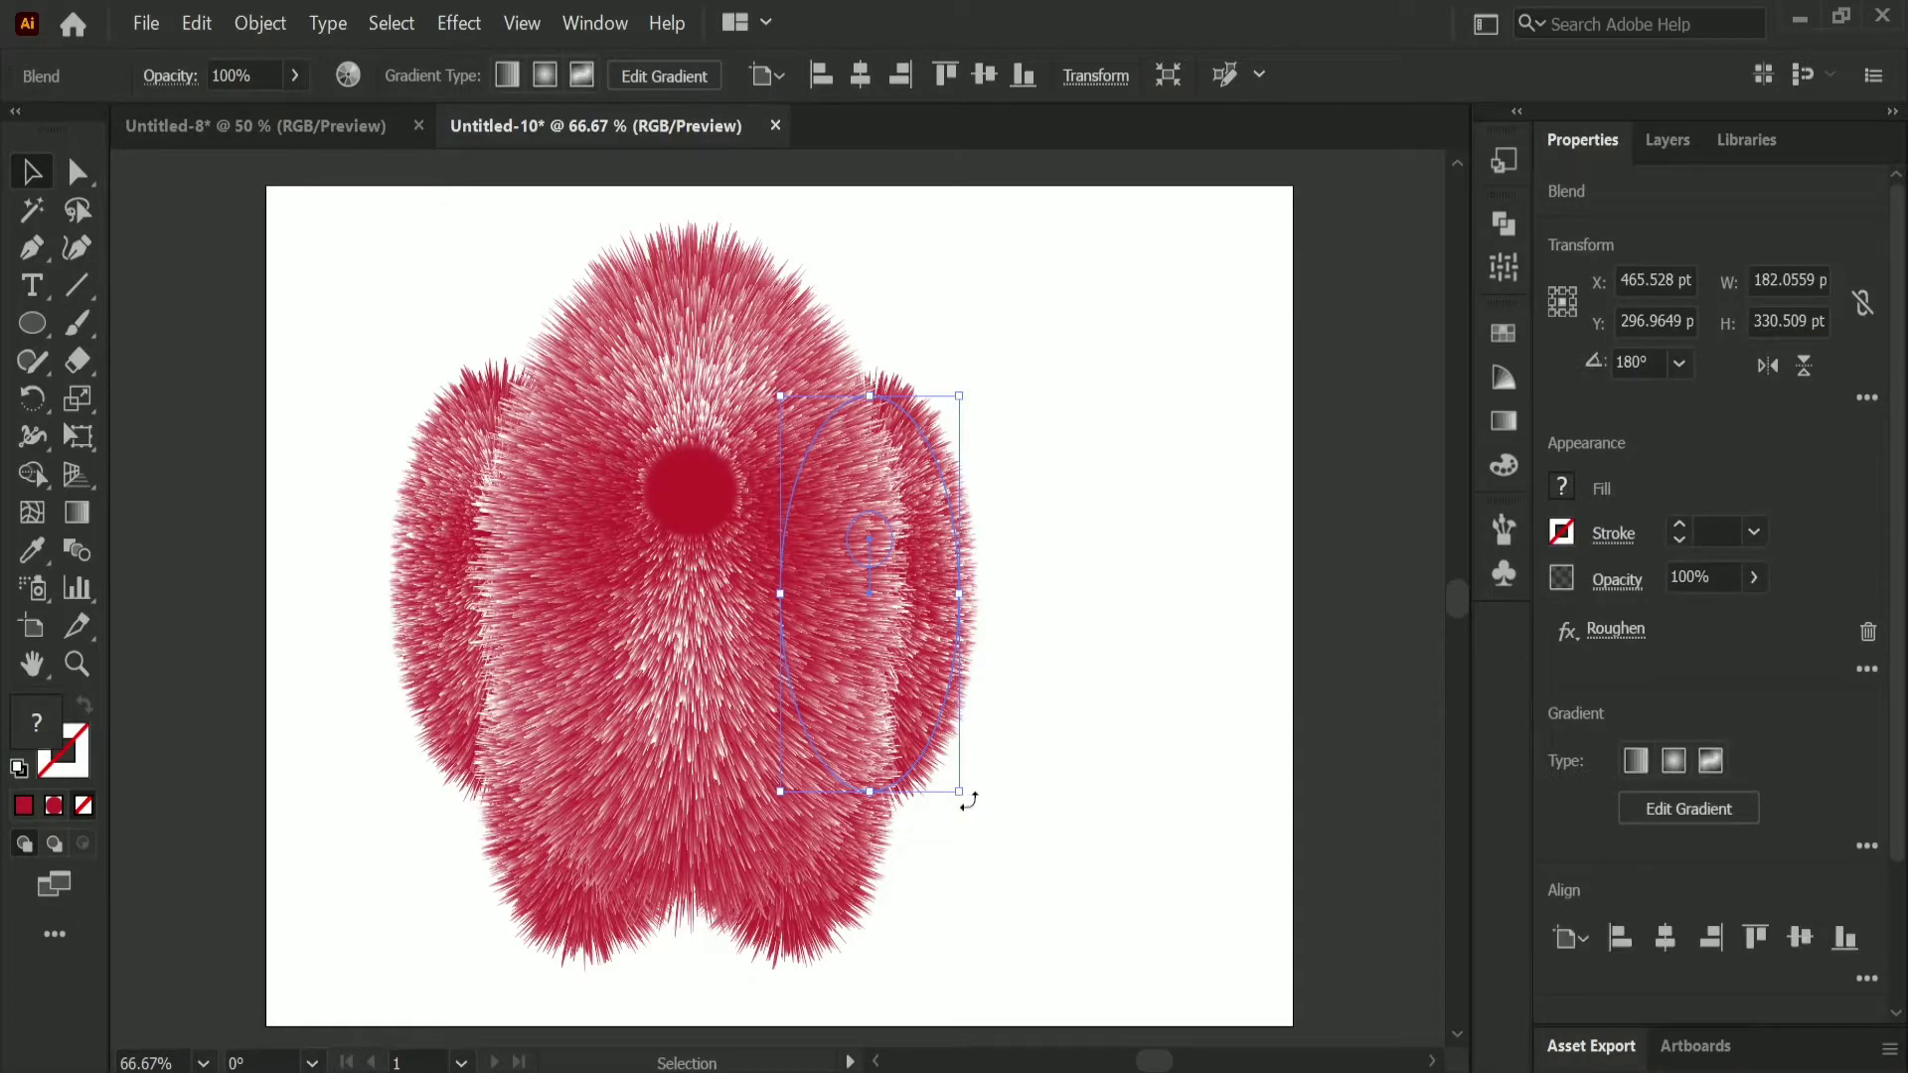
drag(967, 800, 1004, 772)
click(1078, 730)
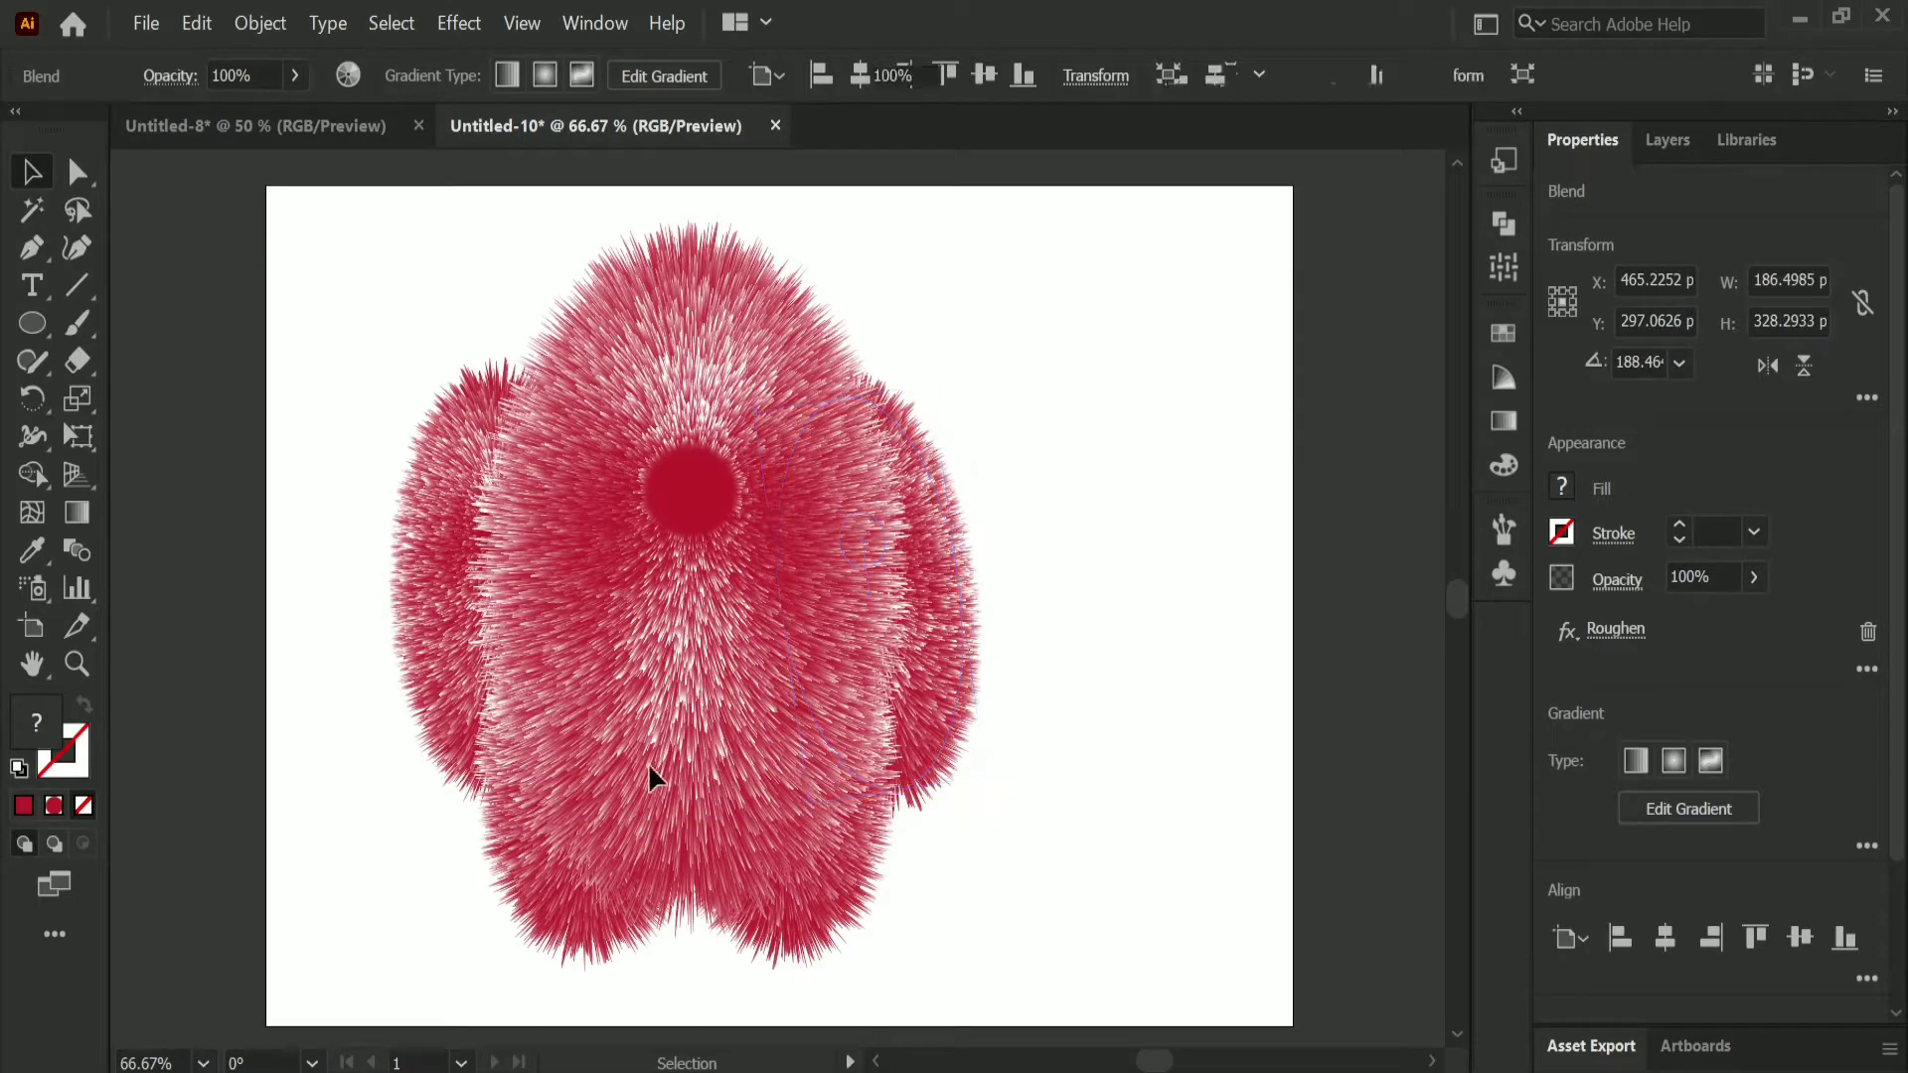
Step: Rotate the left arm about 11° clockwise so its lower end tilts outward
click(457, 773)
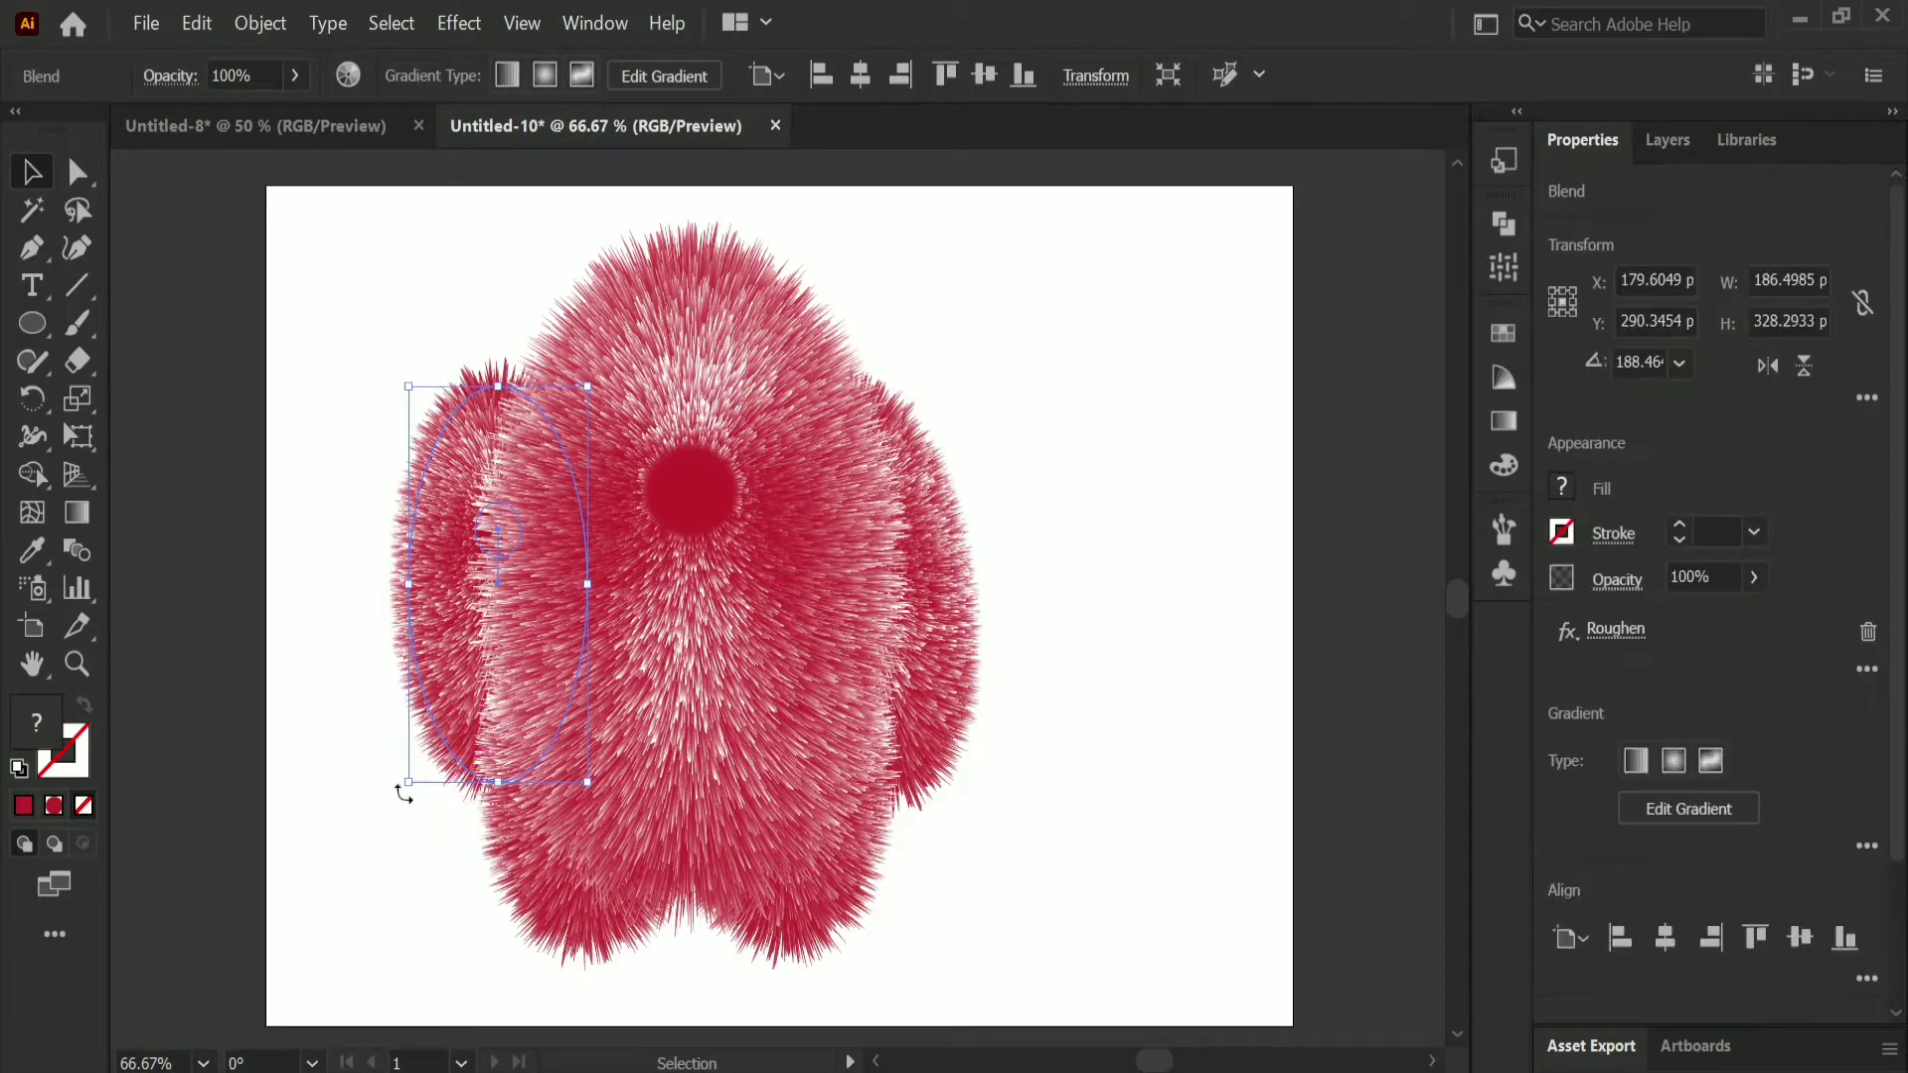
drag(378, 792, 445, 690)
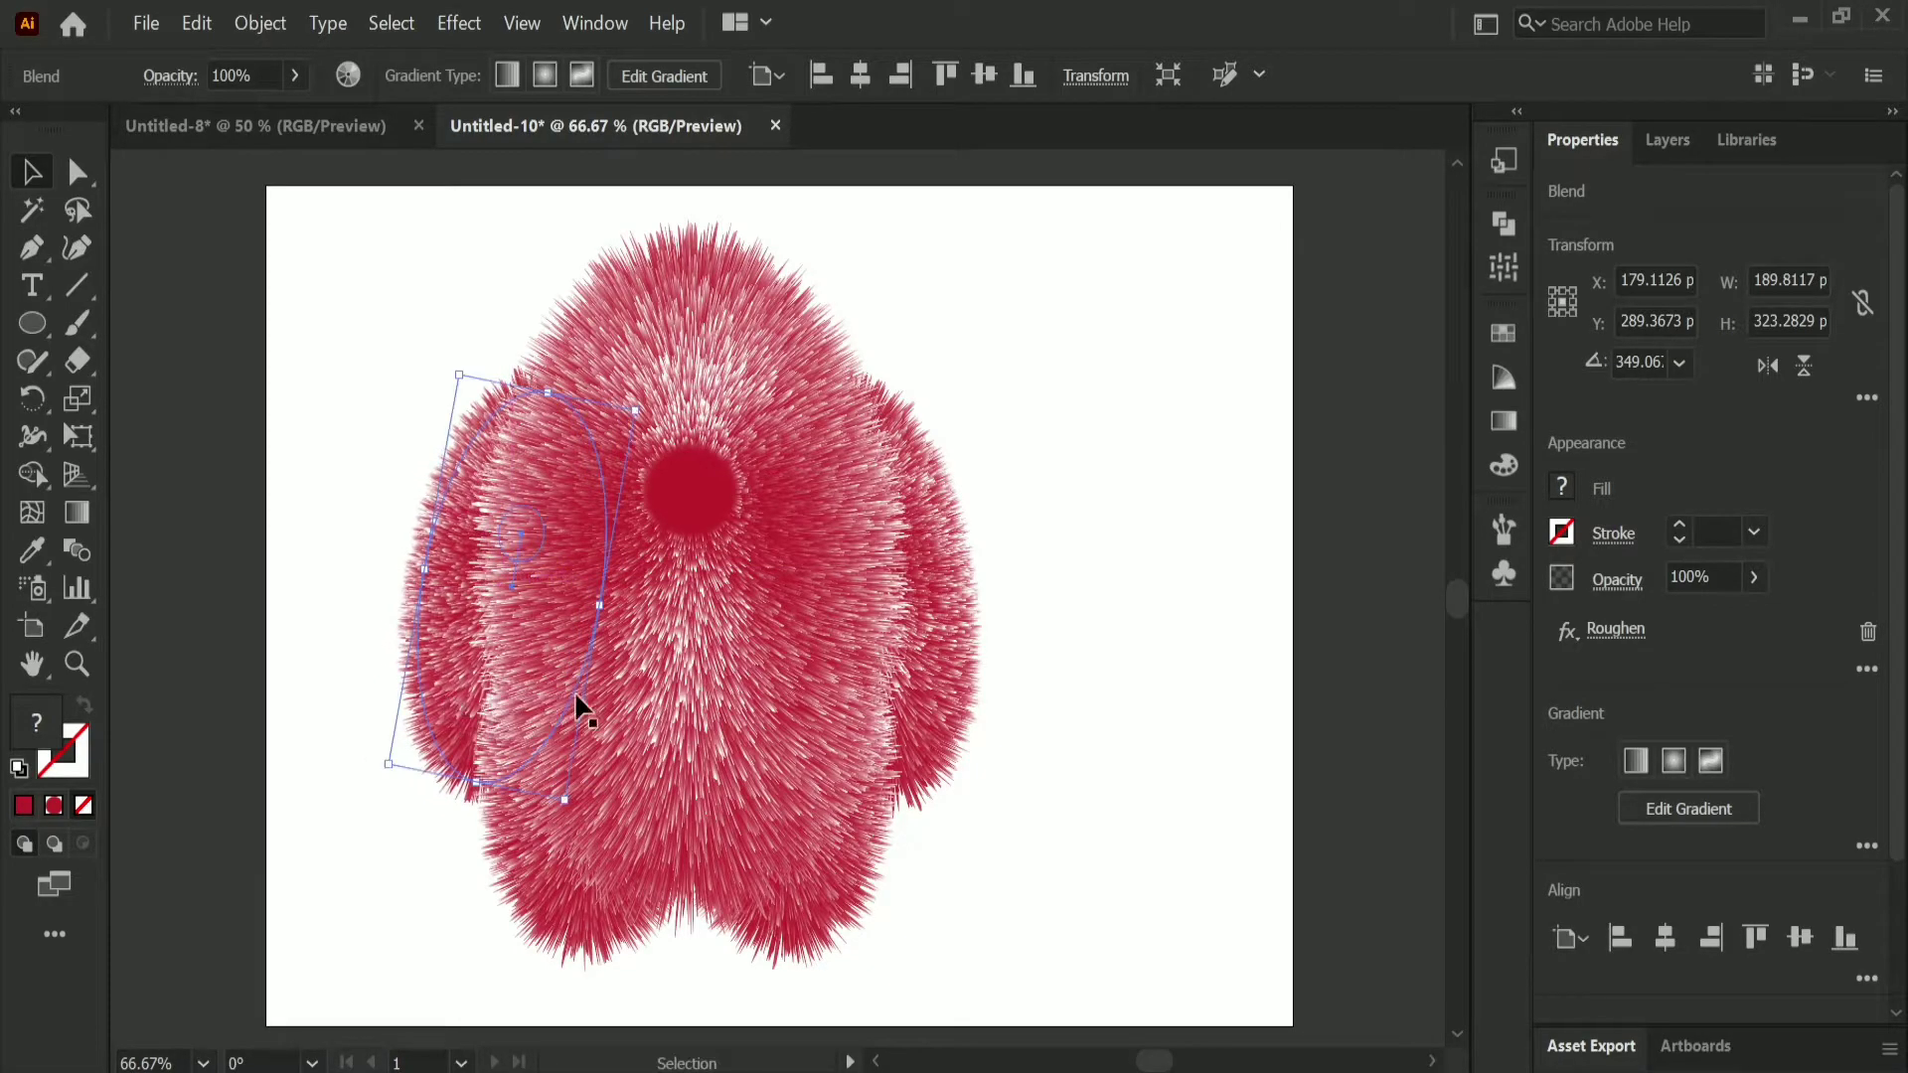
click(1129, 646)
Step: Isolate the body blend, shrink its small inner circle to about 37 by 43 pt, and leave isolation mode
click(717, 520)
double_click(718, 520)
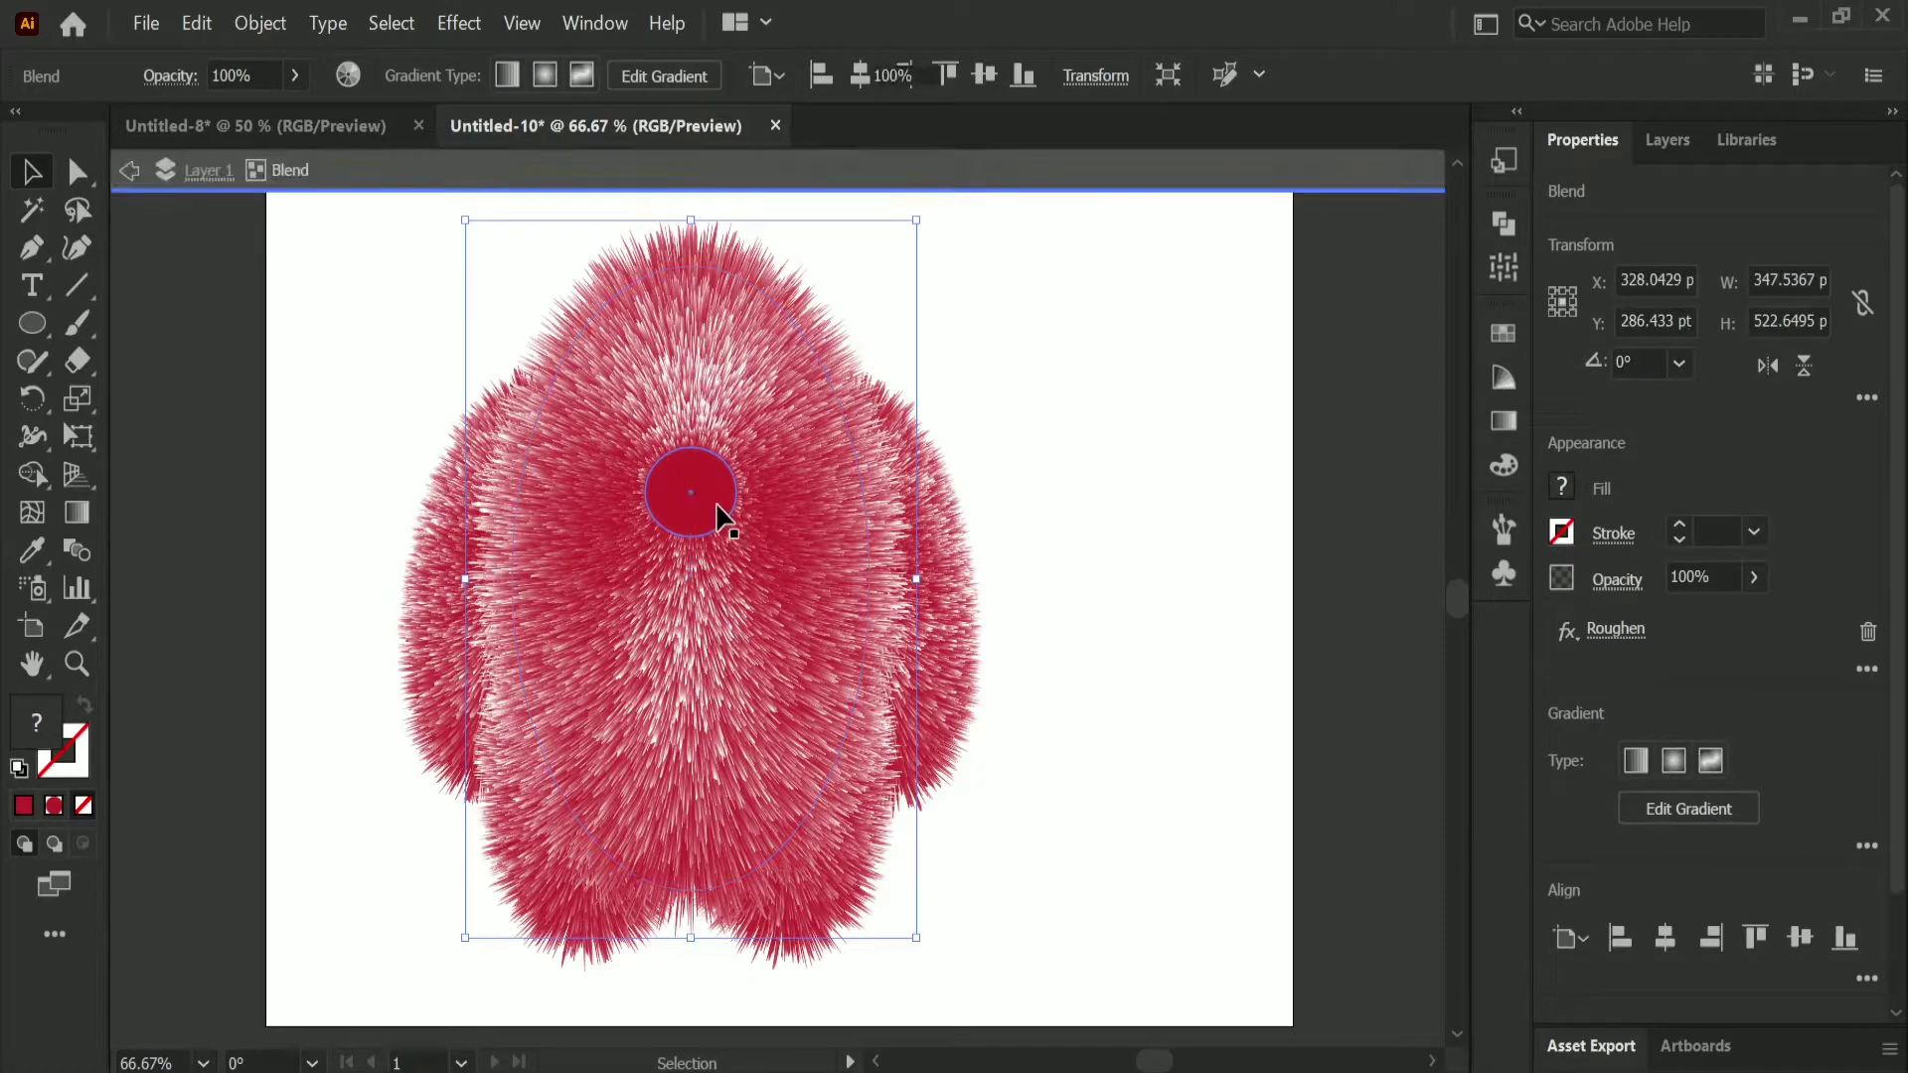
click(734, 523)
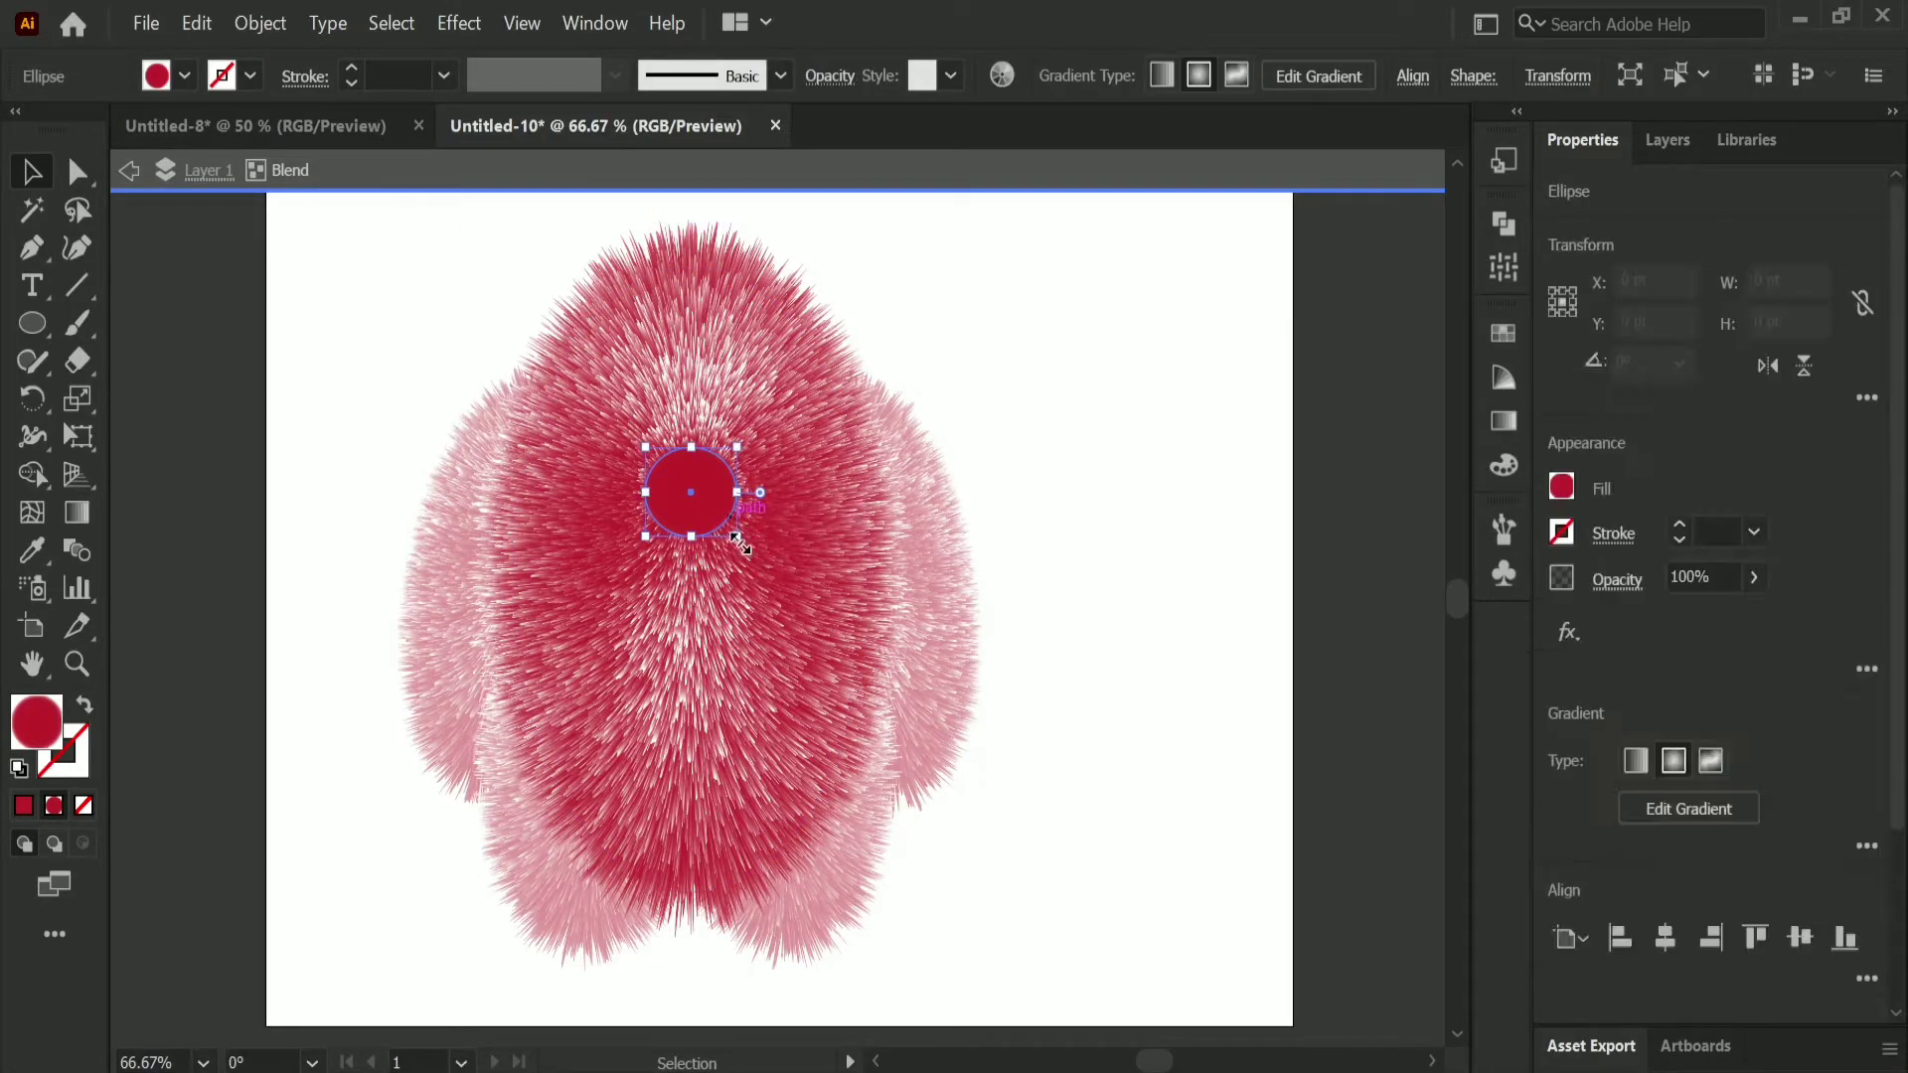
drag(735, 542, 693, 475)
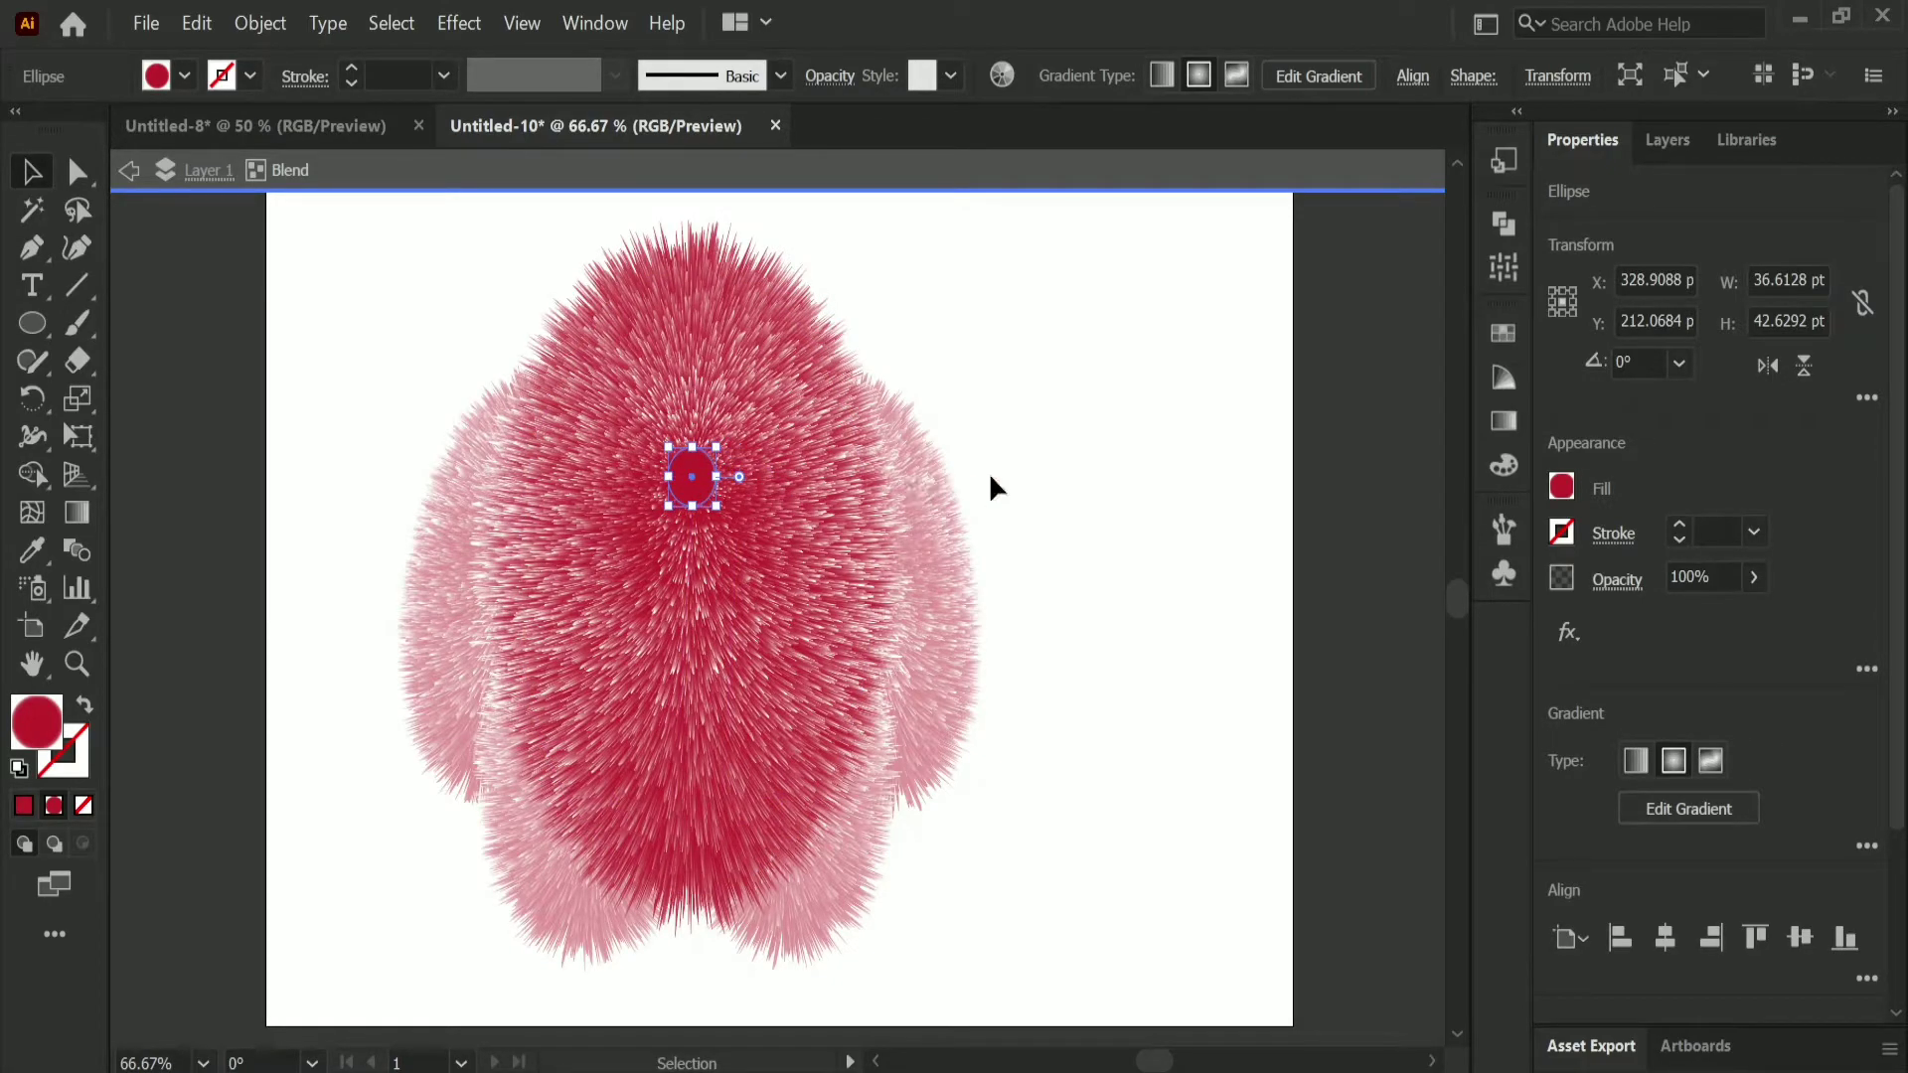
click(1069, 489)
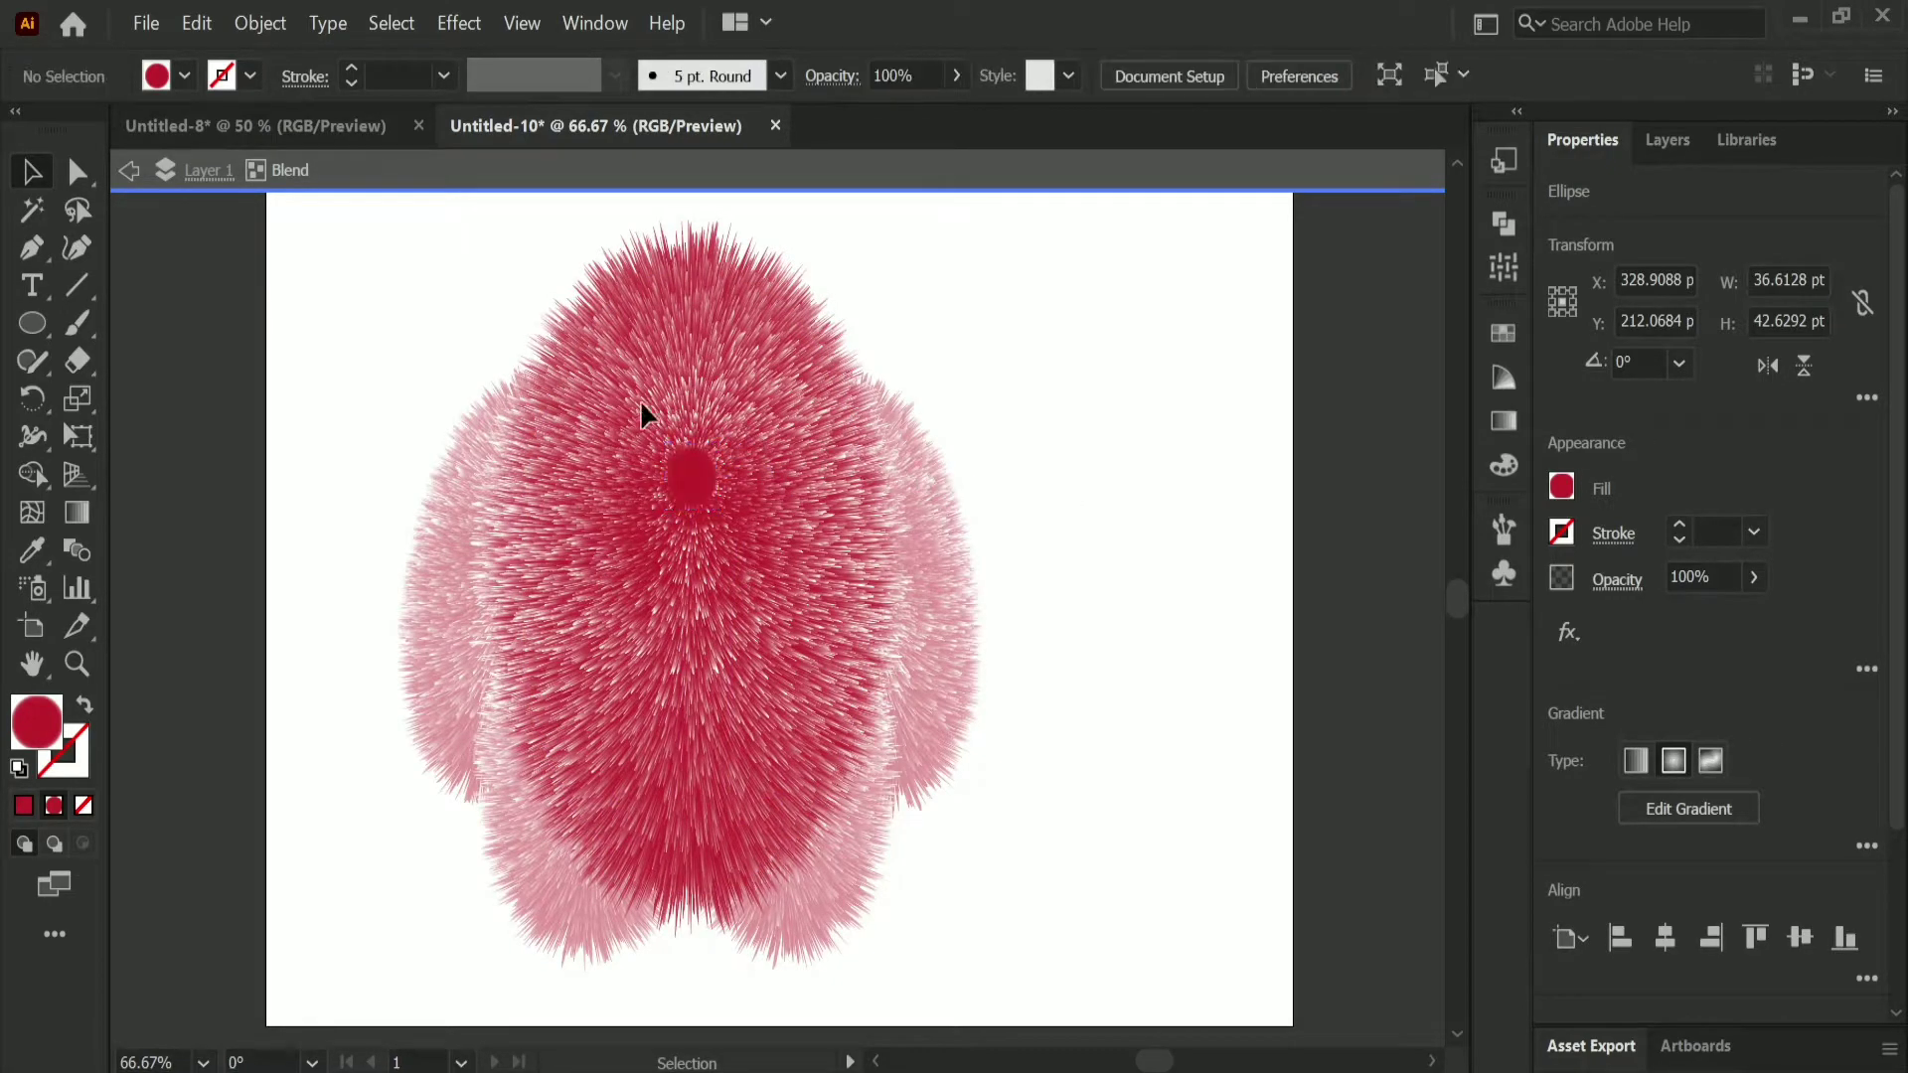
click(128, 171)
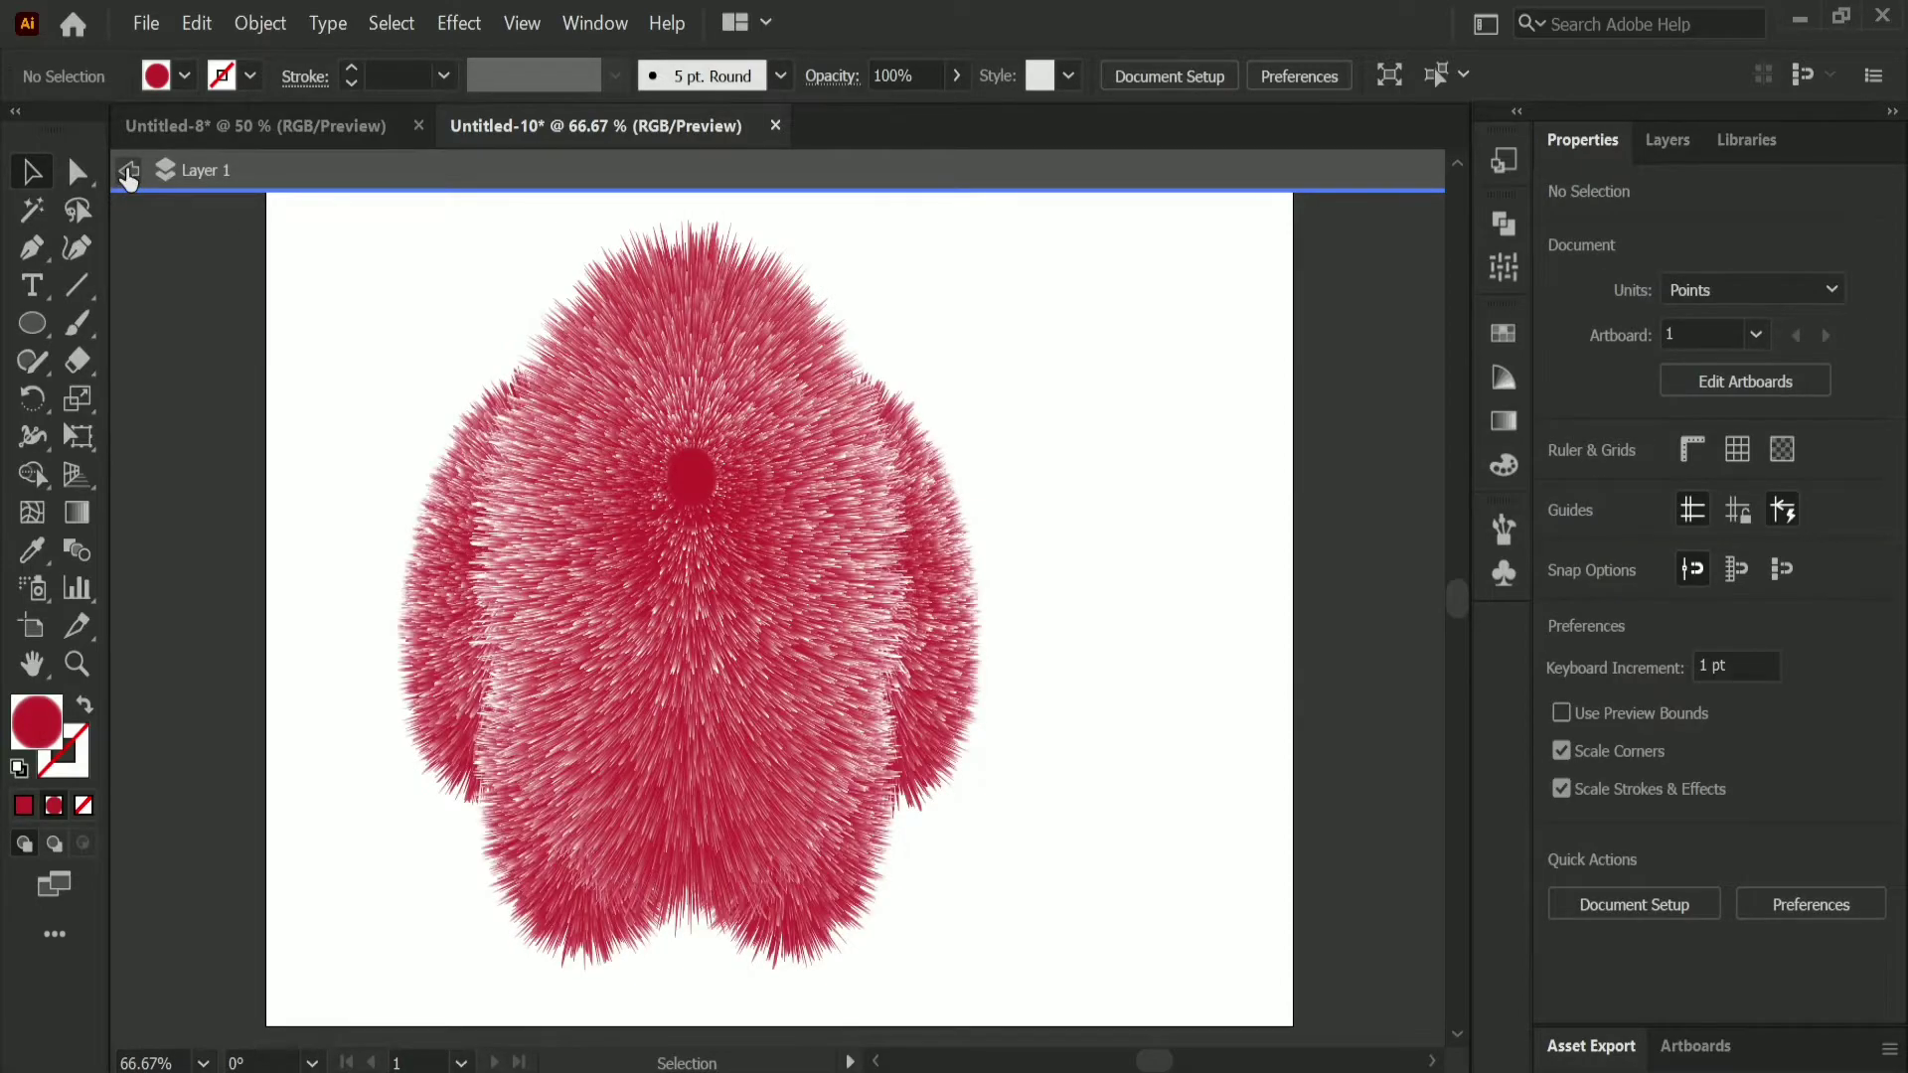
click(128, 170)
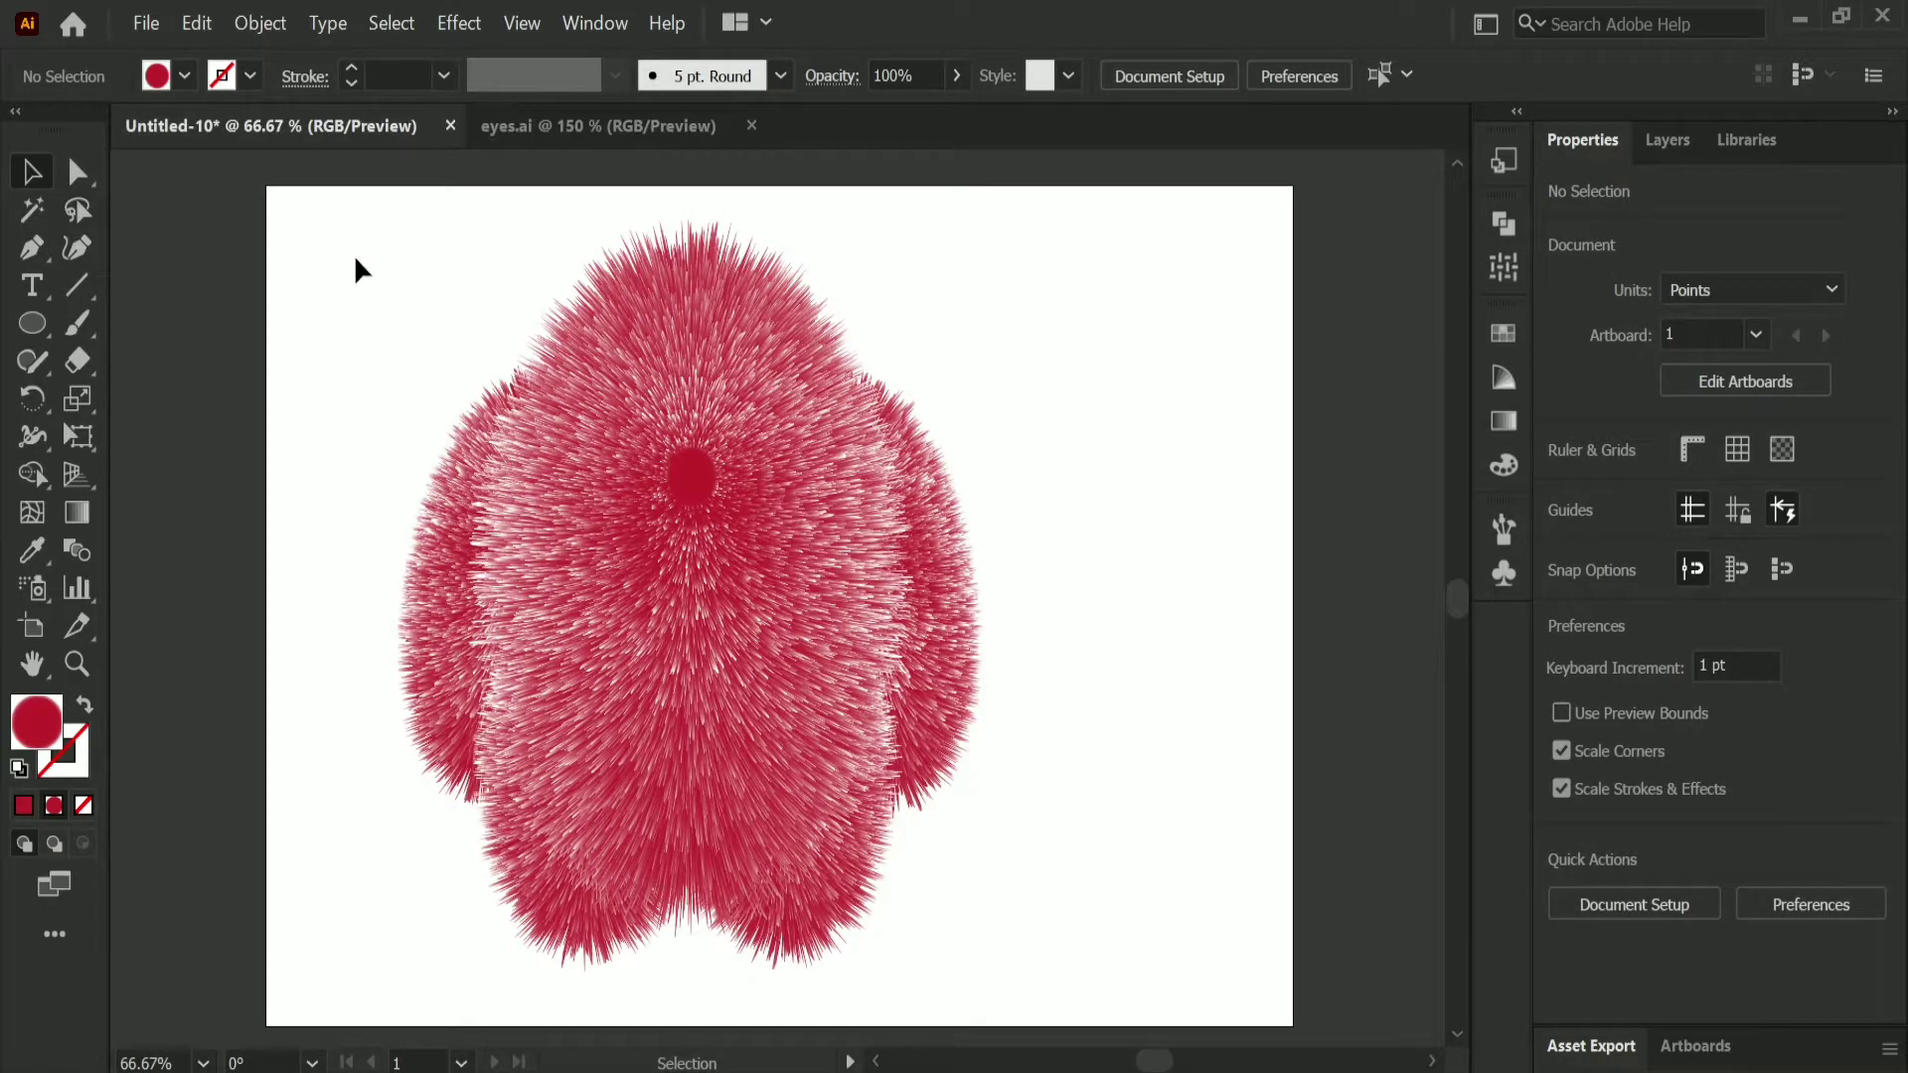
Step: Scale the whole furry character to about 398 by 469 pt and place it in the lower-left part of the artboard
drag(355, 260, 1003, 852)
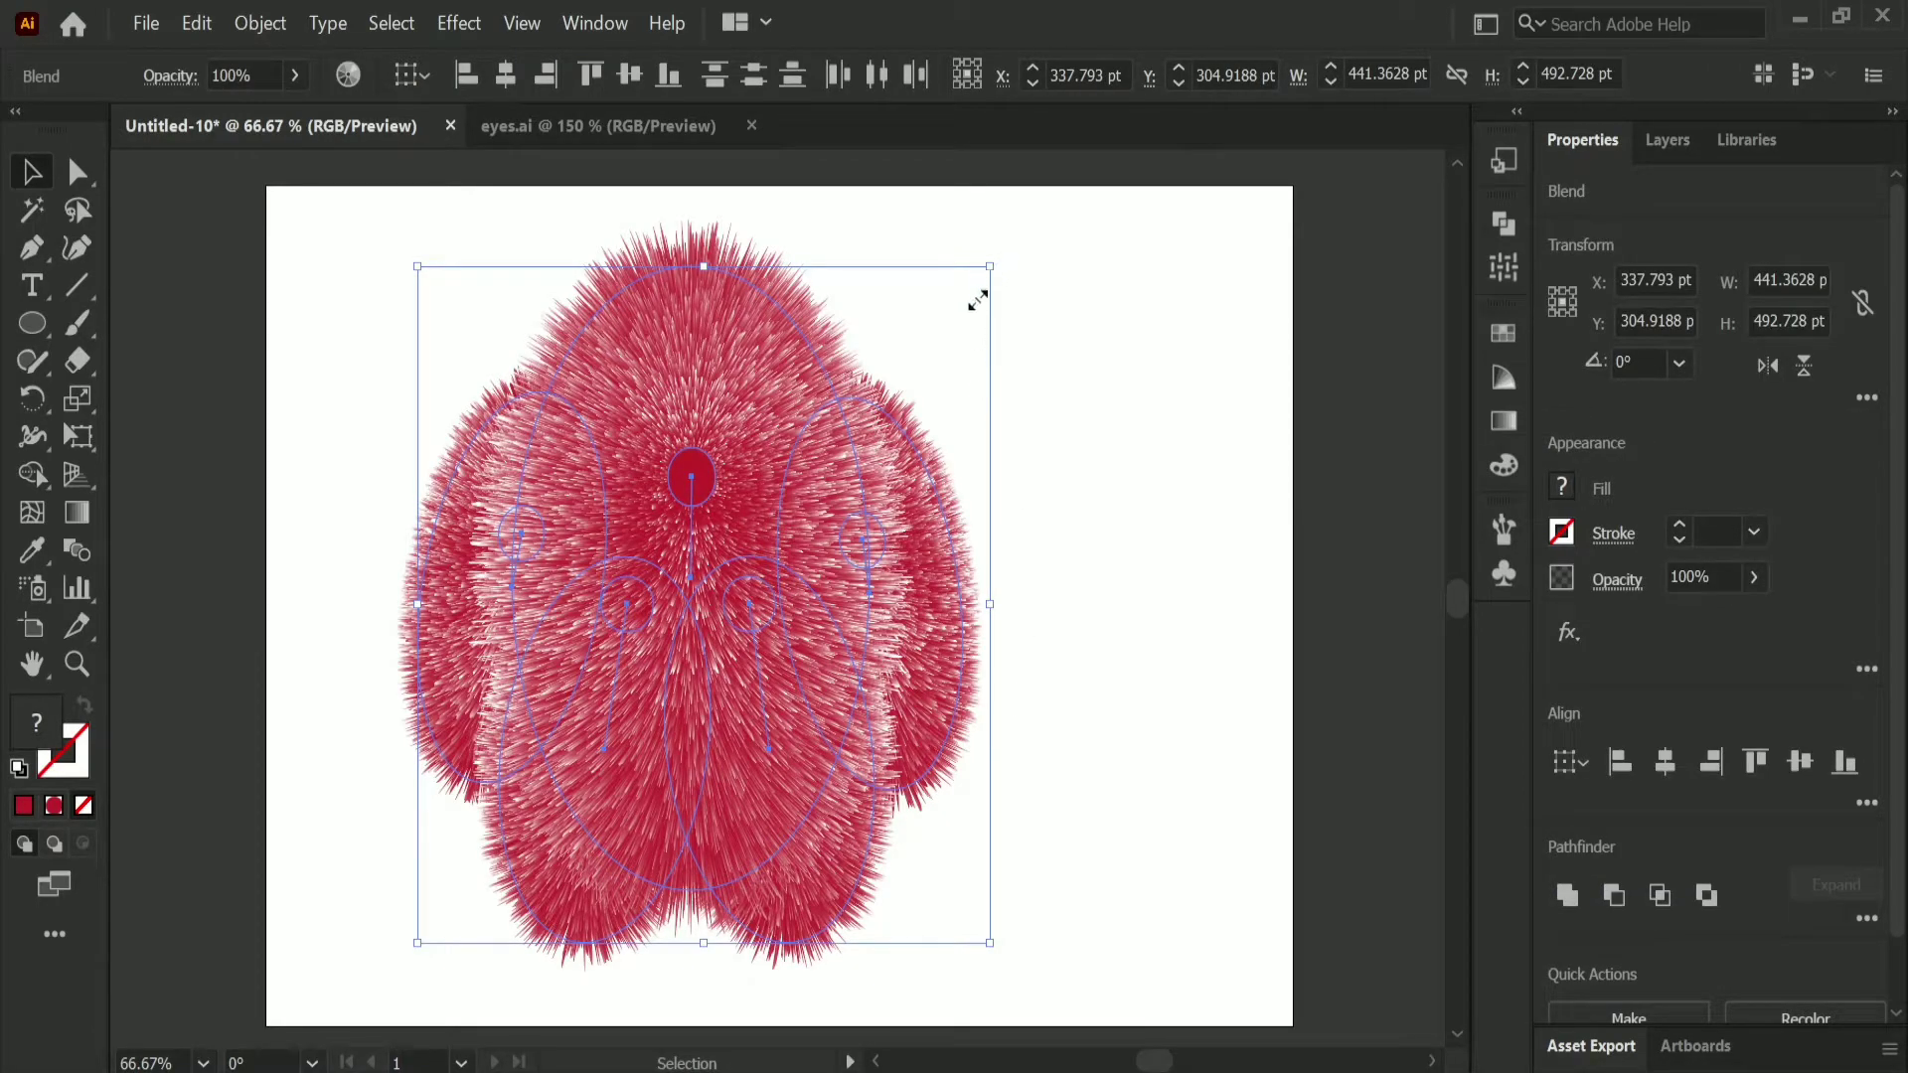
drag(880, 410, 944, 404)
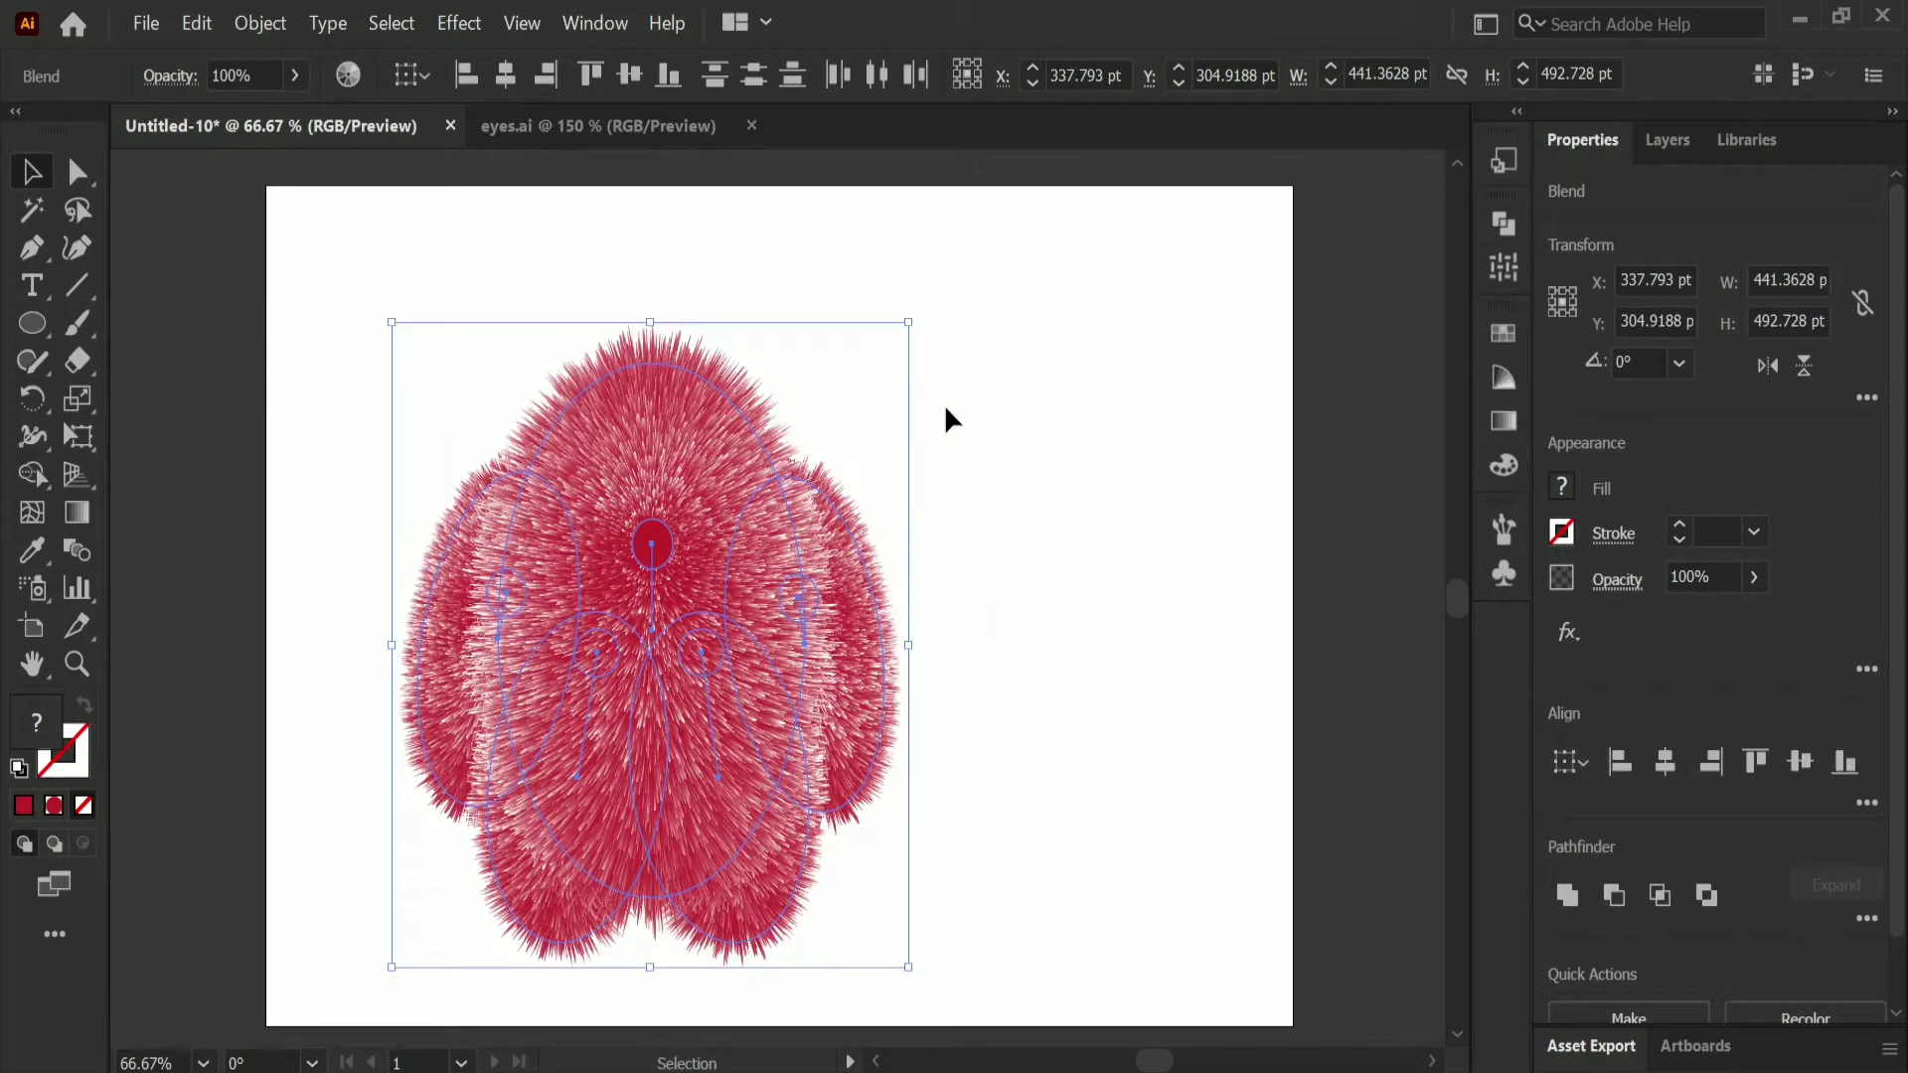
click(985, 439)
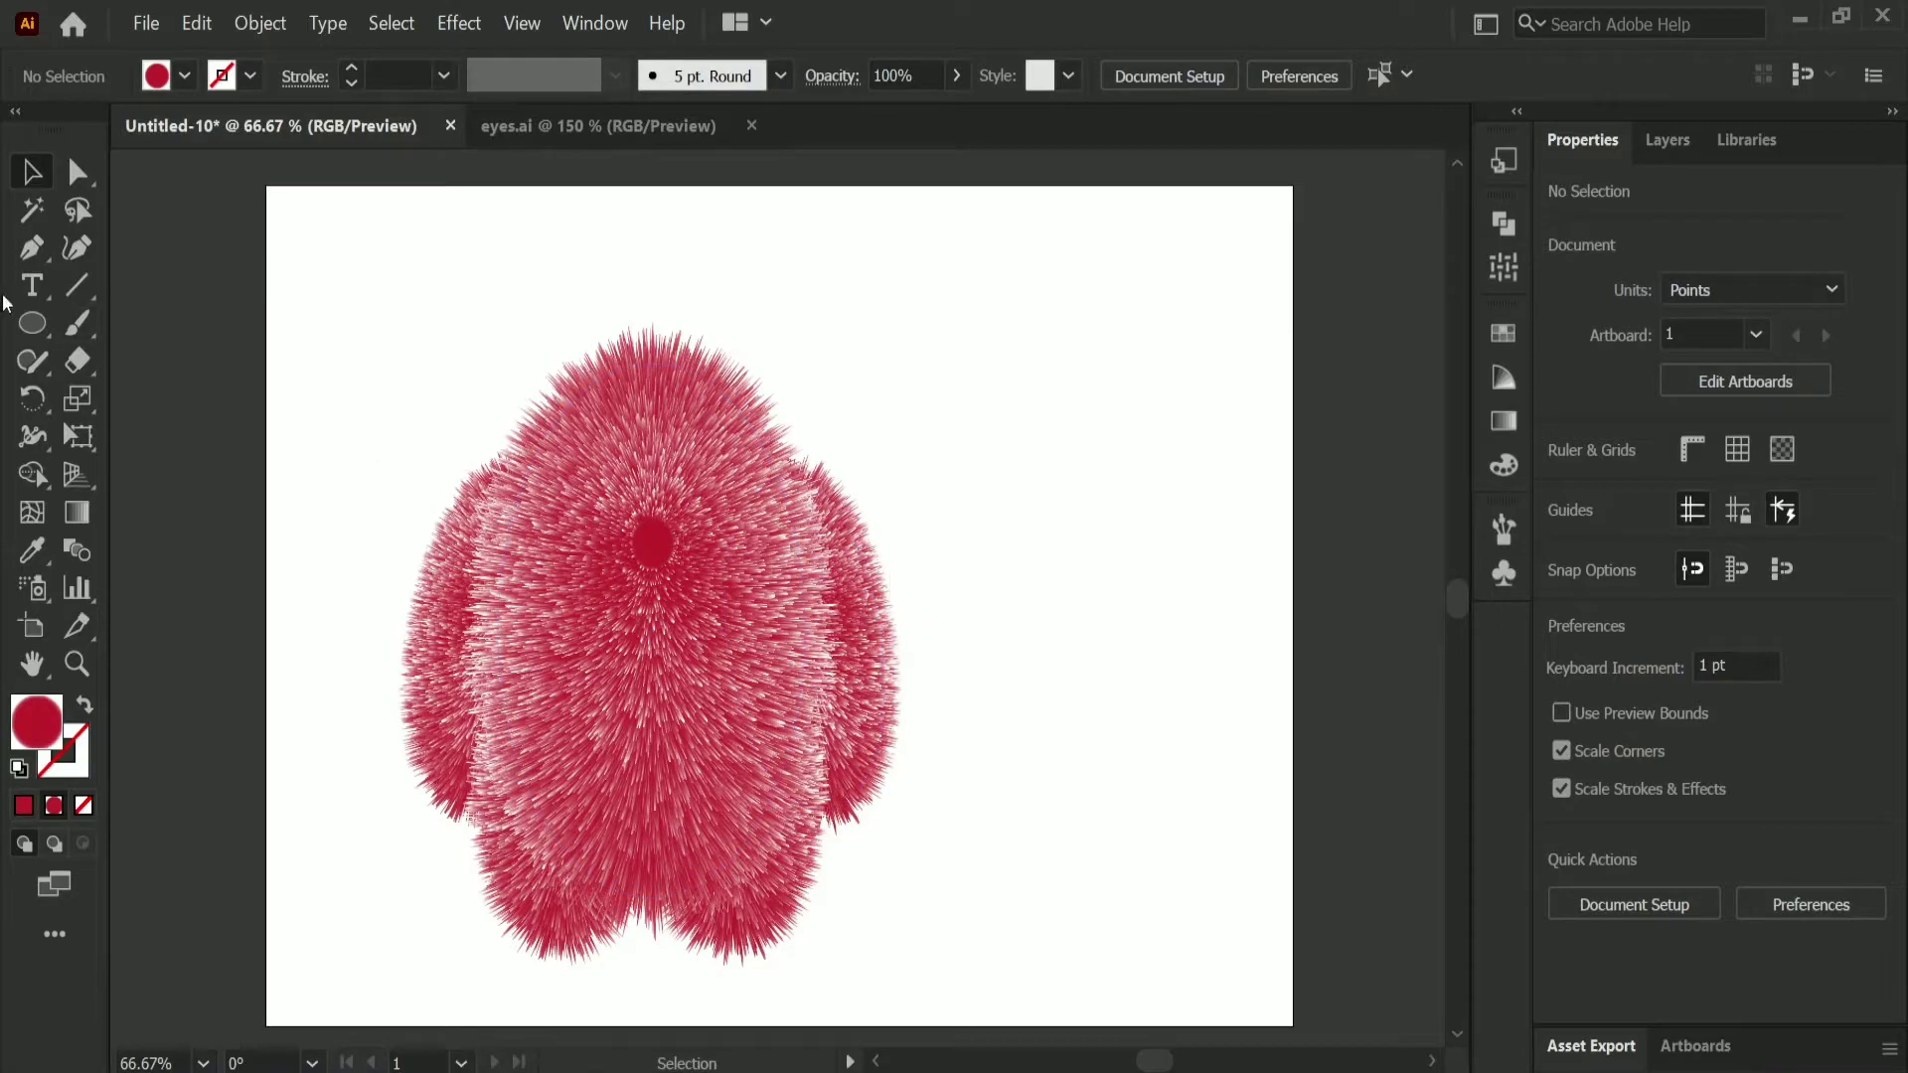
Step: Copy the eye from eyes.ai into the furry character document and scale it to about 103 pt, covering the body's inner circle
click(635, 127)
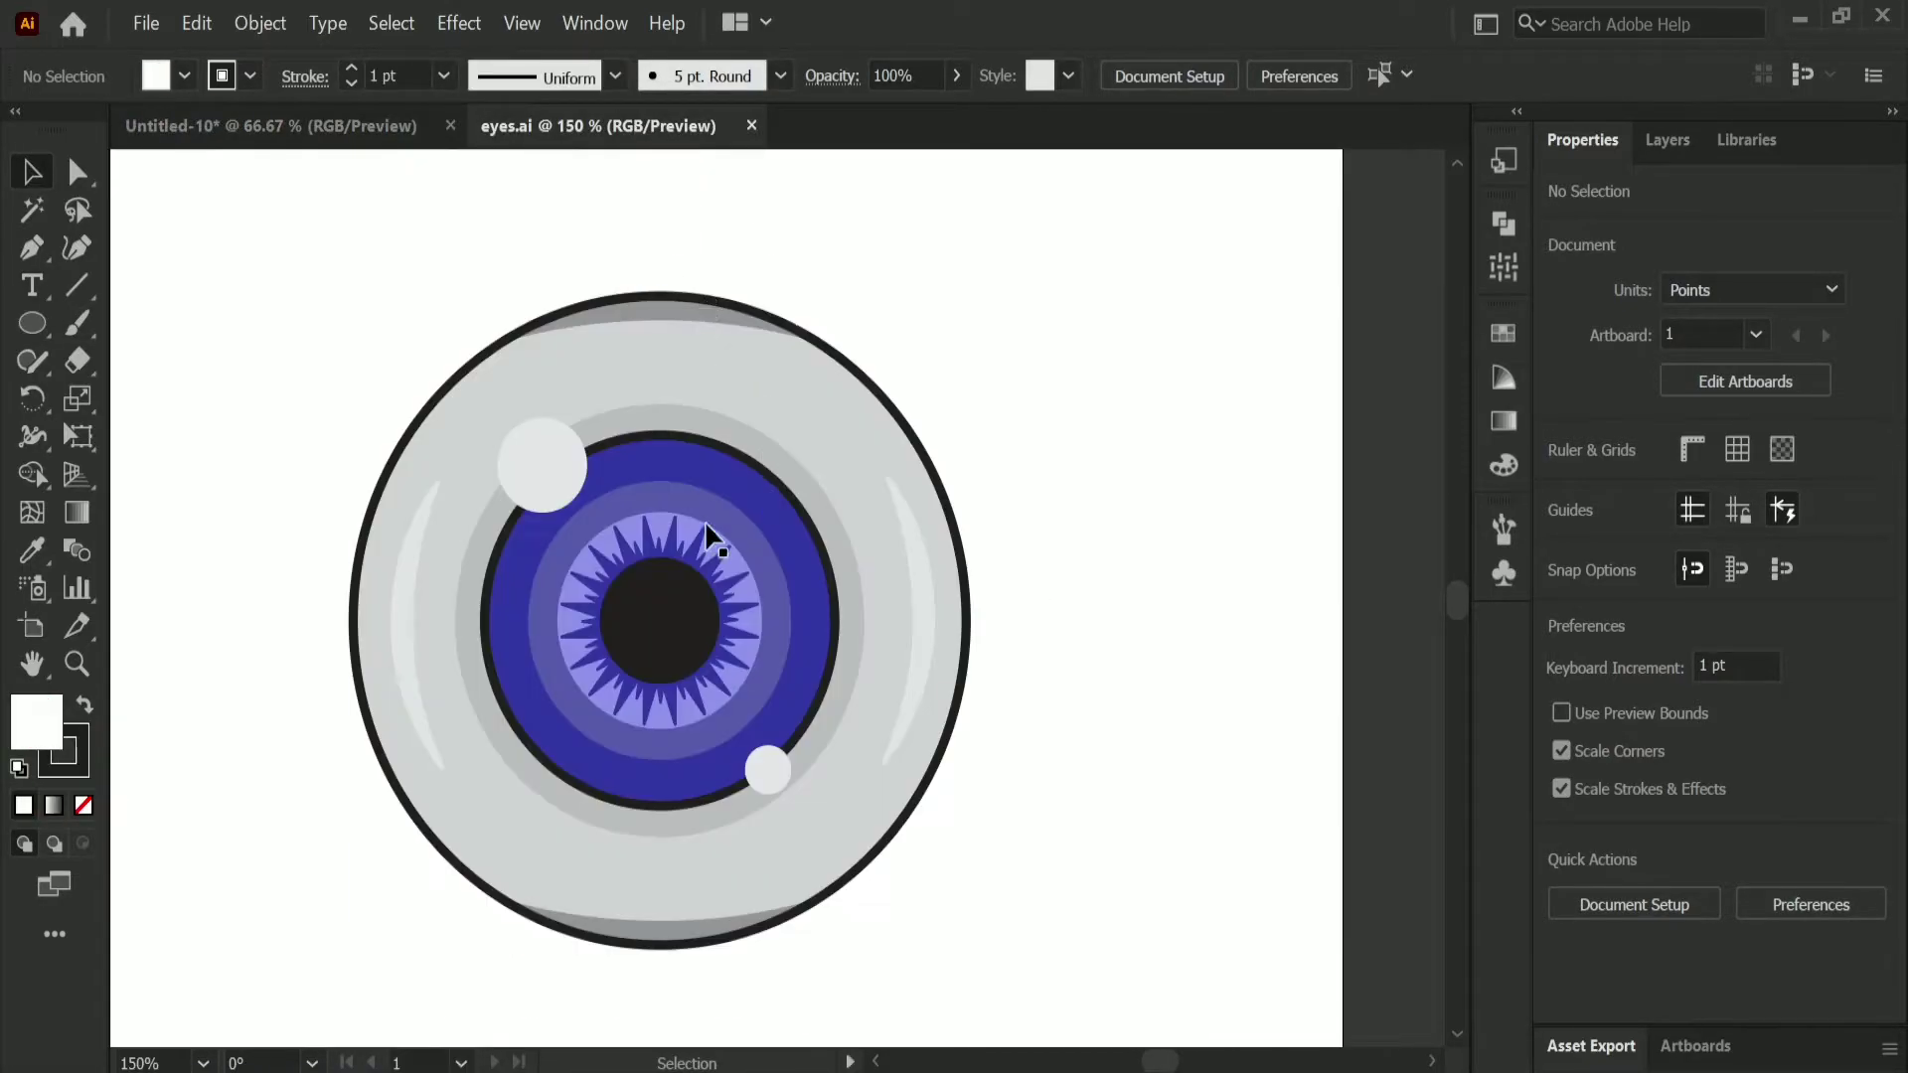
click(197, 23)
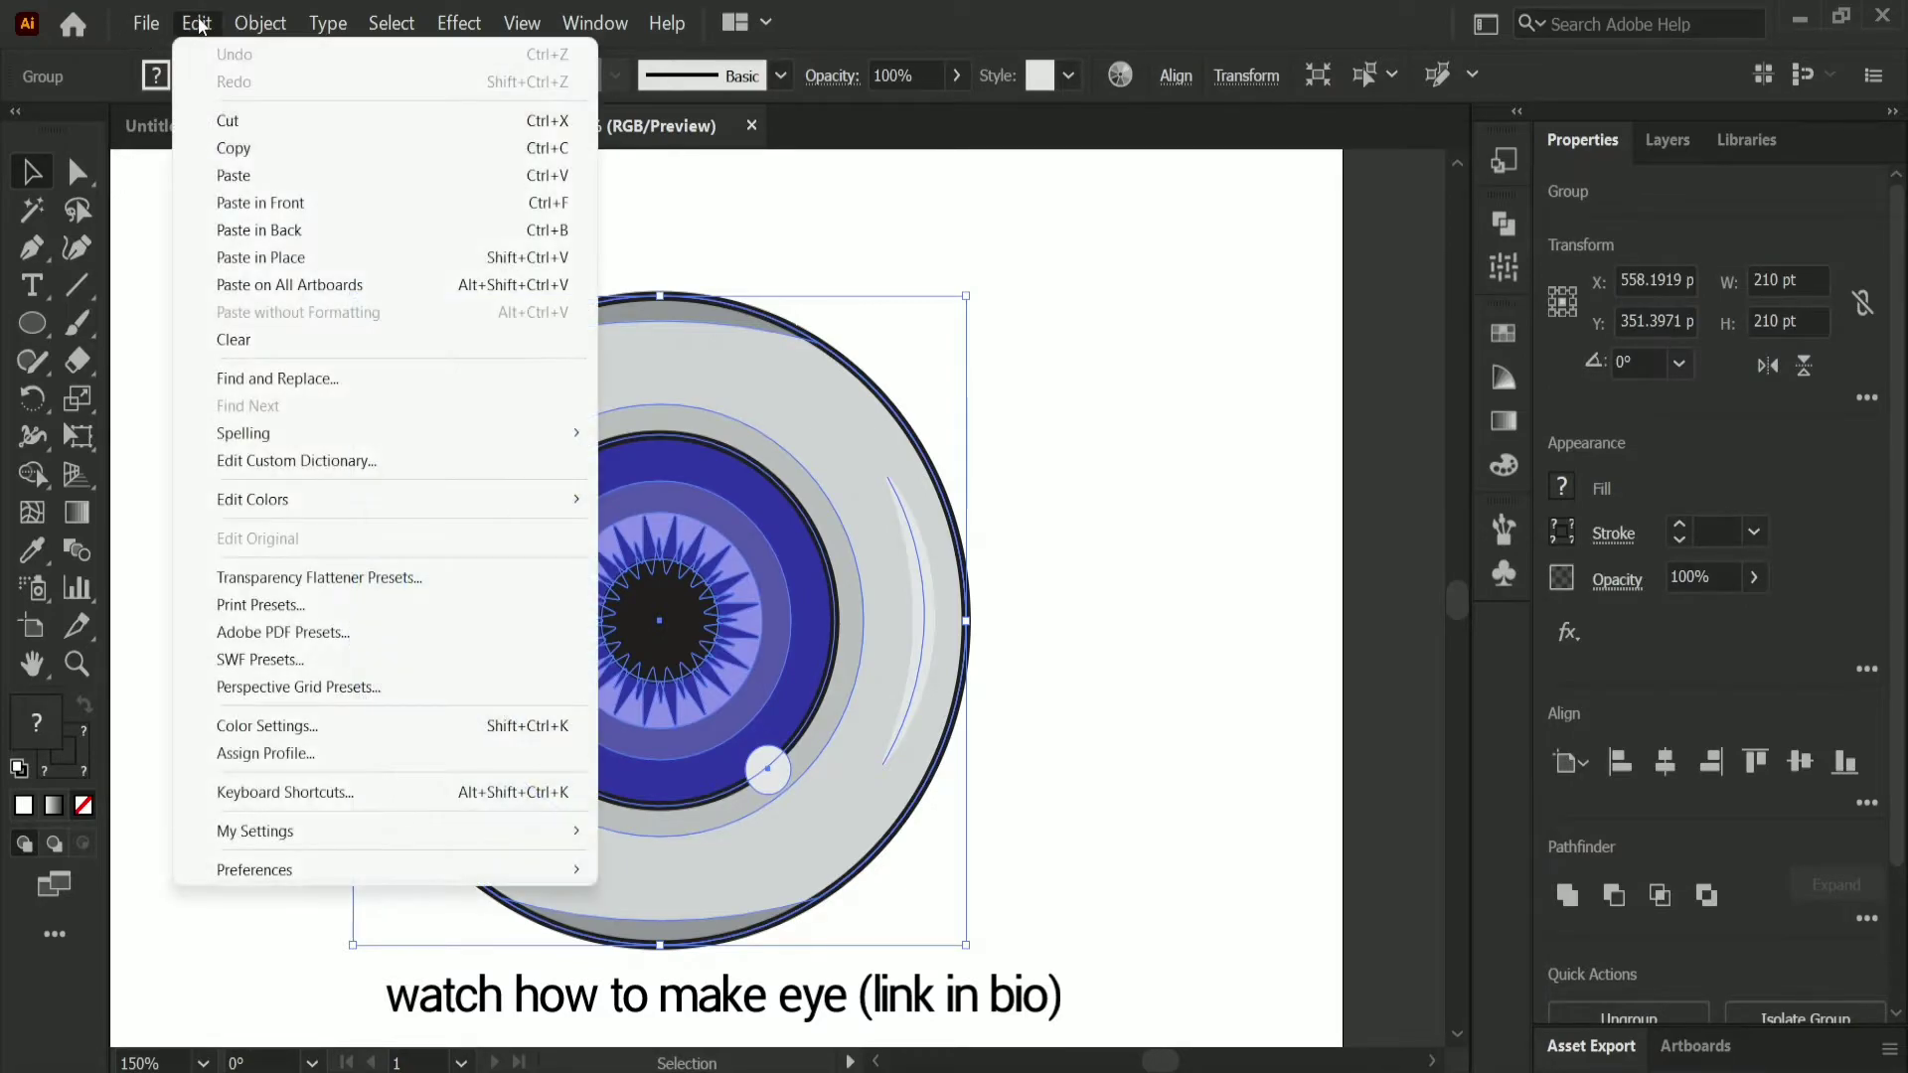
click(234, 148)
click(268, 125)
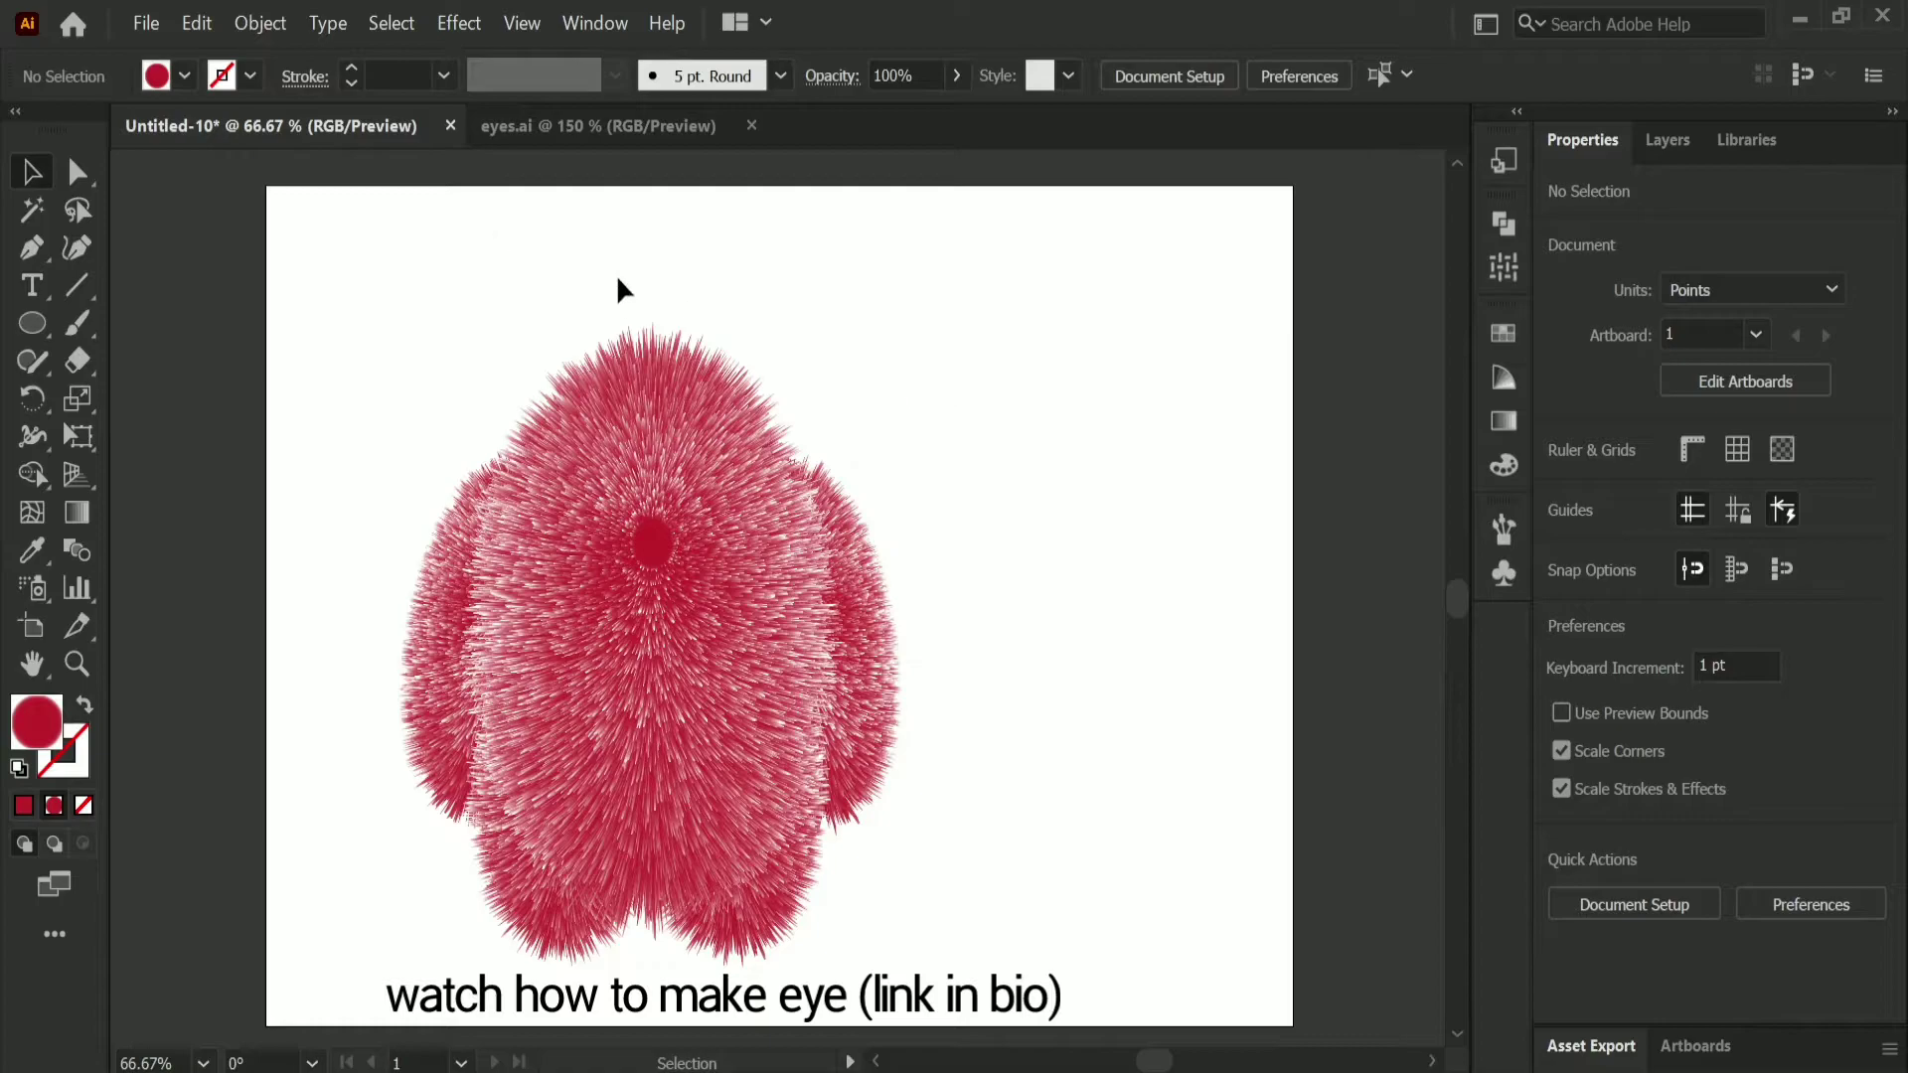
click(195, 20)
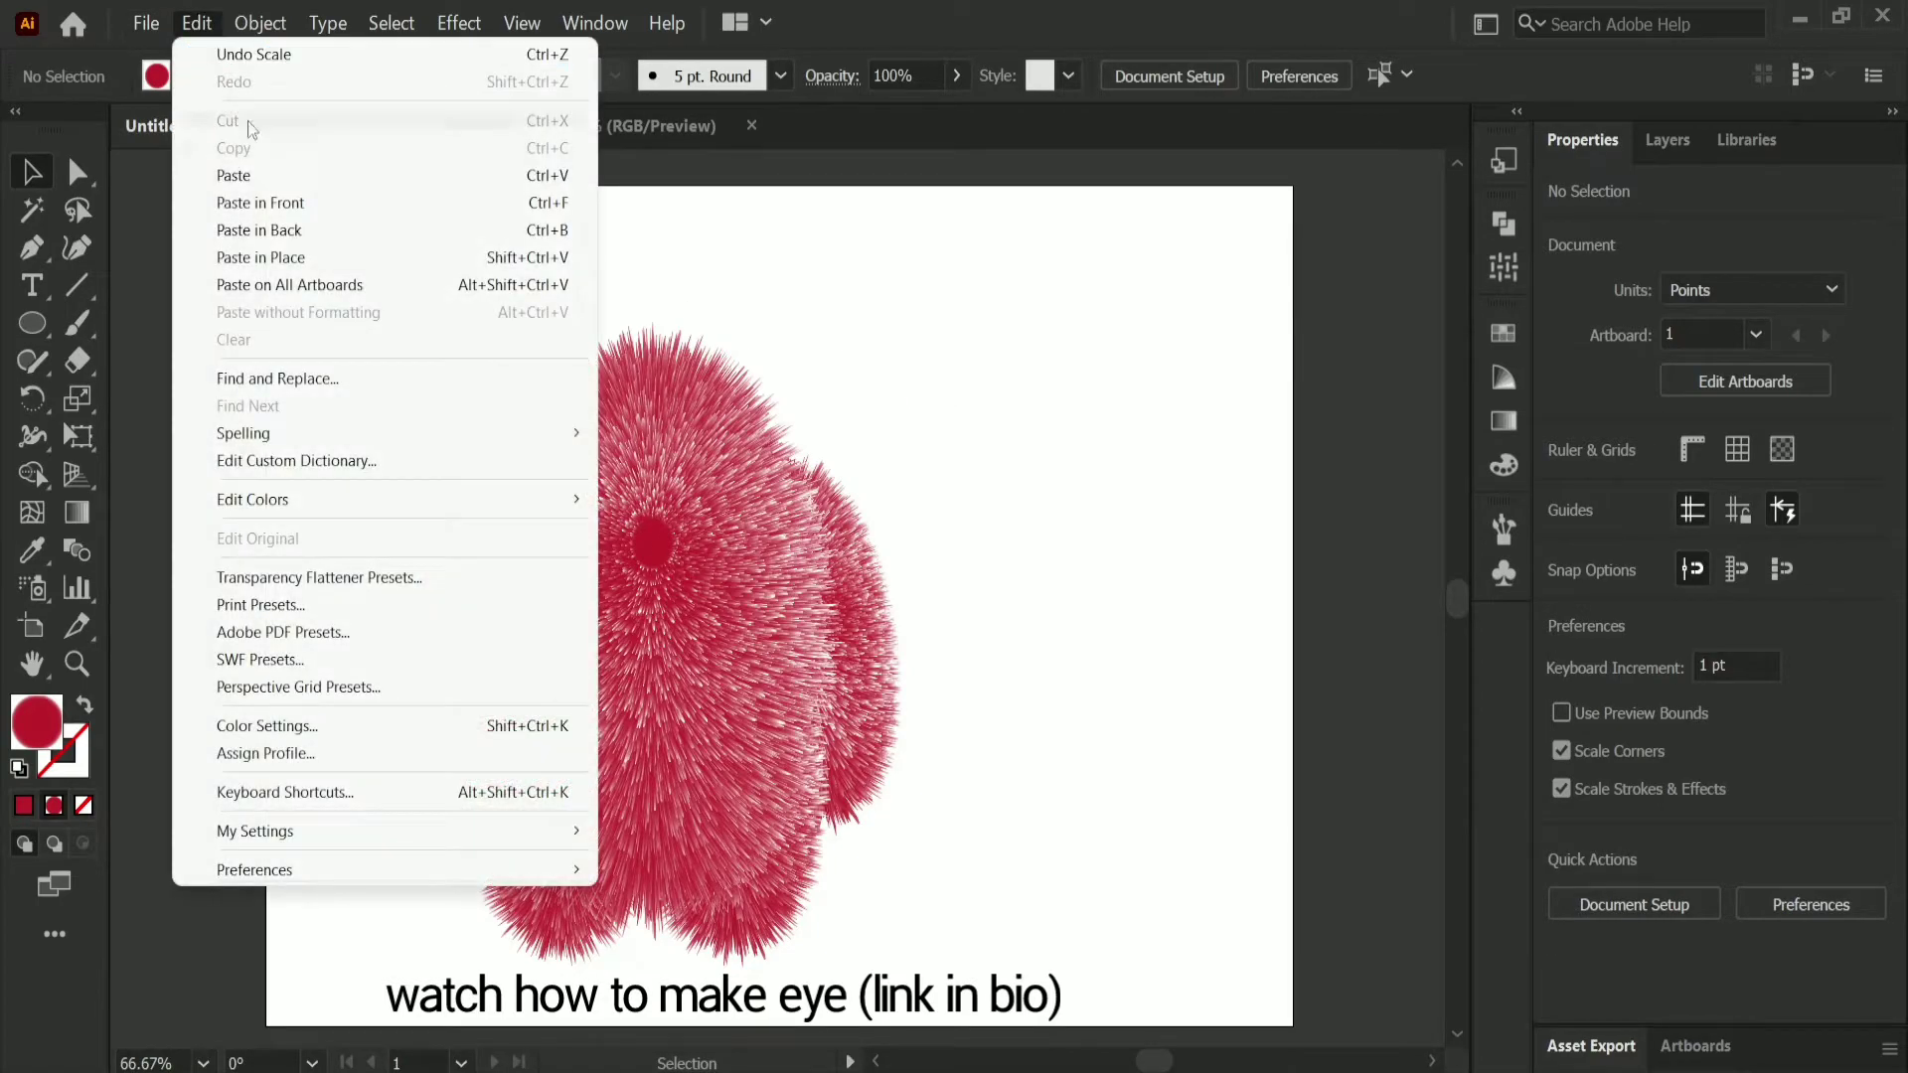
click(265, 176)
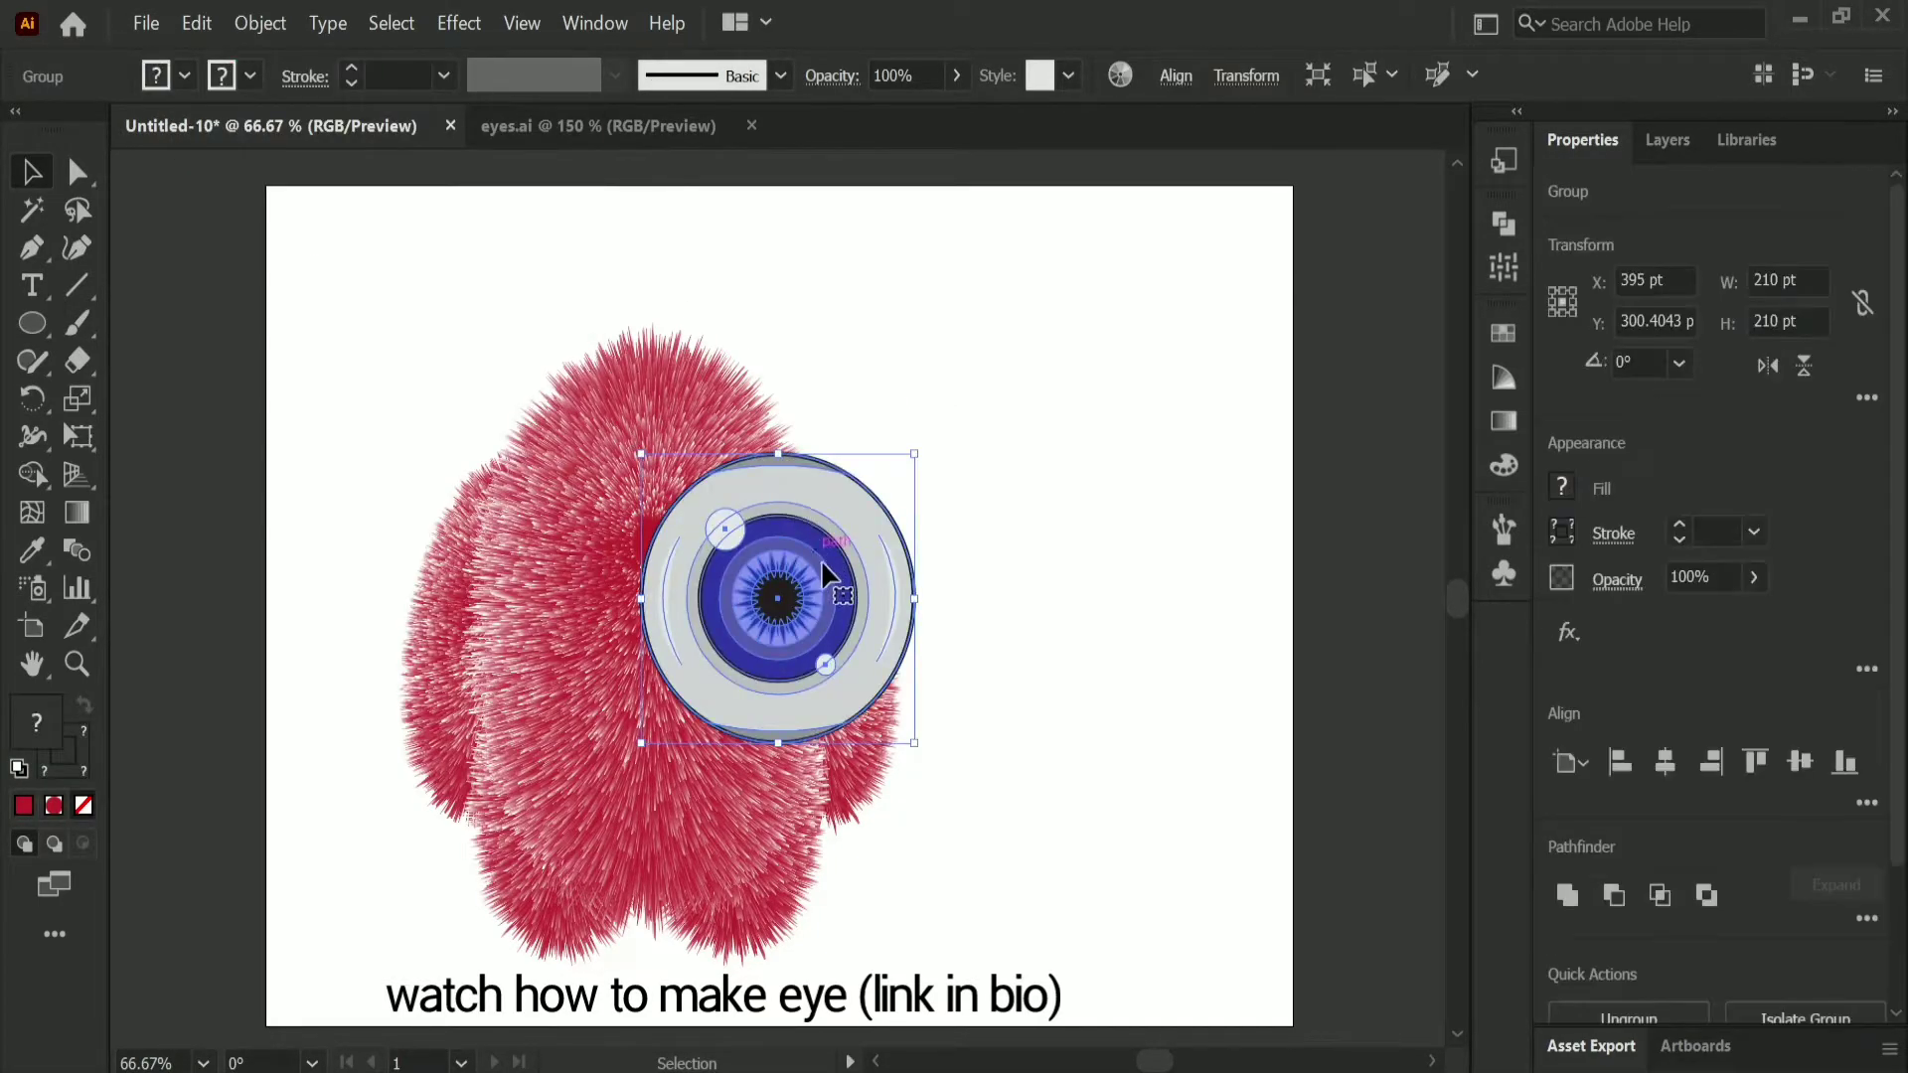
drag(914, 453, 658, 559)
click(908, 497)
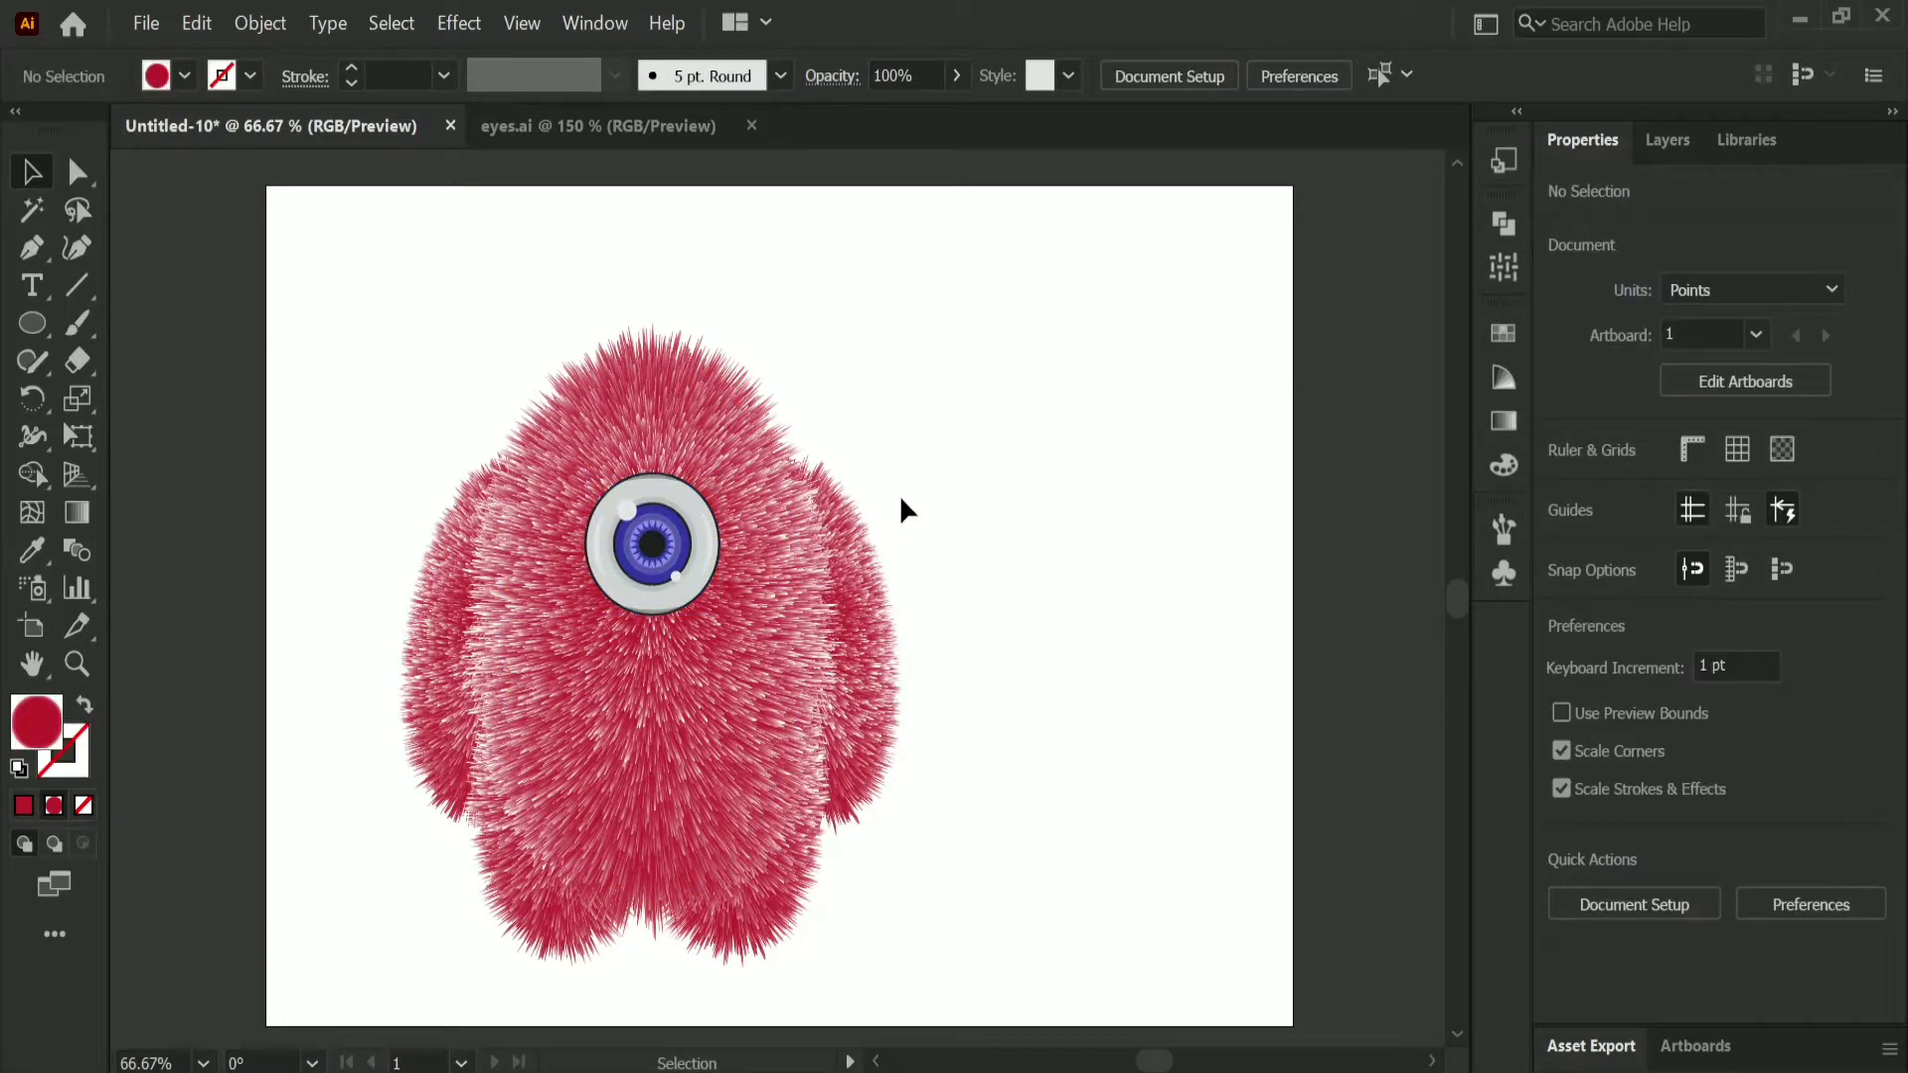
Step: Add a Drop Shadow effect to the eye with Normal mode and 68% opacity
click(695, 542)
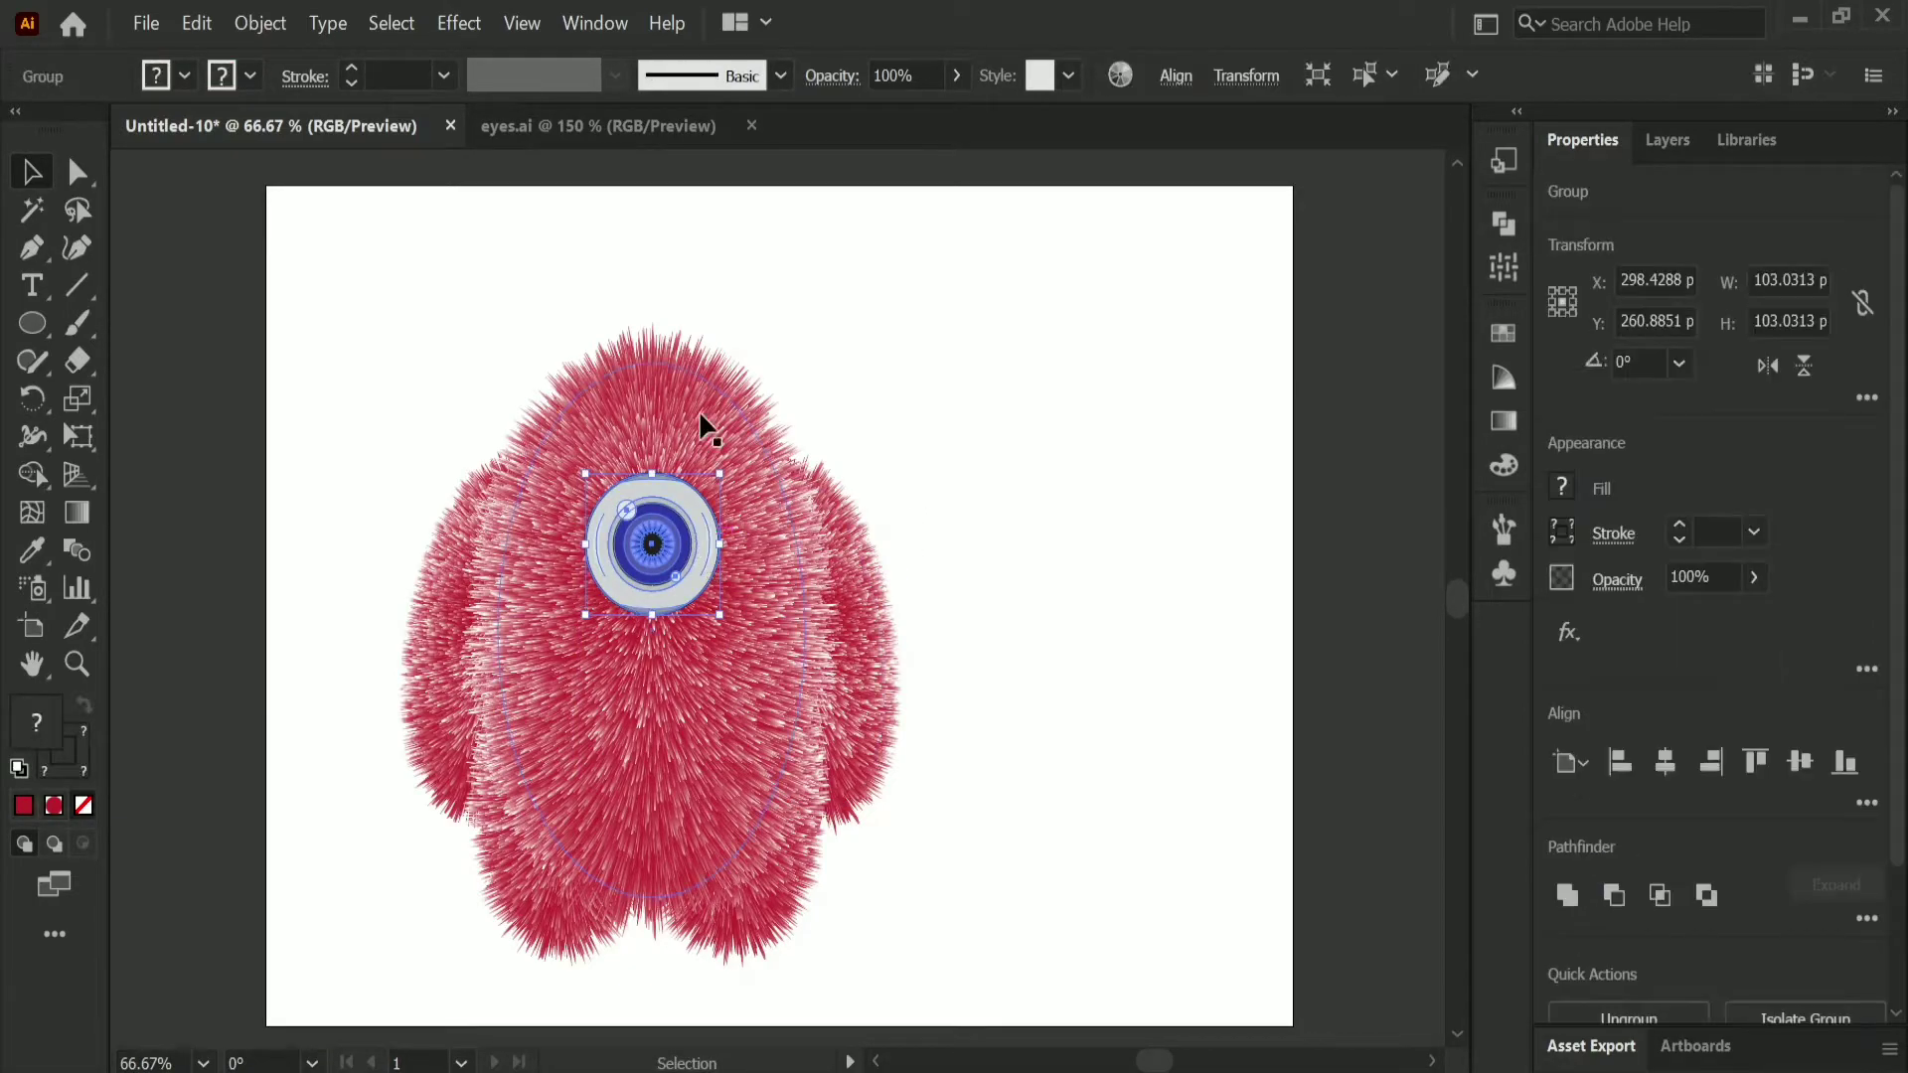
click(474, 32)
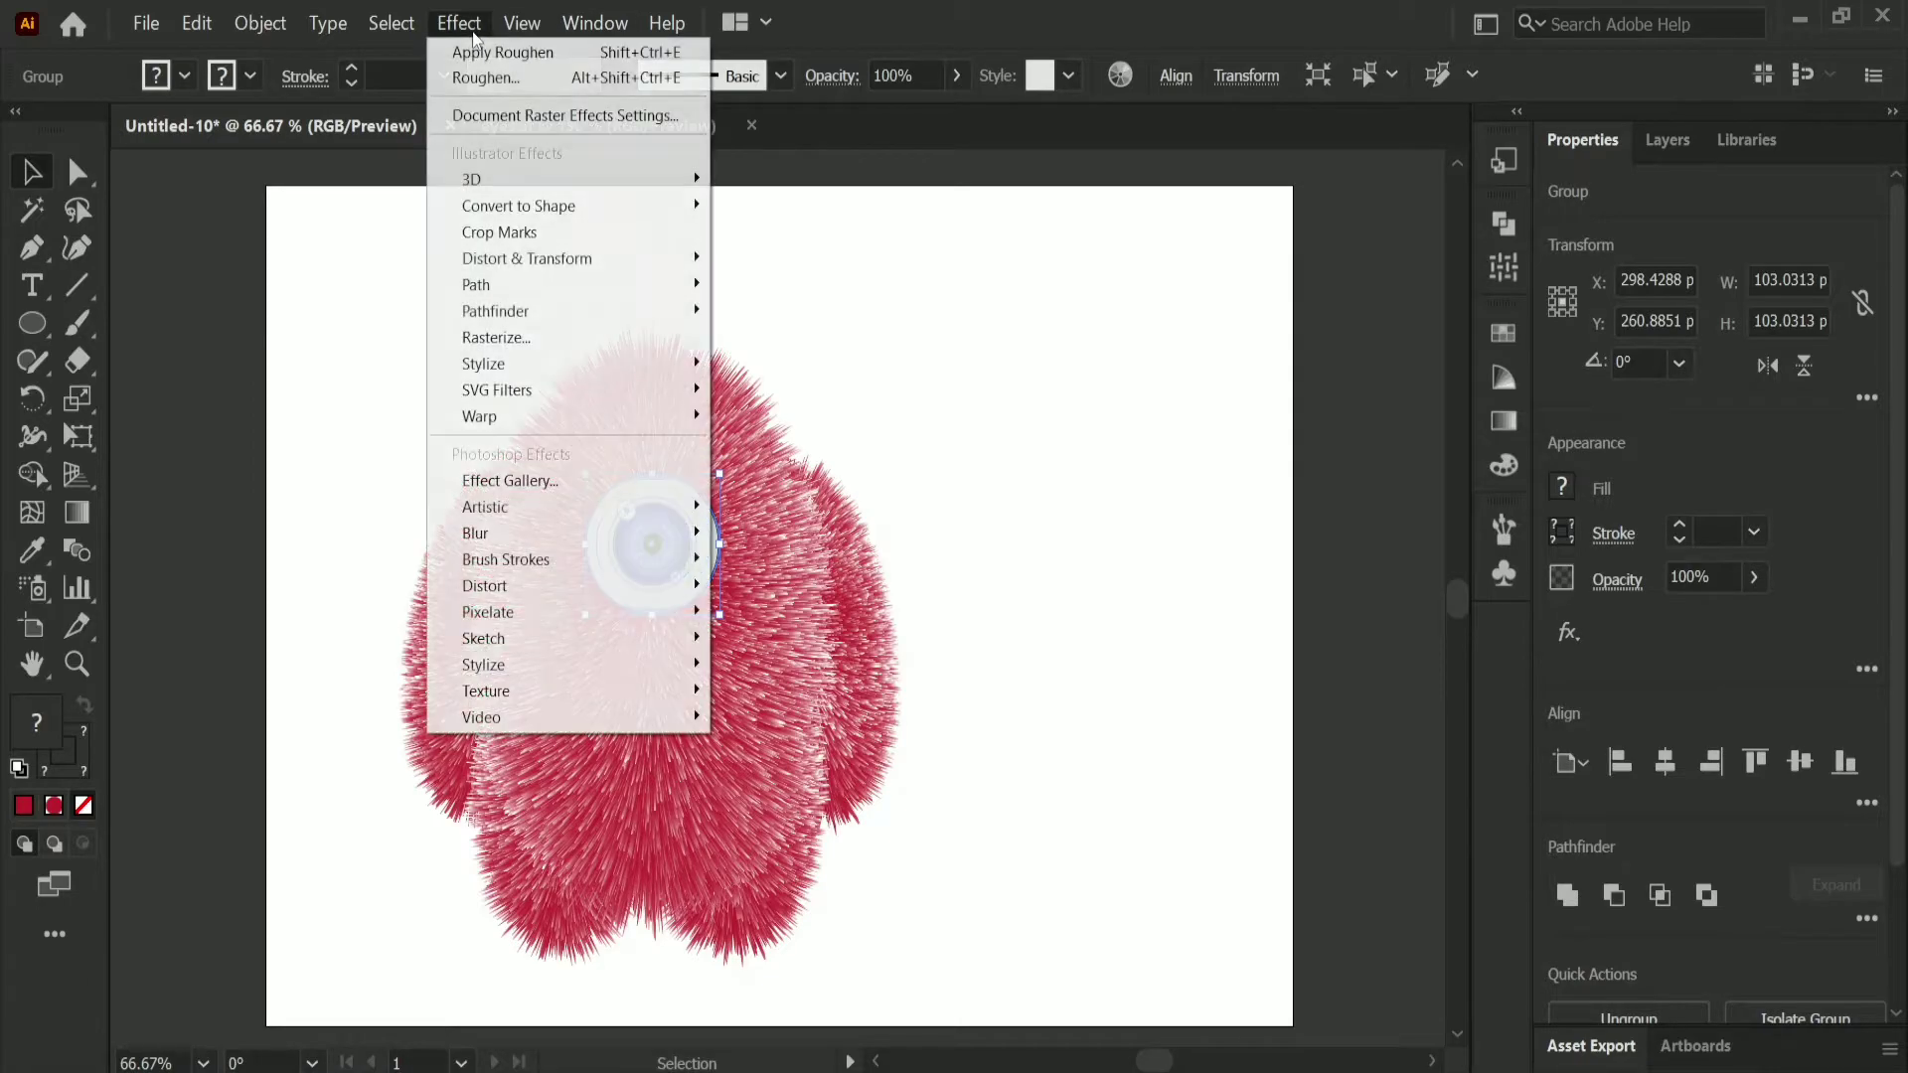
mouse_move(551, 367)
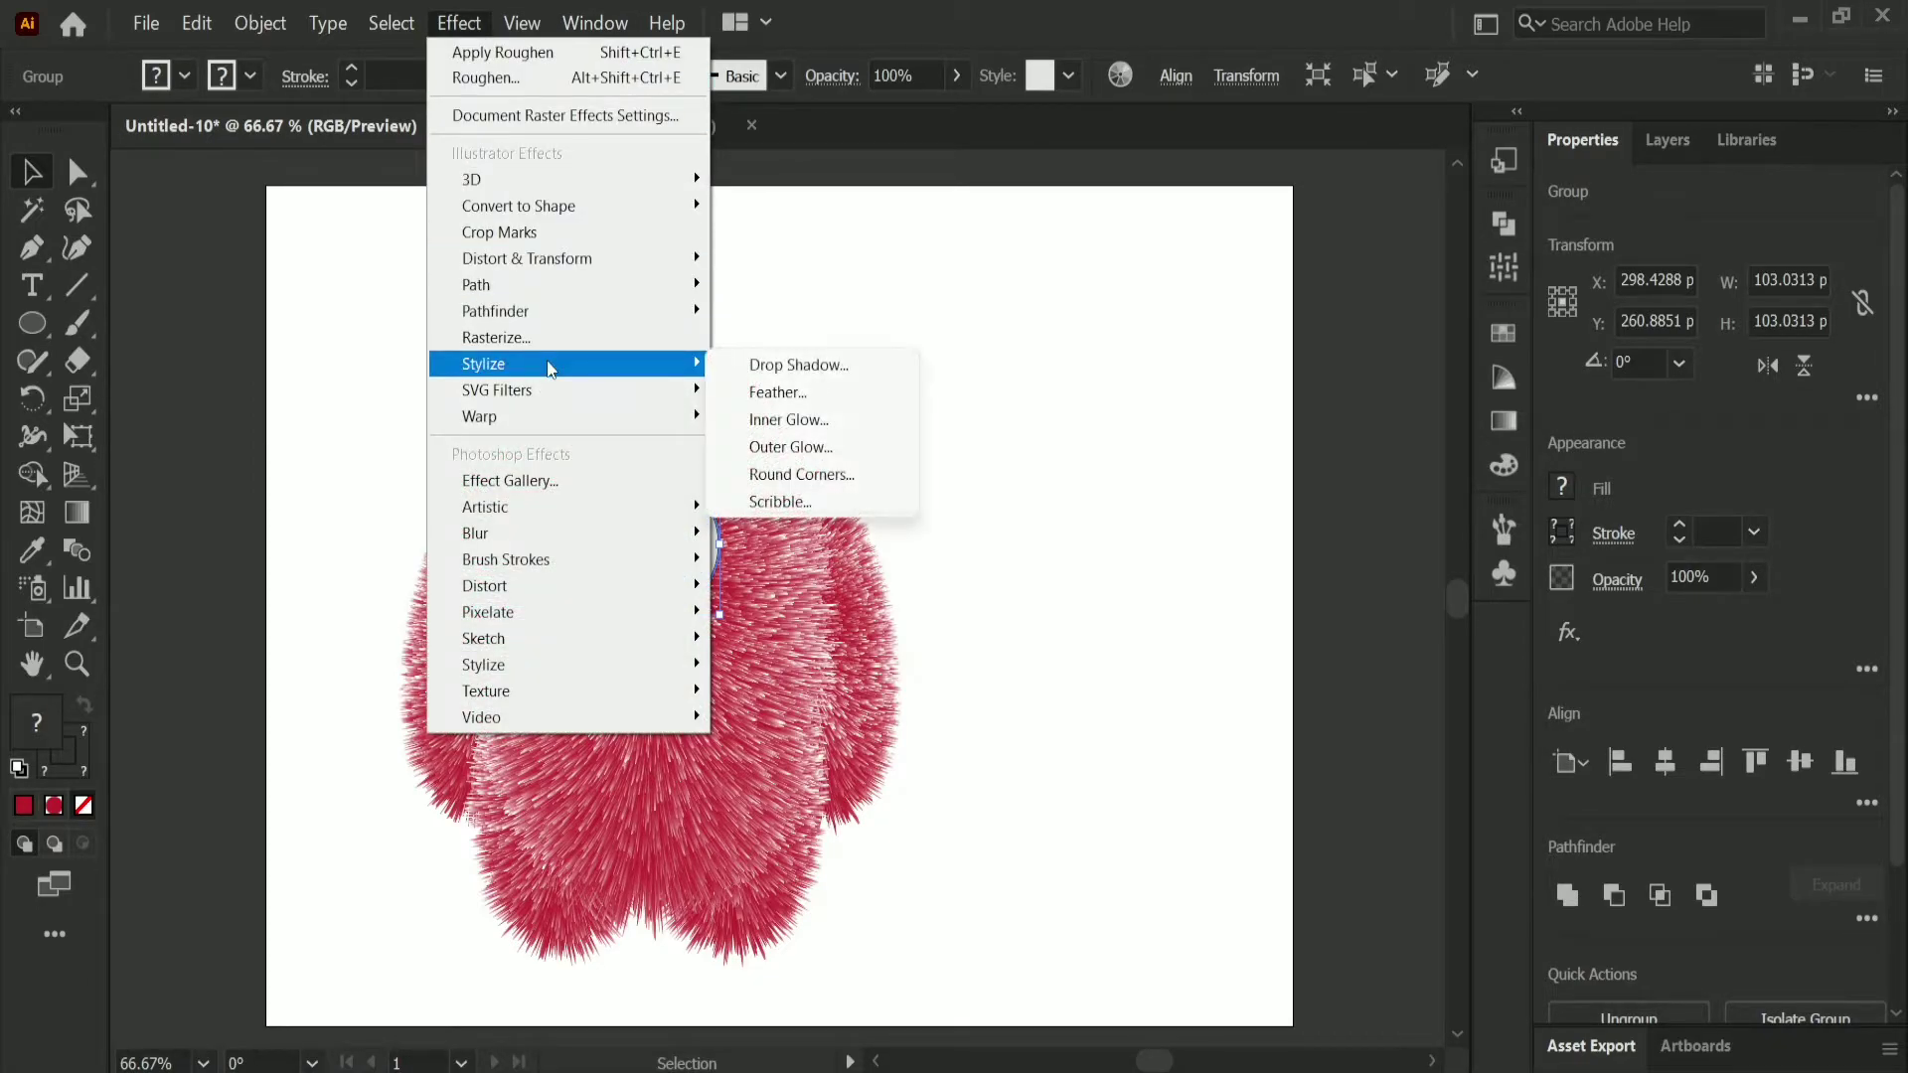
click(778, 374)
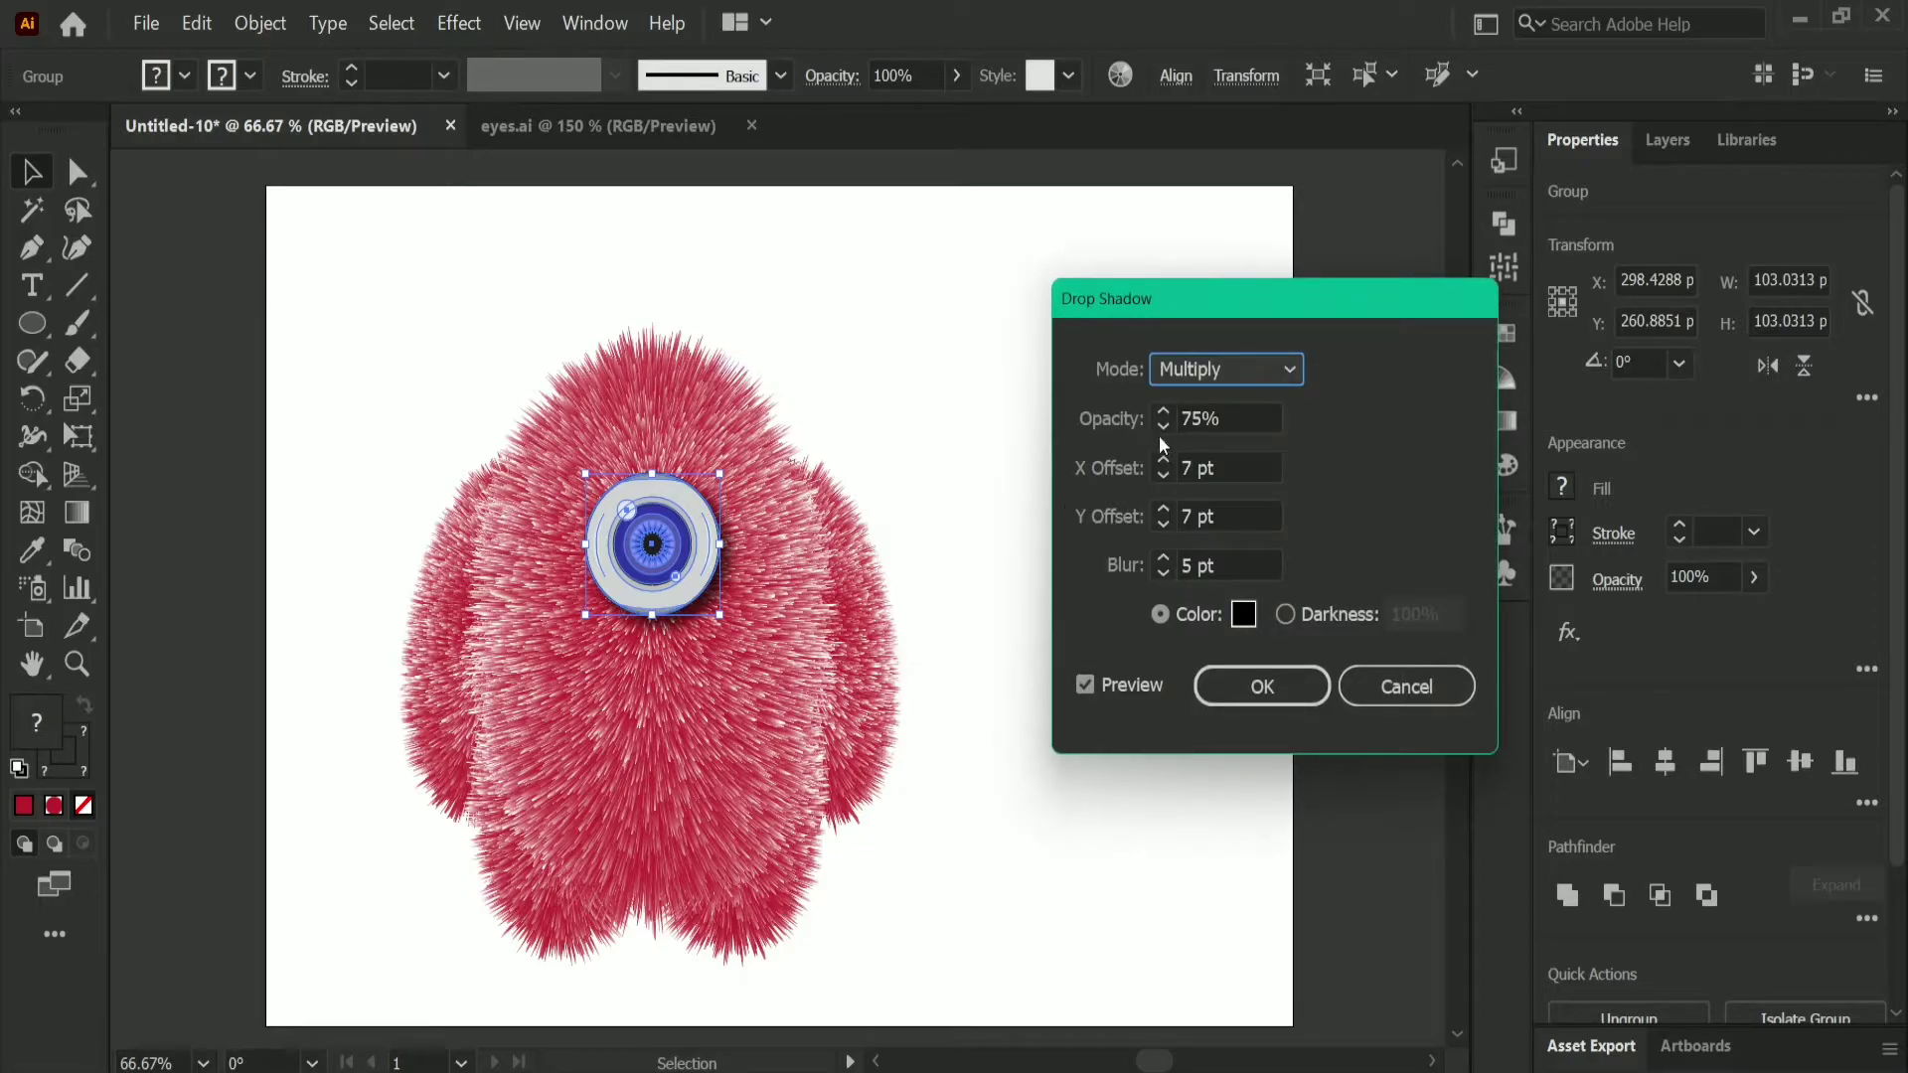
click(1273, 372)
click(1249, 406)
click(1230, 420)
key(Down)
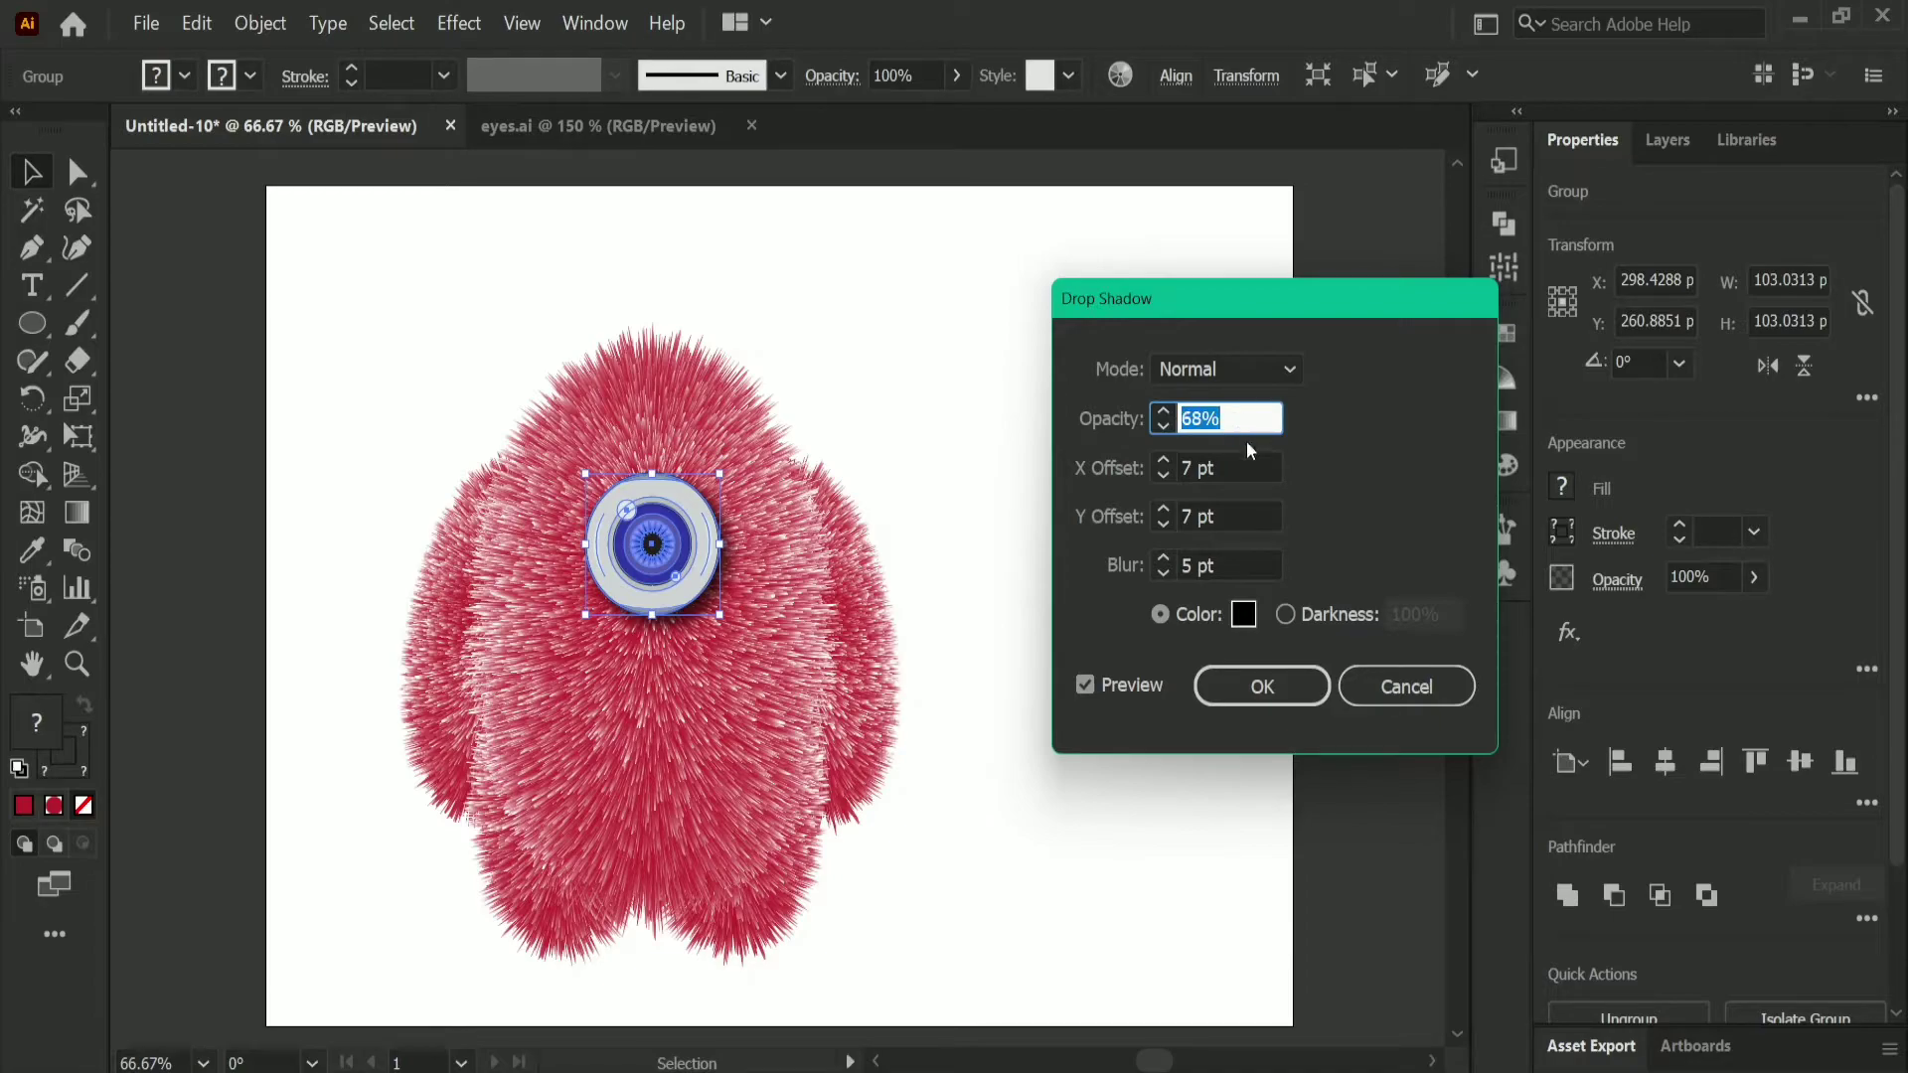
Step: Apply the eye's shadow with X offset 5 pt, Y offset 2 pt and blur 6 pt, and move the eye up about 10 pt
click(1257, 467)
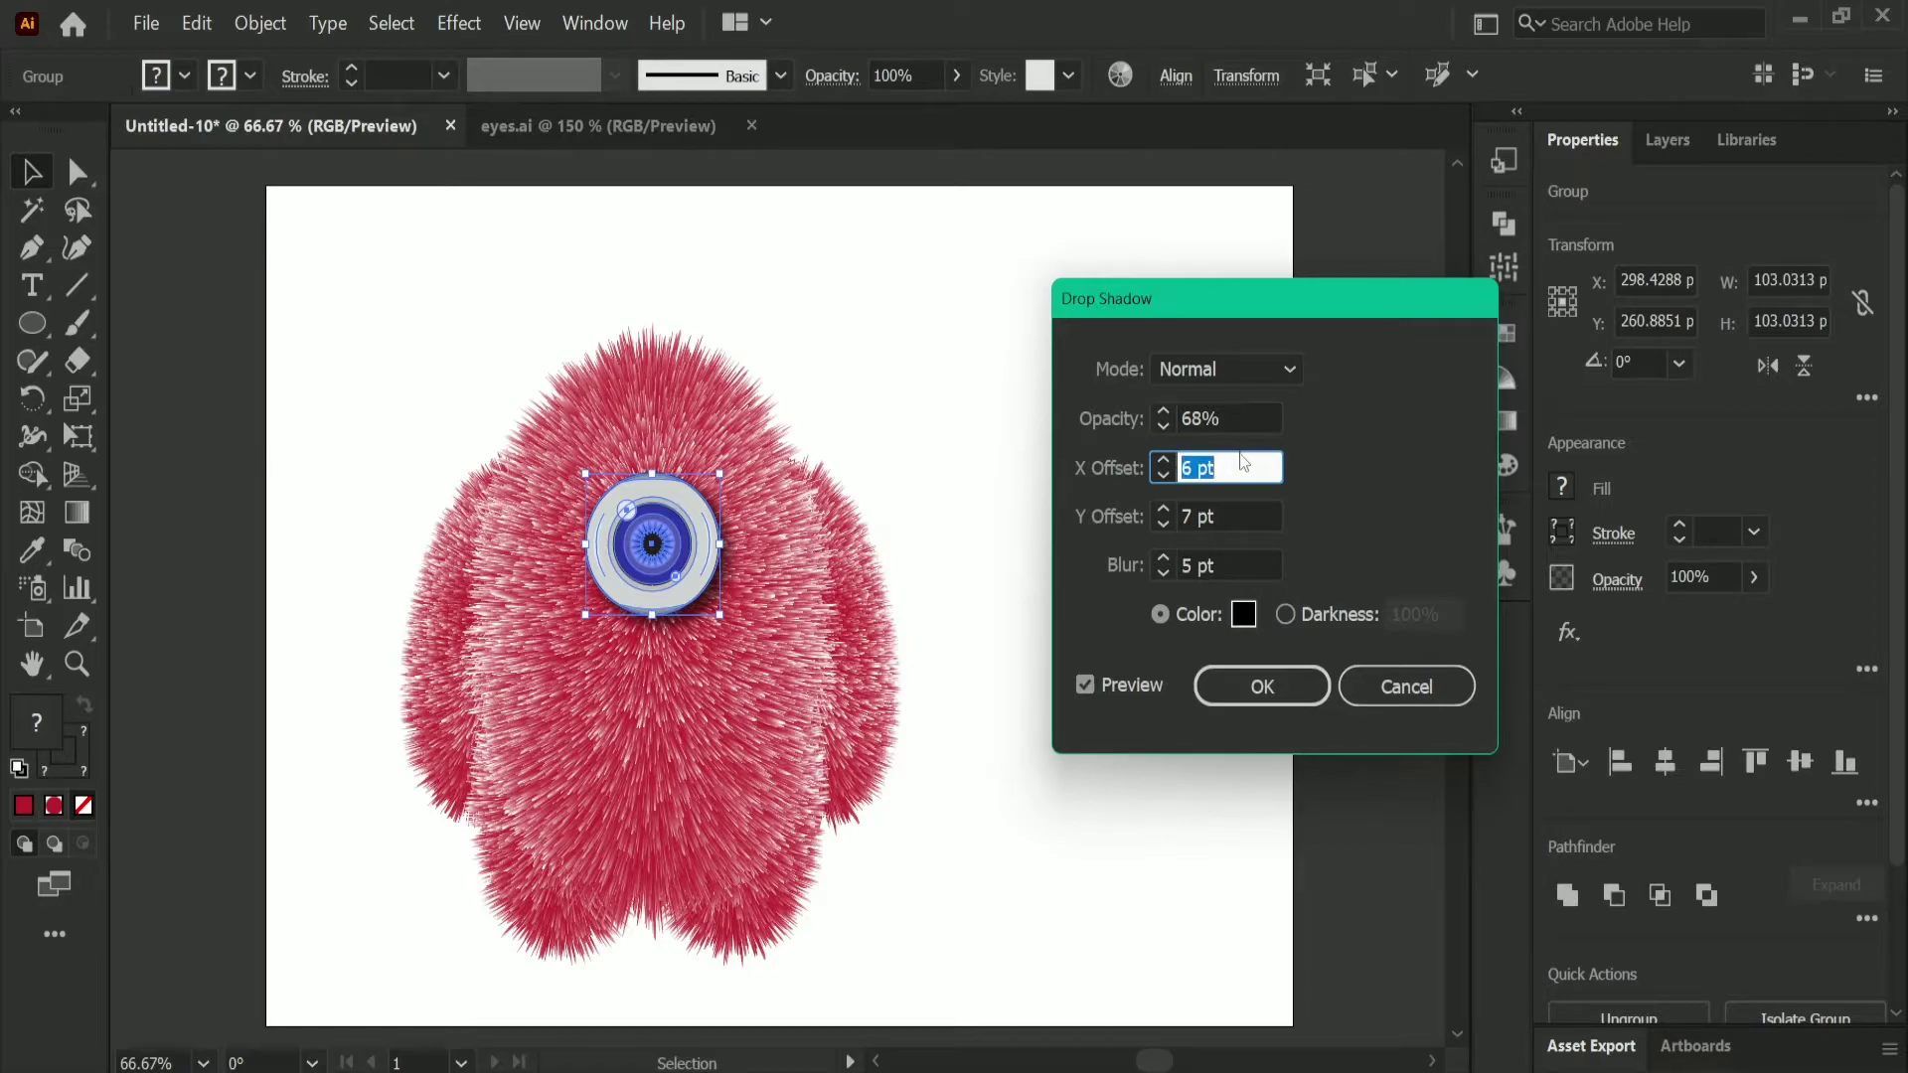
click(1244, 514)
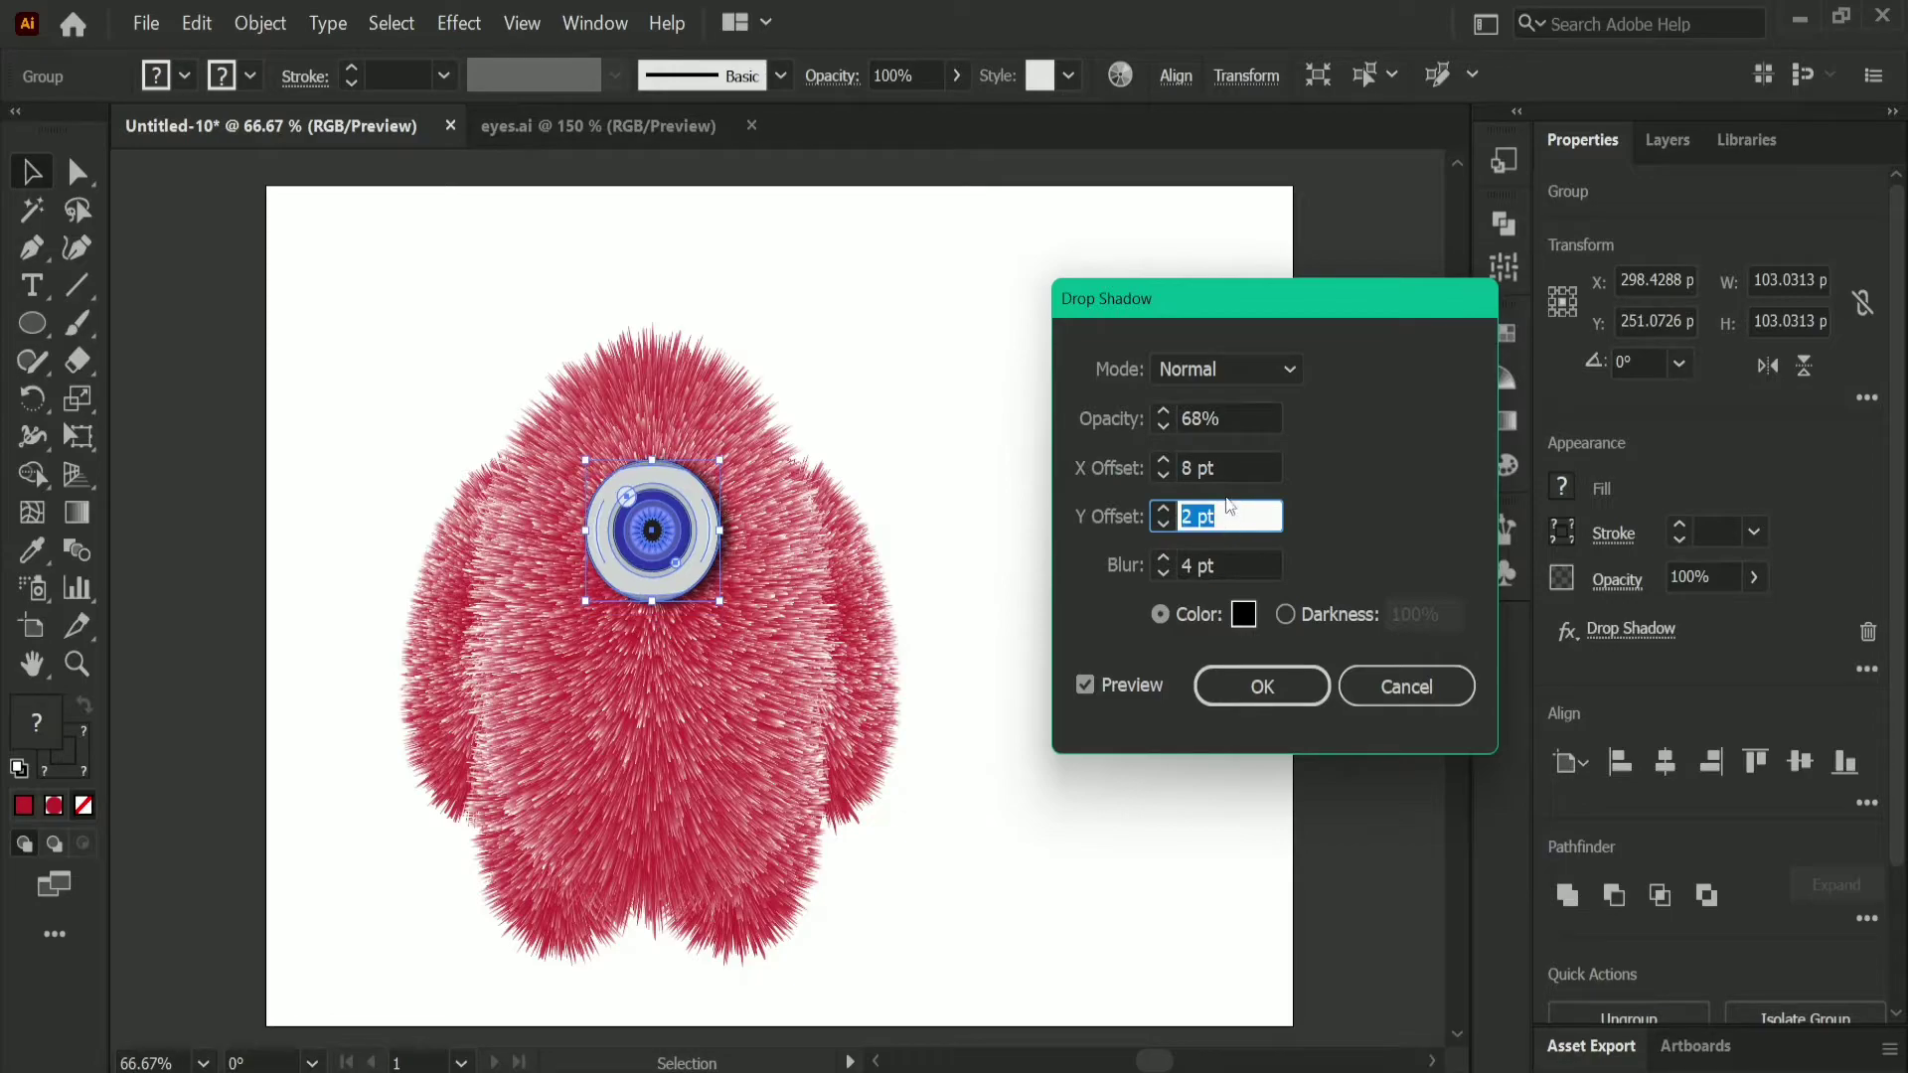
click(1220, 464)
key(Up)
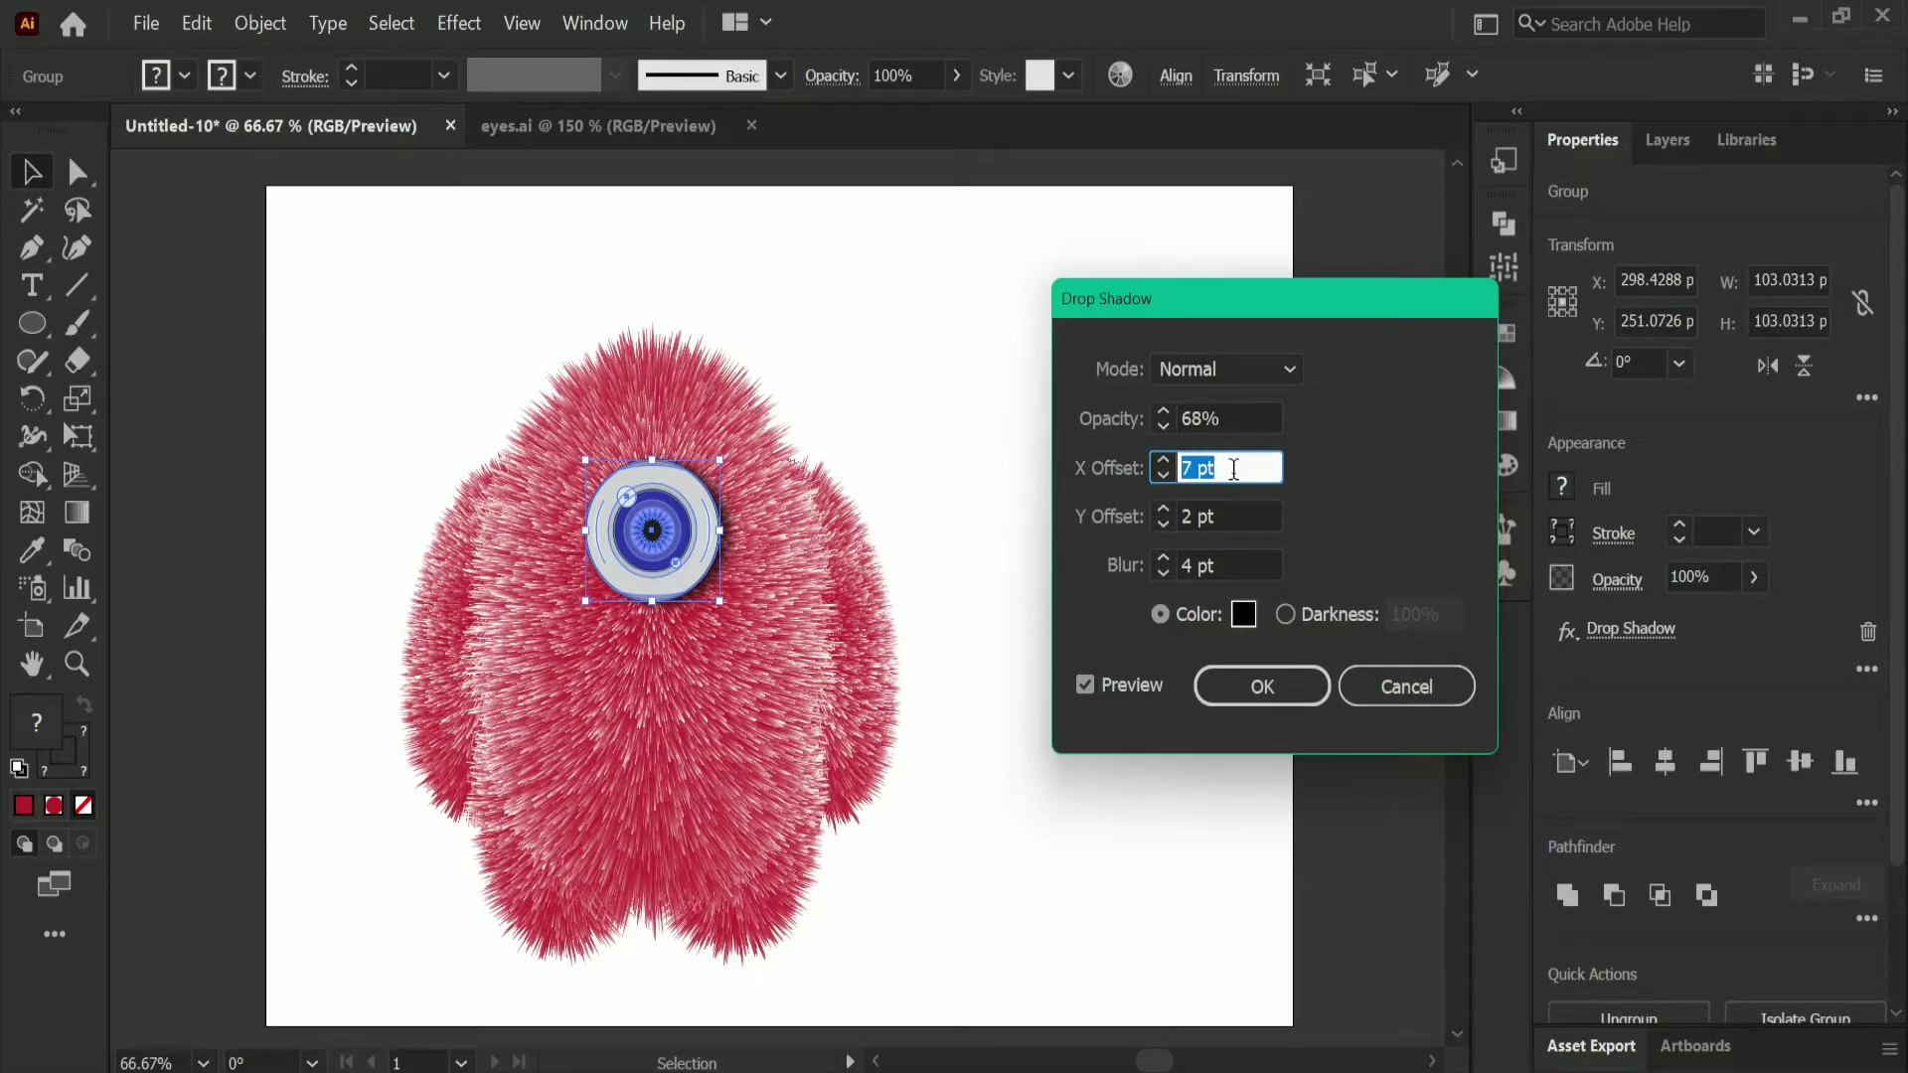
click(1232, 565)
key(Up)
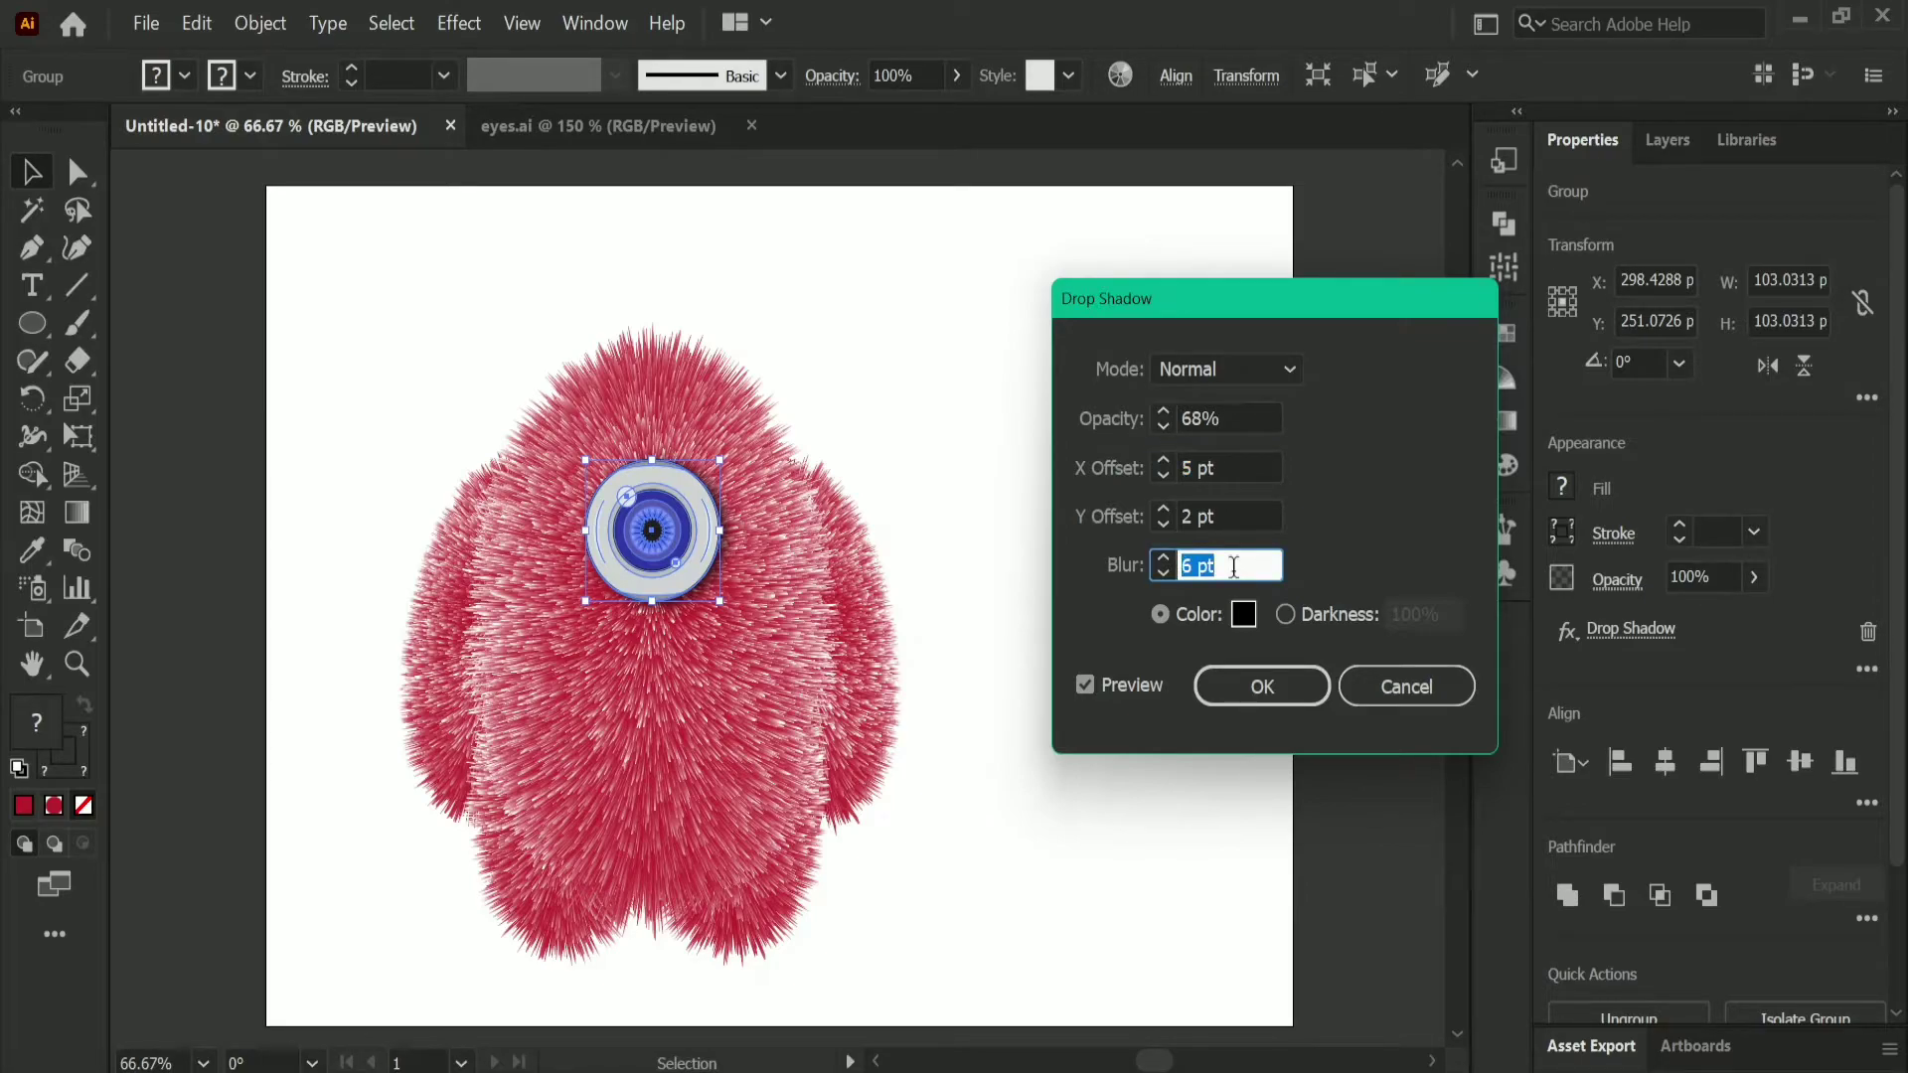
click(1246, 684)
click(1153, 714)
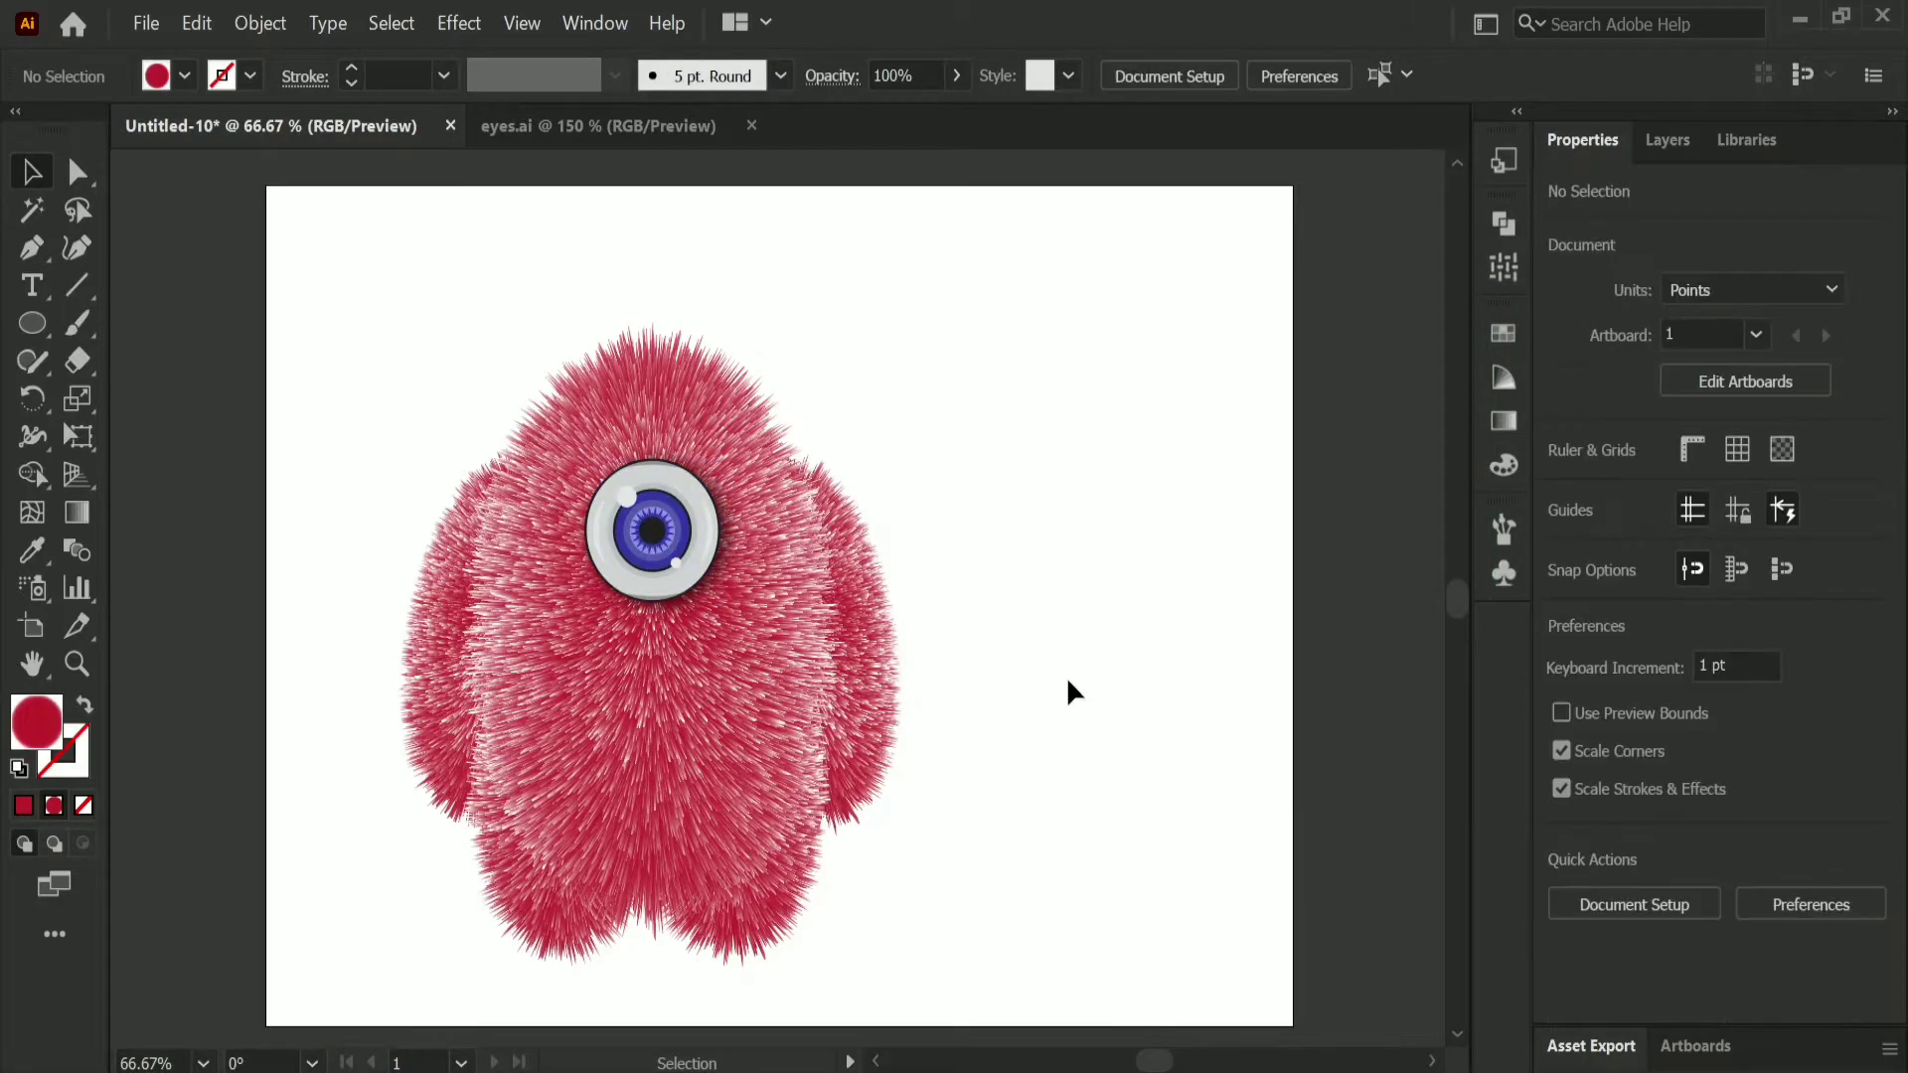
Step: Draw a closed, straight-edged forked antler about 199 by 297 pt in the blank area beside the character with the Curvature tool
click(78, 247)
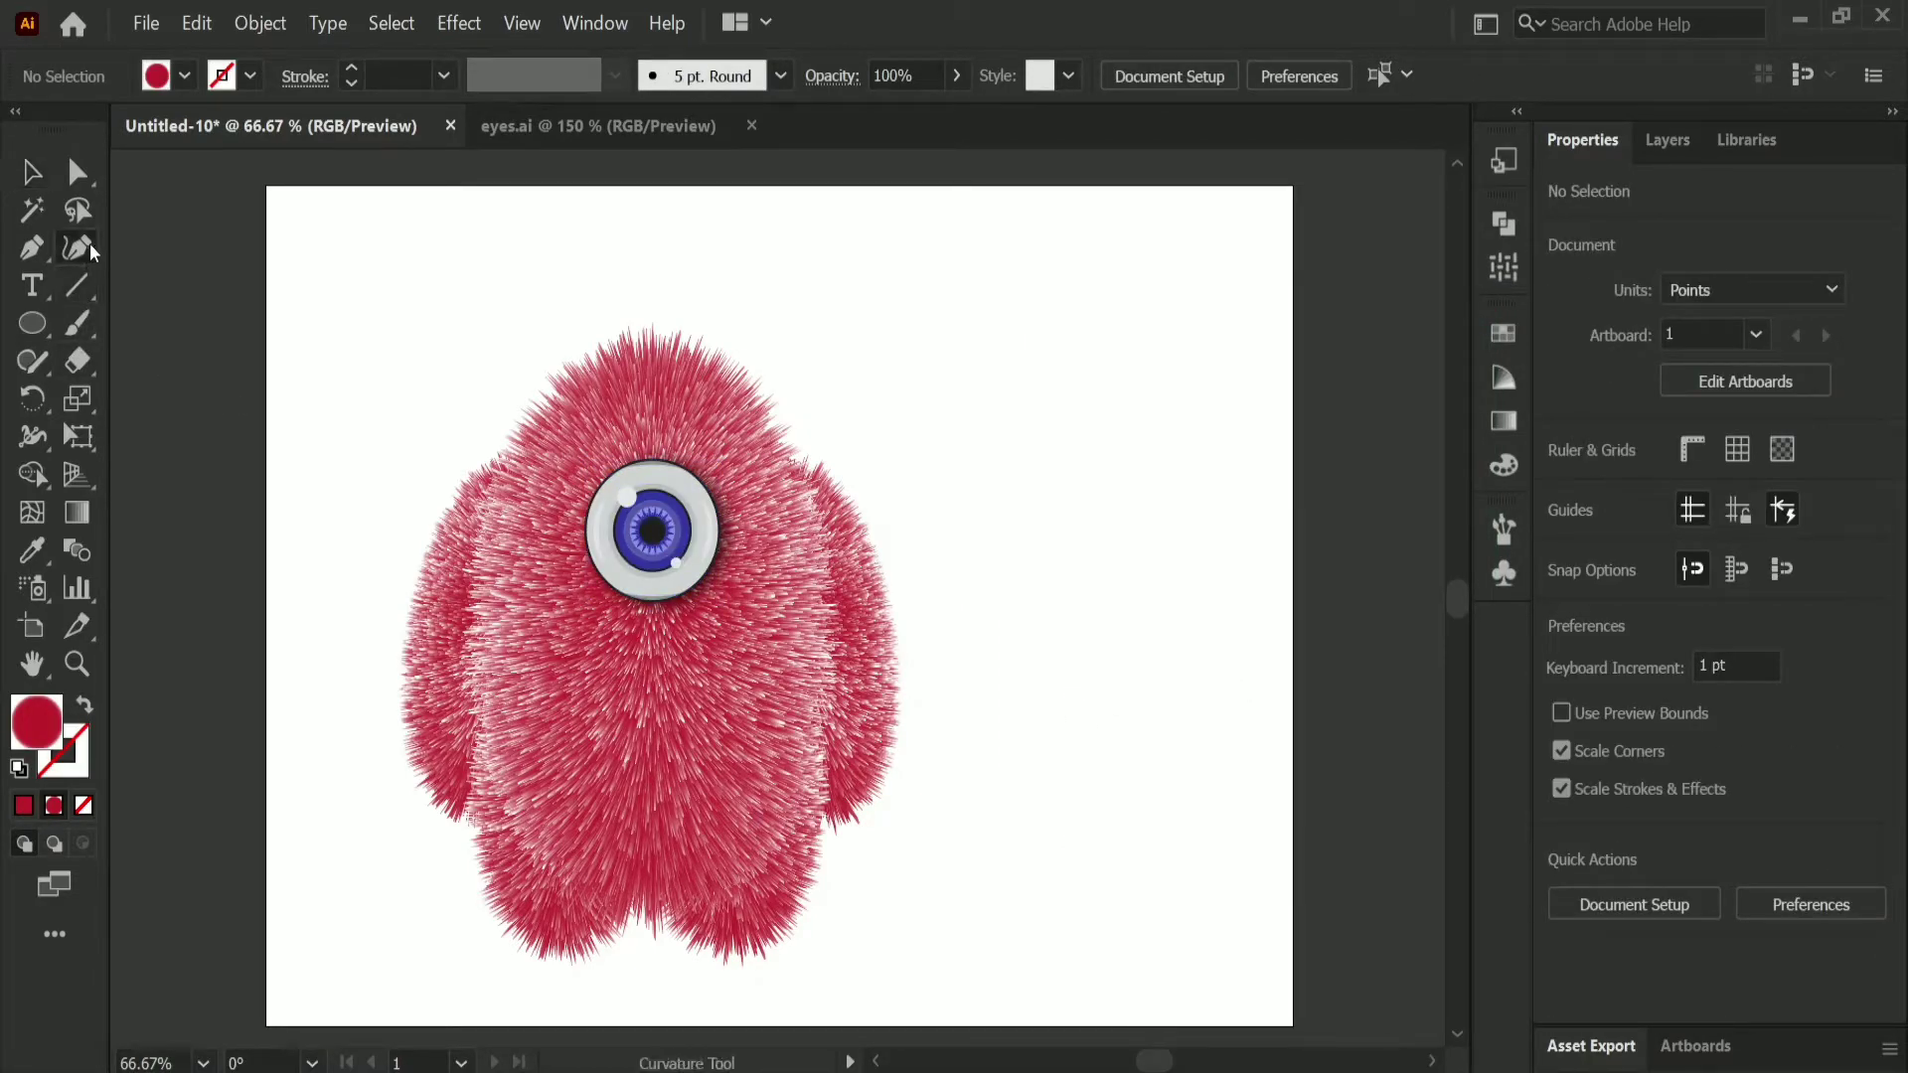
click(1085, 757)
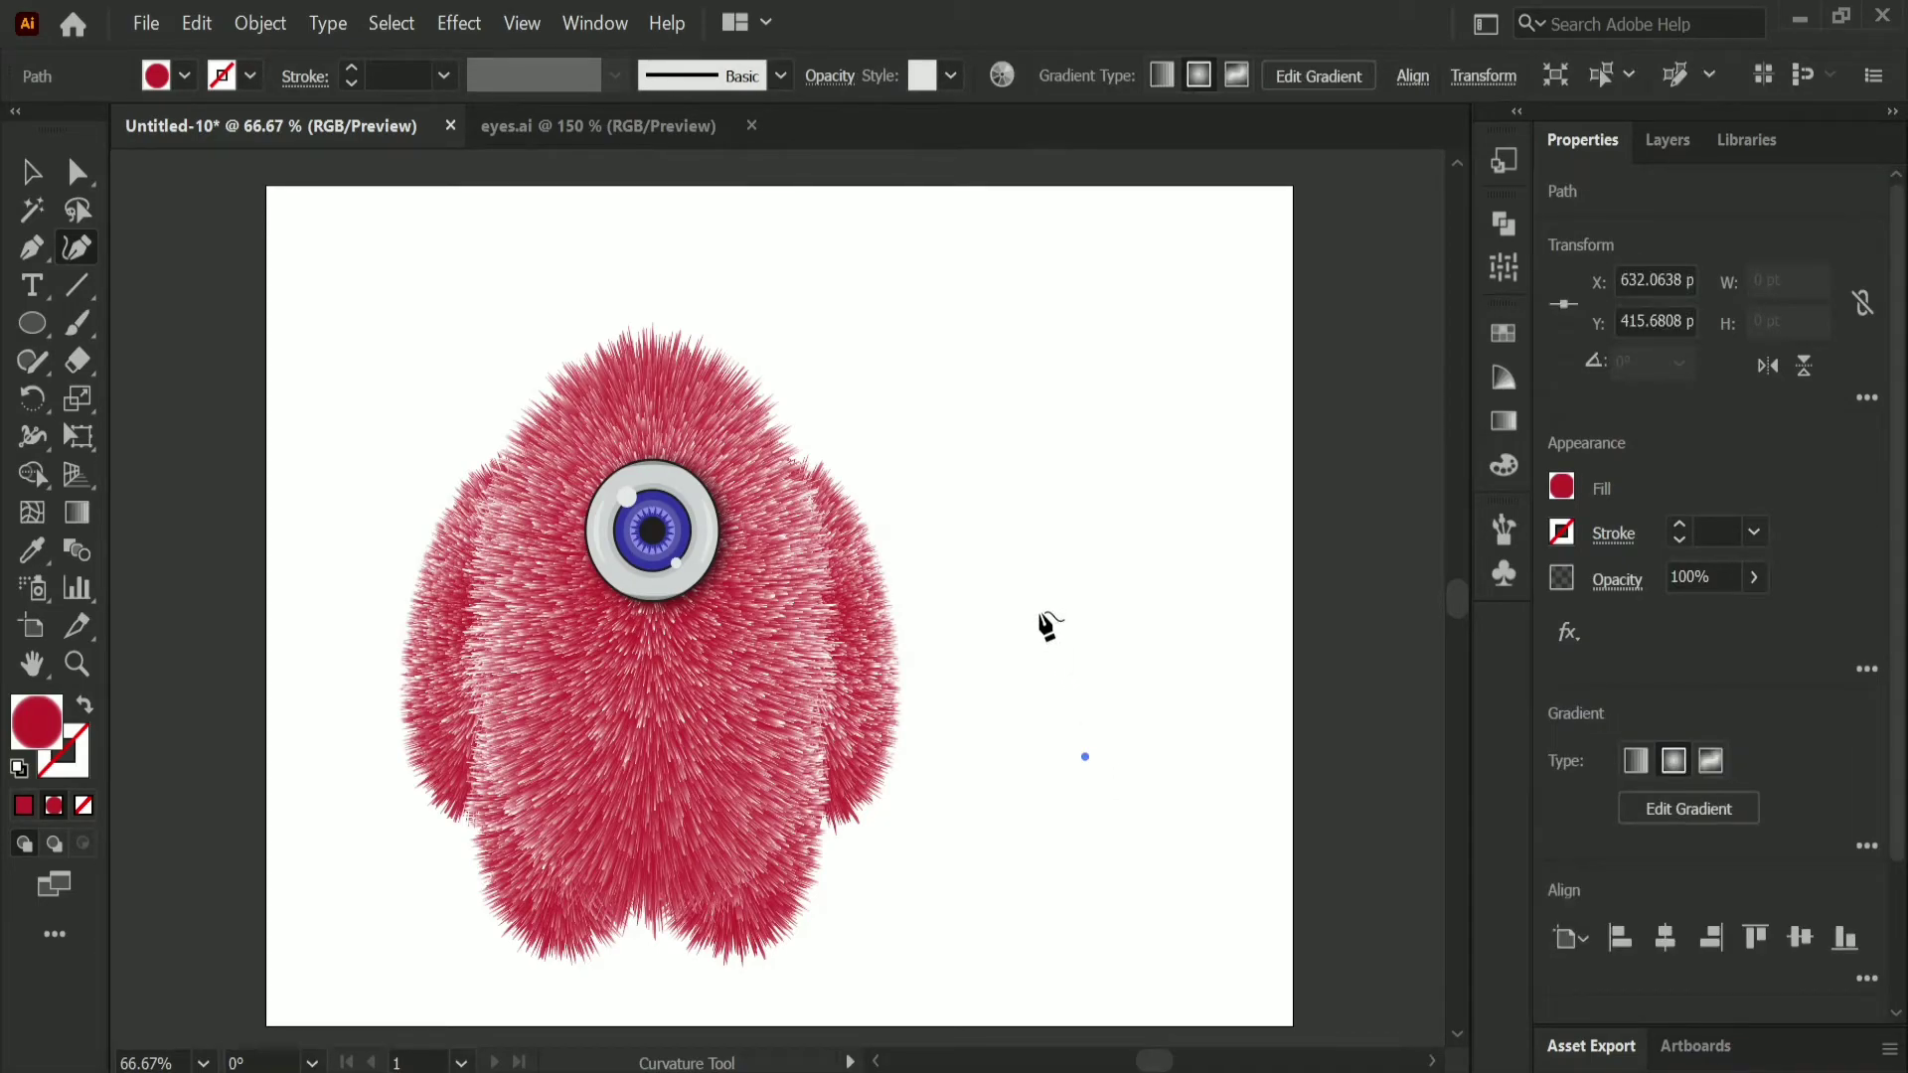
click(1002, 537)
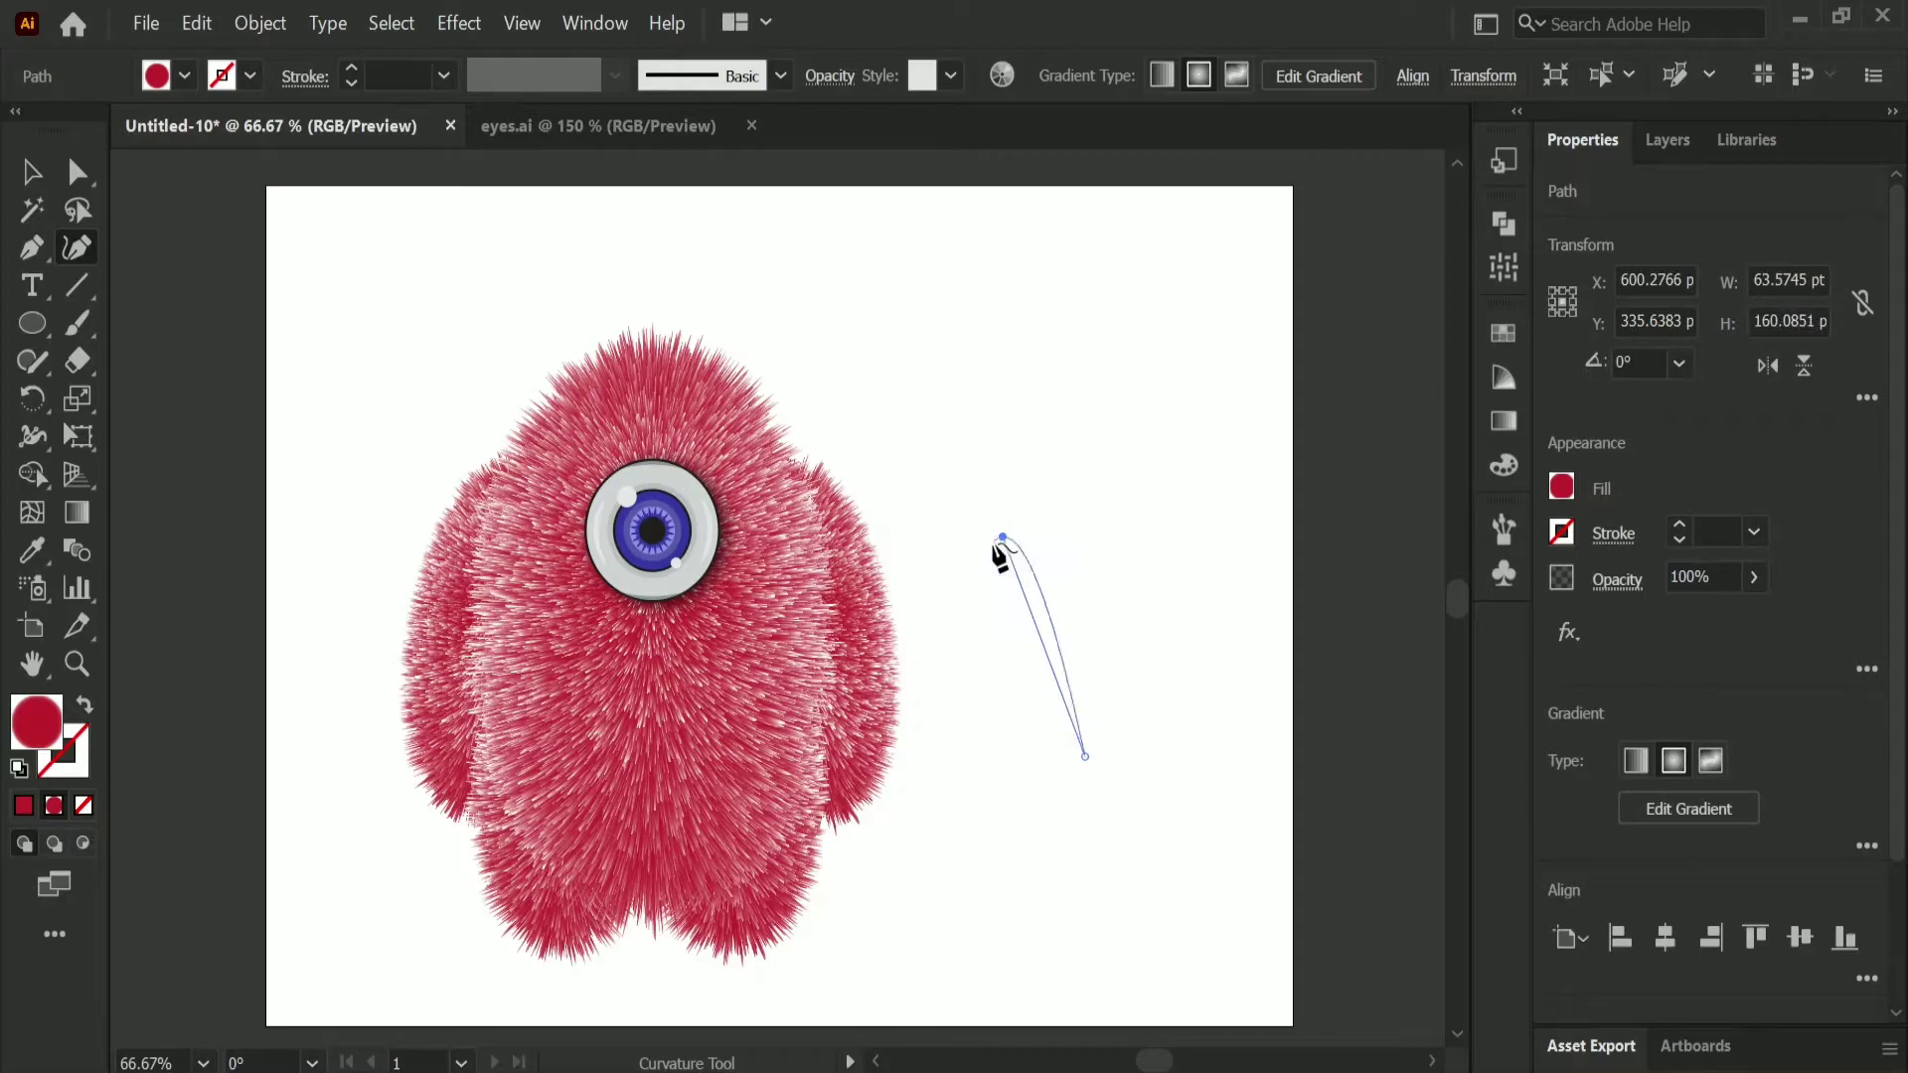
click(1026, 448)
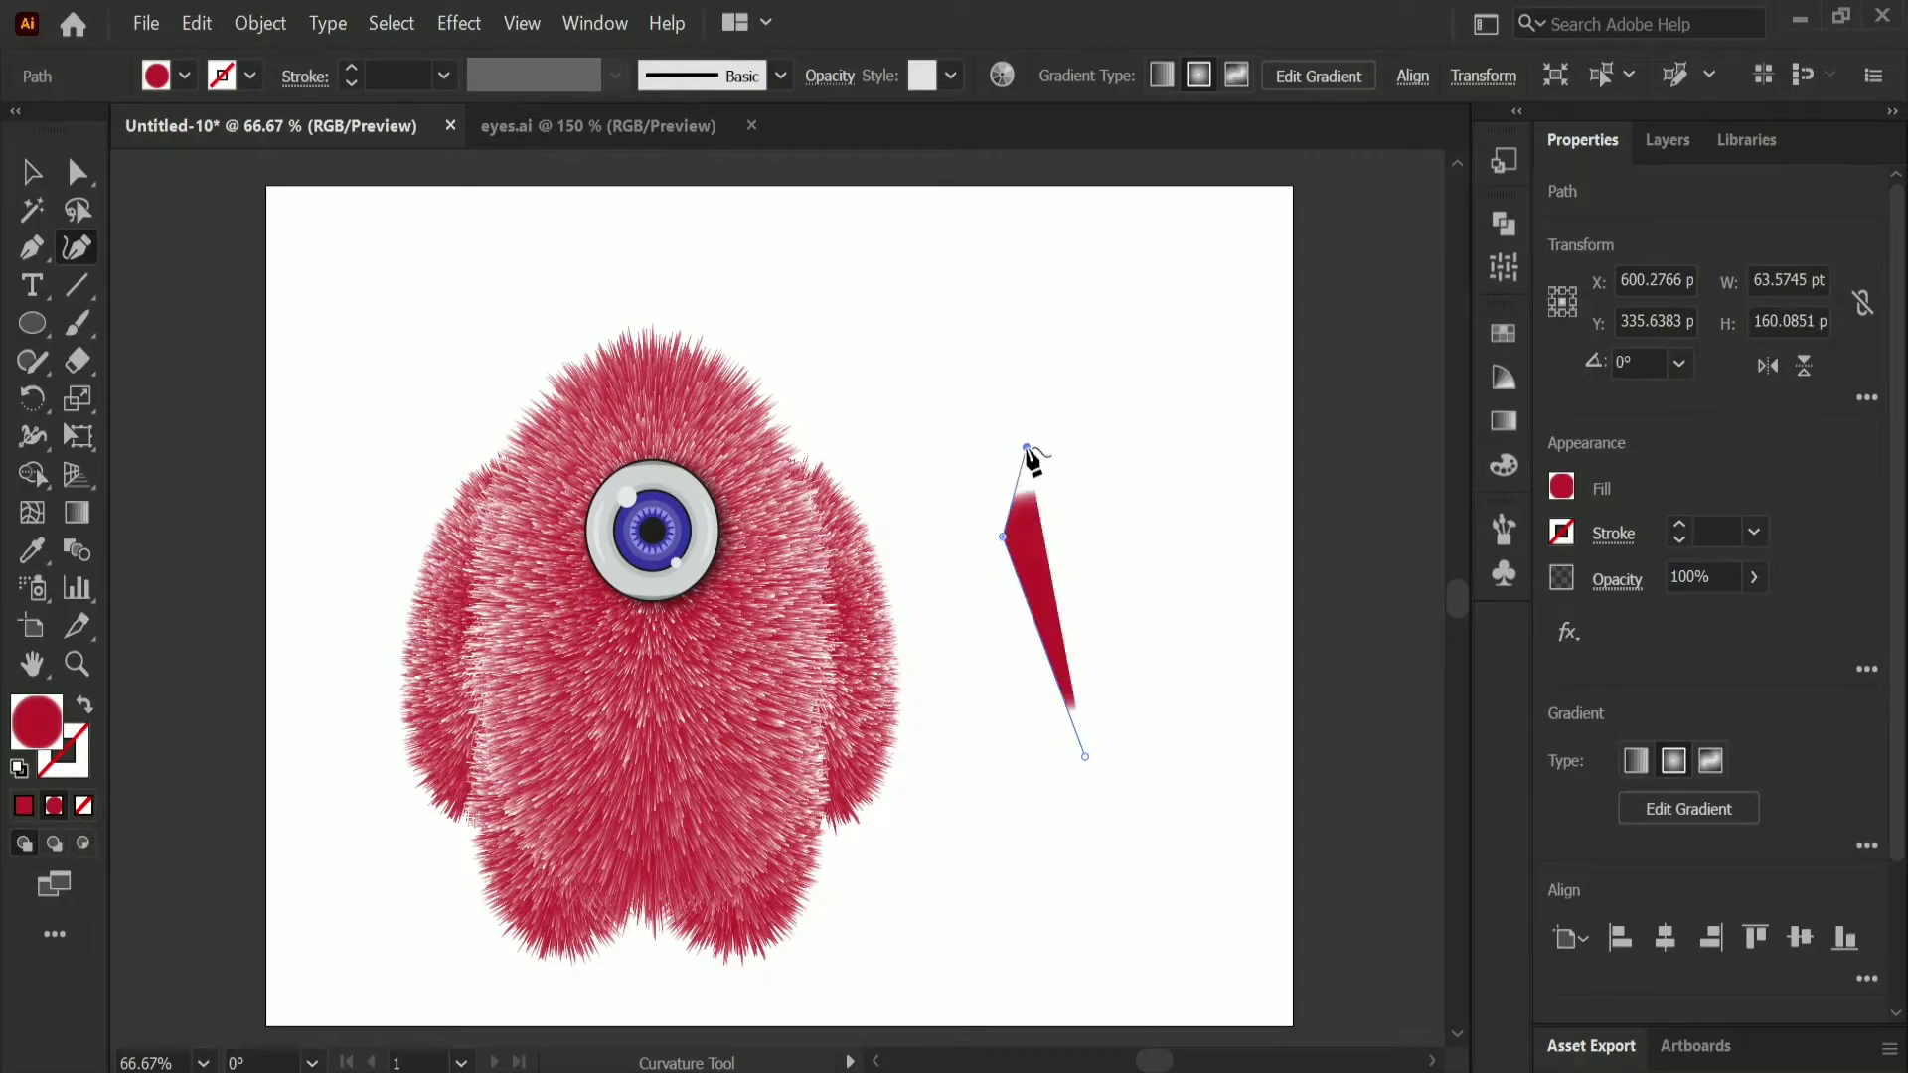
click(980, 350)
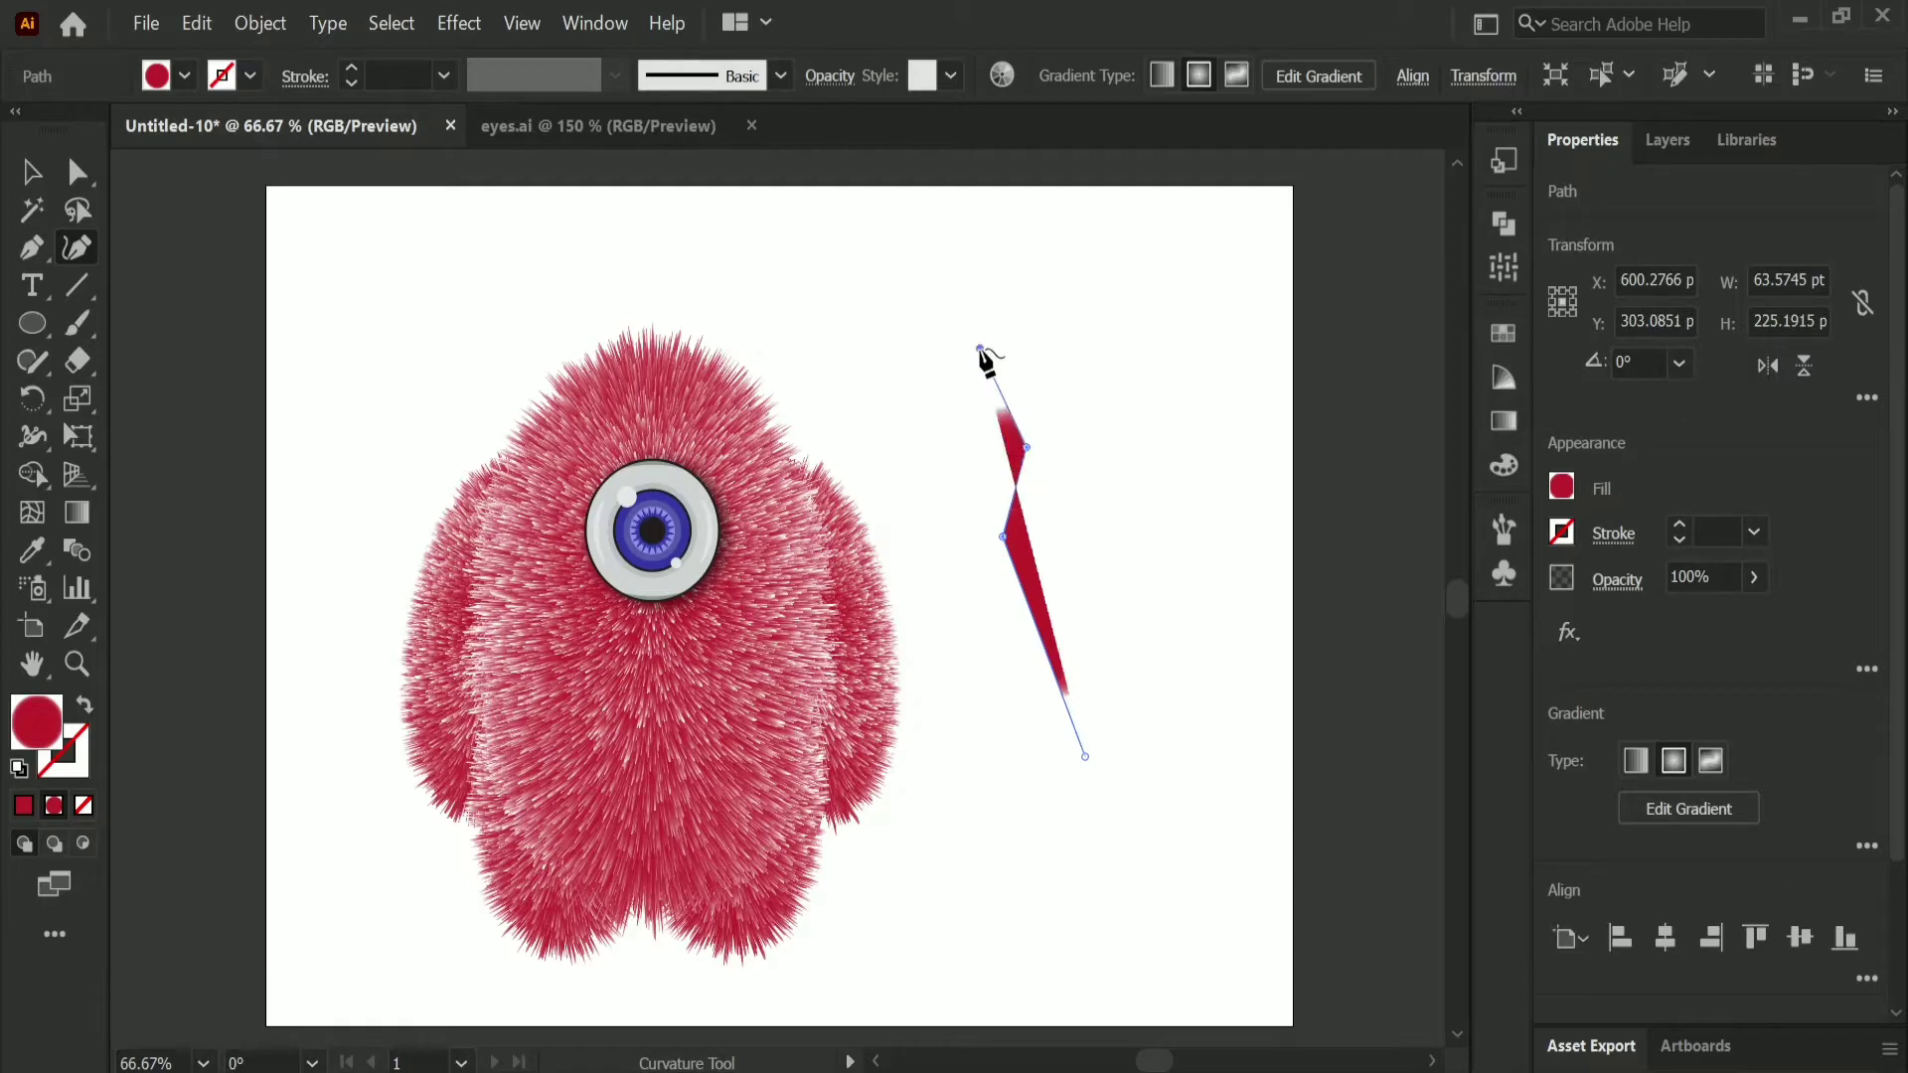
click(1061, 416)
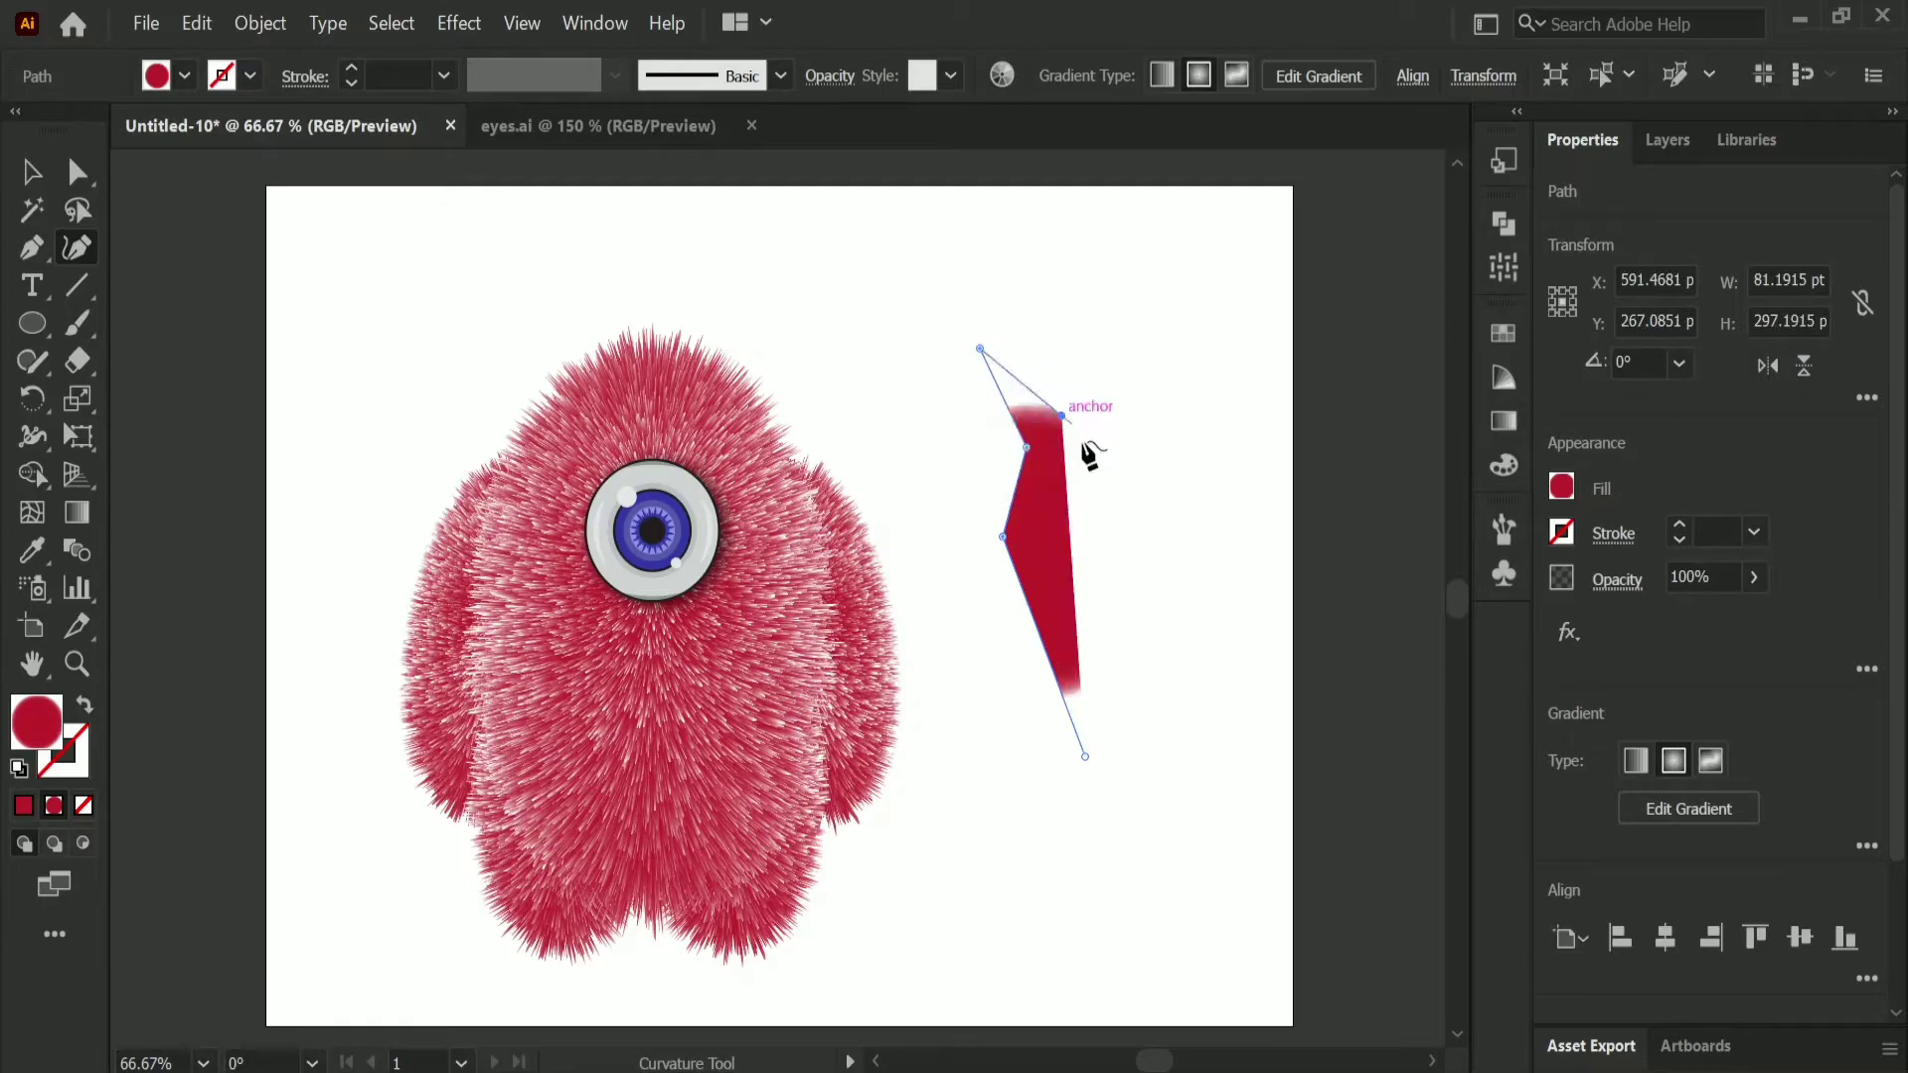
click(1060, 522)
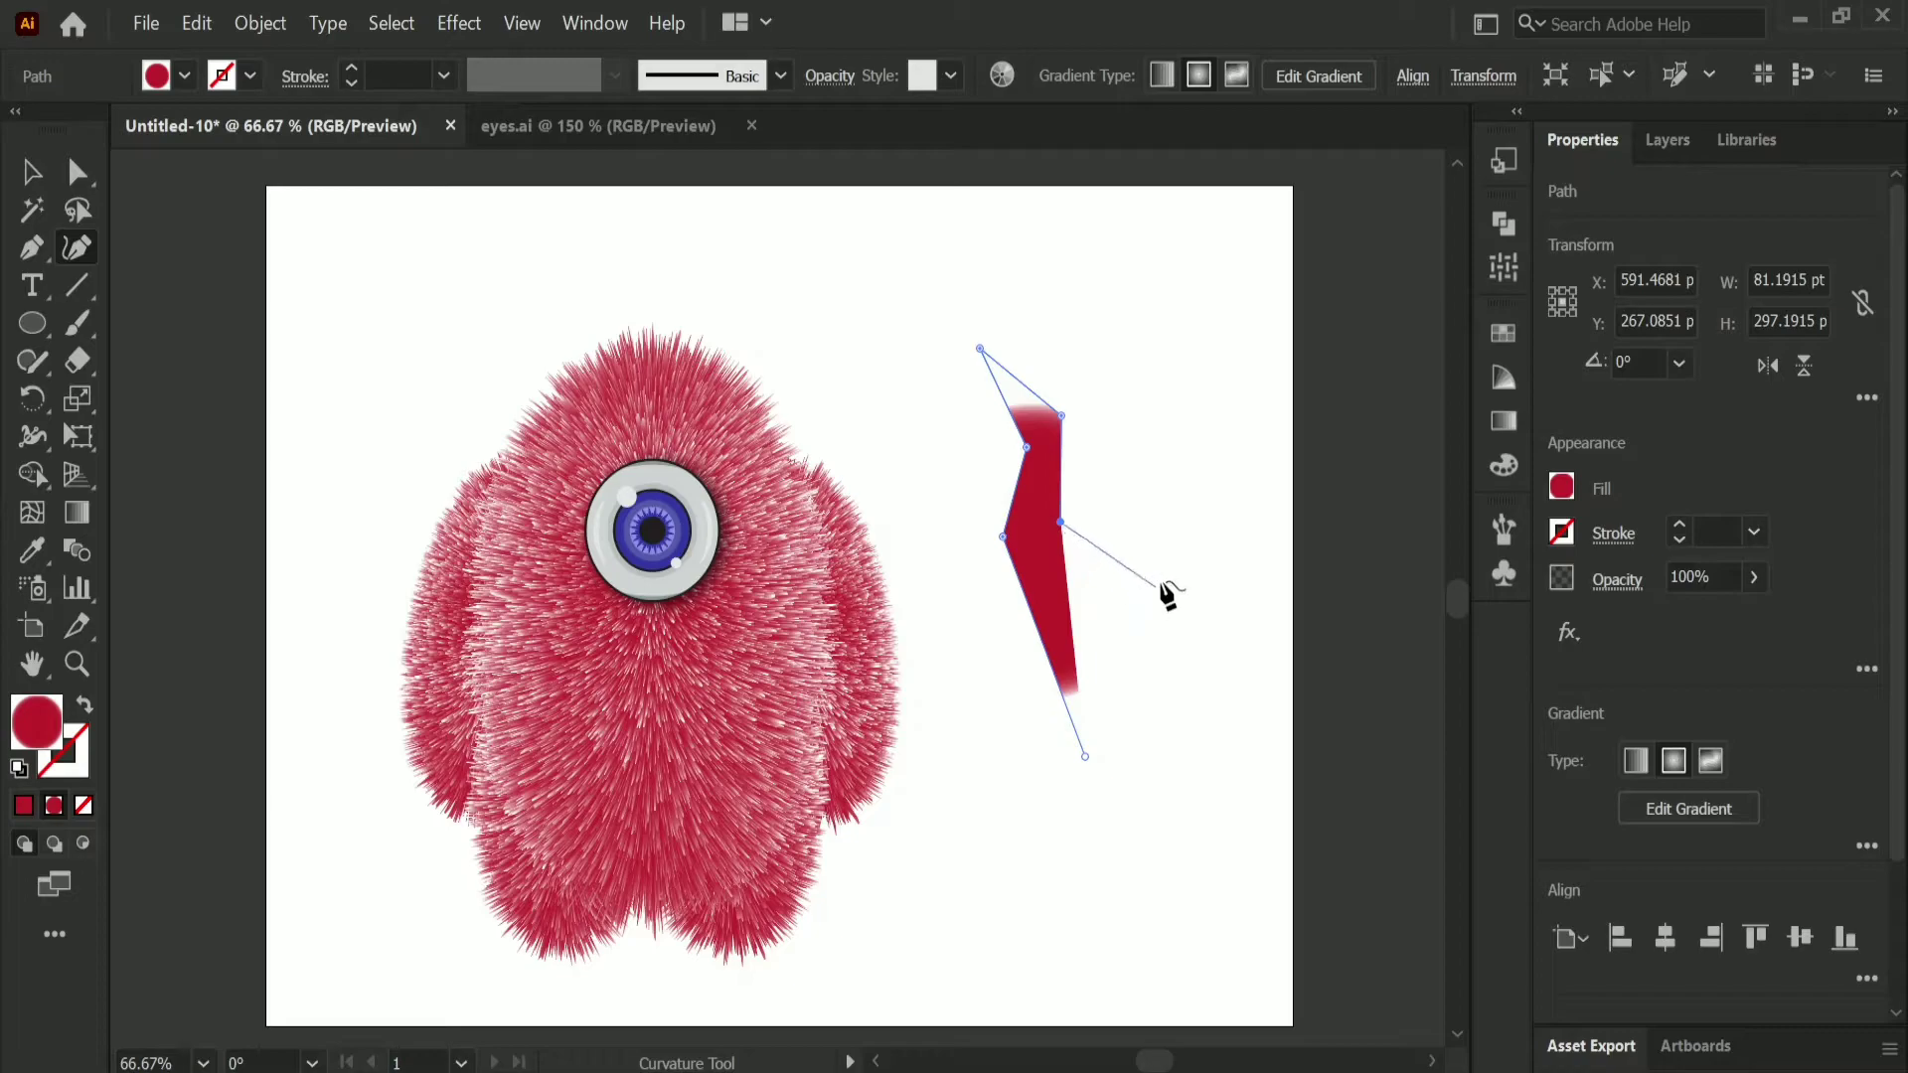
click(1160, 526)
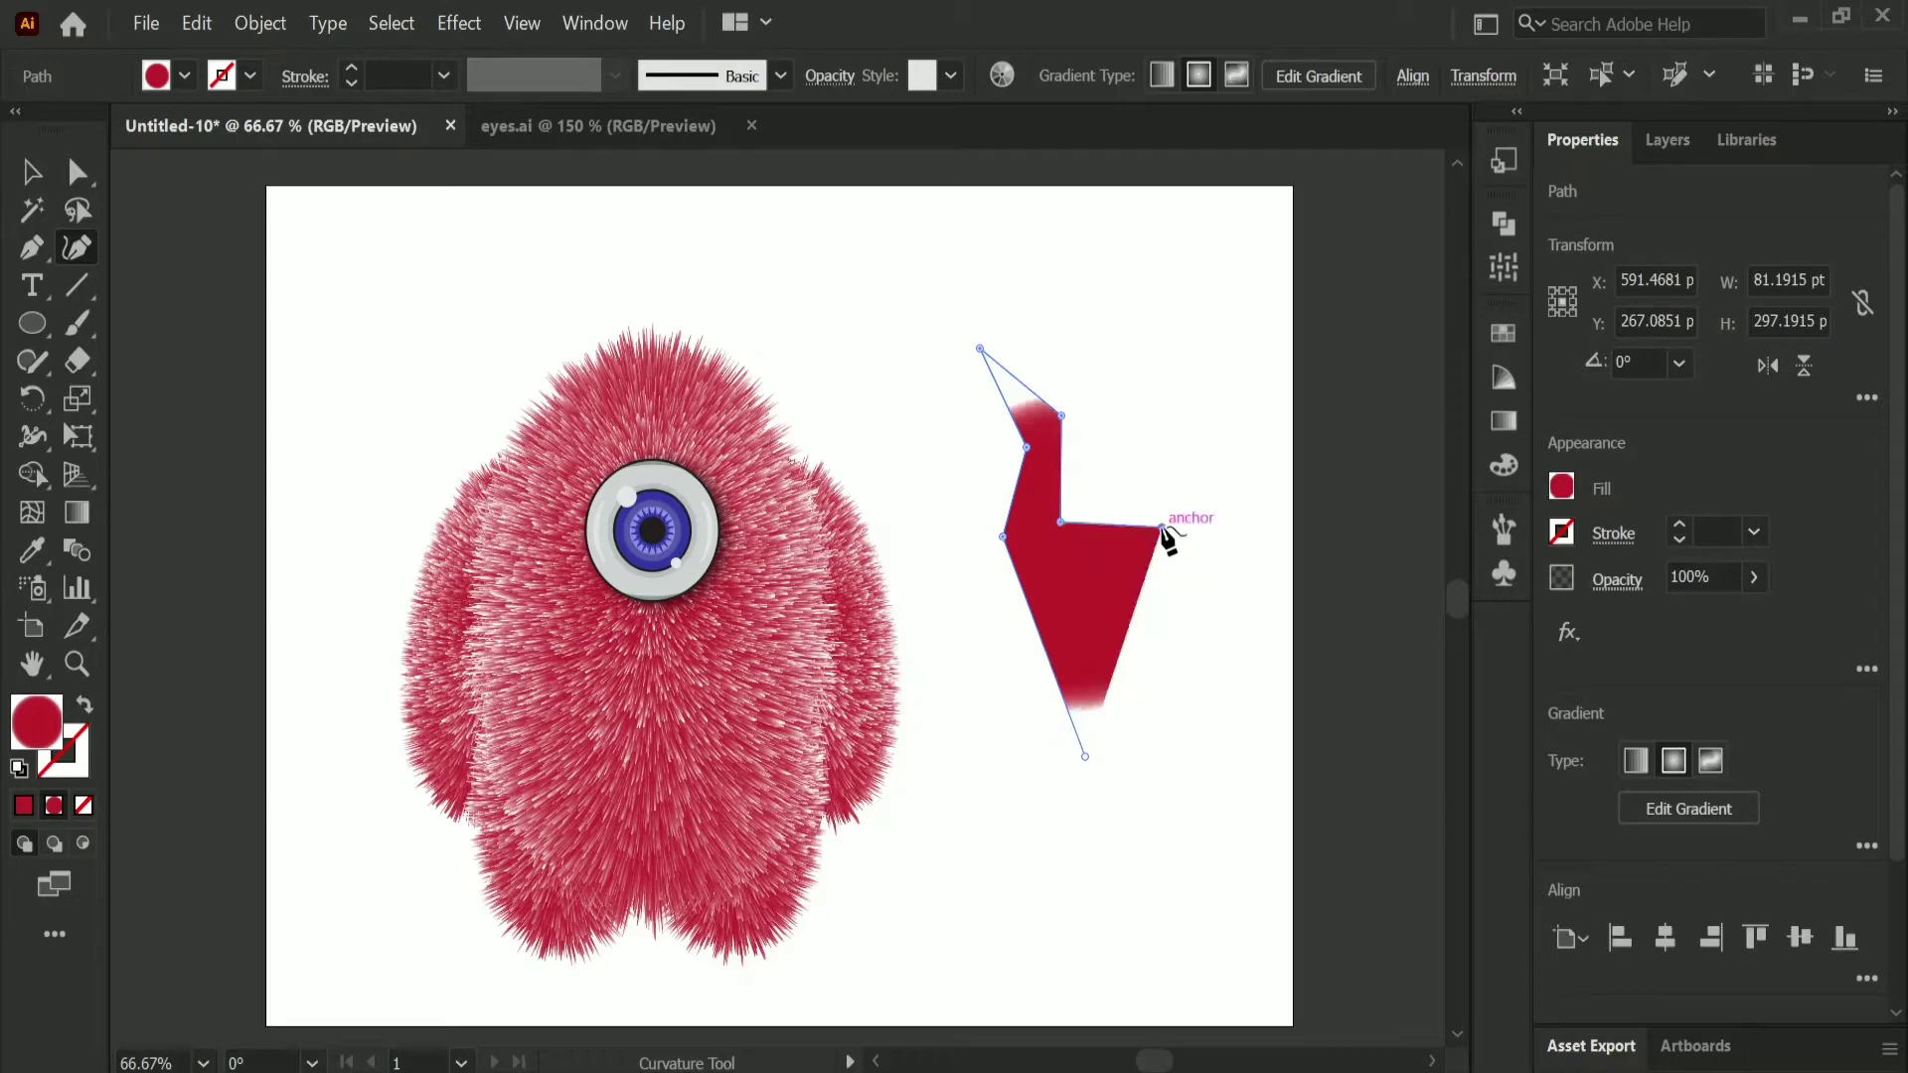
click(1236, 572)
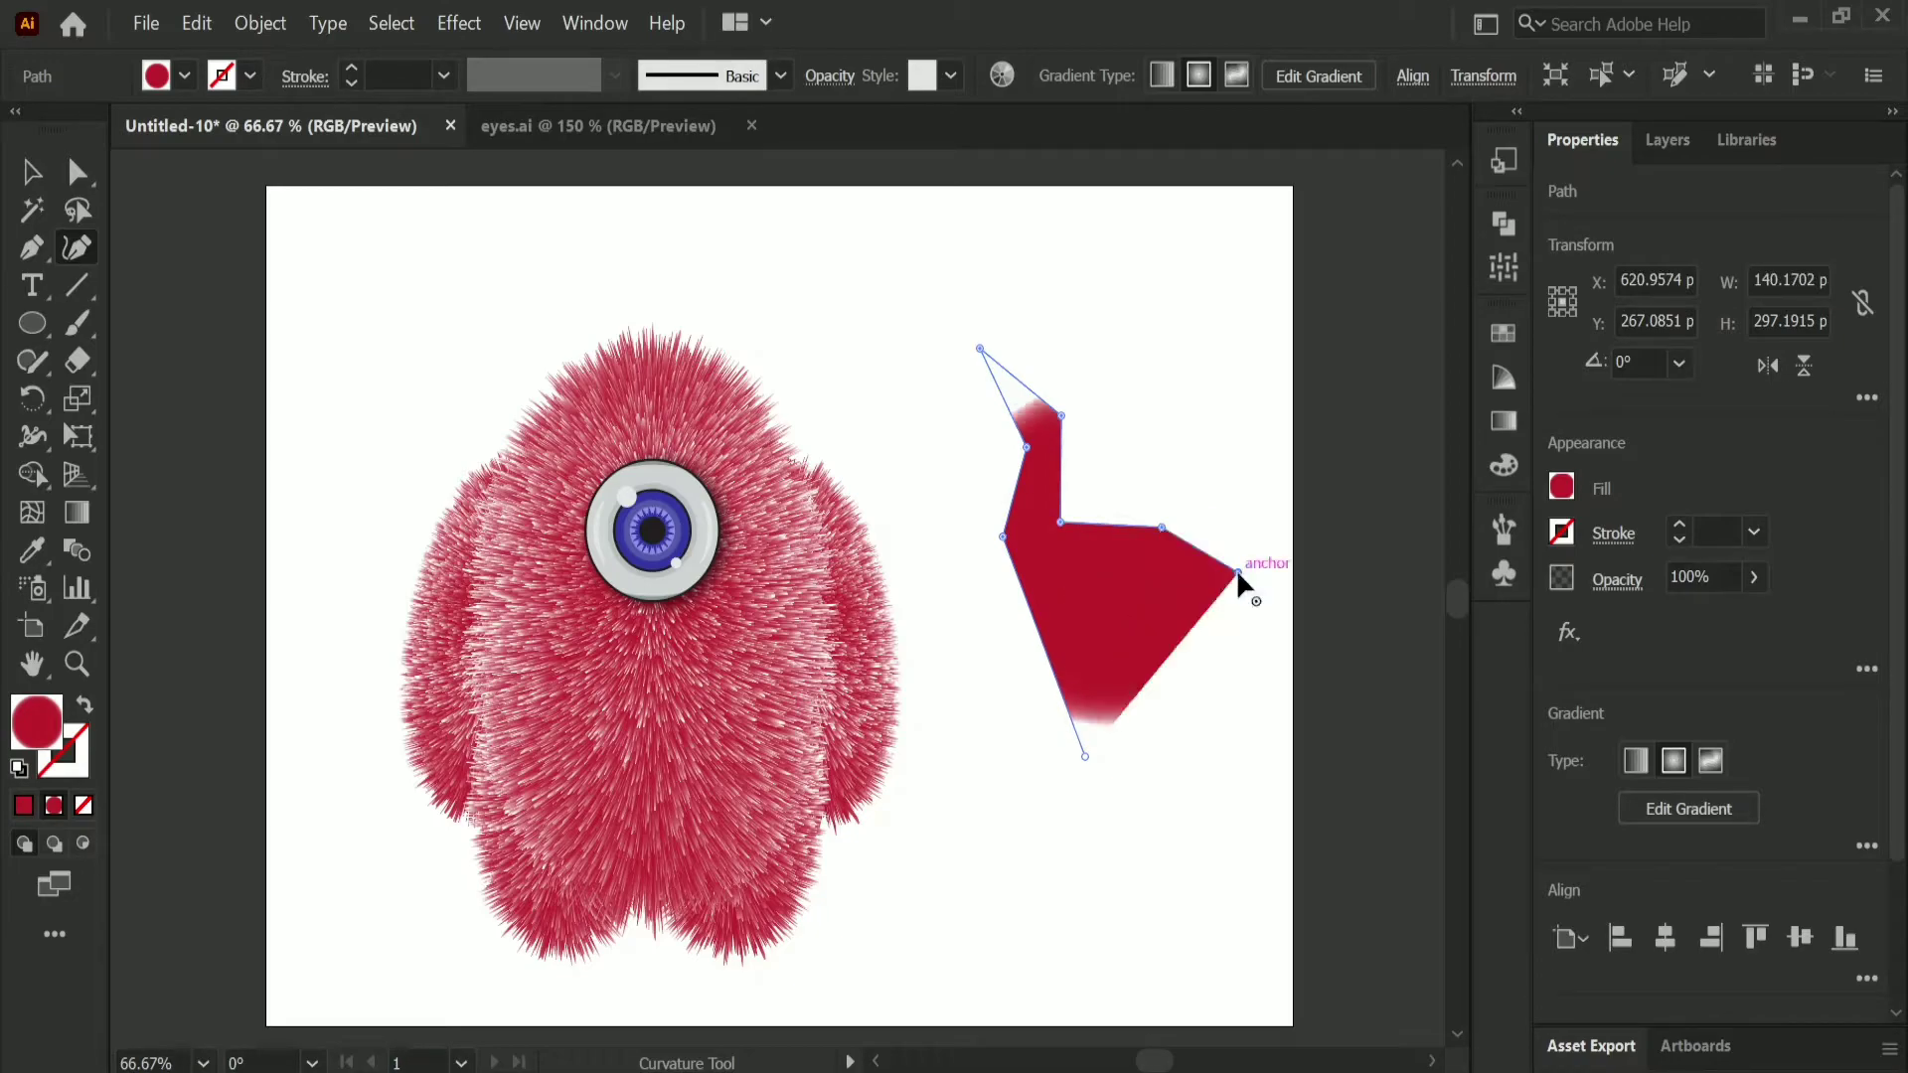
click(1211, 650)
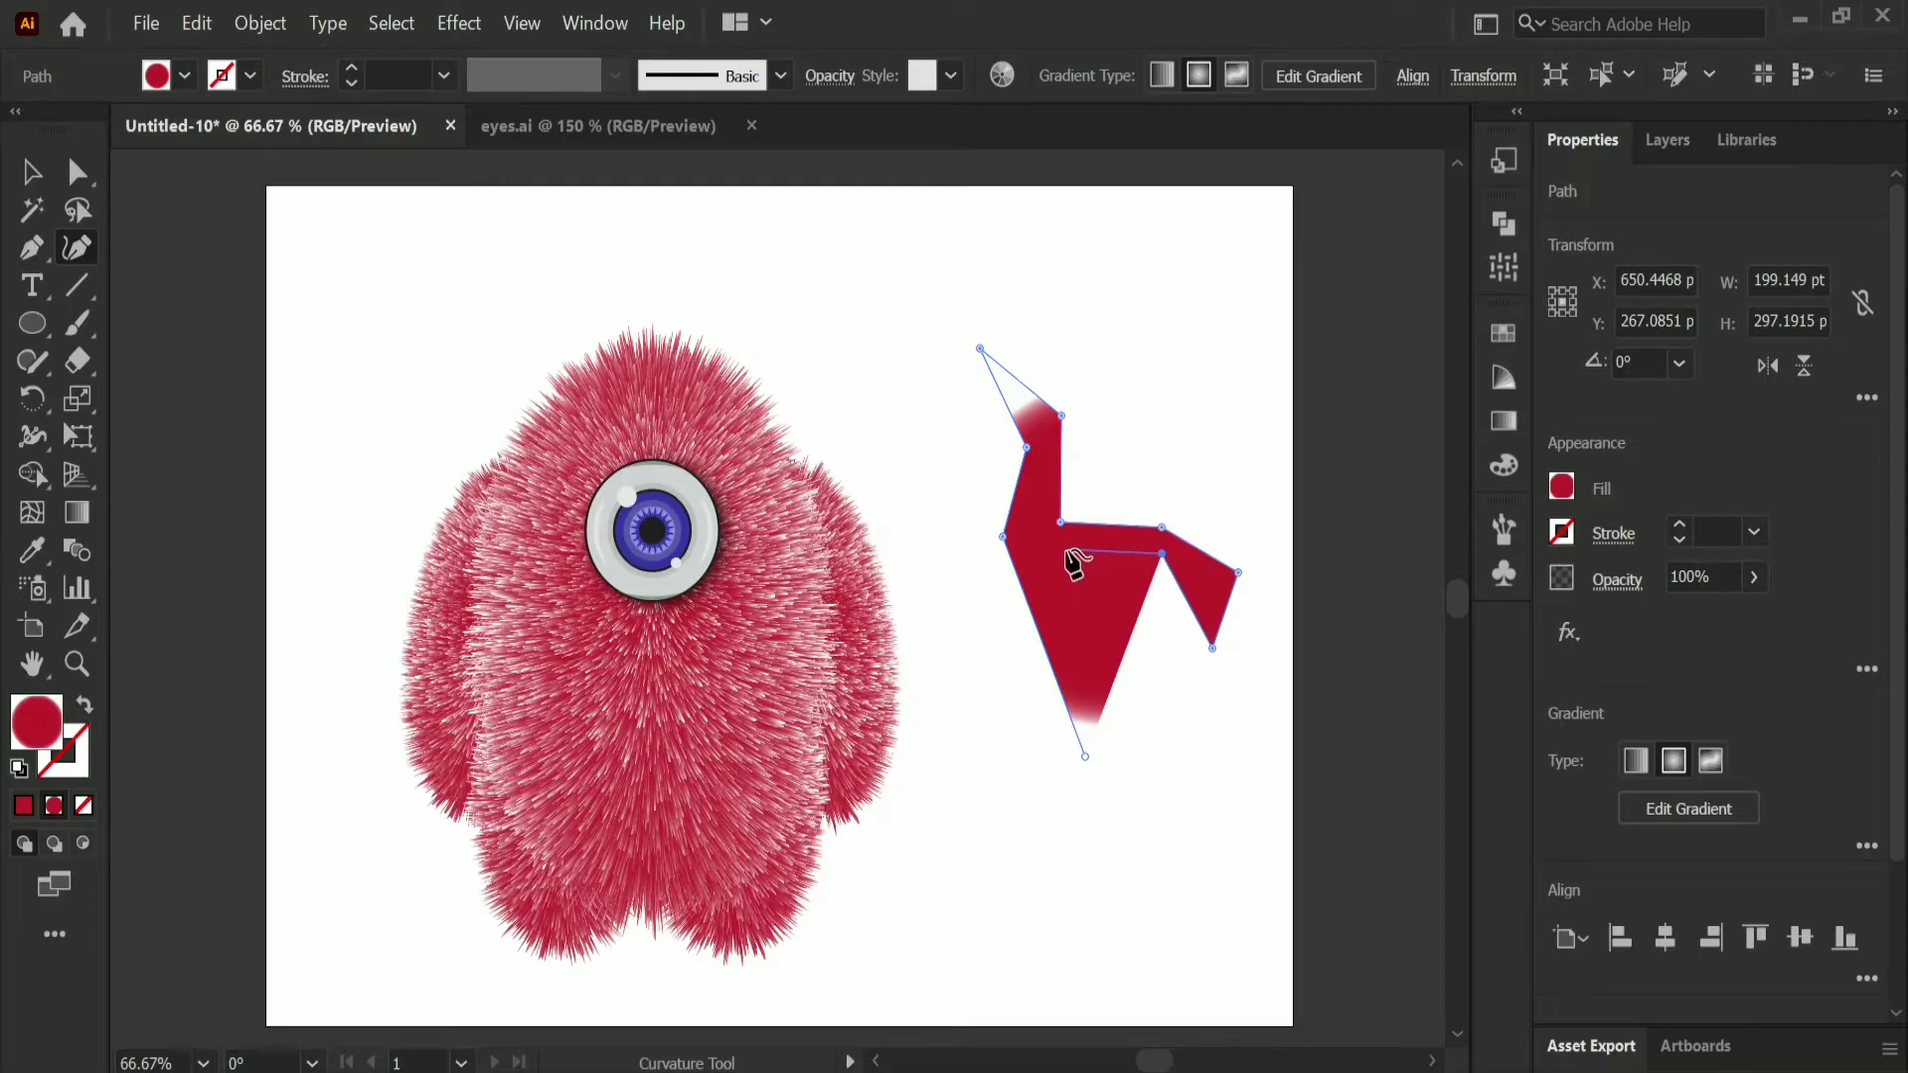
click(1066, 550)
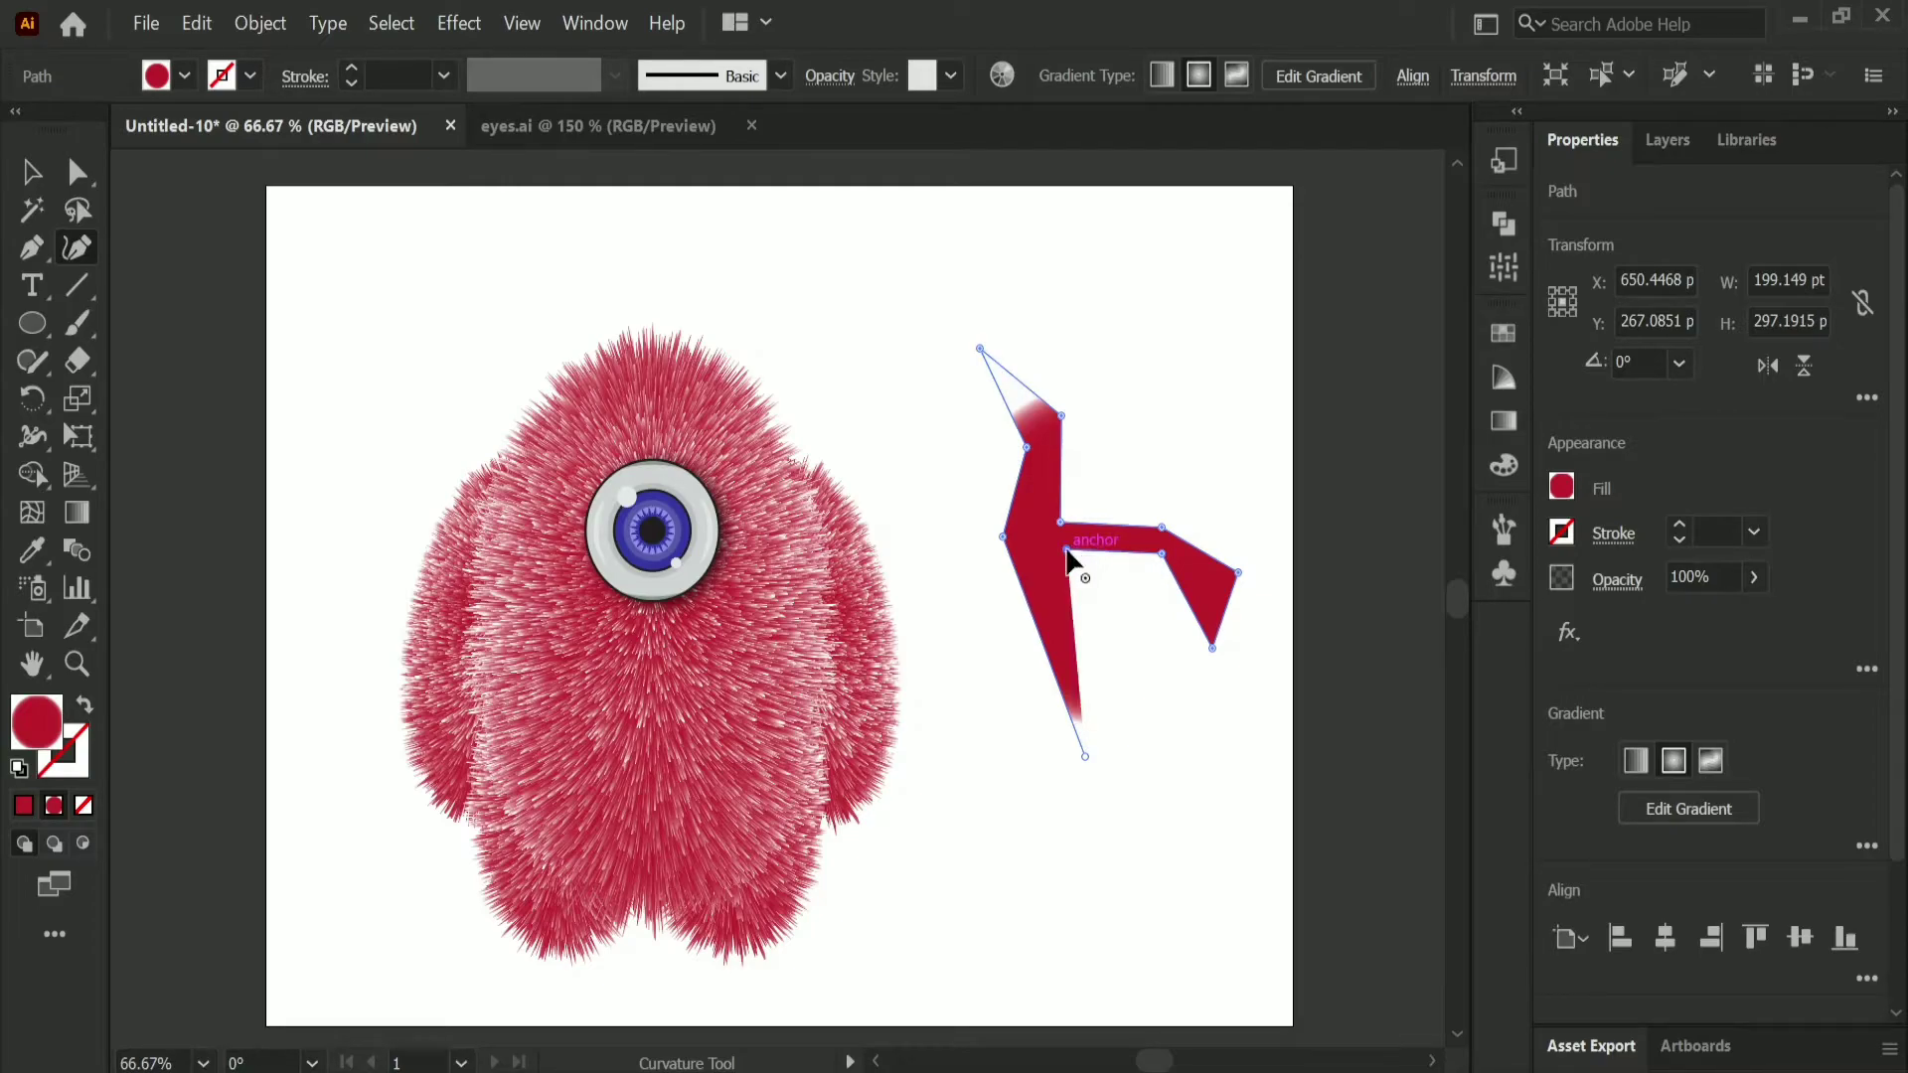
click(1149, 727)
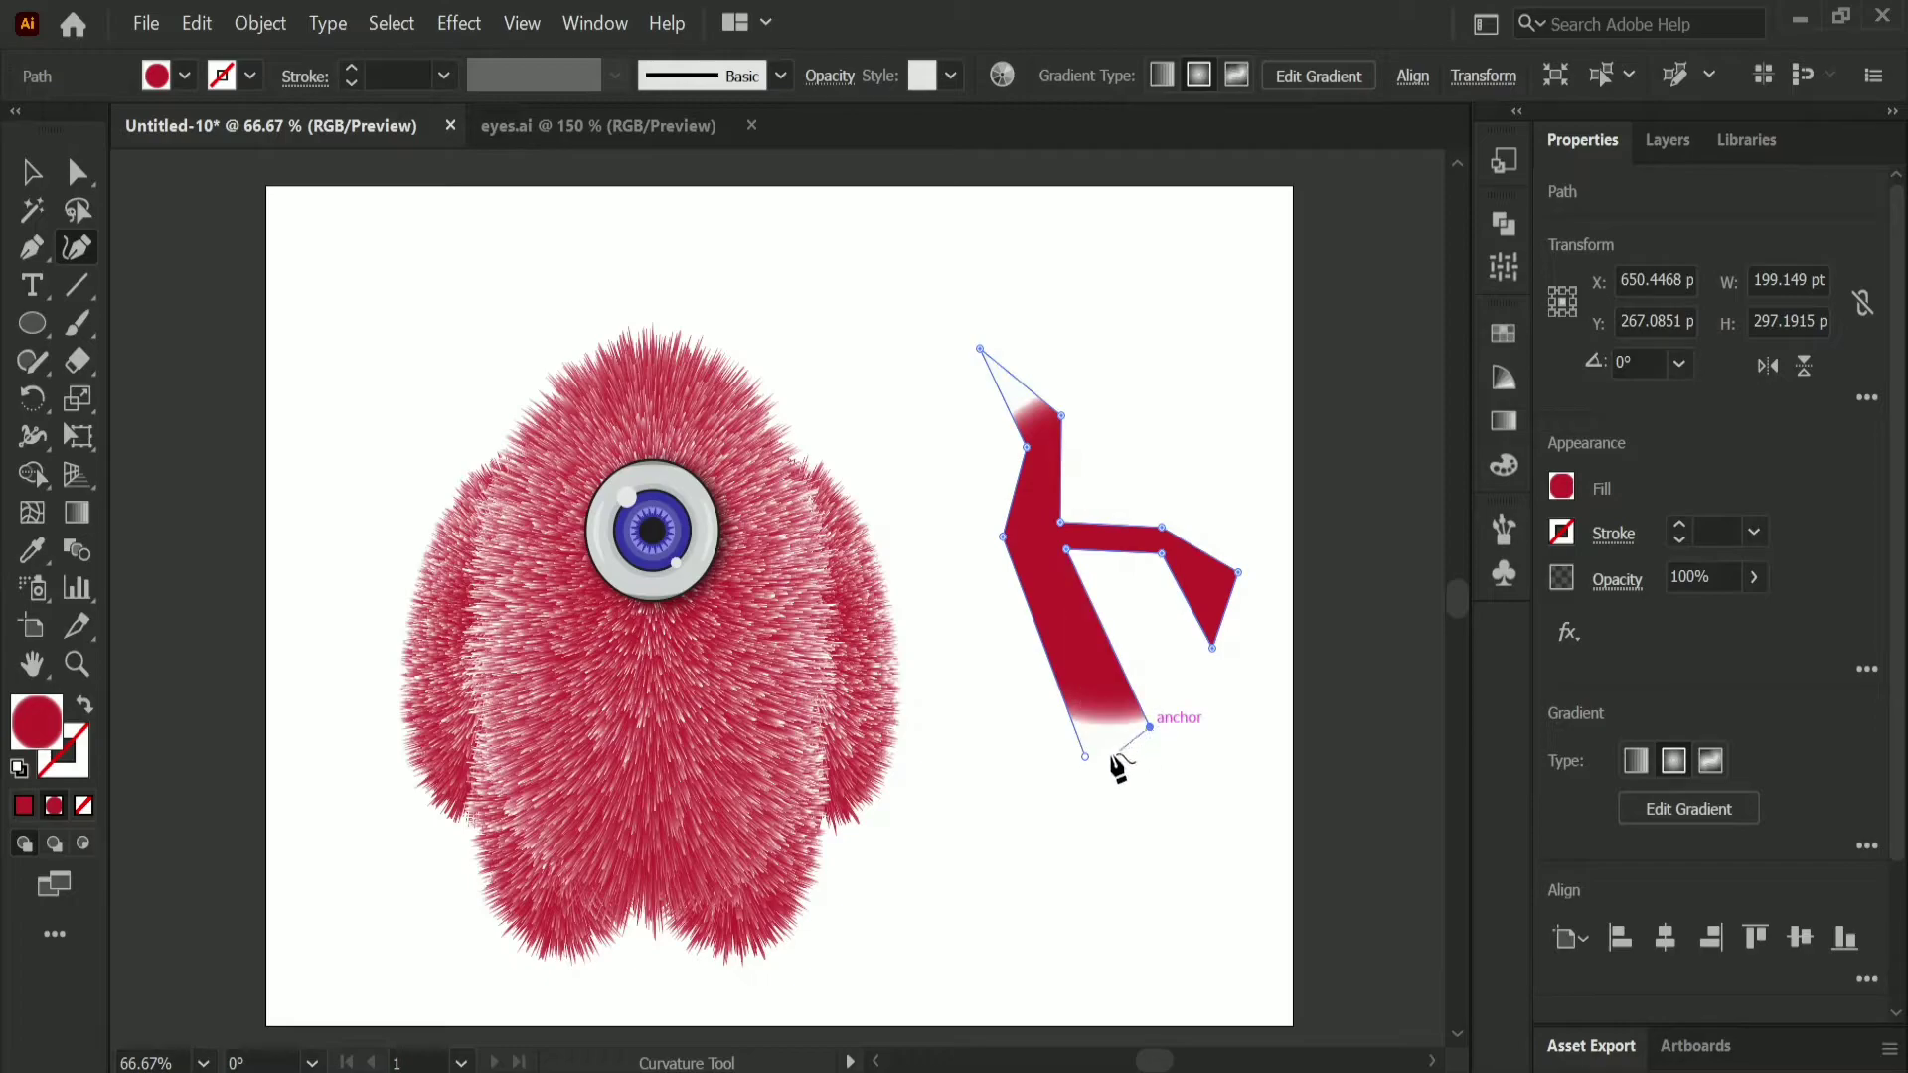
double_click(1085, 755)
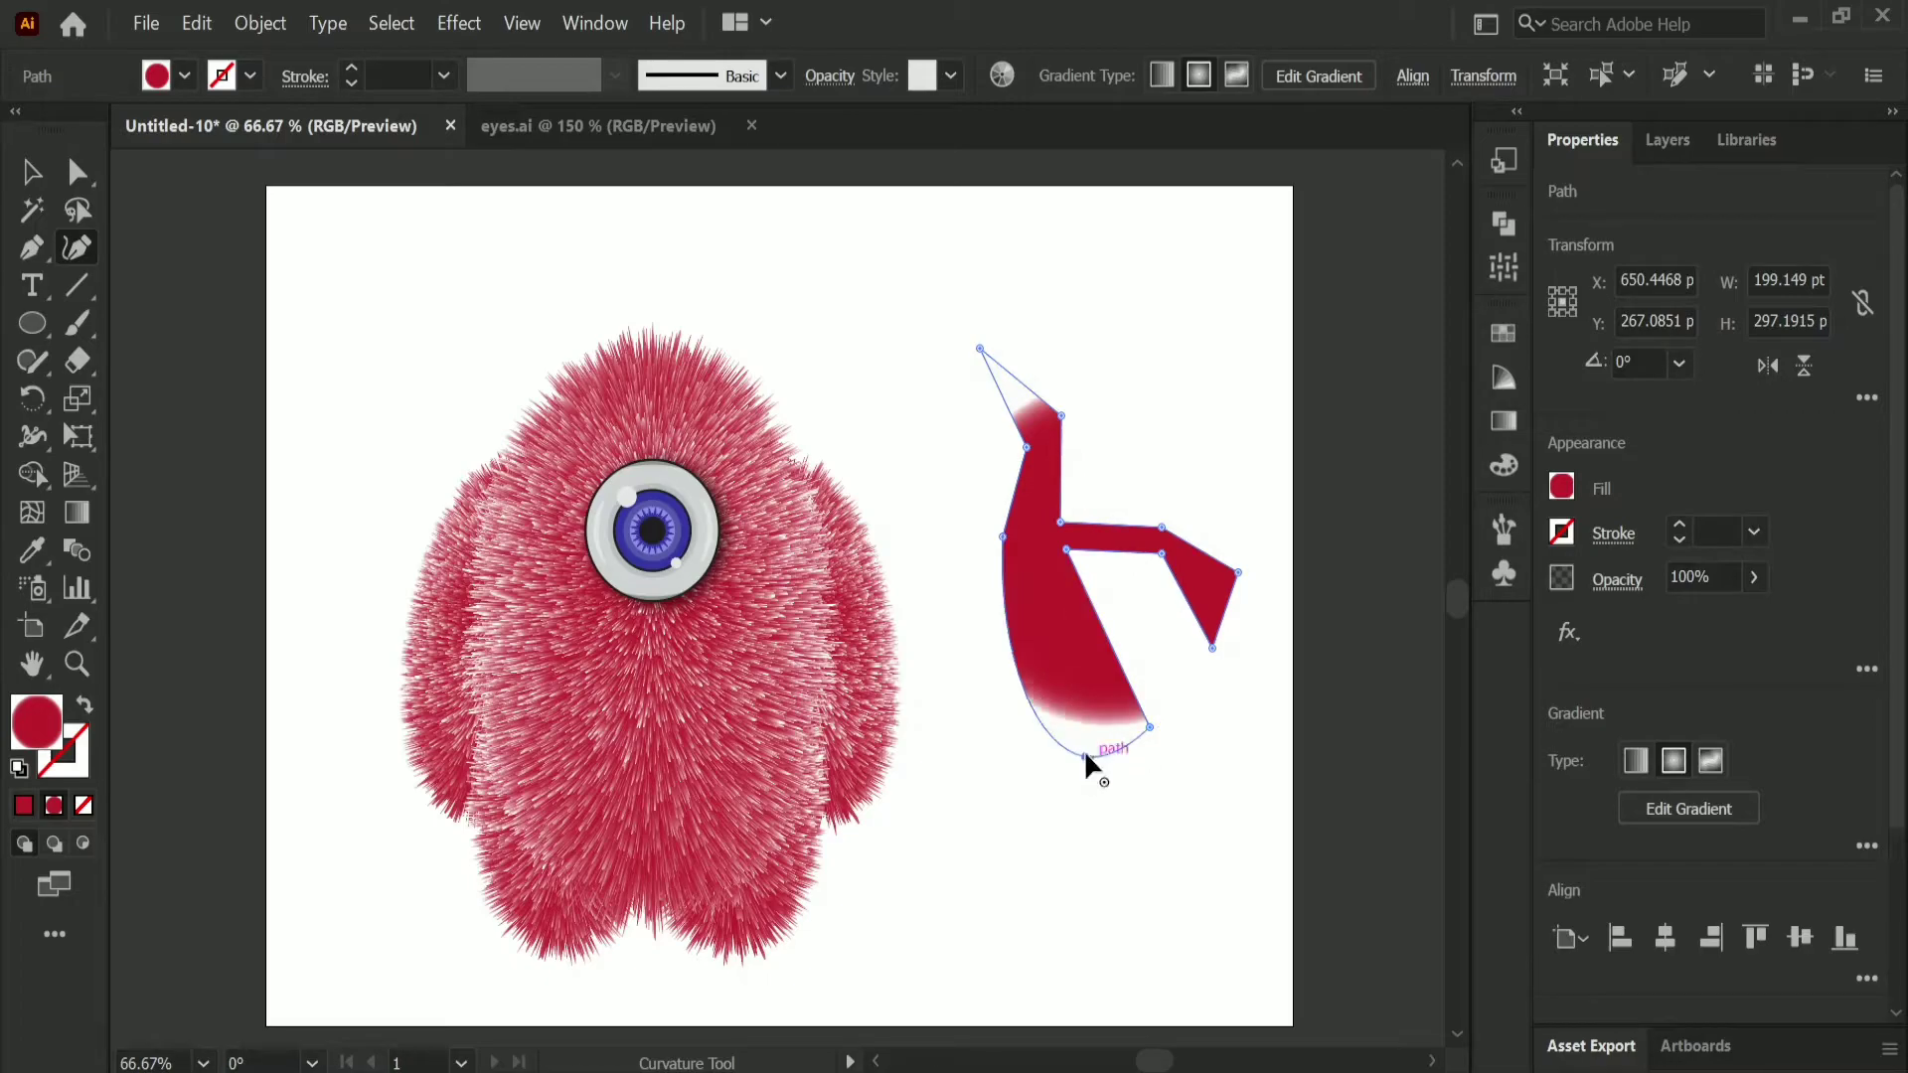
Step: Give the antler outline a white fill and a black 1 pt stroke
click(1559, 487)
click(1279, 599)
click(1230, 428)
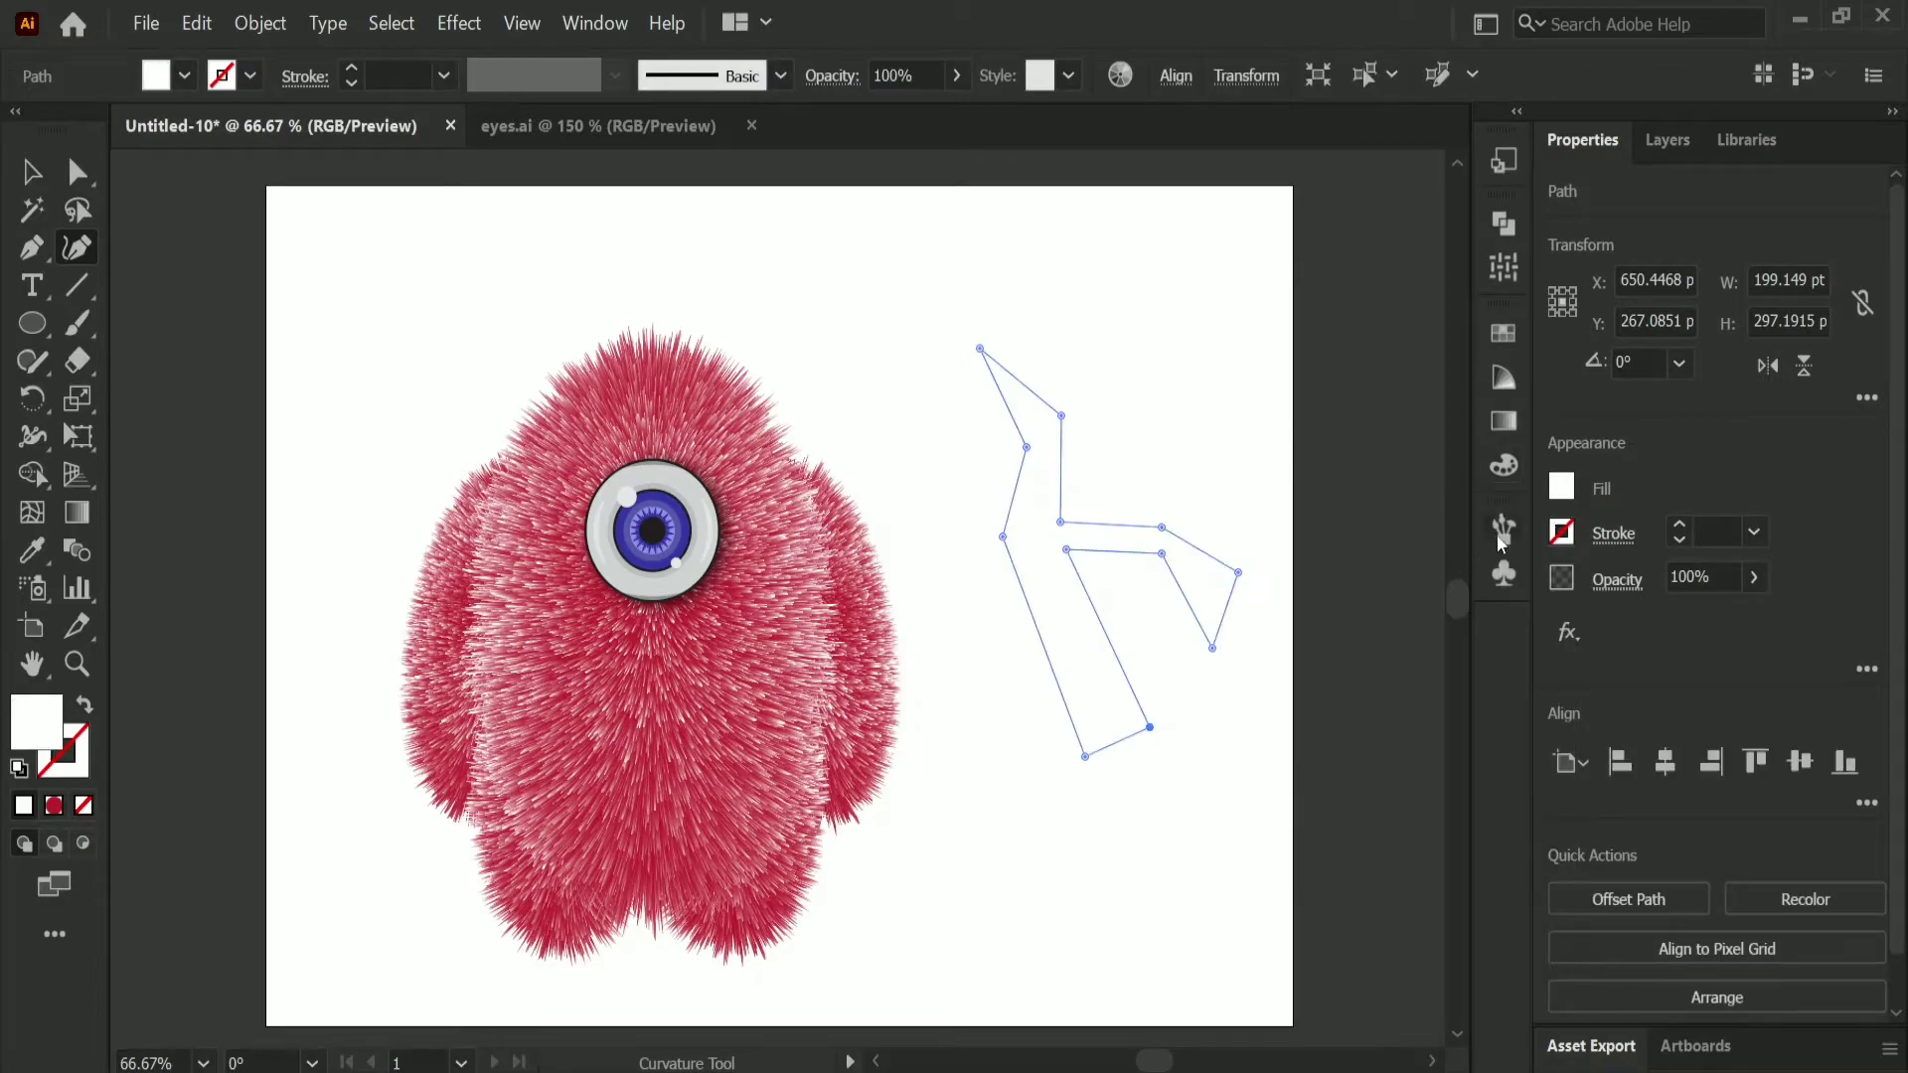
click(1562, 533)
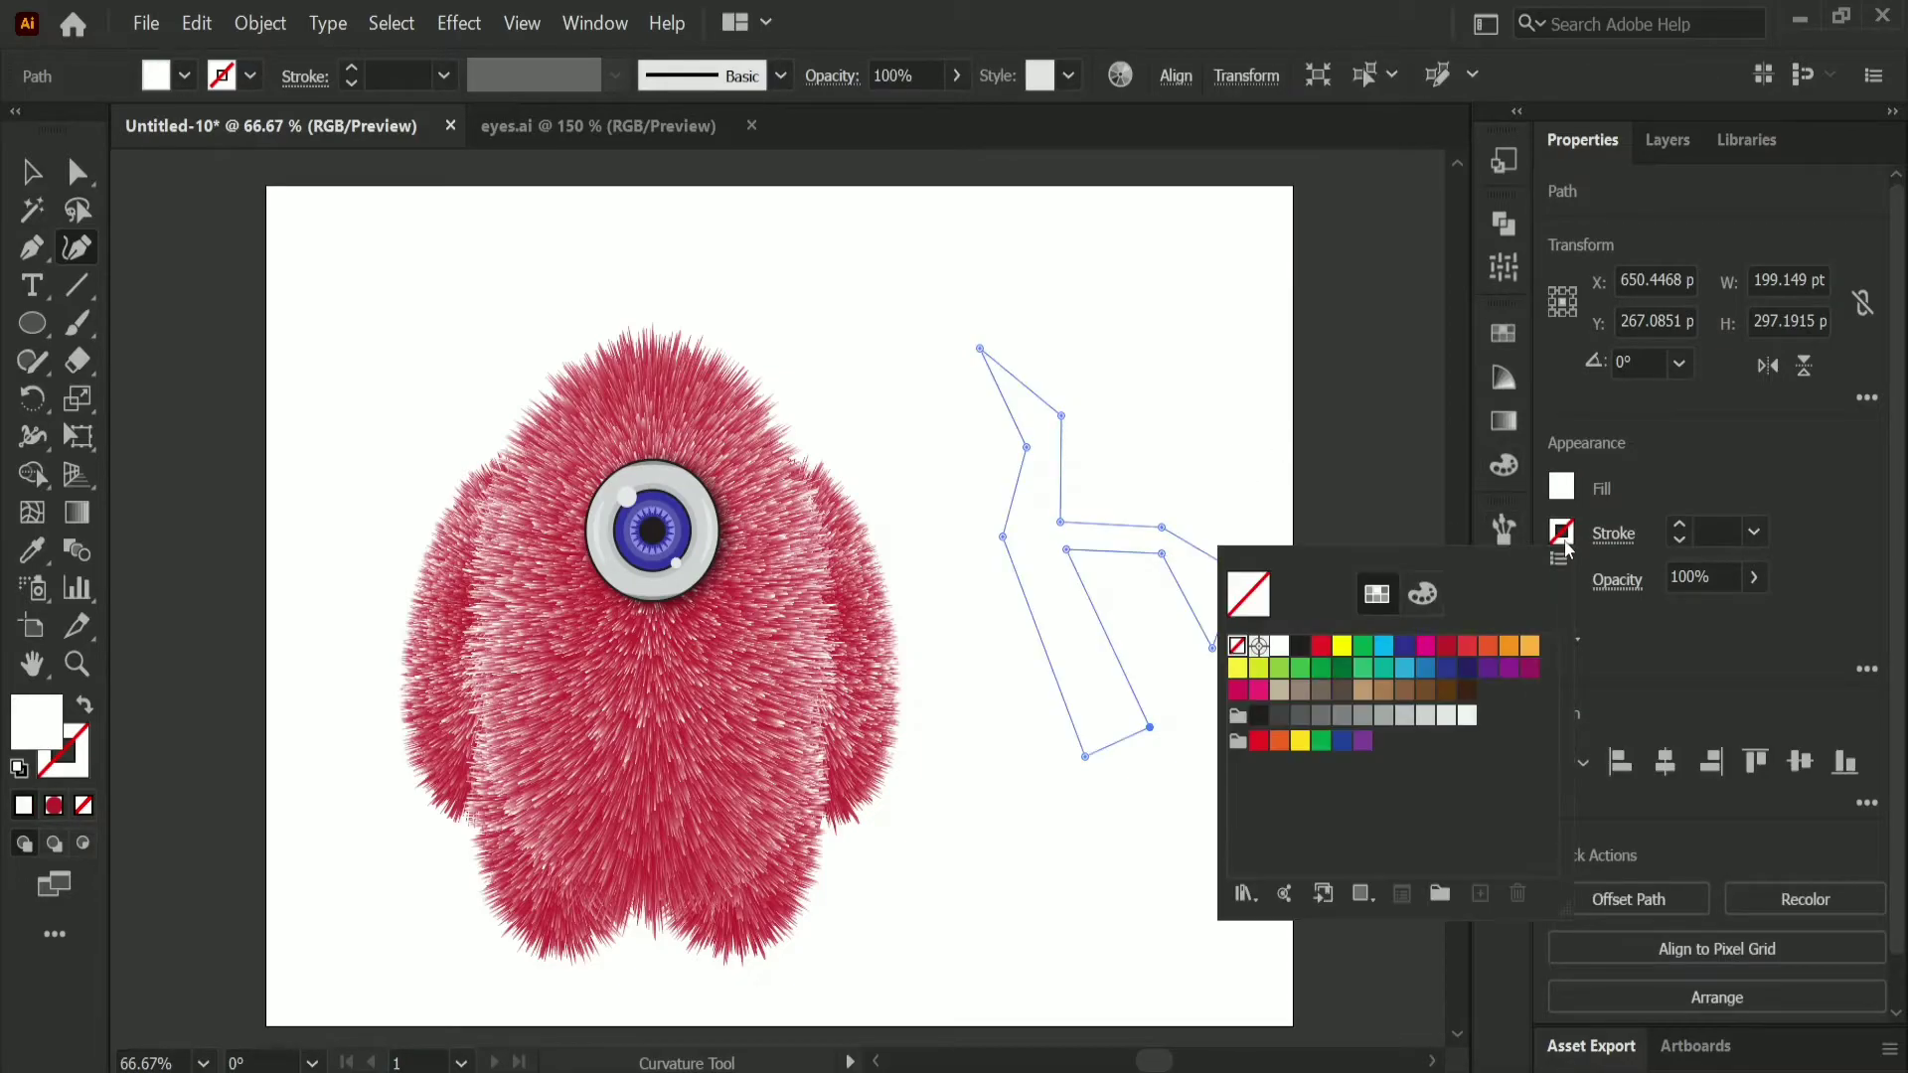
click(1300, 646)
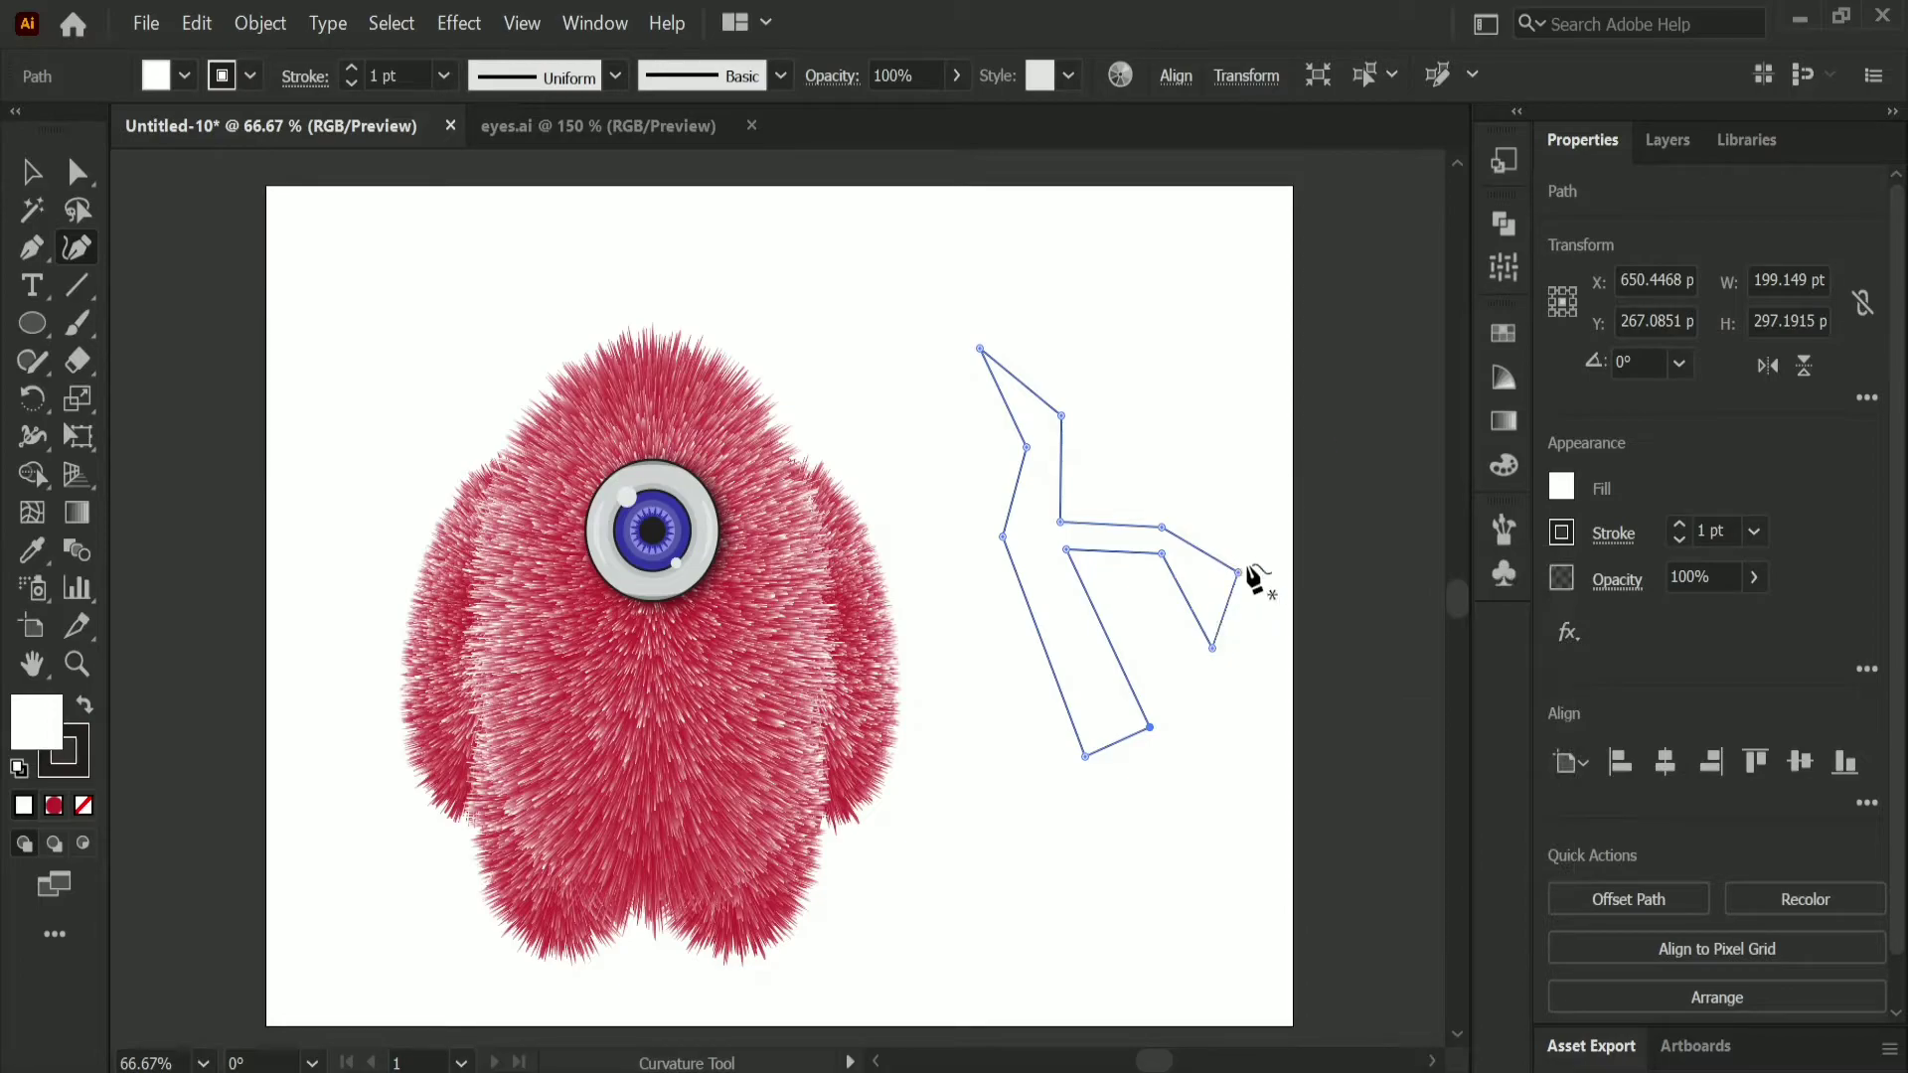
Step: Curve the antler's side branch, outer stem edge, base and inner stem edge, extending the base corner slightly downward
drag(1116, 553, 1131, 579)
click(1025, 443)
drag(1022, 585, 1030, 578)
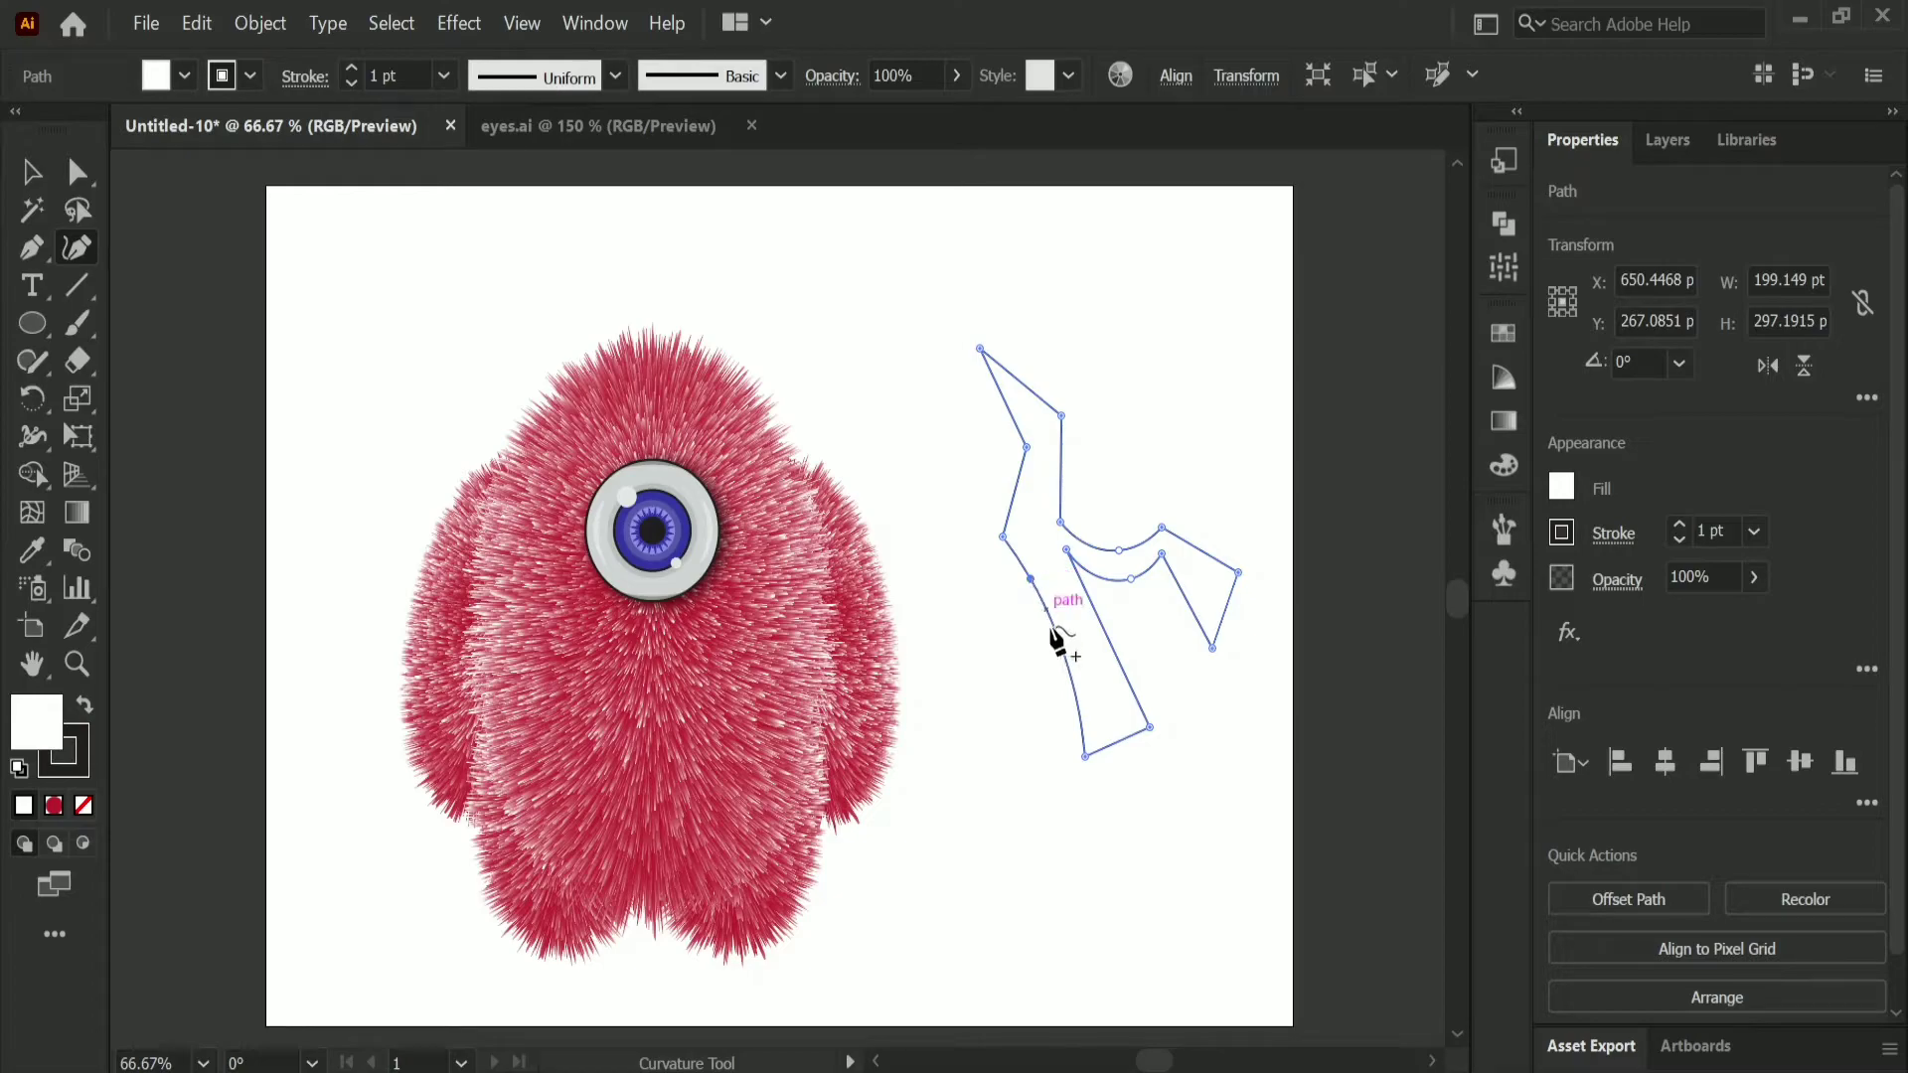
drag(1074, 689, 1063, 687)
click(1129, 746)
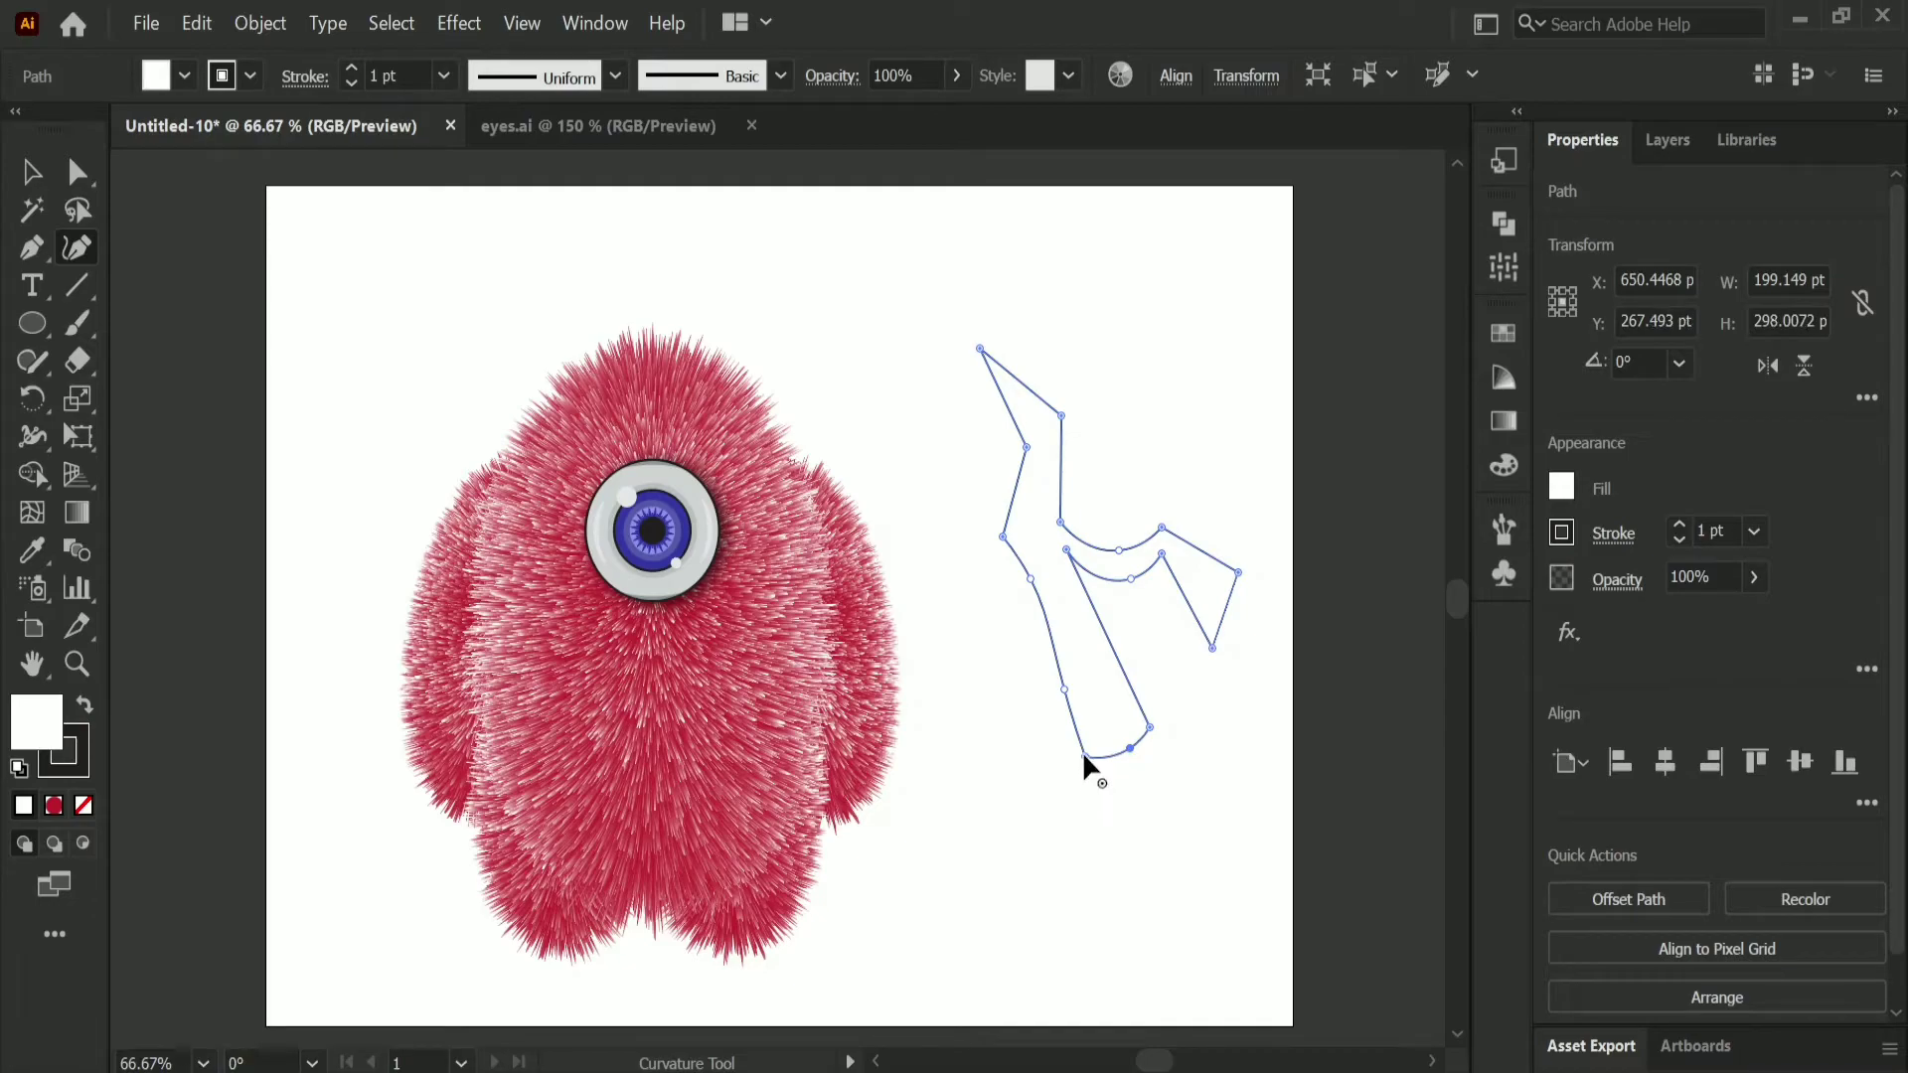
click(1093, 770)
drag(1113, 648, 1104, 644)
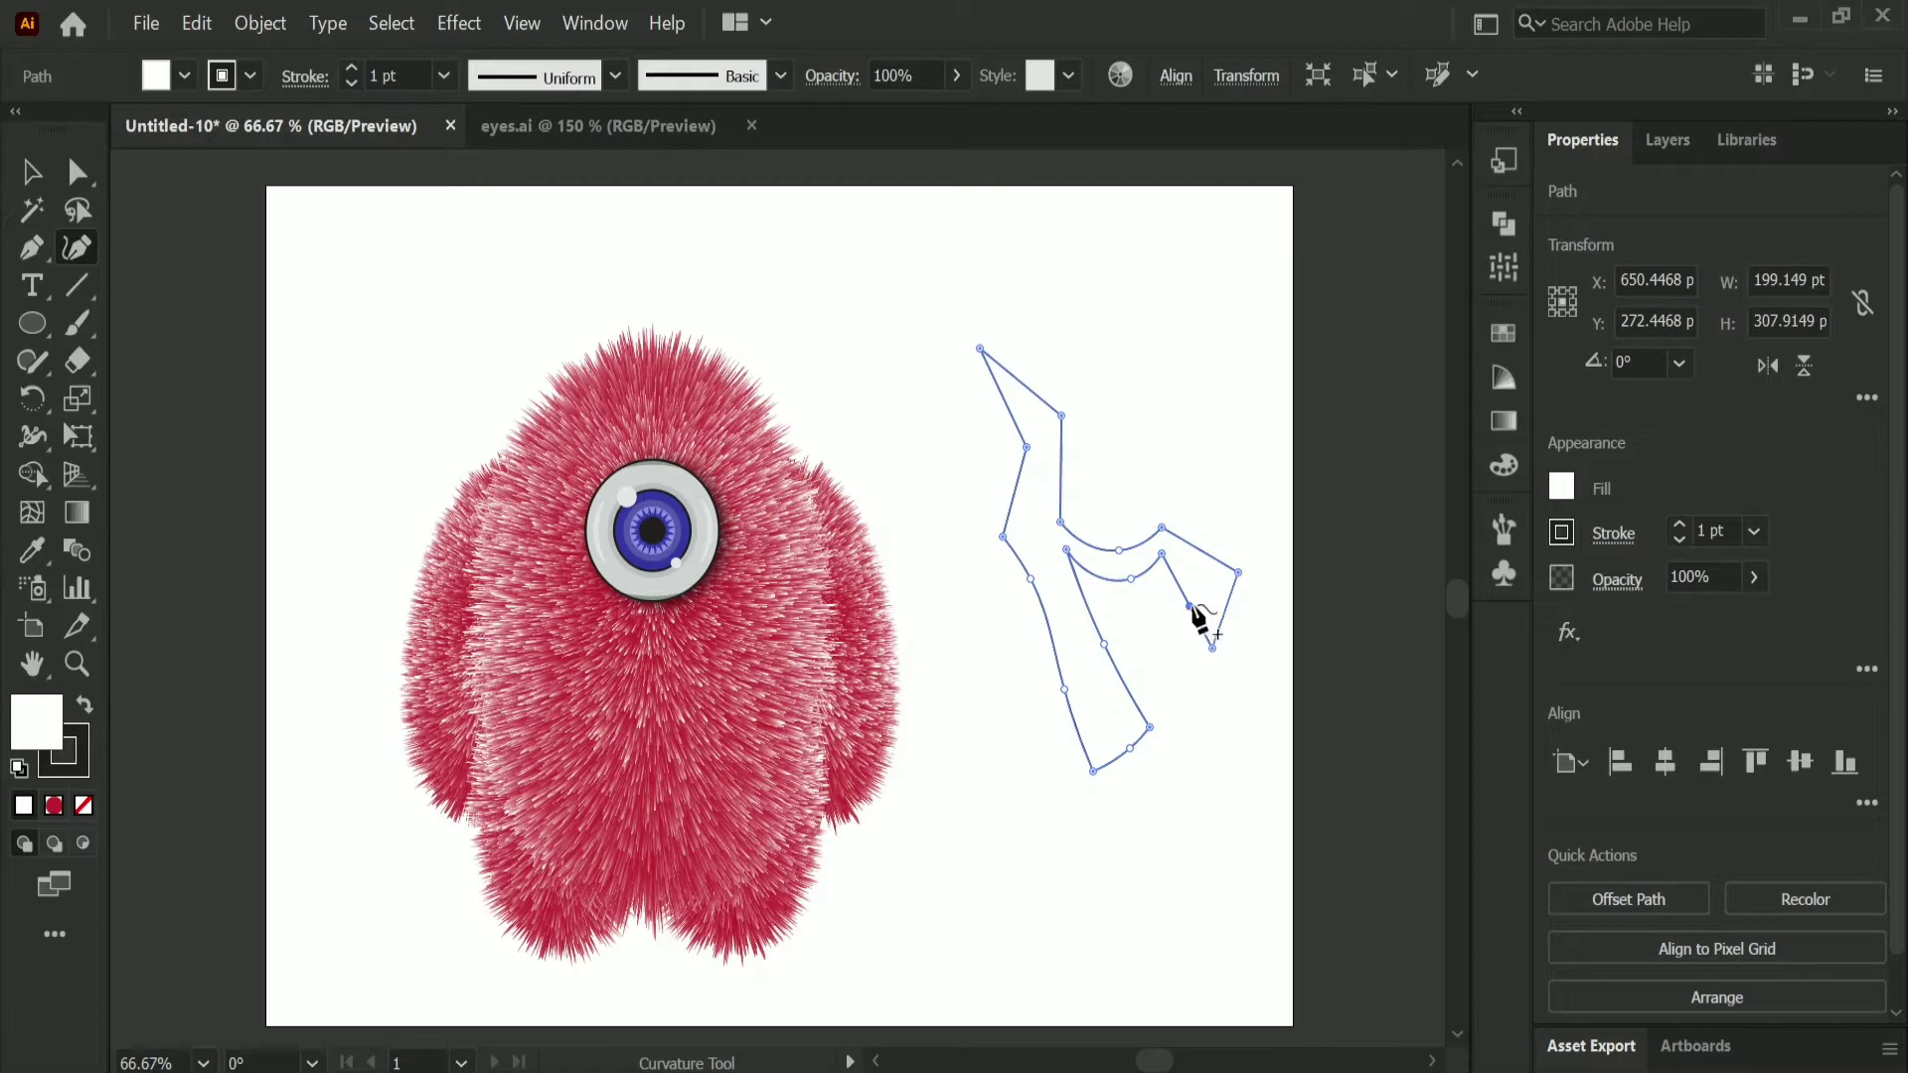
Step: Curve the underside of the side branch's tip and the inner edge between the upper prong and the fork, widening the upper prong slightly
click(1191, 600)
drag(1160, 555, 1174, 561)
click(1200, 590)
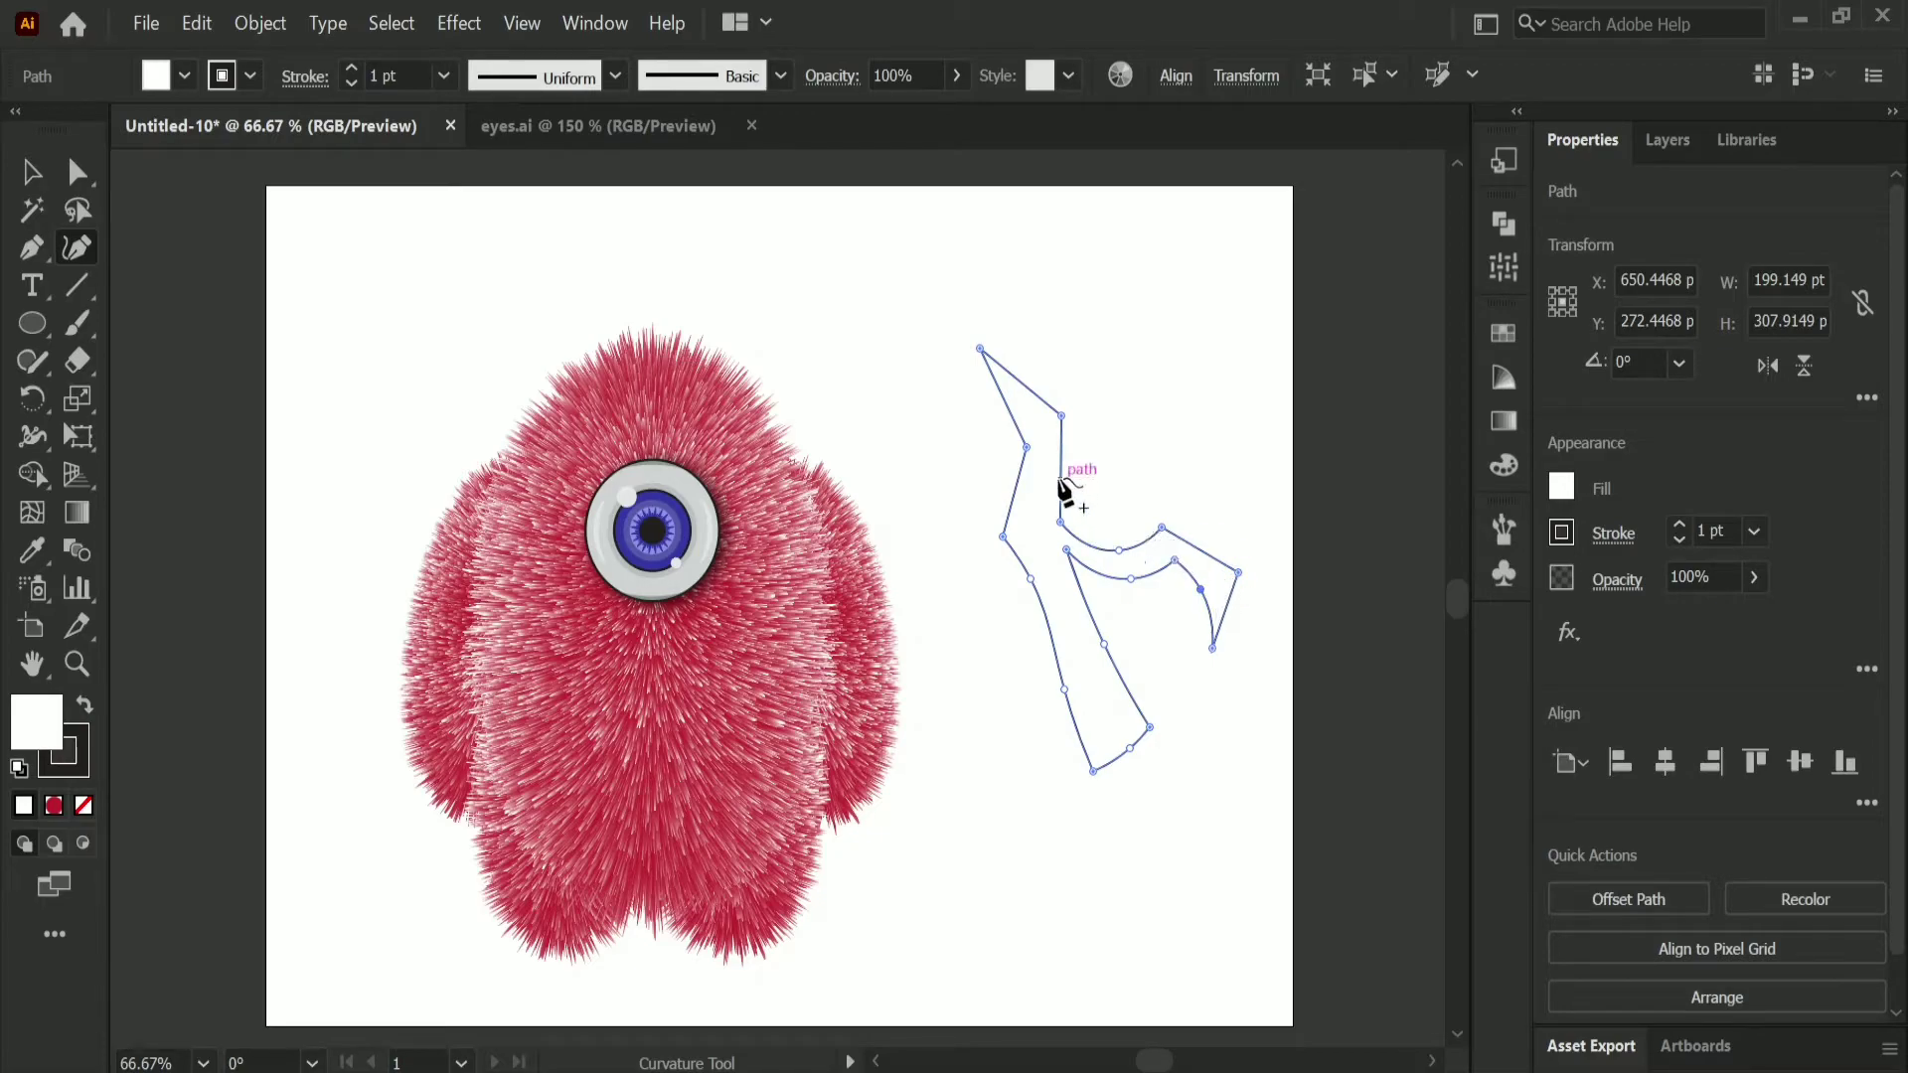
drag(1060, 479, 1076, 516)
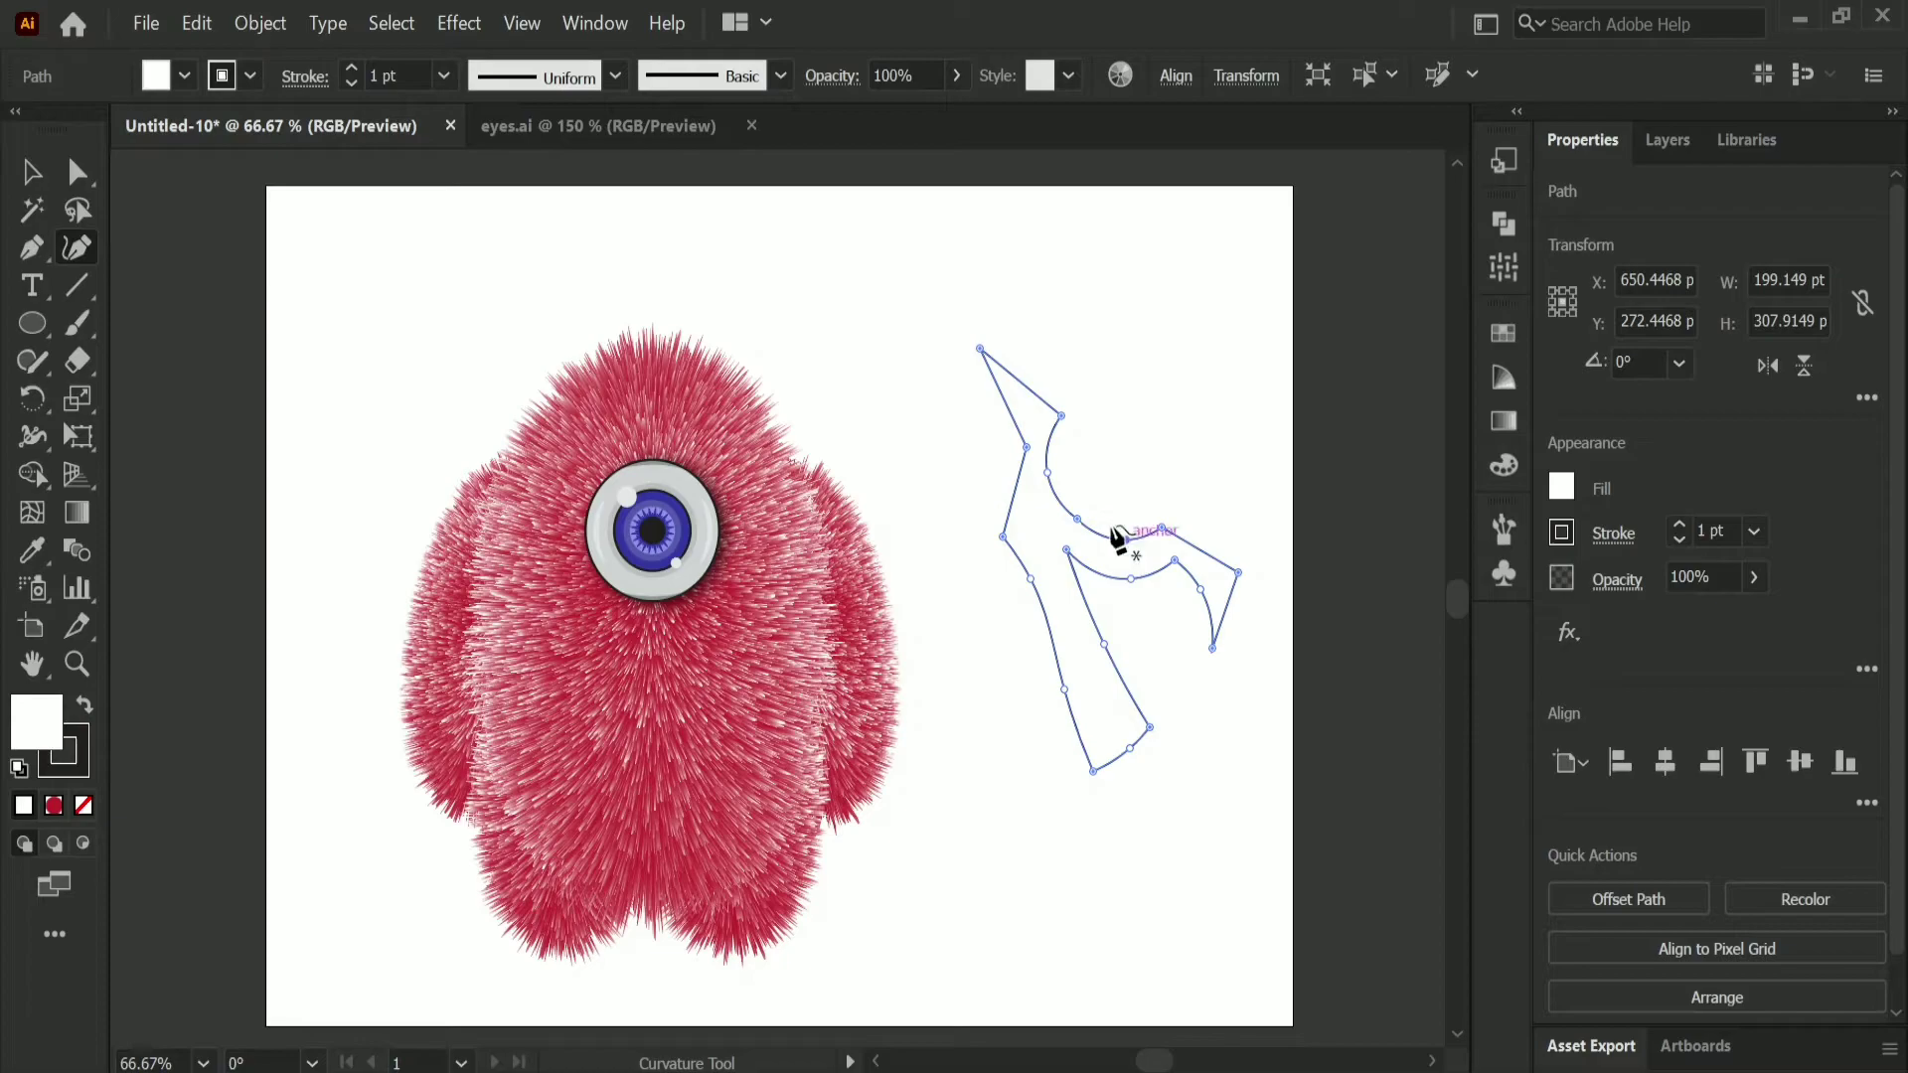
drag(1059, 414, 1075, 425)
drag(1079, 516, 1088, 527)
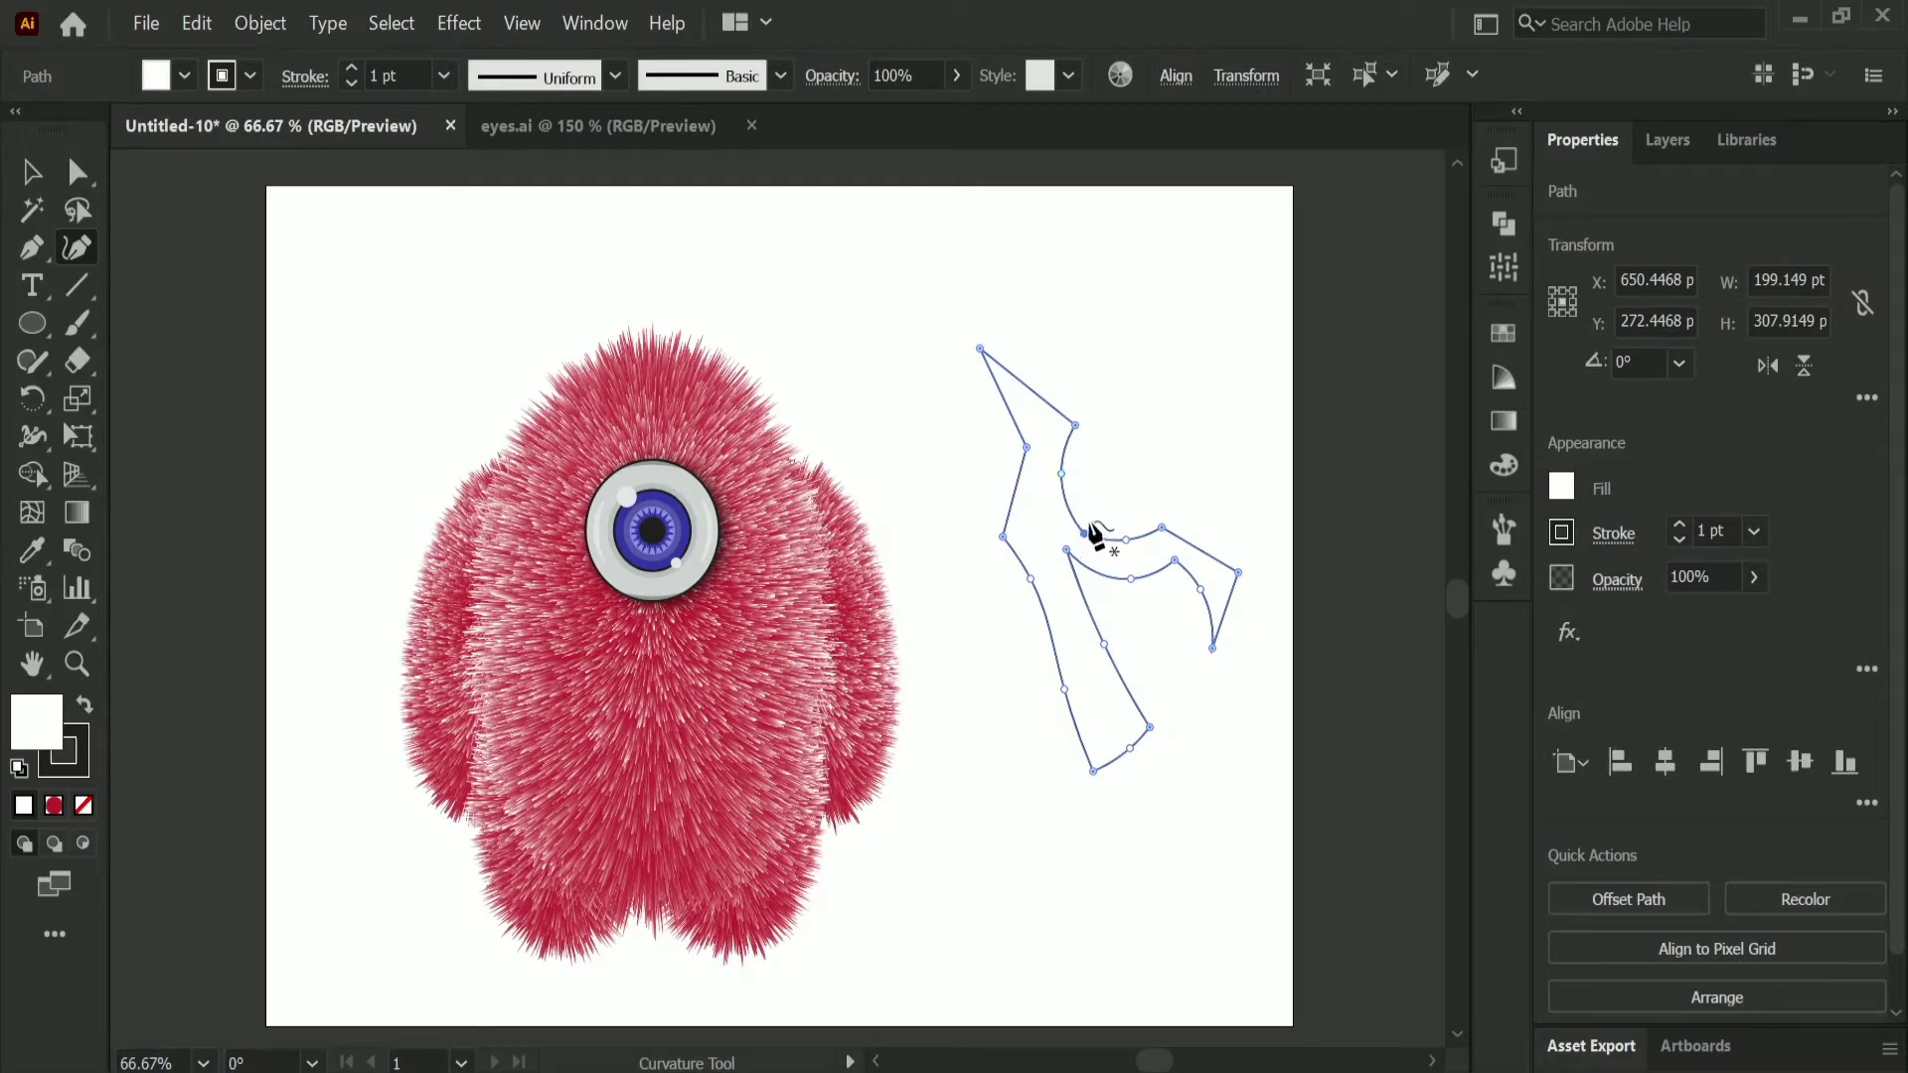
Step: Round individual antler corners: the upper tip to about 2.24 pt, the outer stem bend, and the fork's inner corner to about 25.7 pt
click(80, 173)
click(991, 371)
drag(1018, 402, 989, 373)
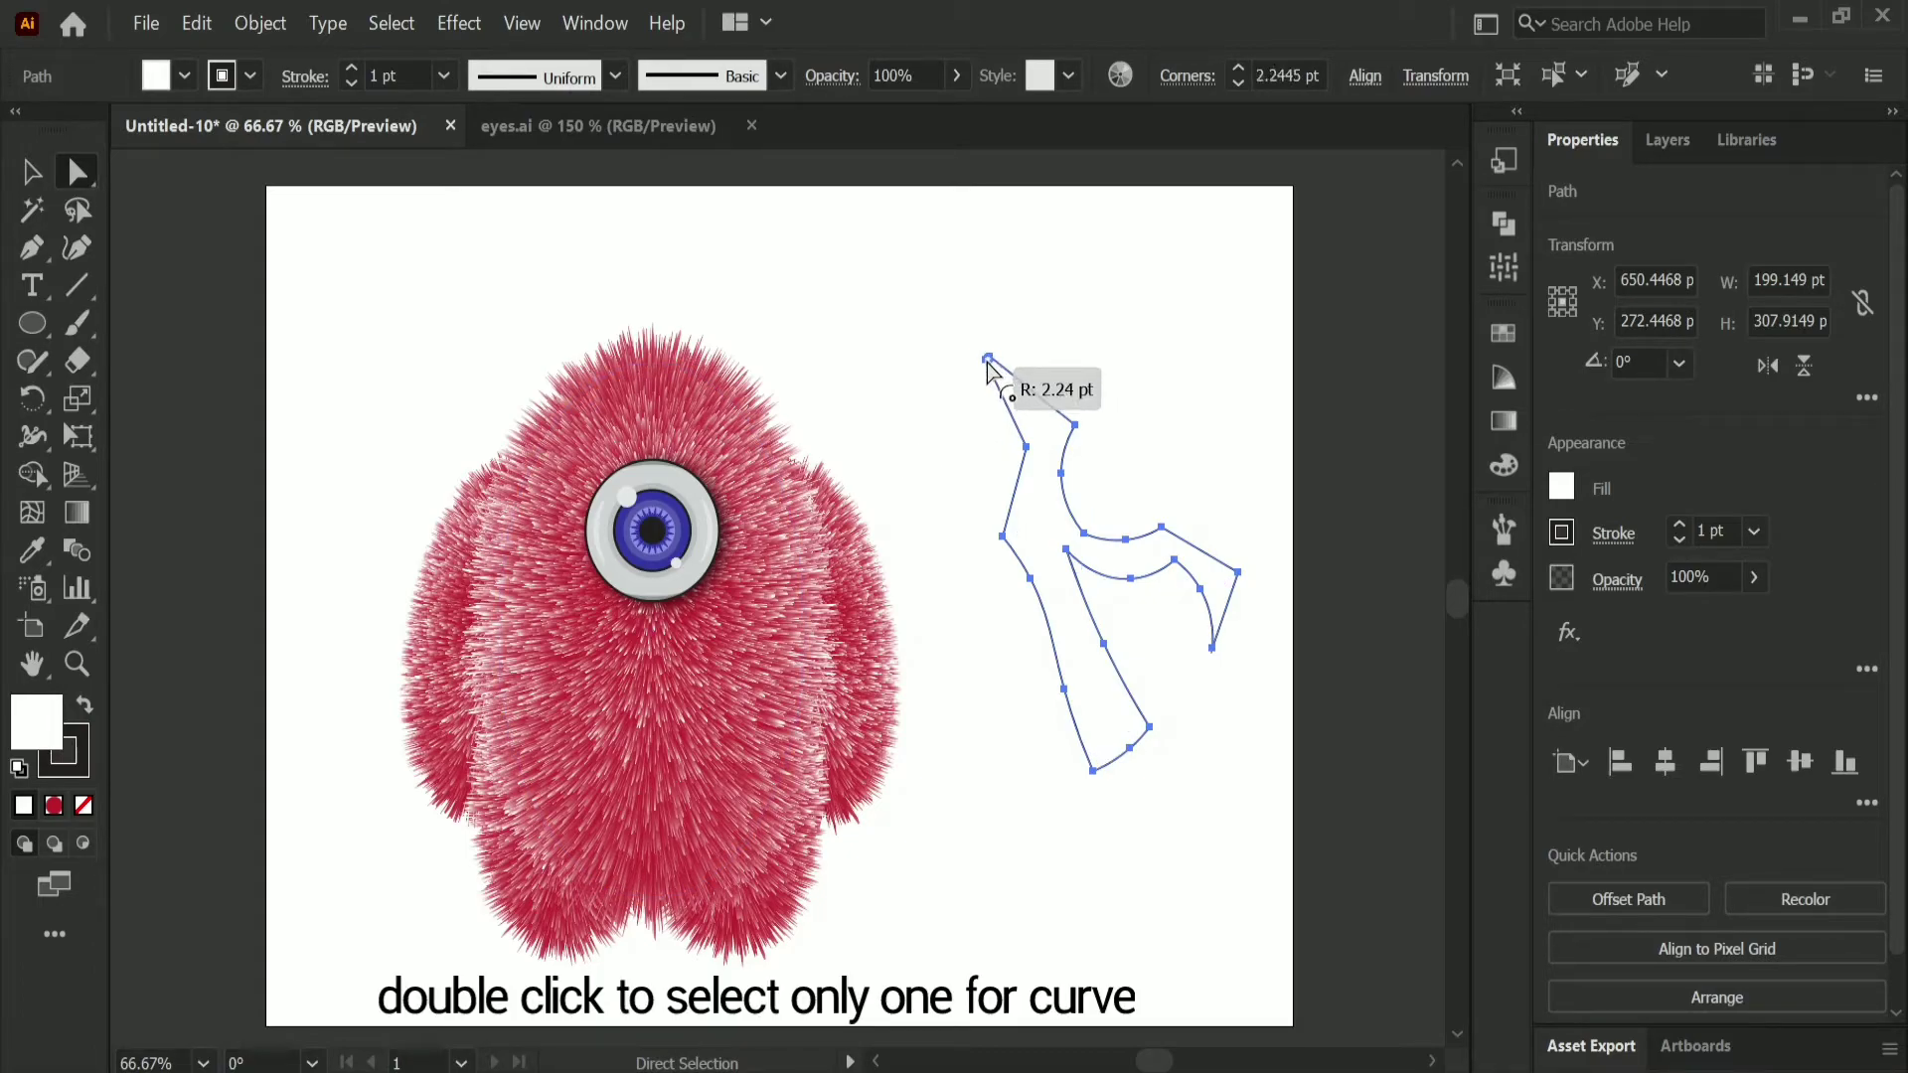
click(1021, 535)
drag(1023, 537, 1035, 537)
click(1096, 517)
drag(1100, 526, 1113, 527)
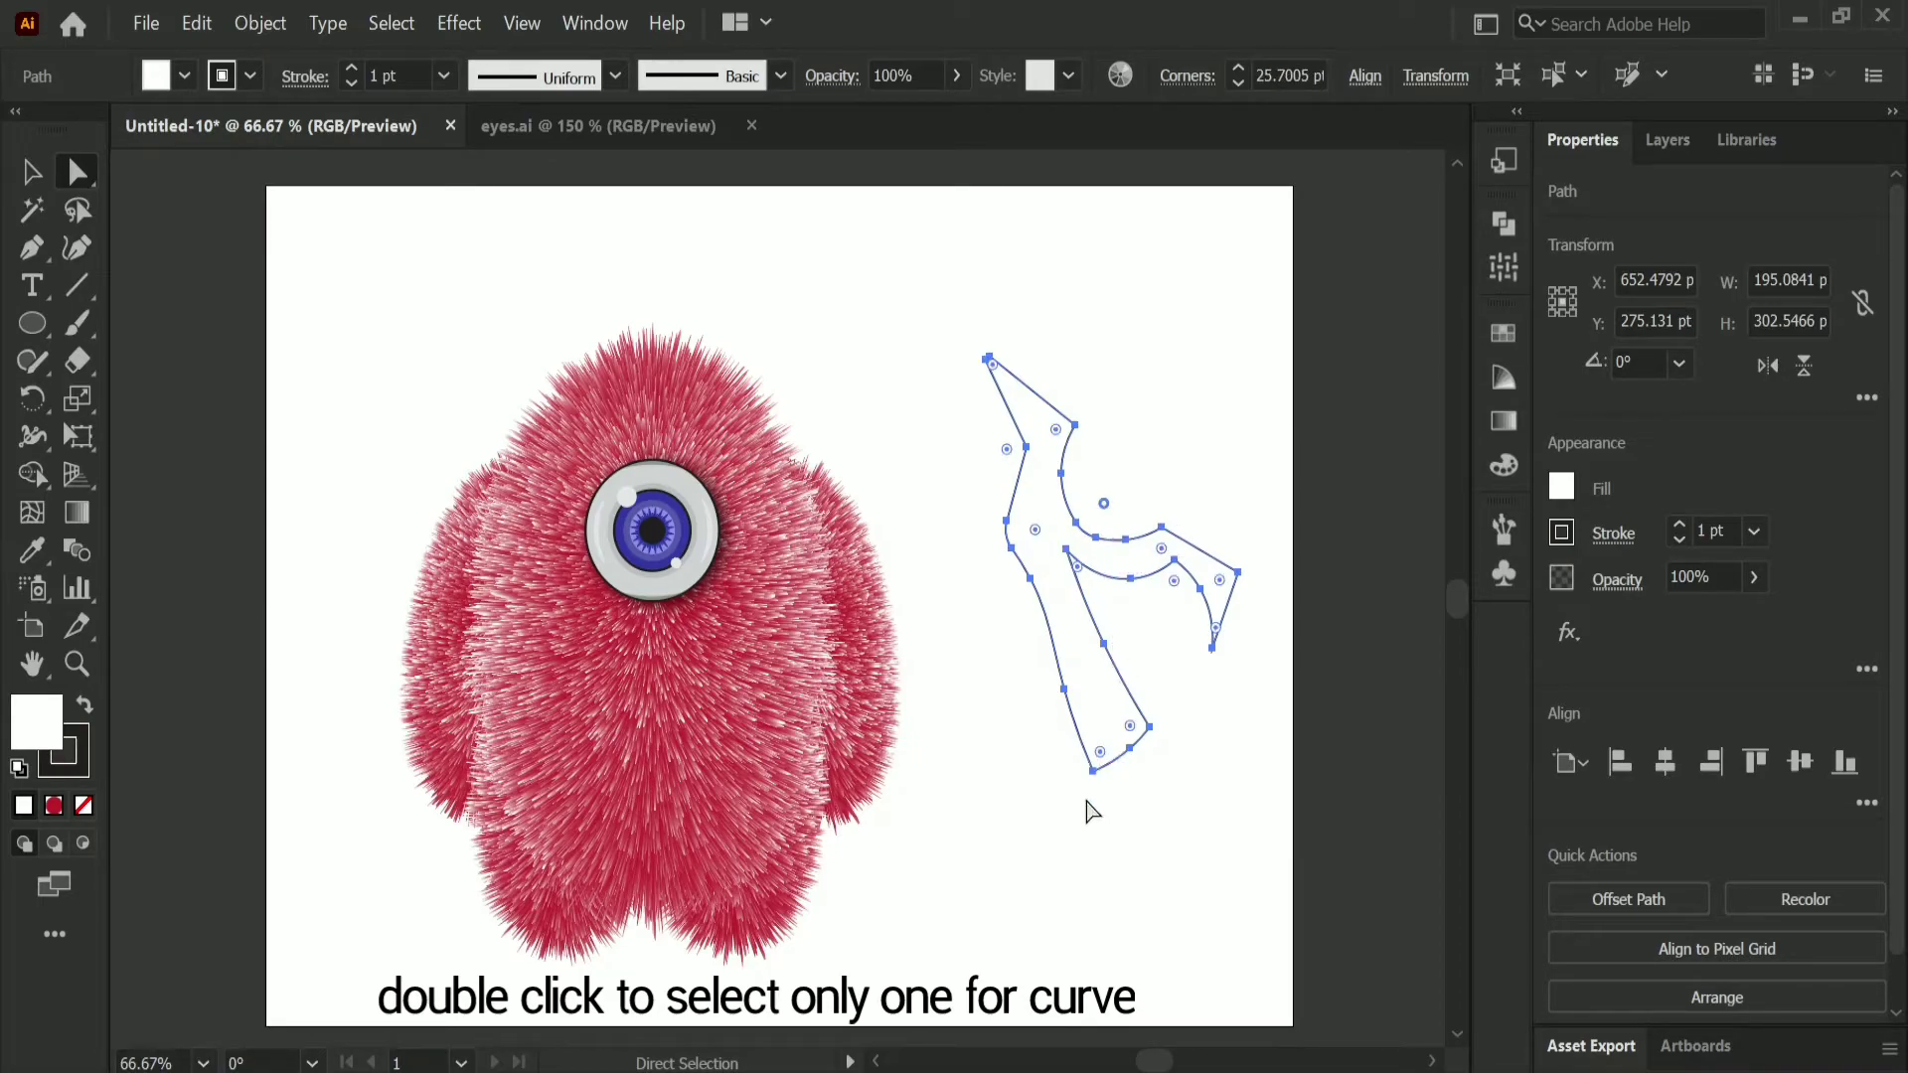
Step: Round the antler's base corner to about 15 pt, the side branch's outer corner to about 10.3 pt and the outer stem bend to about 9.4 pt
click(1100, 755)
drag(1101, 757, 1153, 753)
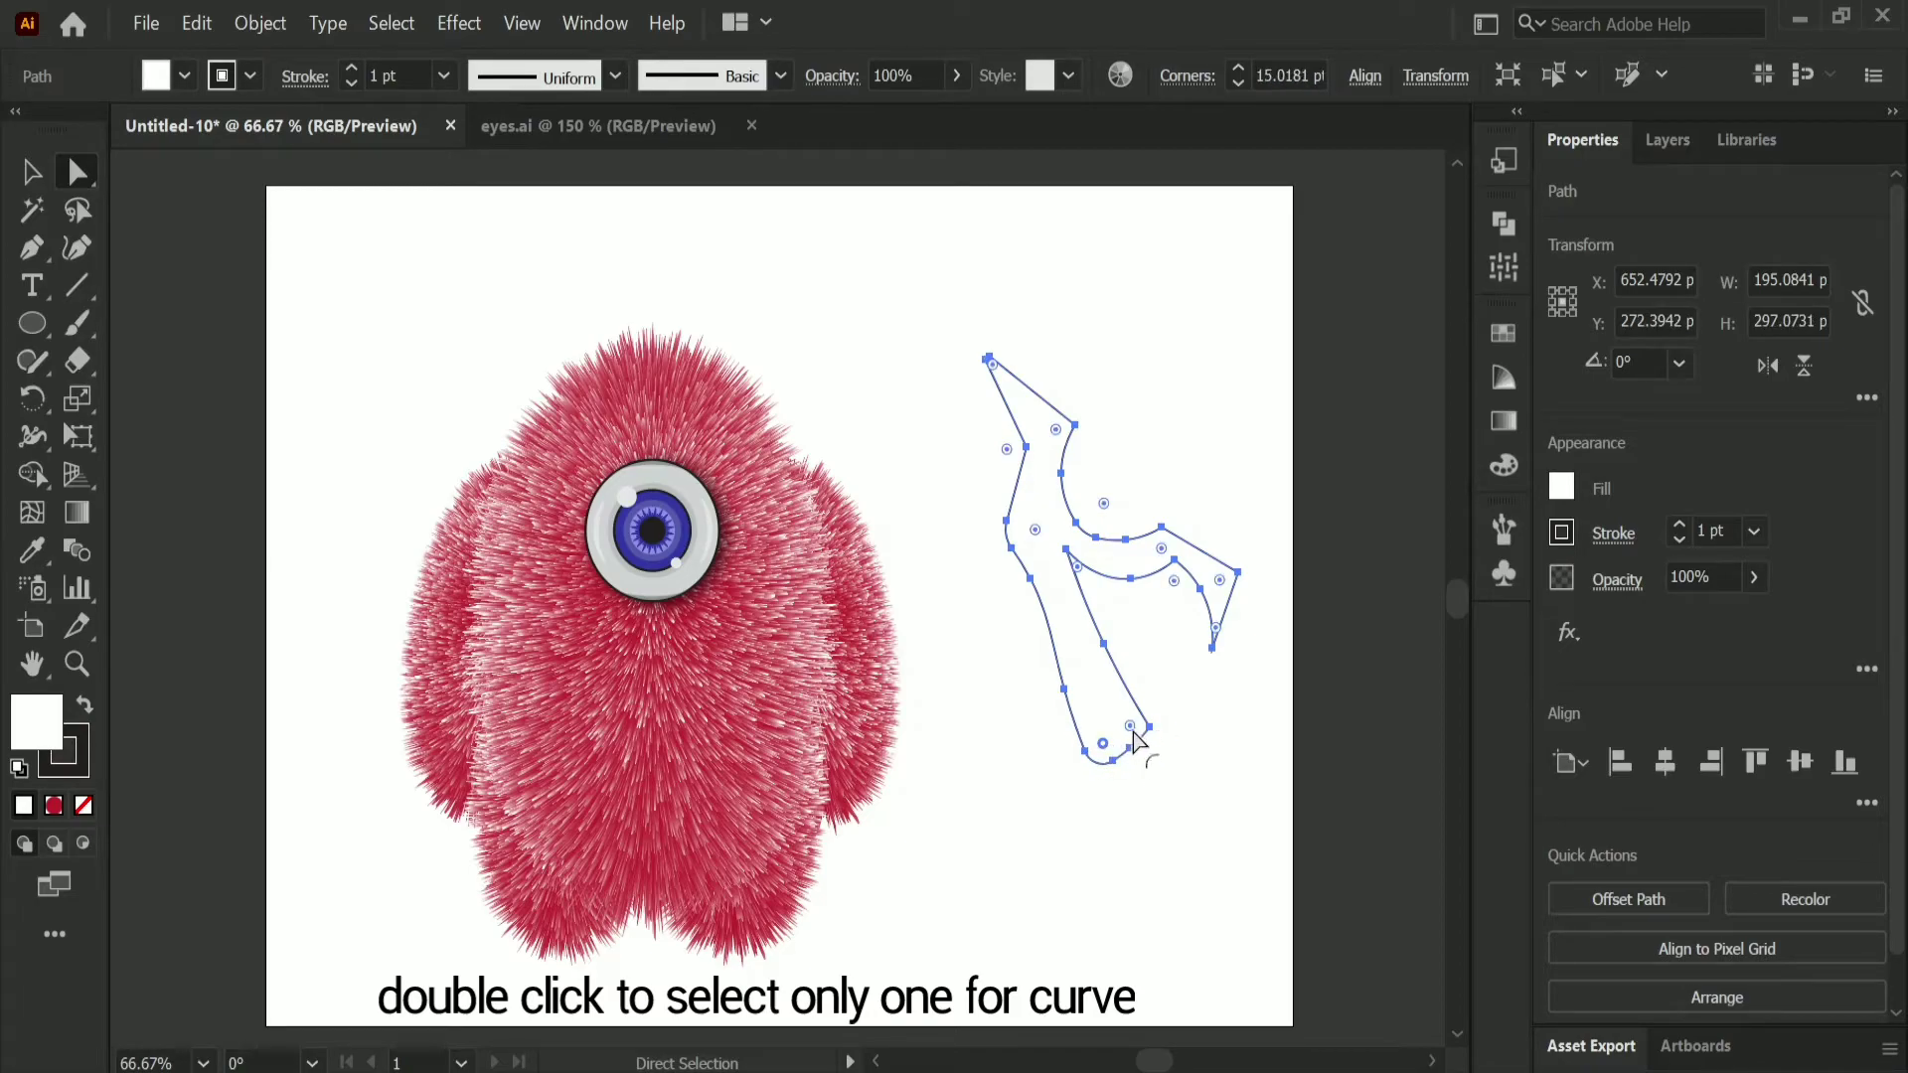
click(1219, 581)
mouse_move(1219, 581)
mouse_down()
mouse_move(1210, 596)
mouse_move(1224, 588)
mouse_up()
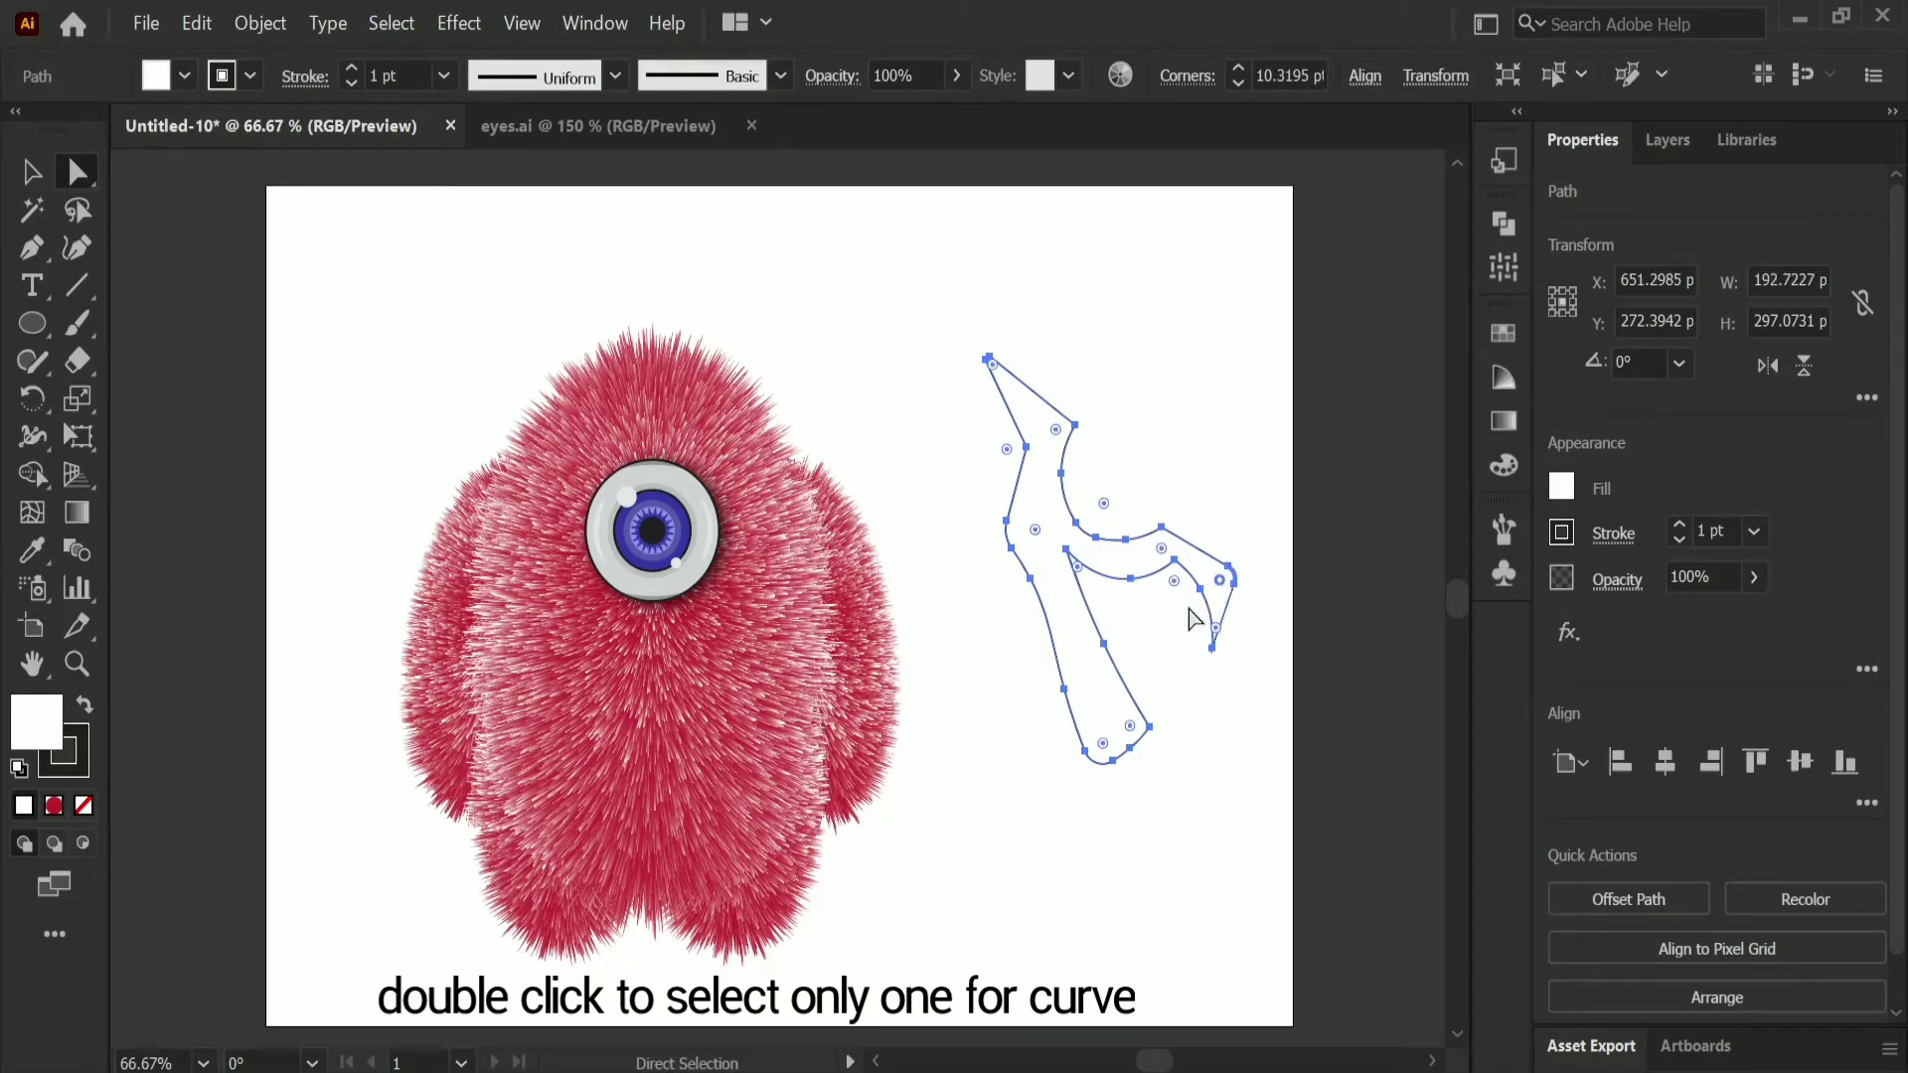
drag(1034, 530, 1015, 535)
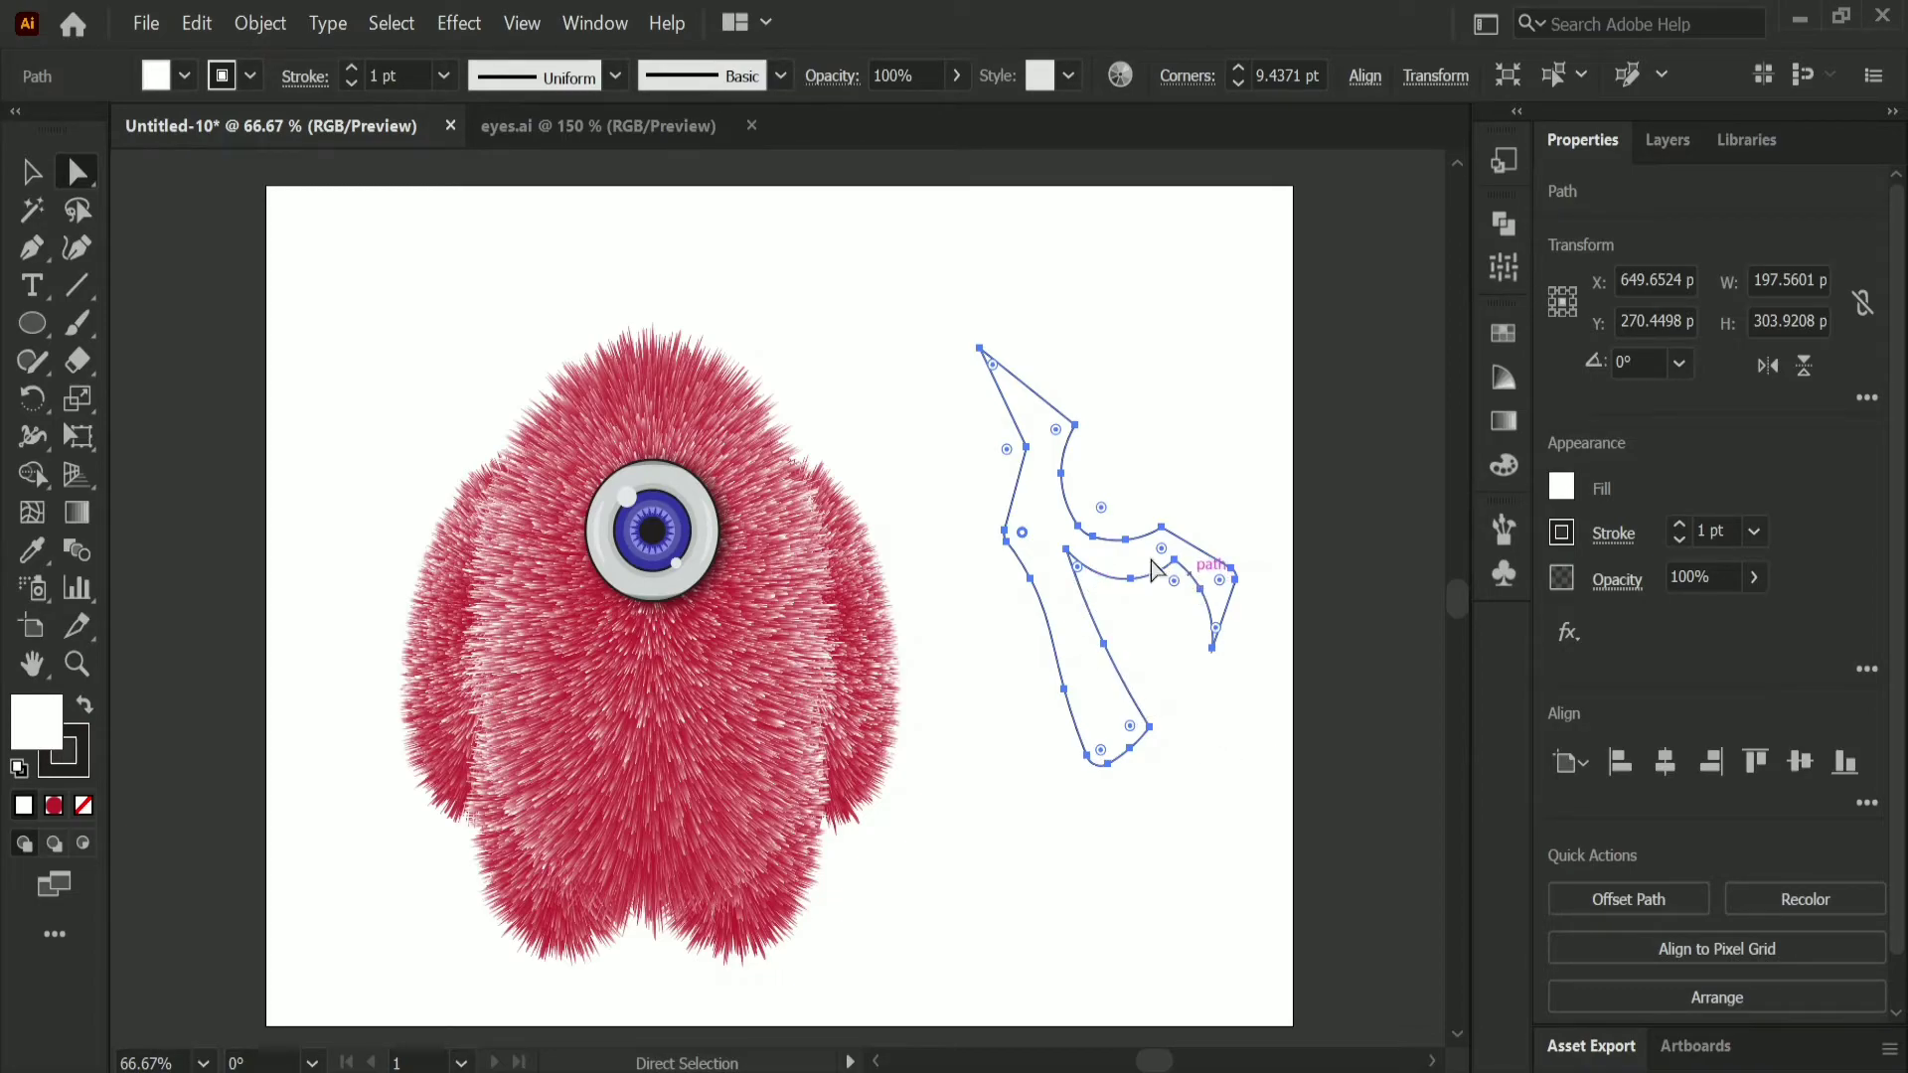
Step: Fill the antler with the brown swirl pattern swatch and set its stroke to none
click(30, 173)
key(shift+grave)
key(v)
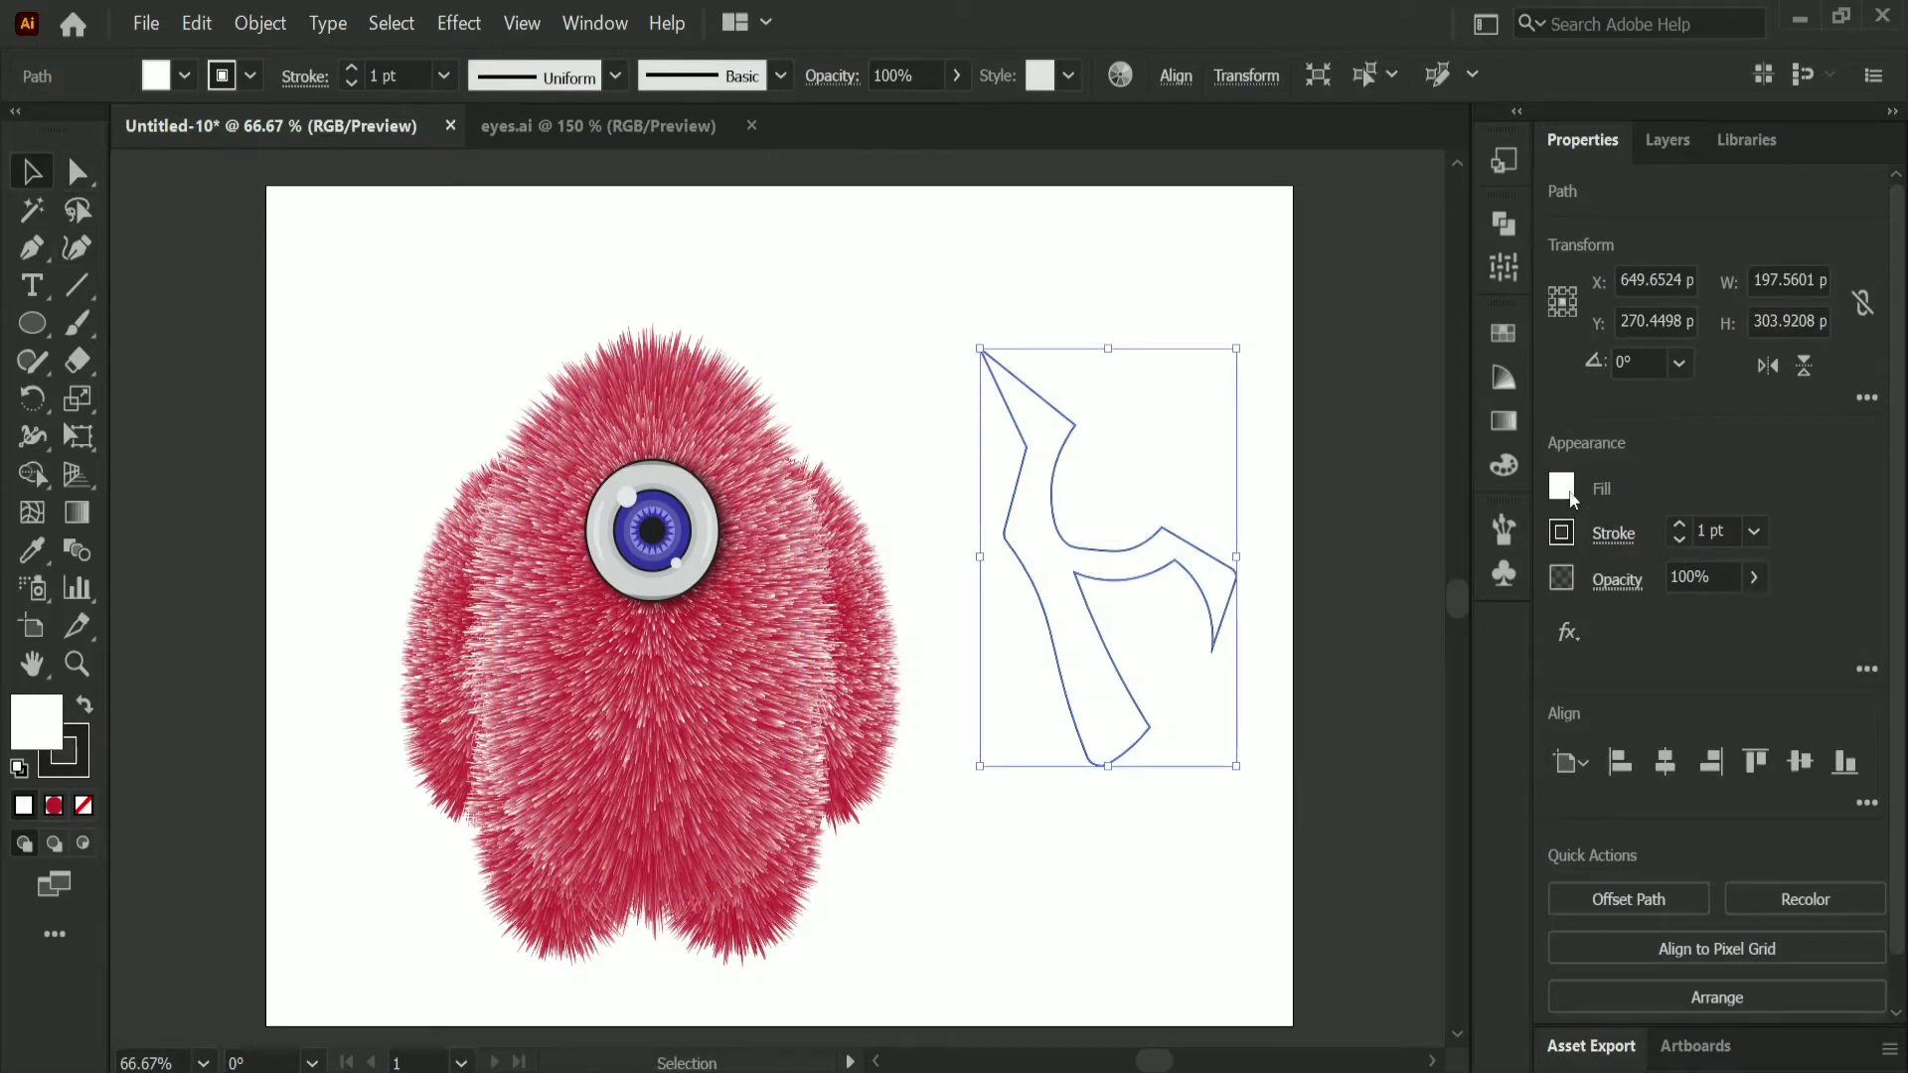
click(1562, 487)
click(1282, 667)
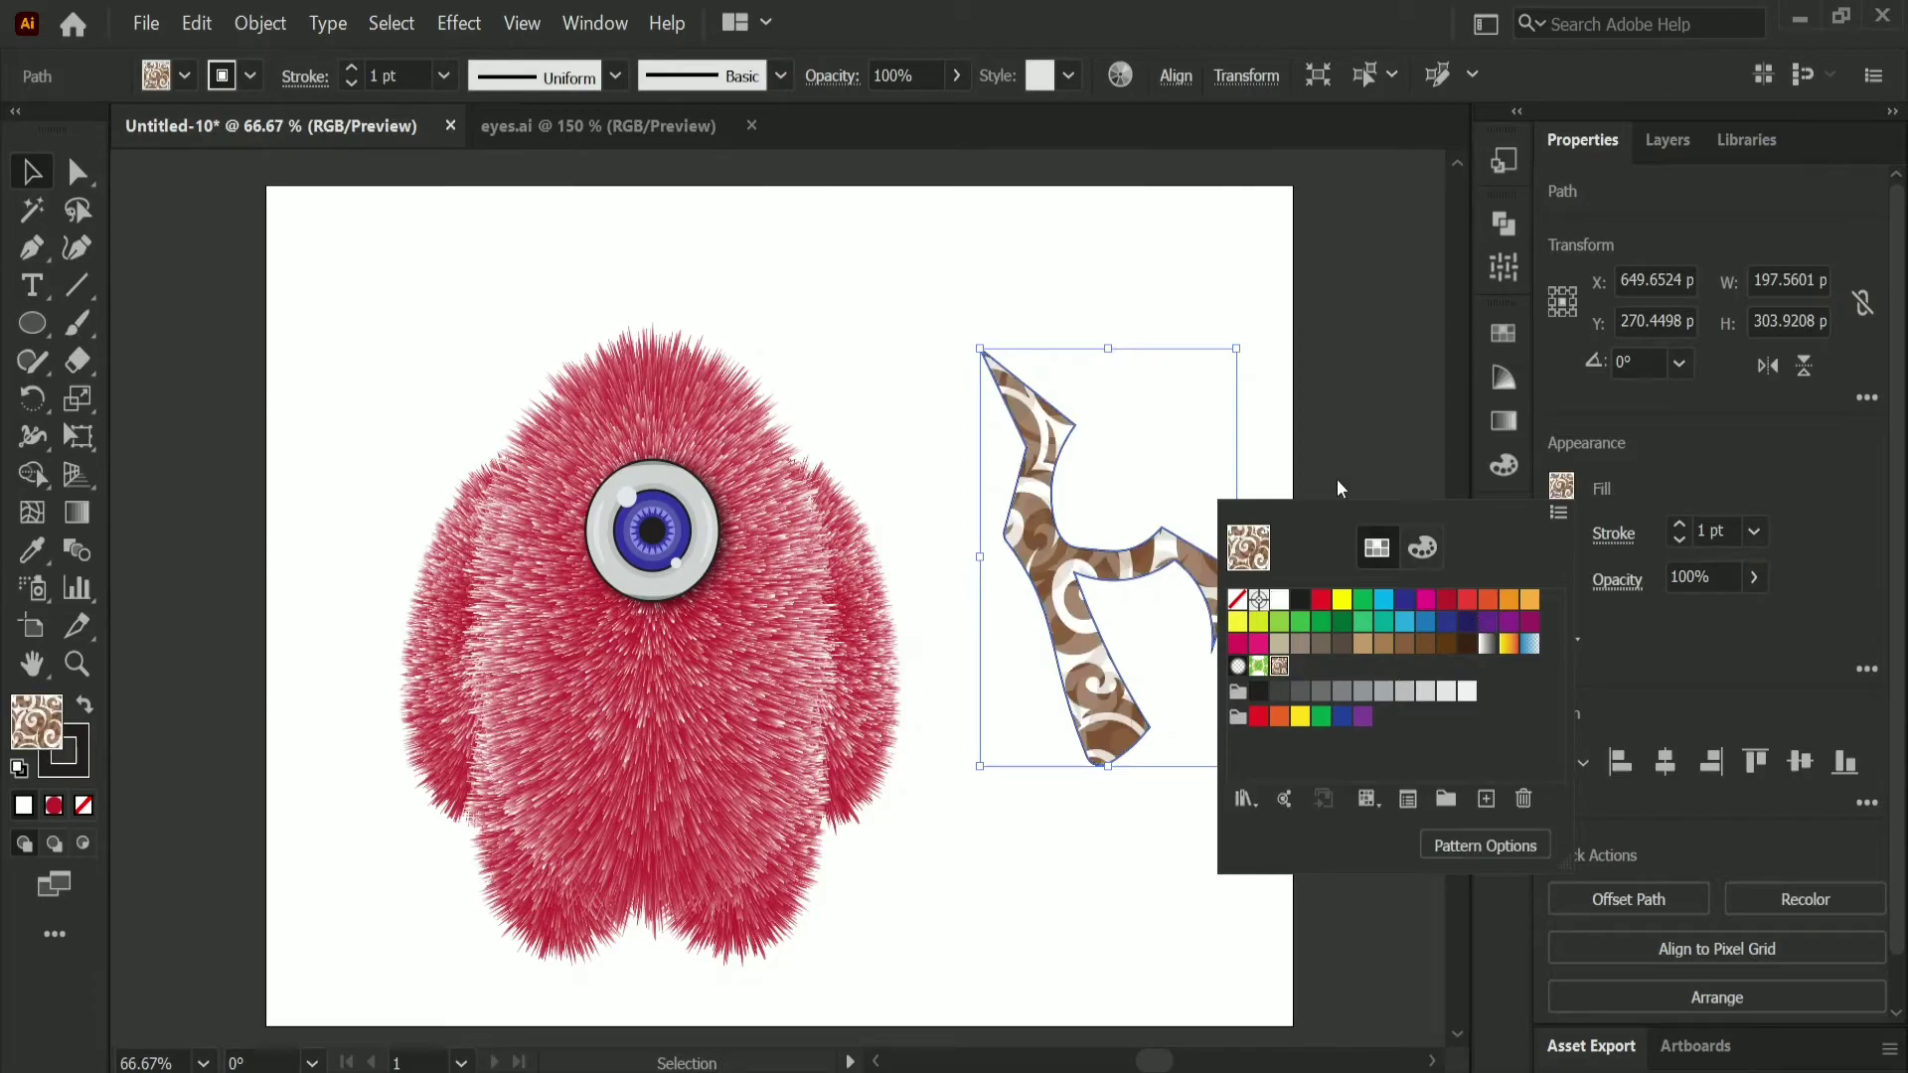
click(1565, 536)
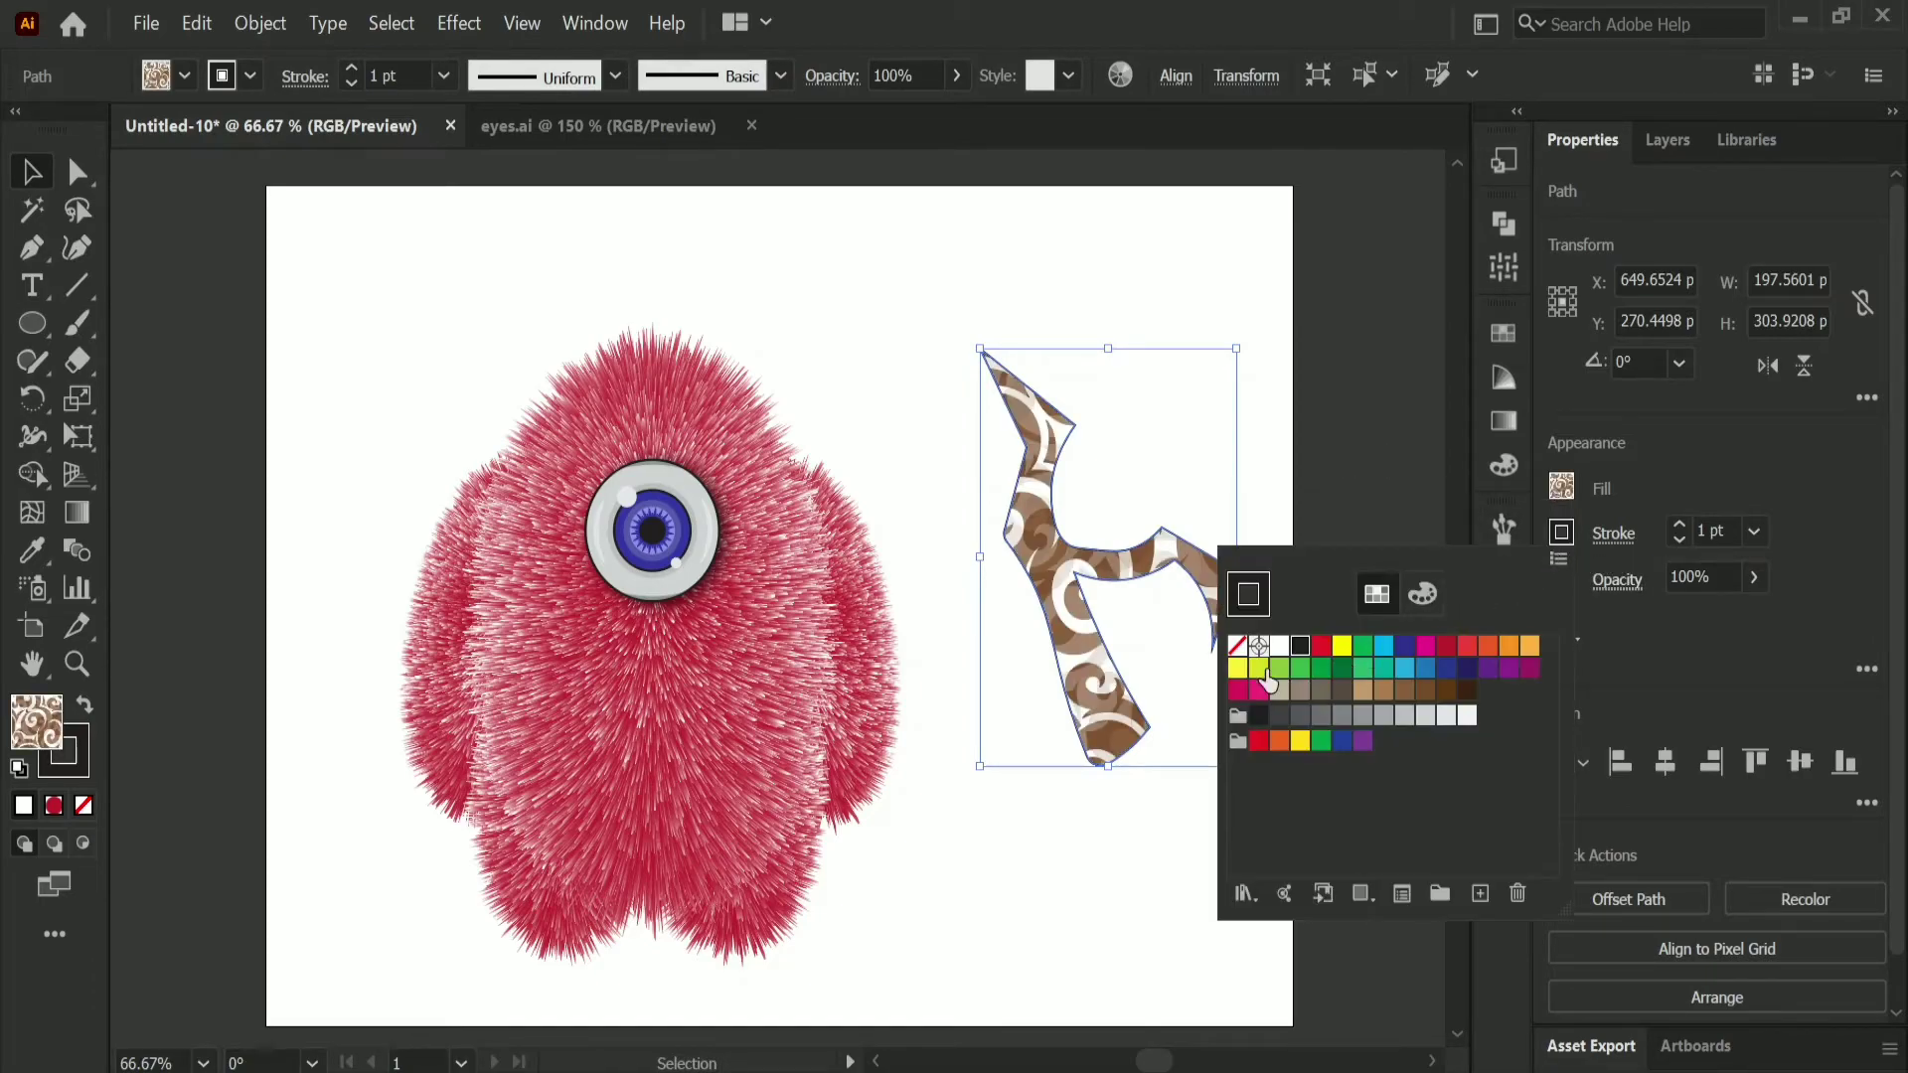
click(1237, 646)
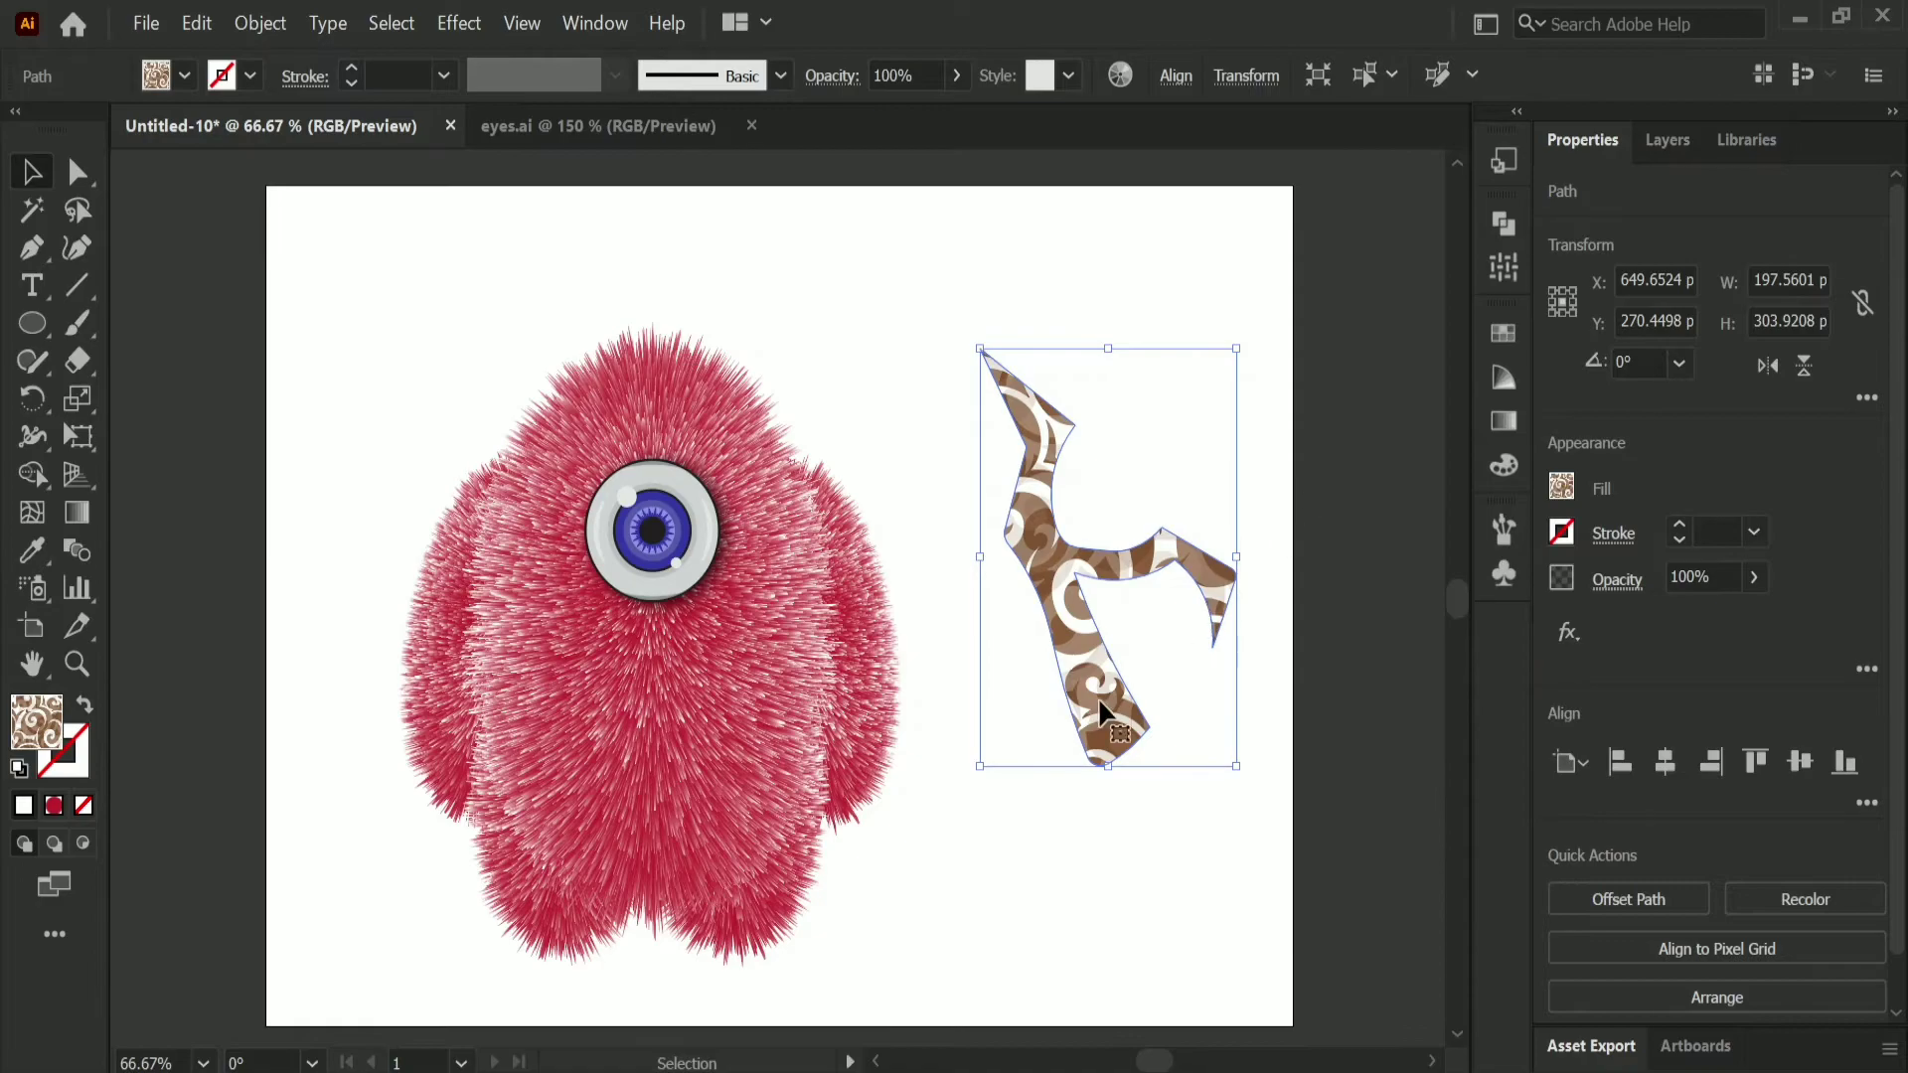
click(1192, 810)
Step: Scale the antler to about 102 by 157 pt and place it on the upper-left edge of the character's head
drag(1086, 681, 1111, 614)
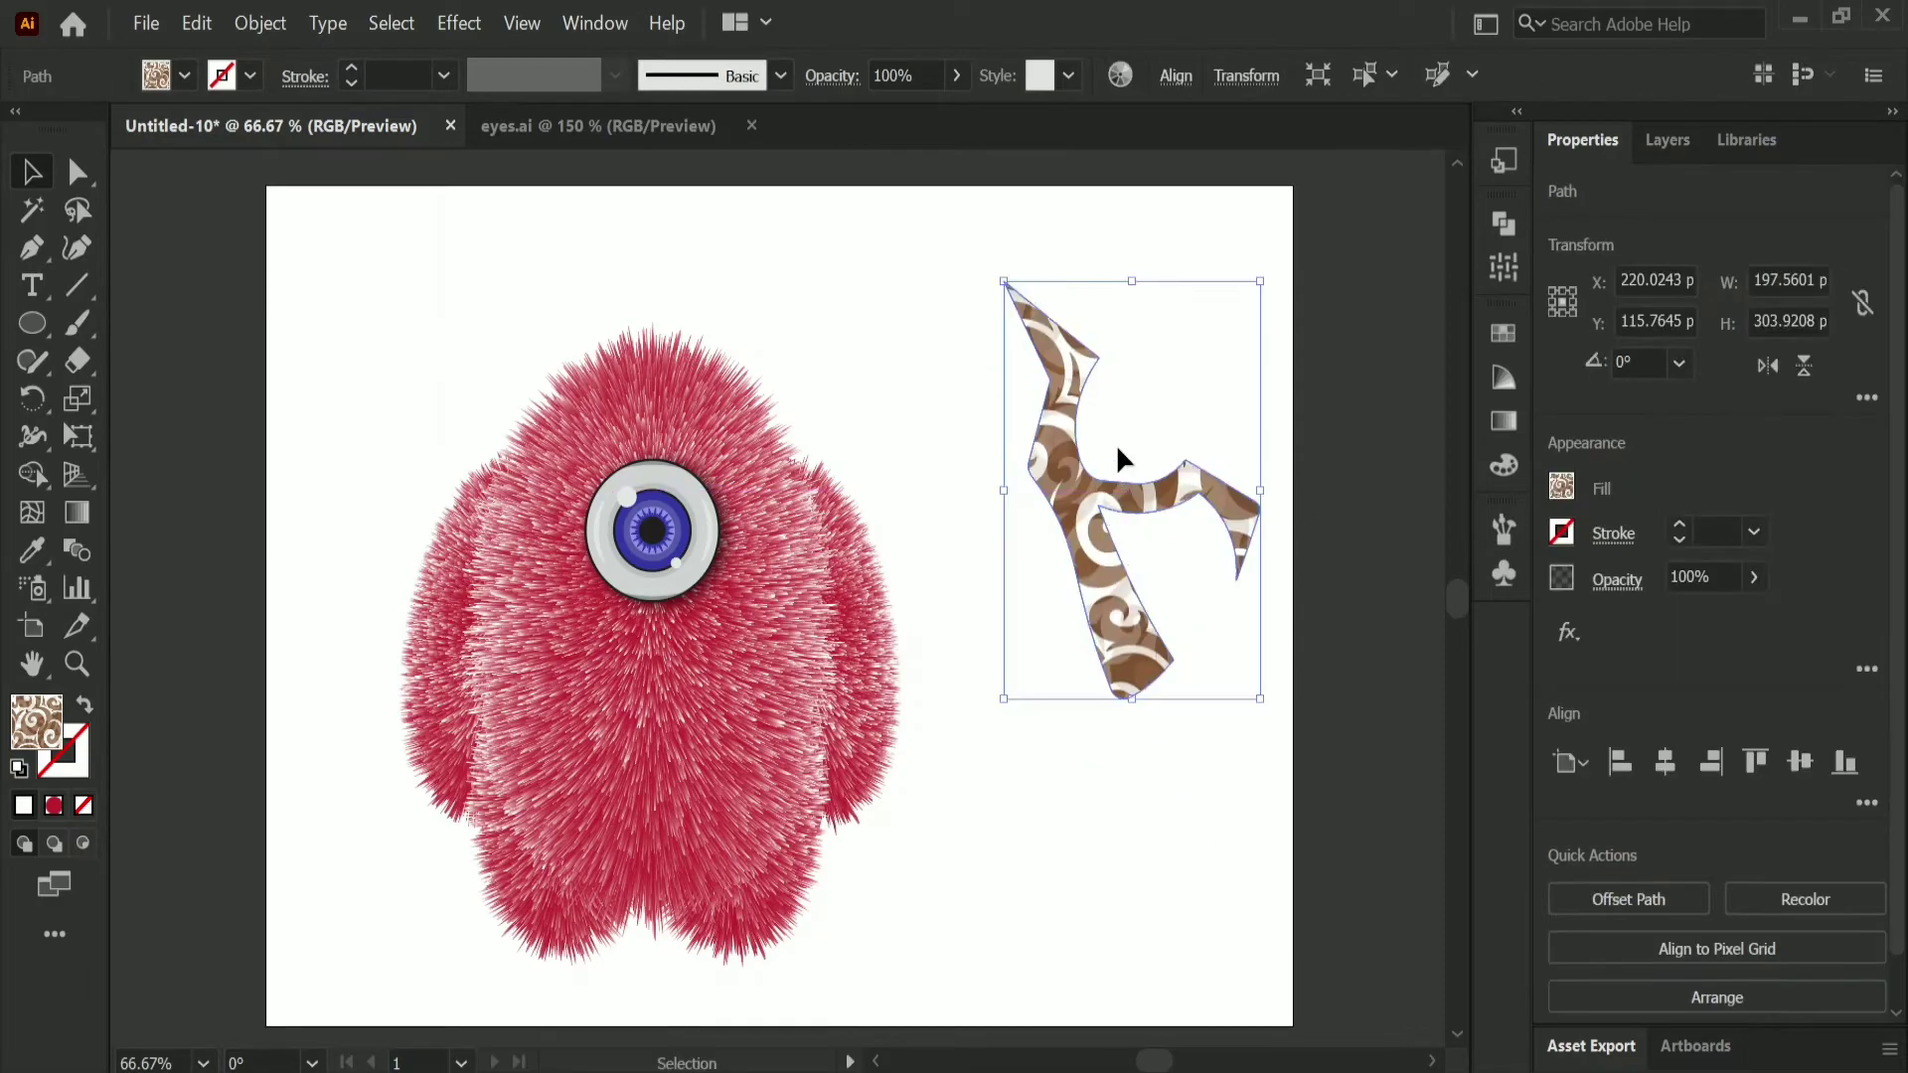
drag(1262, 285, 1122, 481)
drag(979, 590, 536, 381)
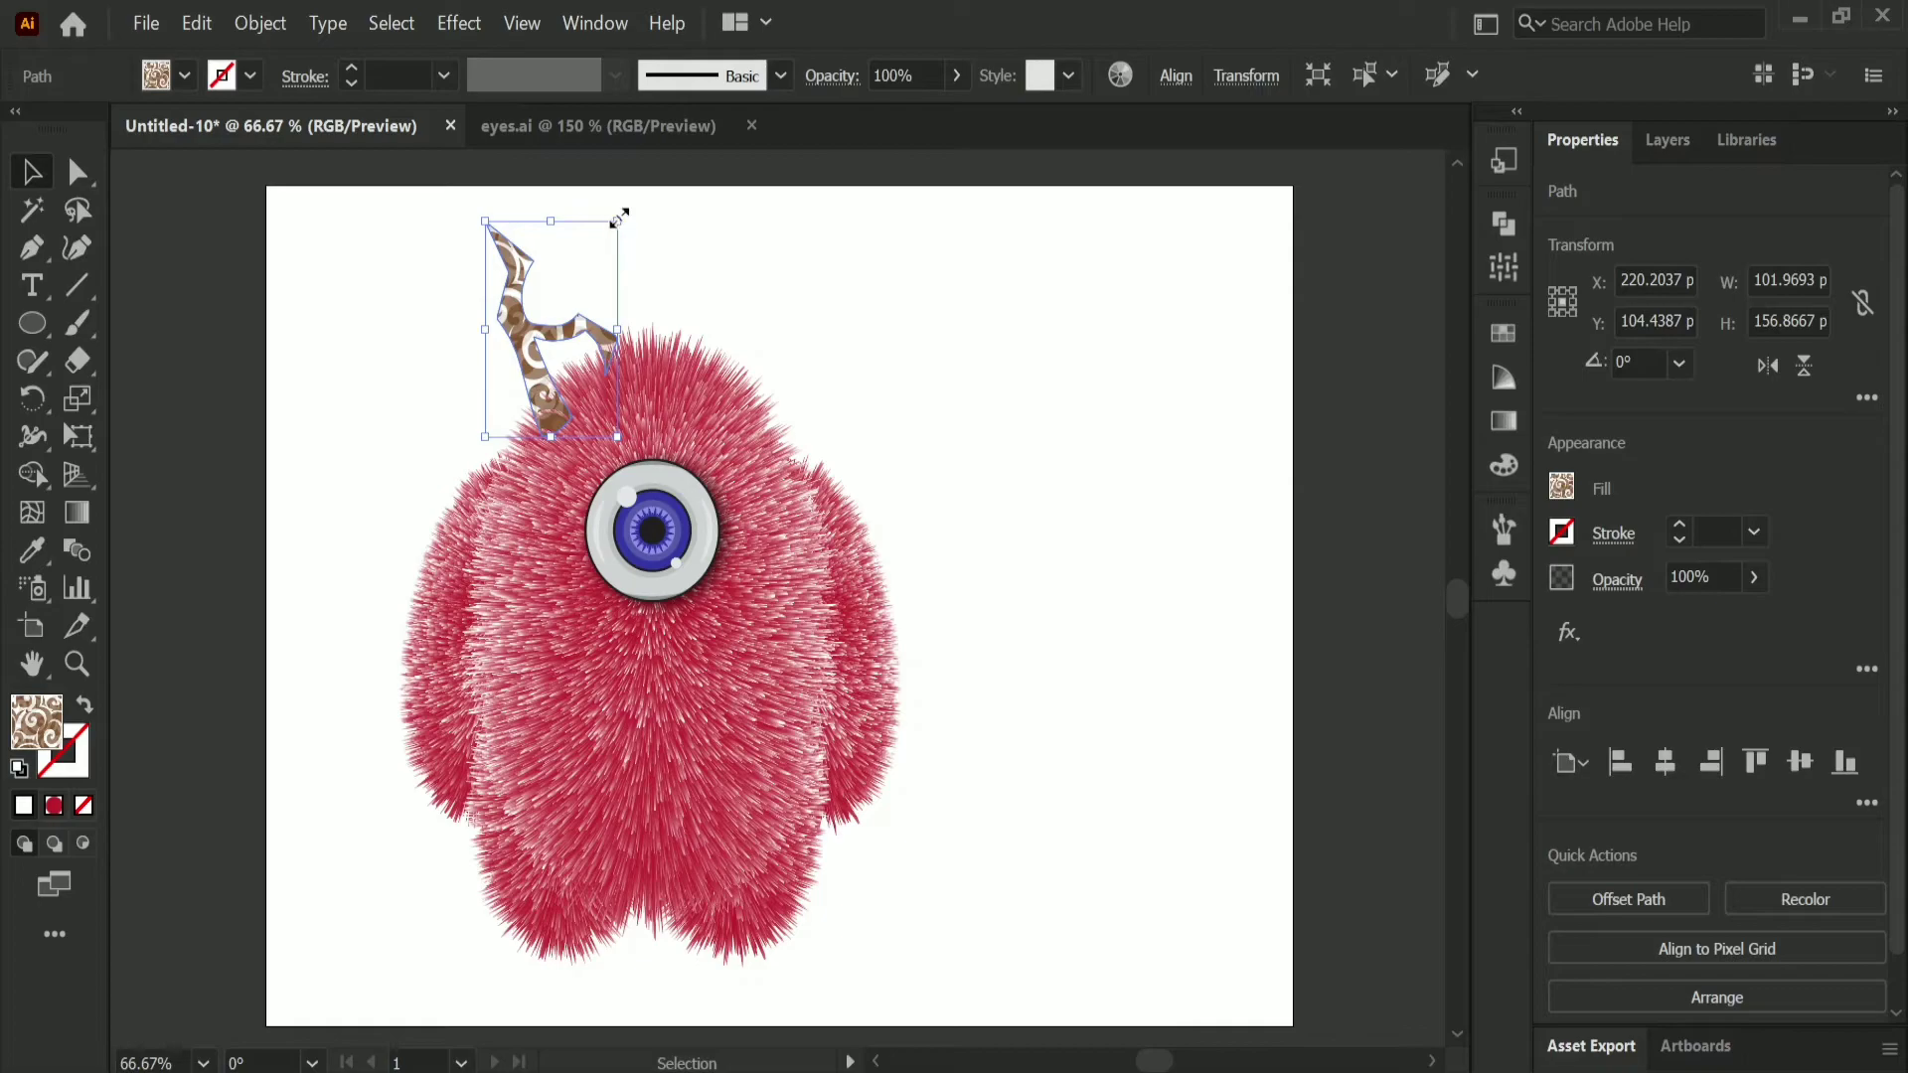
Step: Rotate the antler outward to about 33°, lengthen it, and set its base into the upper-left edge of the head
drag(609, 209, 554, 204)
drag(558, 369, 552, 361)
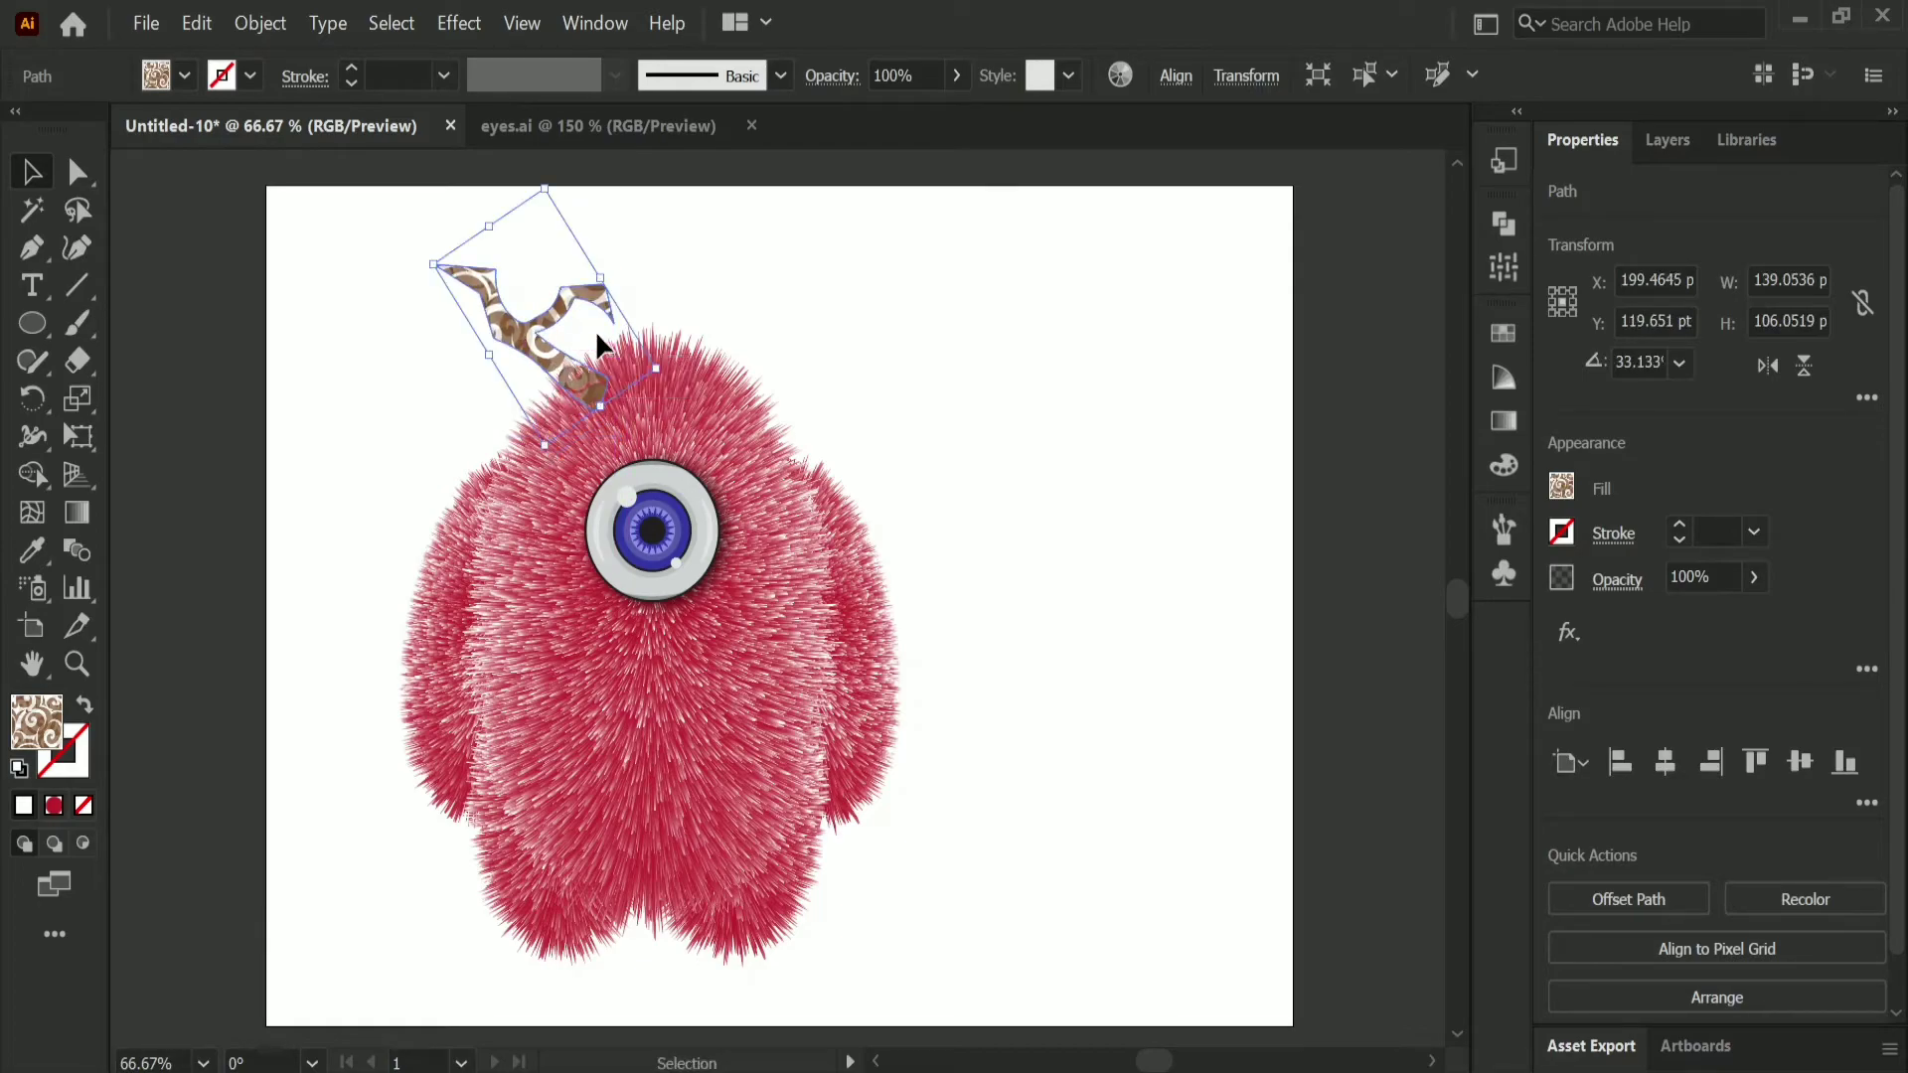
drag(490, 230, 463, 188)
drag(584, 386, 578, 398)
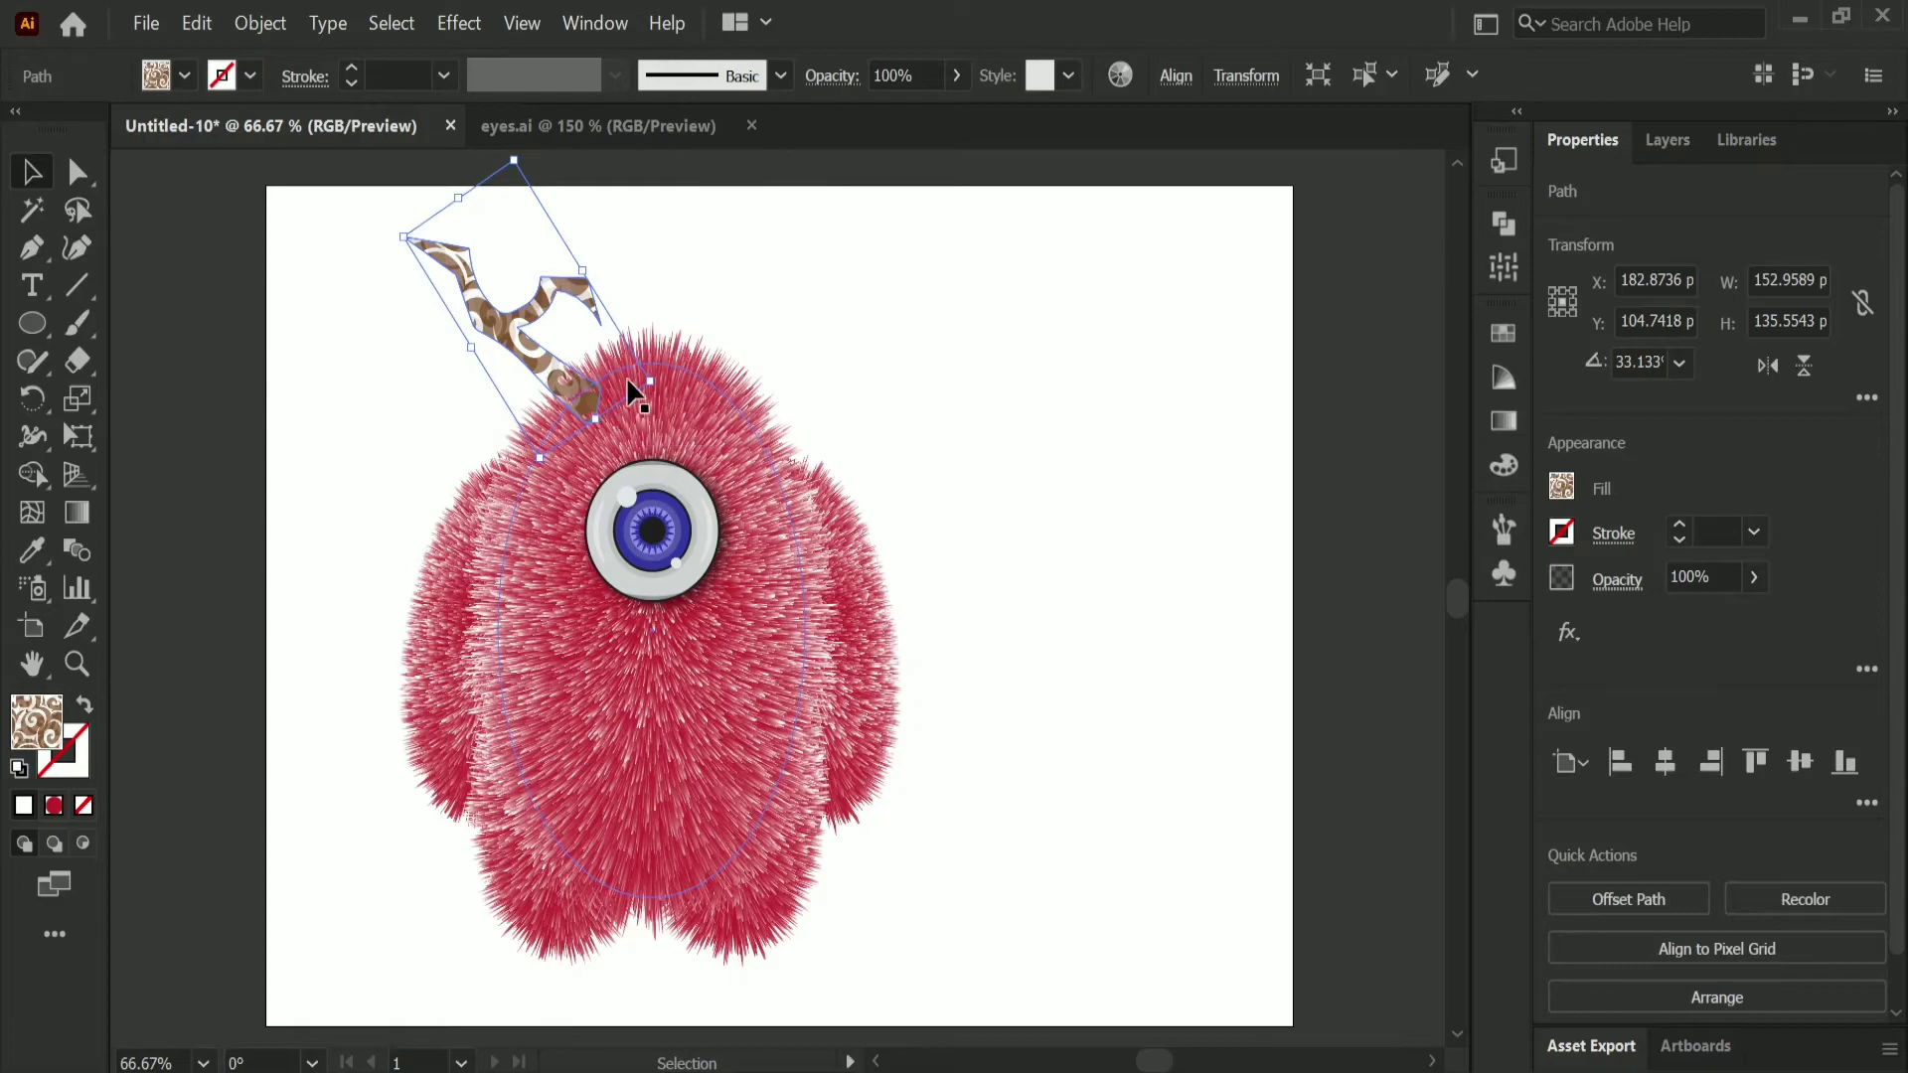
Step: Send the antler behind the furry body and rotate it to about 23° with its base at the head's upper-left edge
right_click(541, 360)
mouse_move(675, 832)
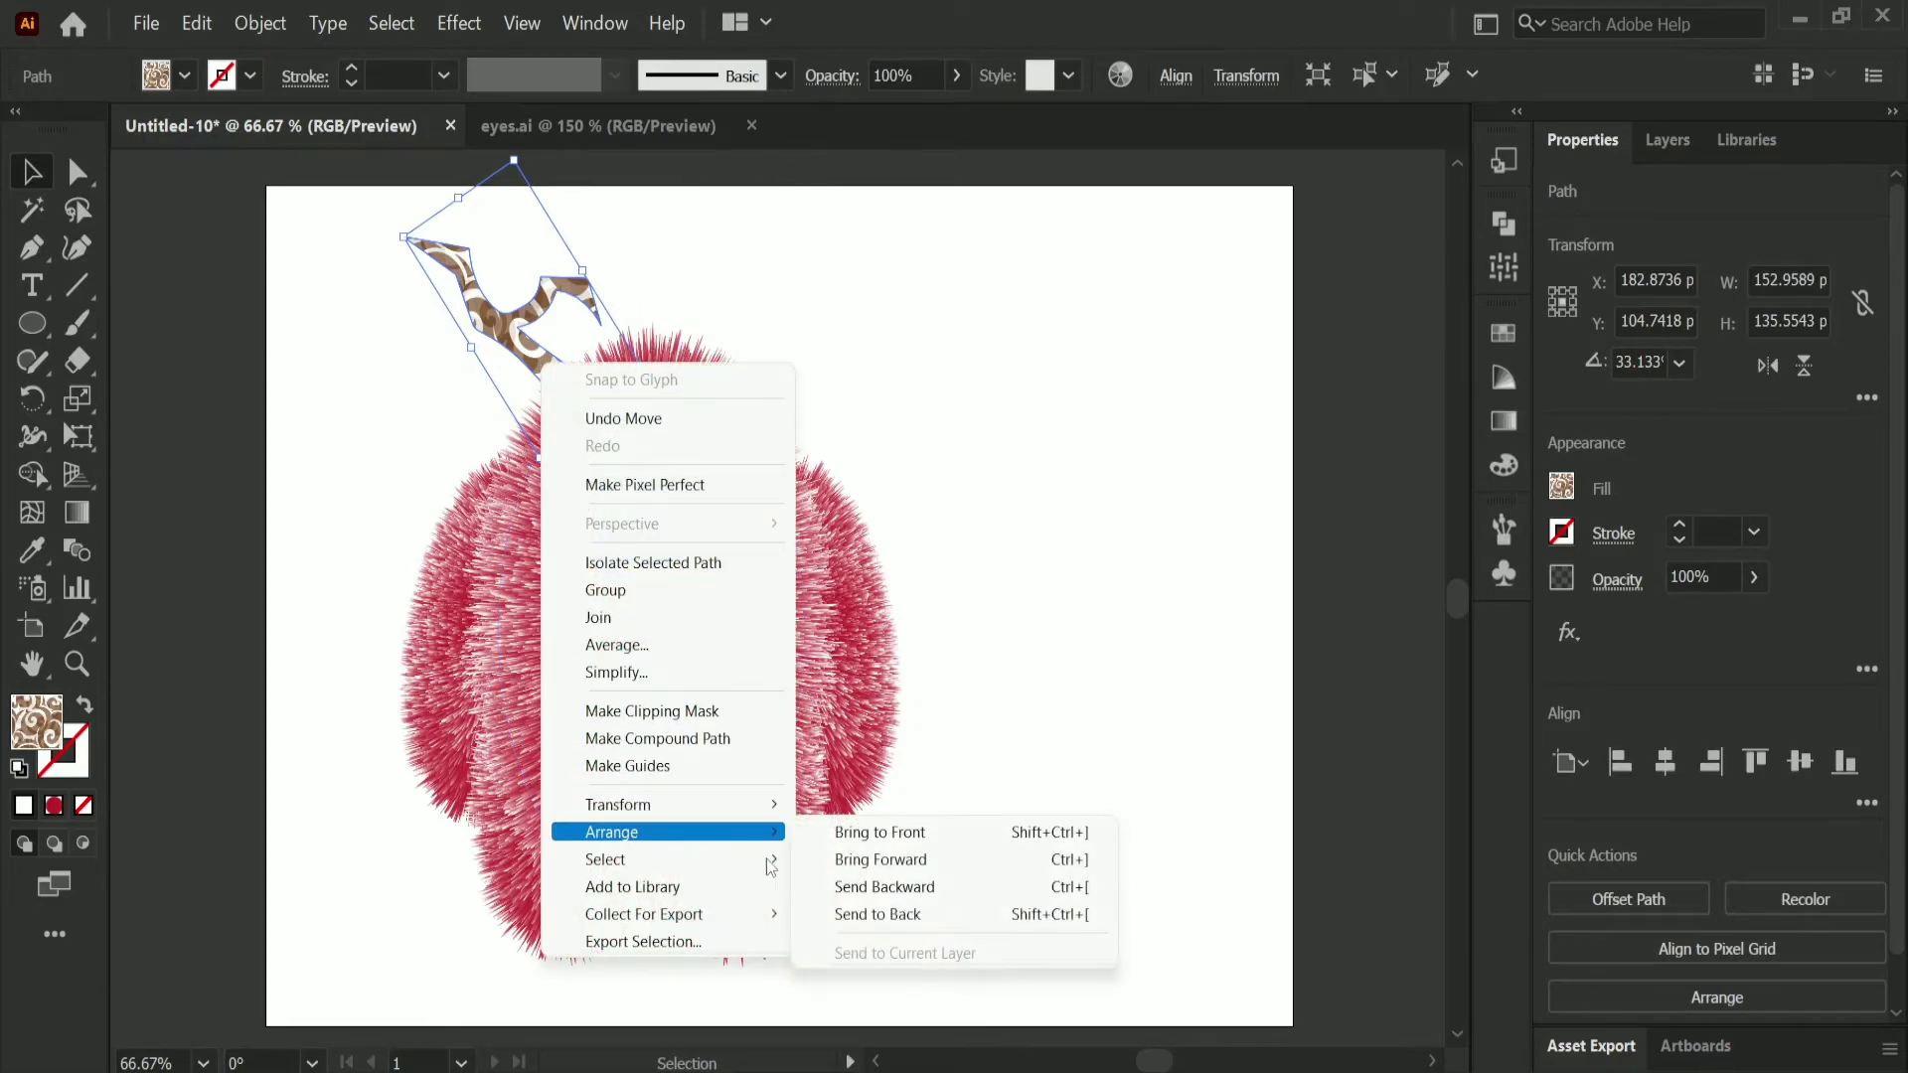
click(874, 914)
click(899, 403)
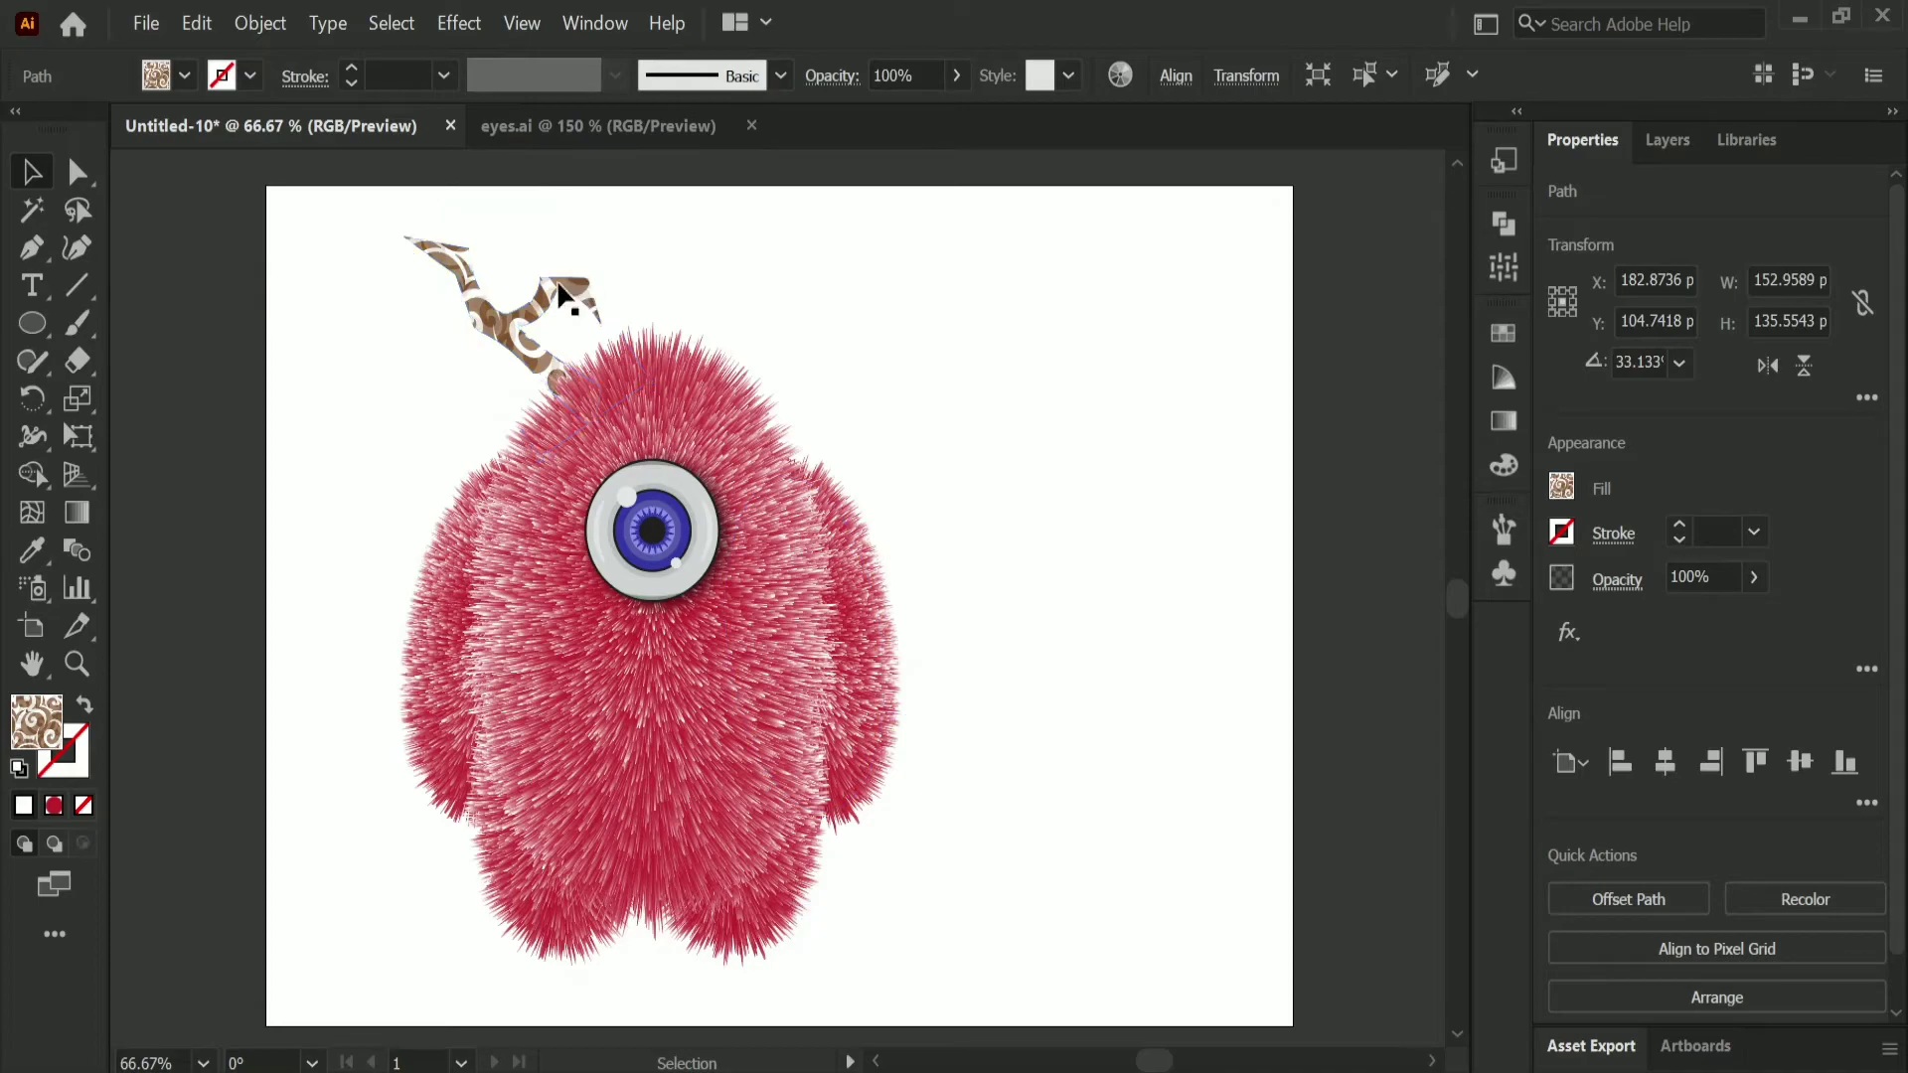
drag(541, 303, 533, 311)
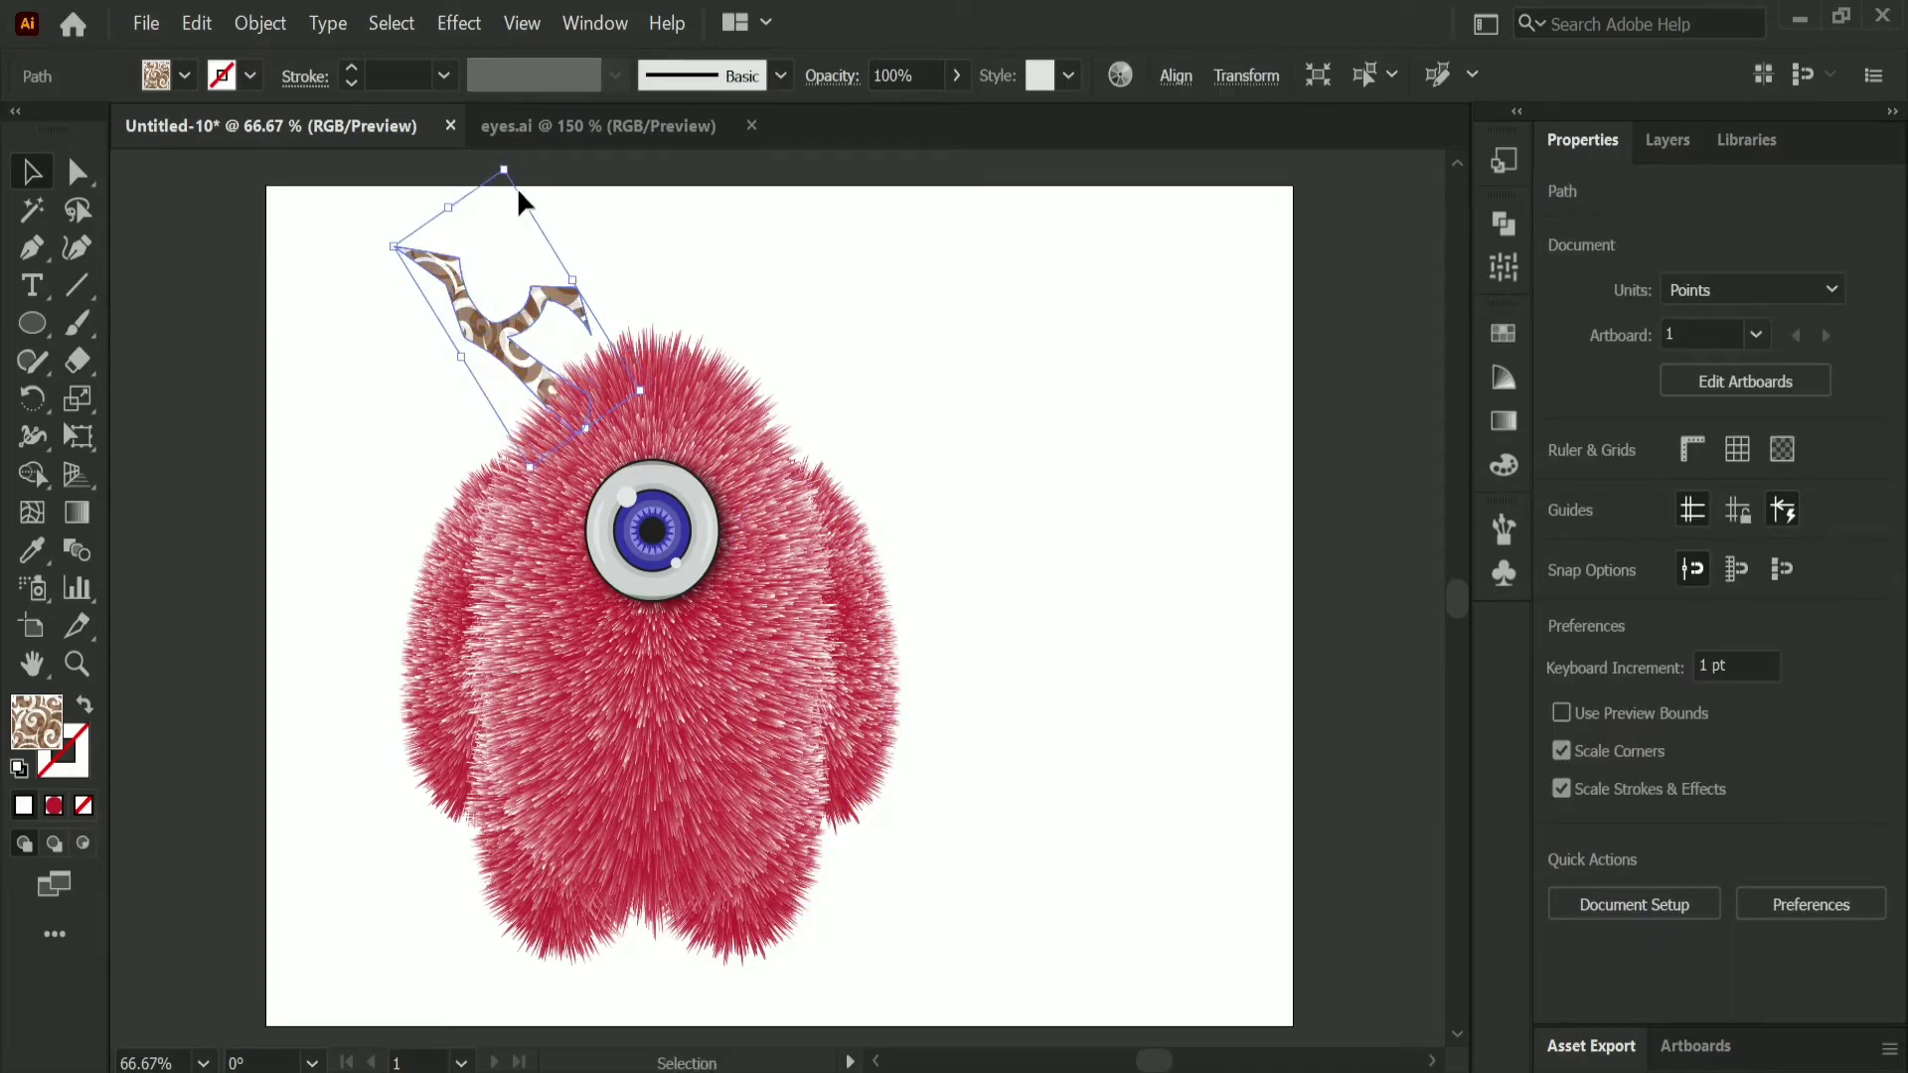
drag(652, 395, 638, 422)
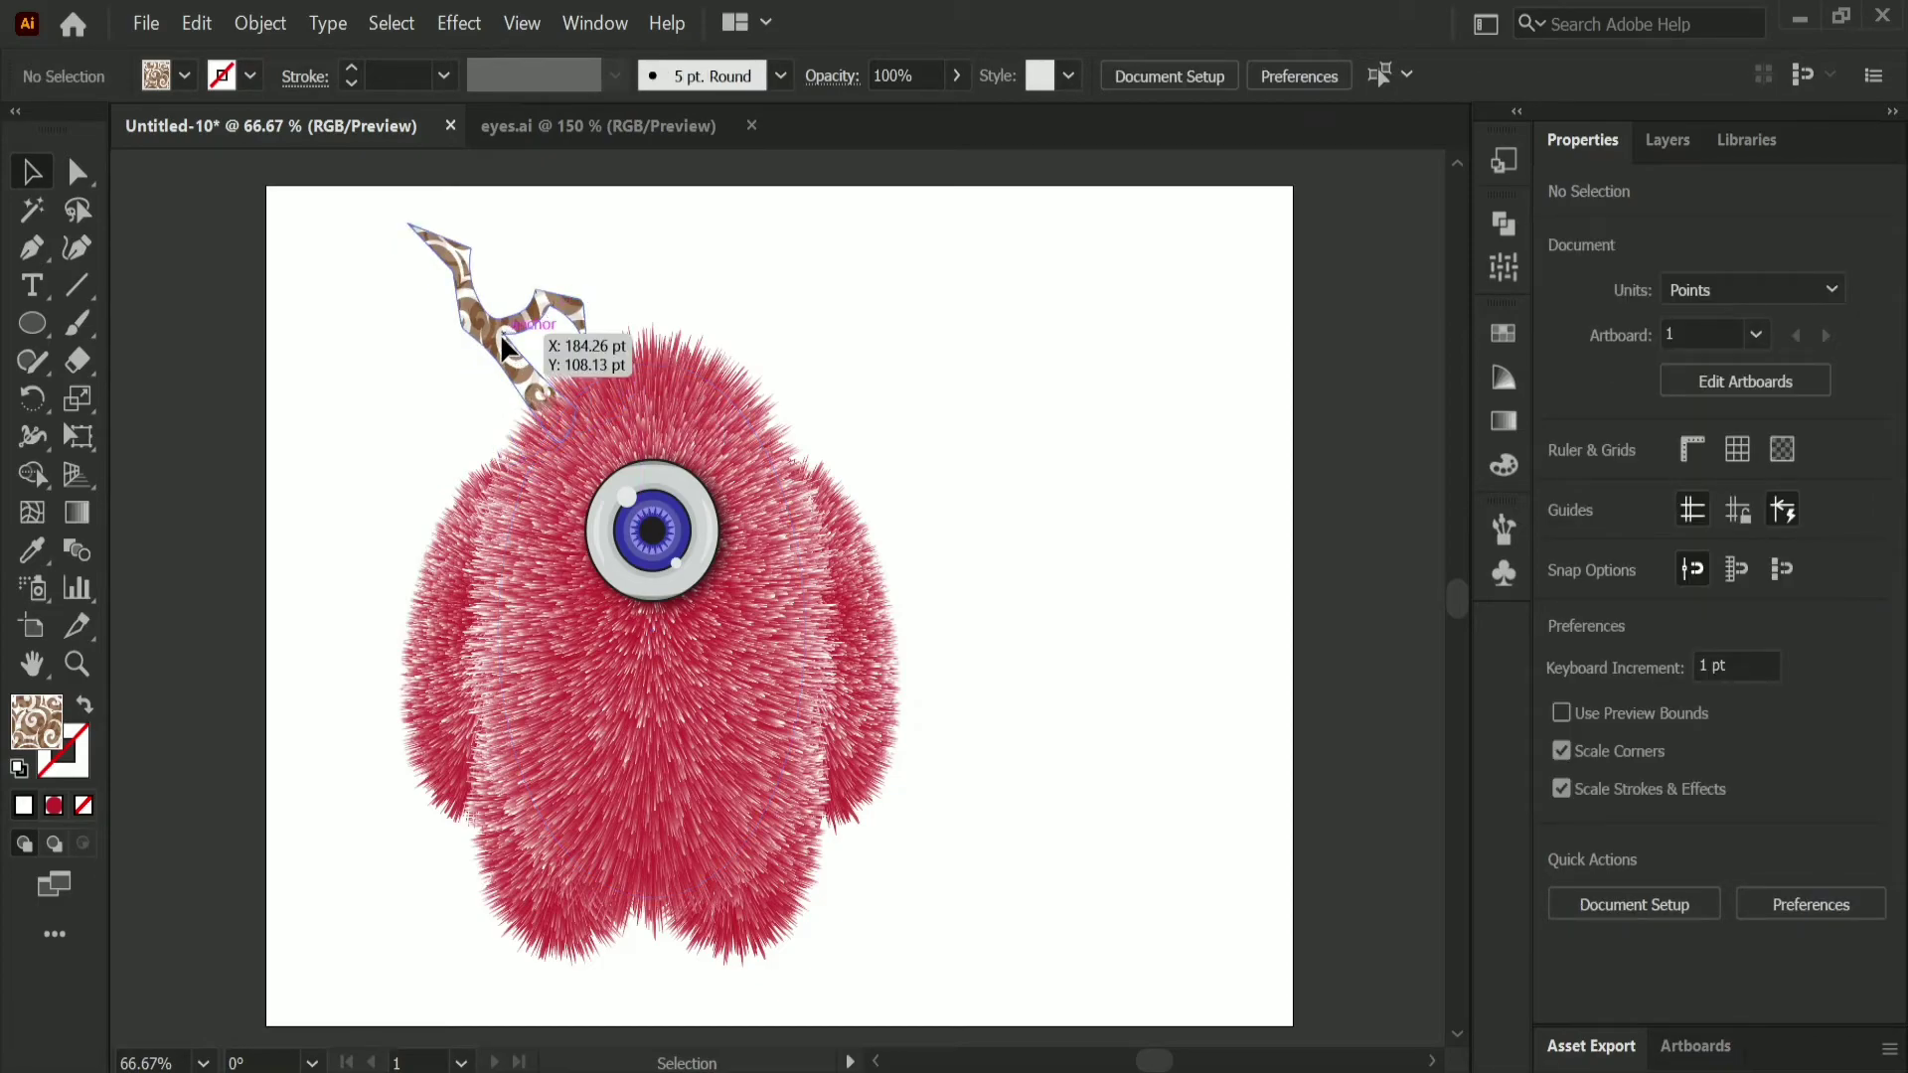
Step: Duplicate the antler to the right side of the head, flip the copy horizontally, and set it at the upper-right edge
drag(507, 348, 784, 331)
click(1767, 365)
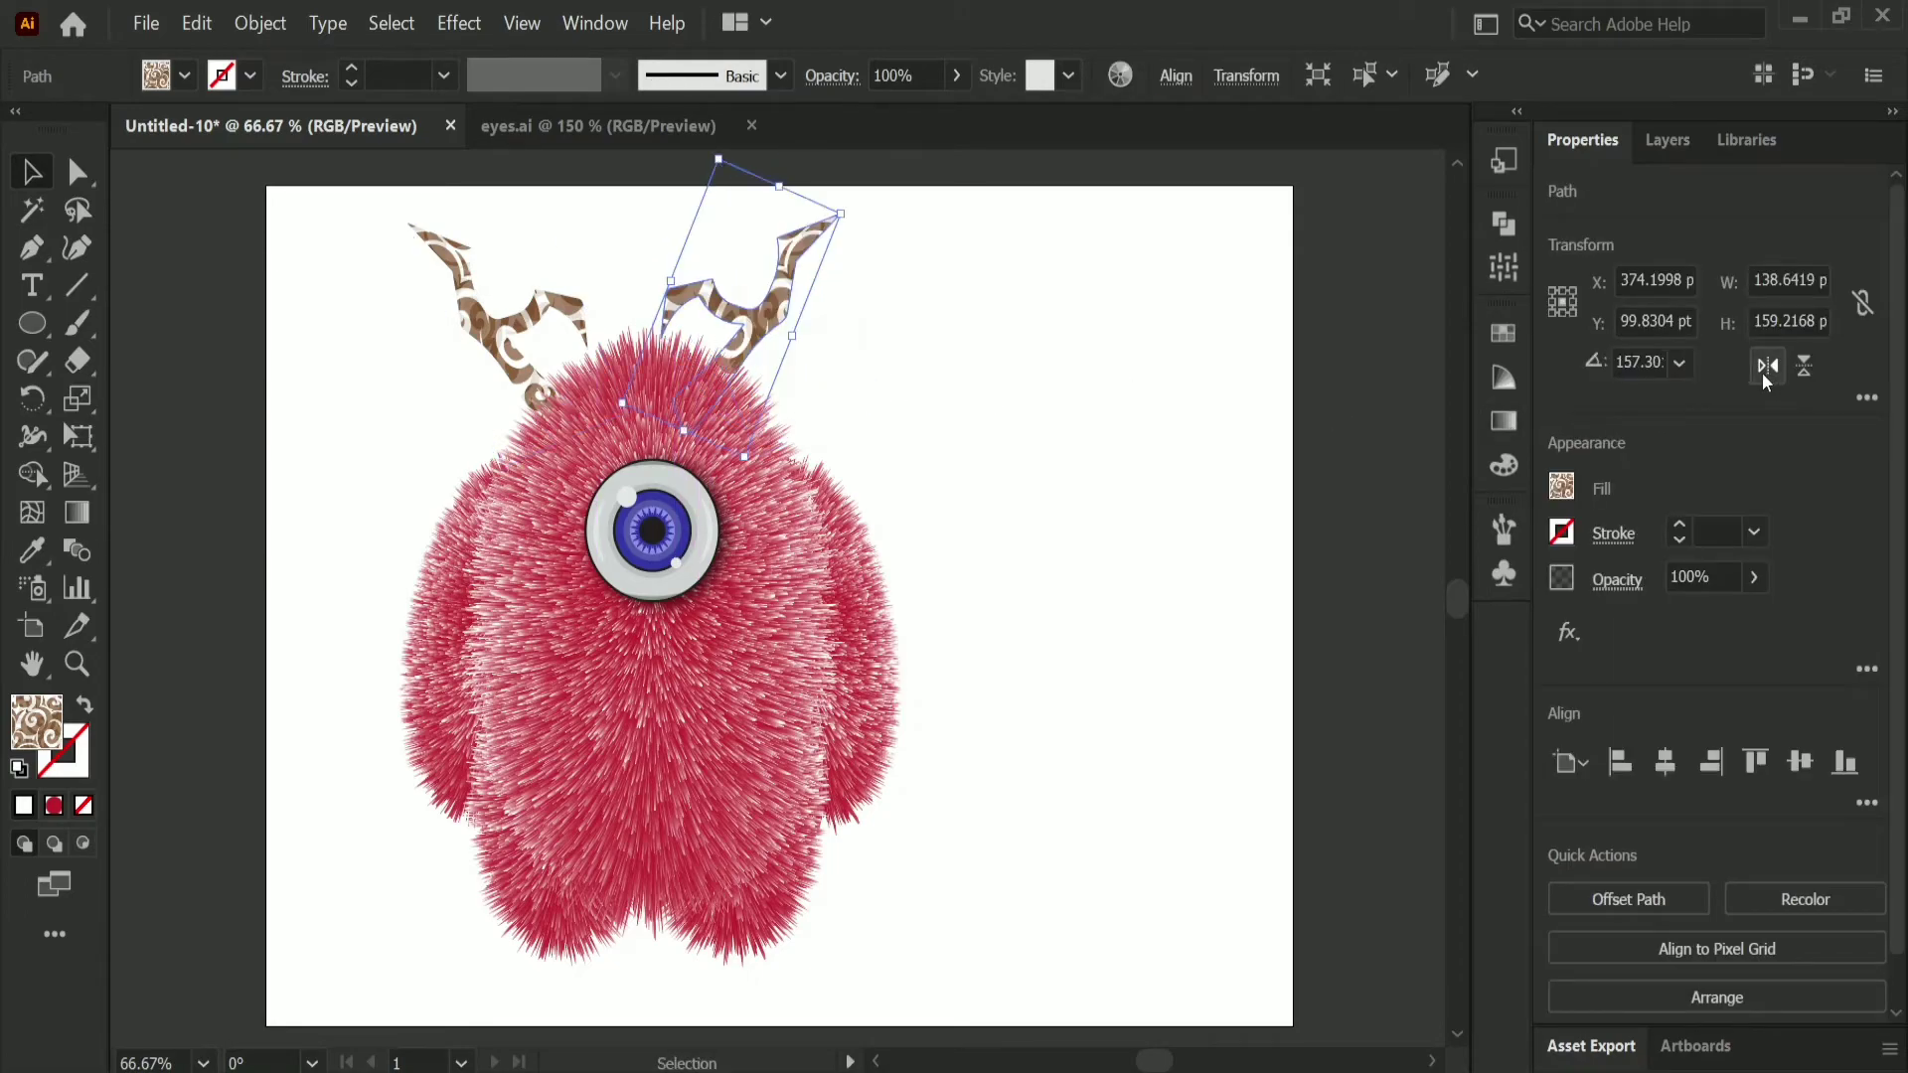
drag(789, 341, 790, 331)
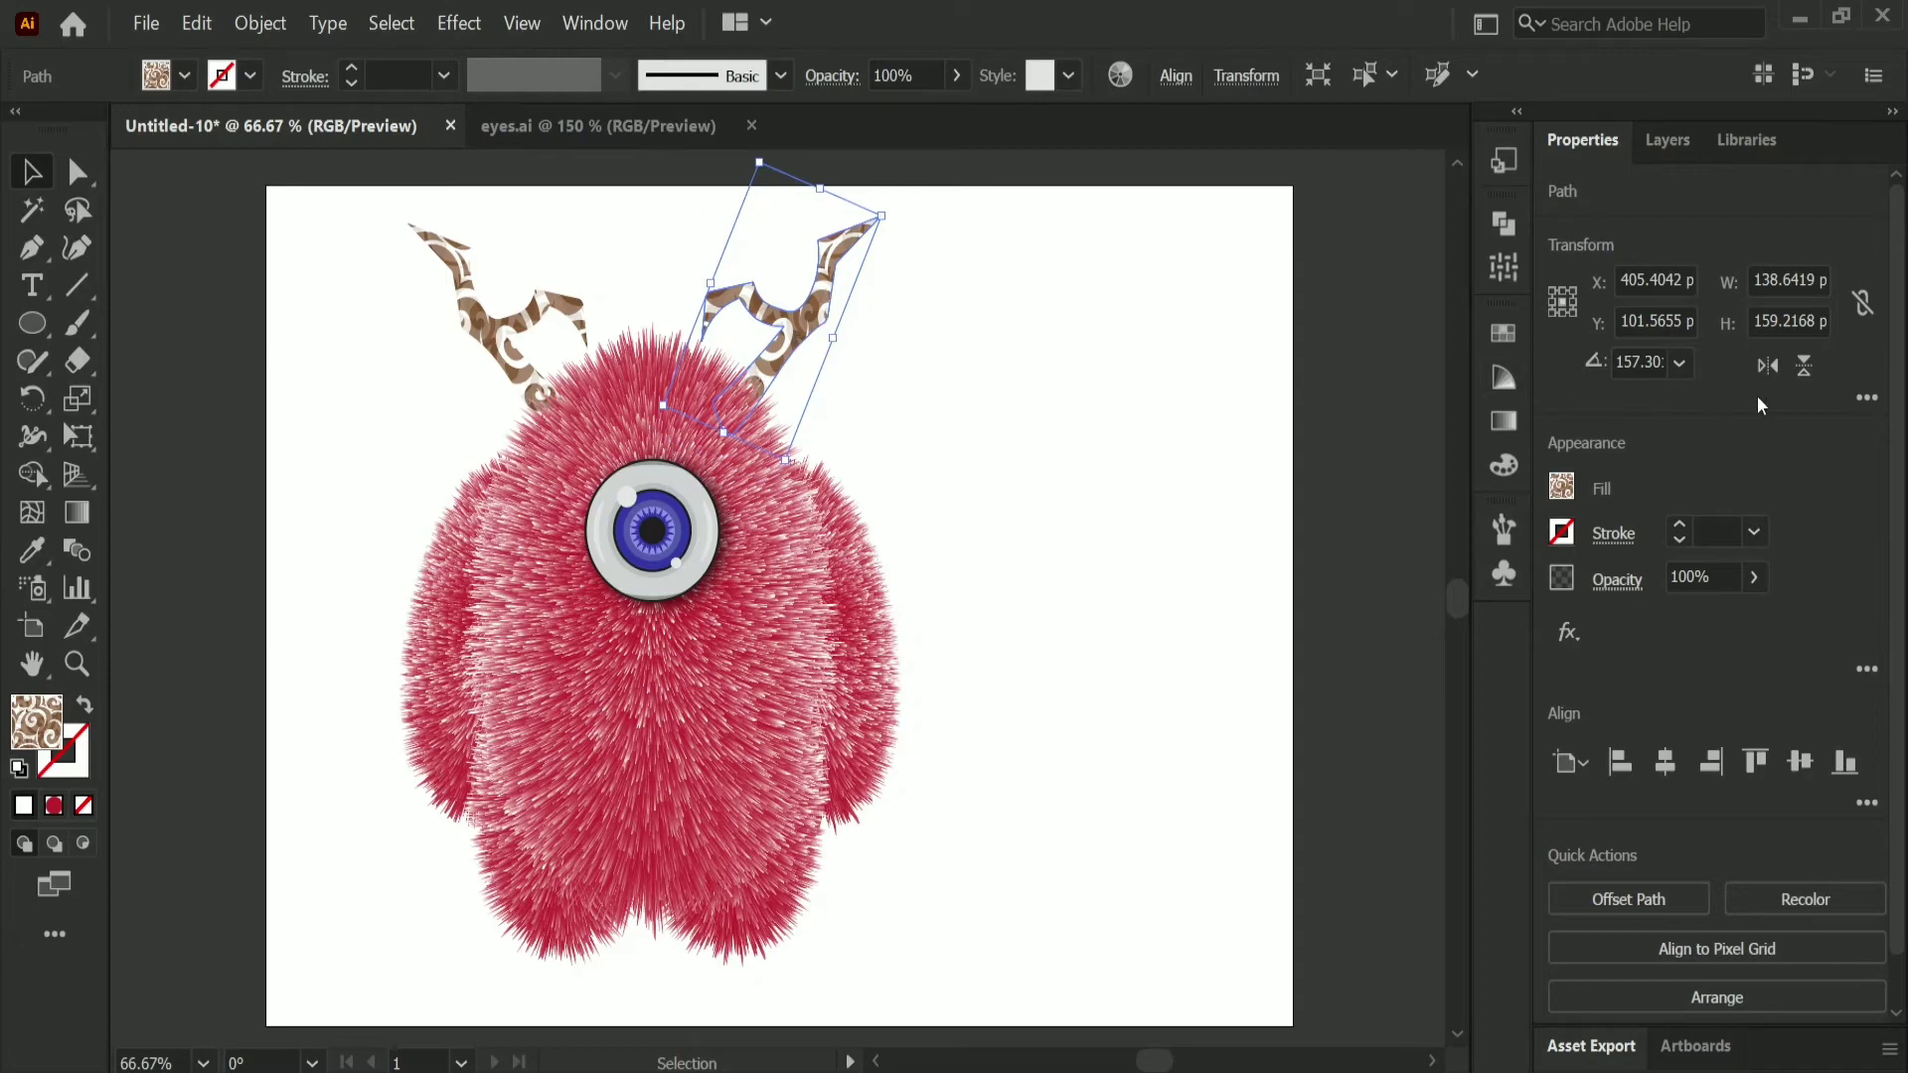
Step: Flip the right antler horizontally again and rotate it to about 301° so its side branch faces outward from the head
click(1767, 365)
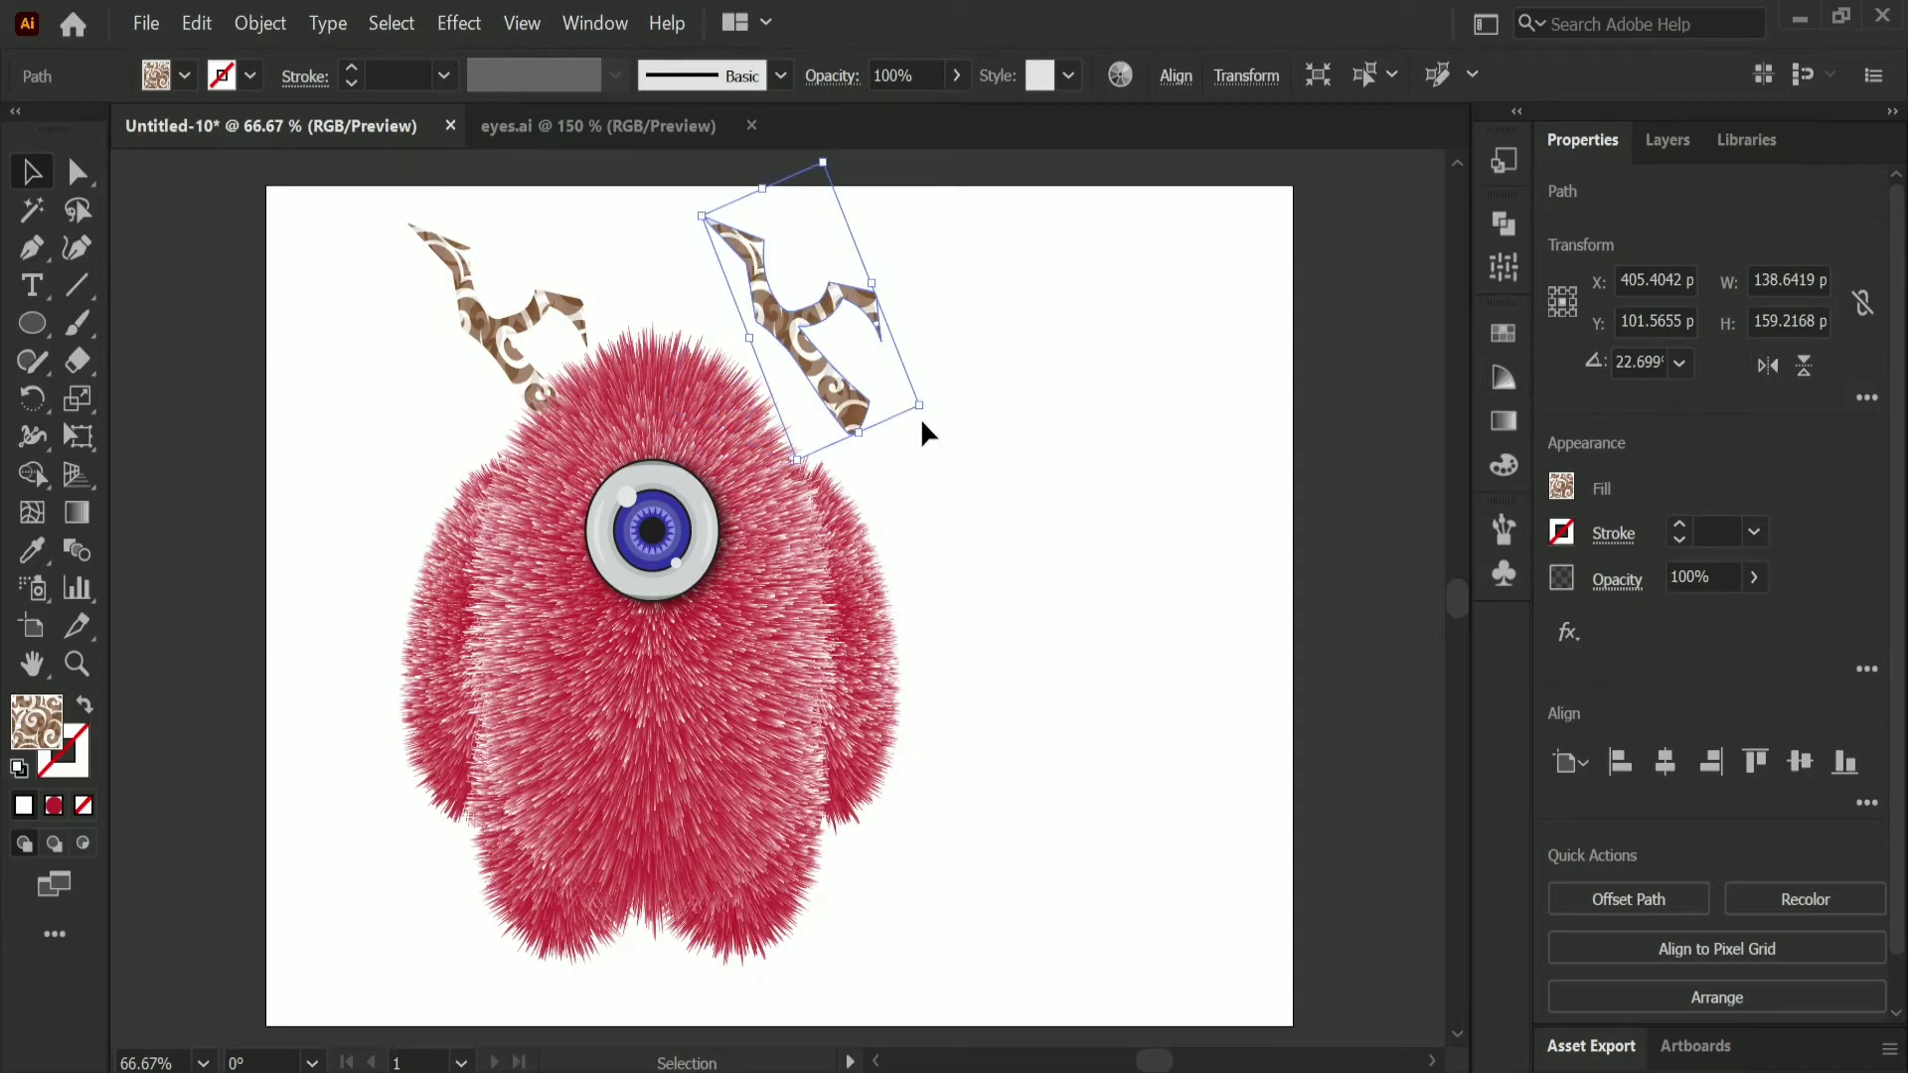
drag(922, 415, 891, 354)
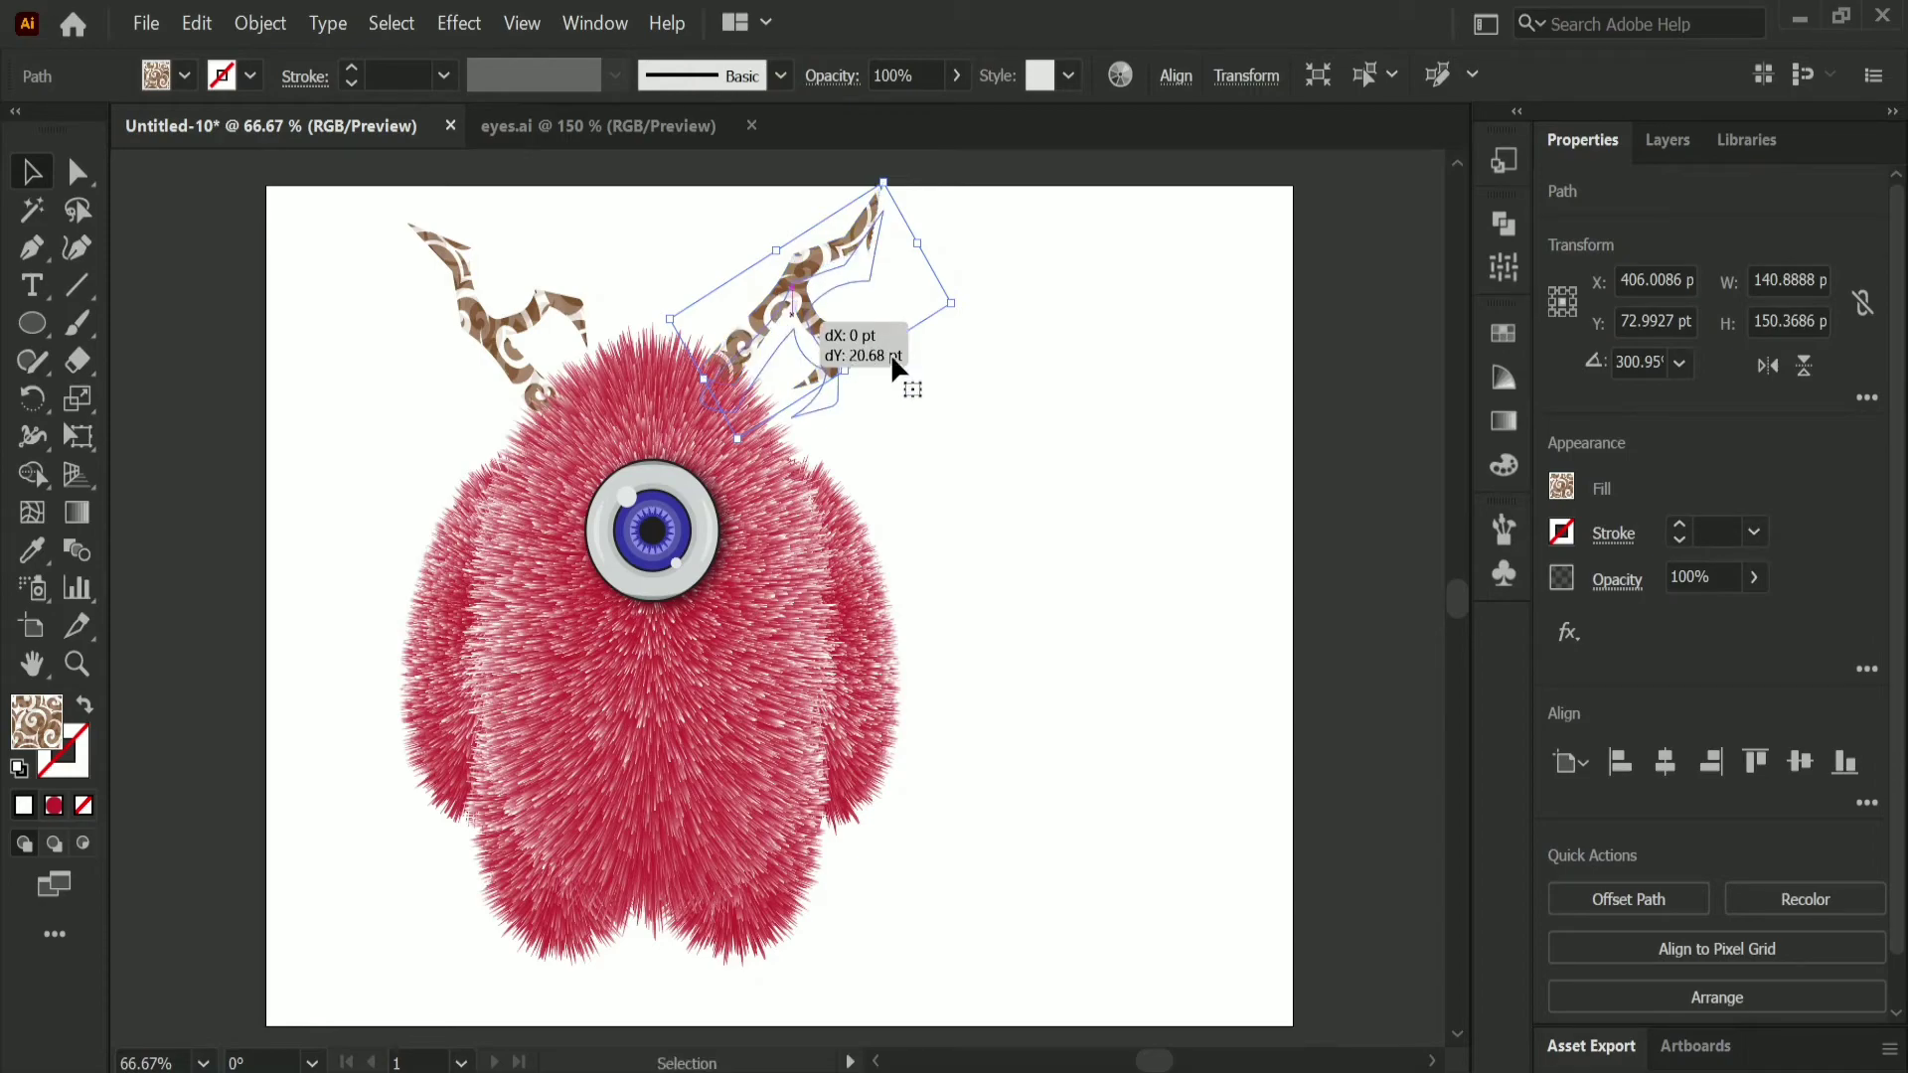
click(998, 391)
Step: Flip the left antler horizontally and rotate it so its side branch faces outward and its base meets the head's upper-left edge
click(497, 326)
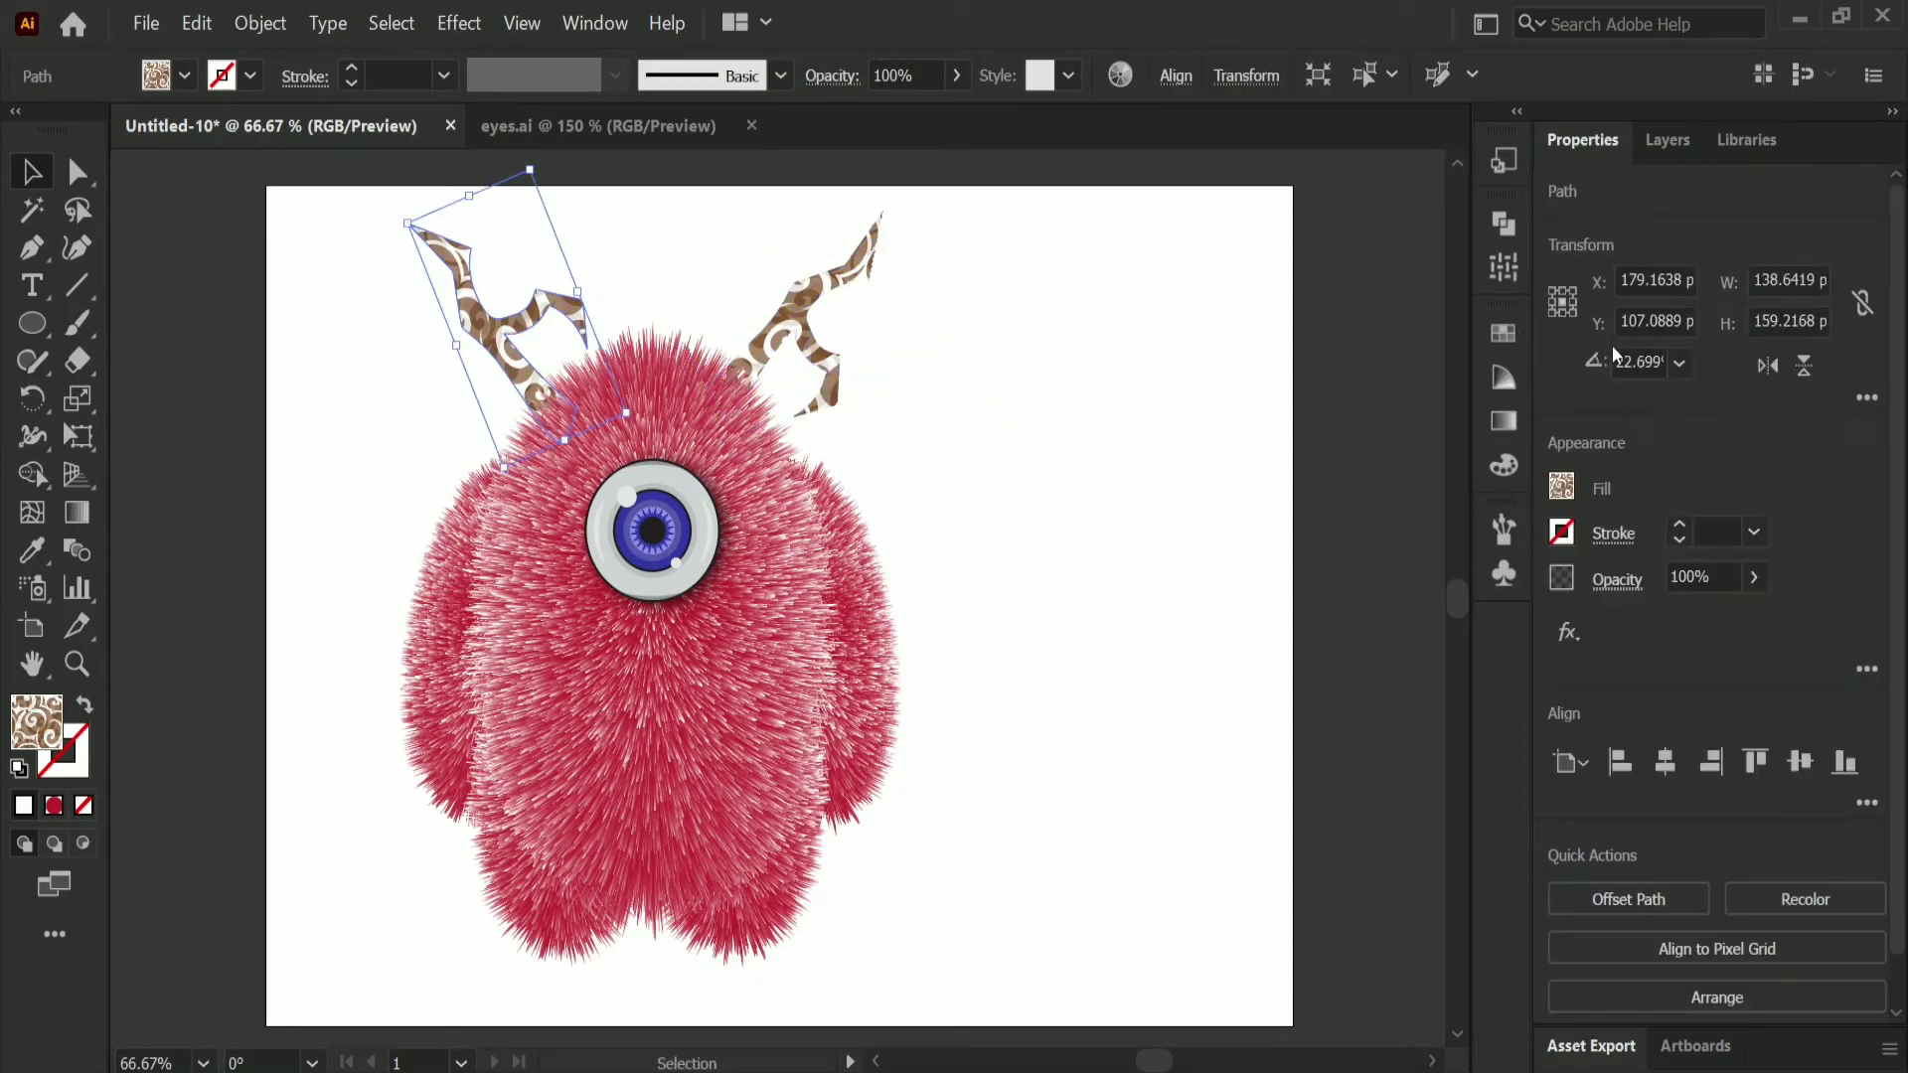
click(1767, 365)
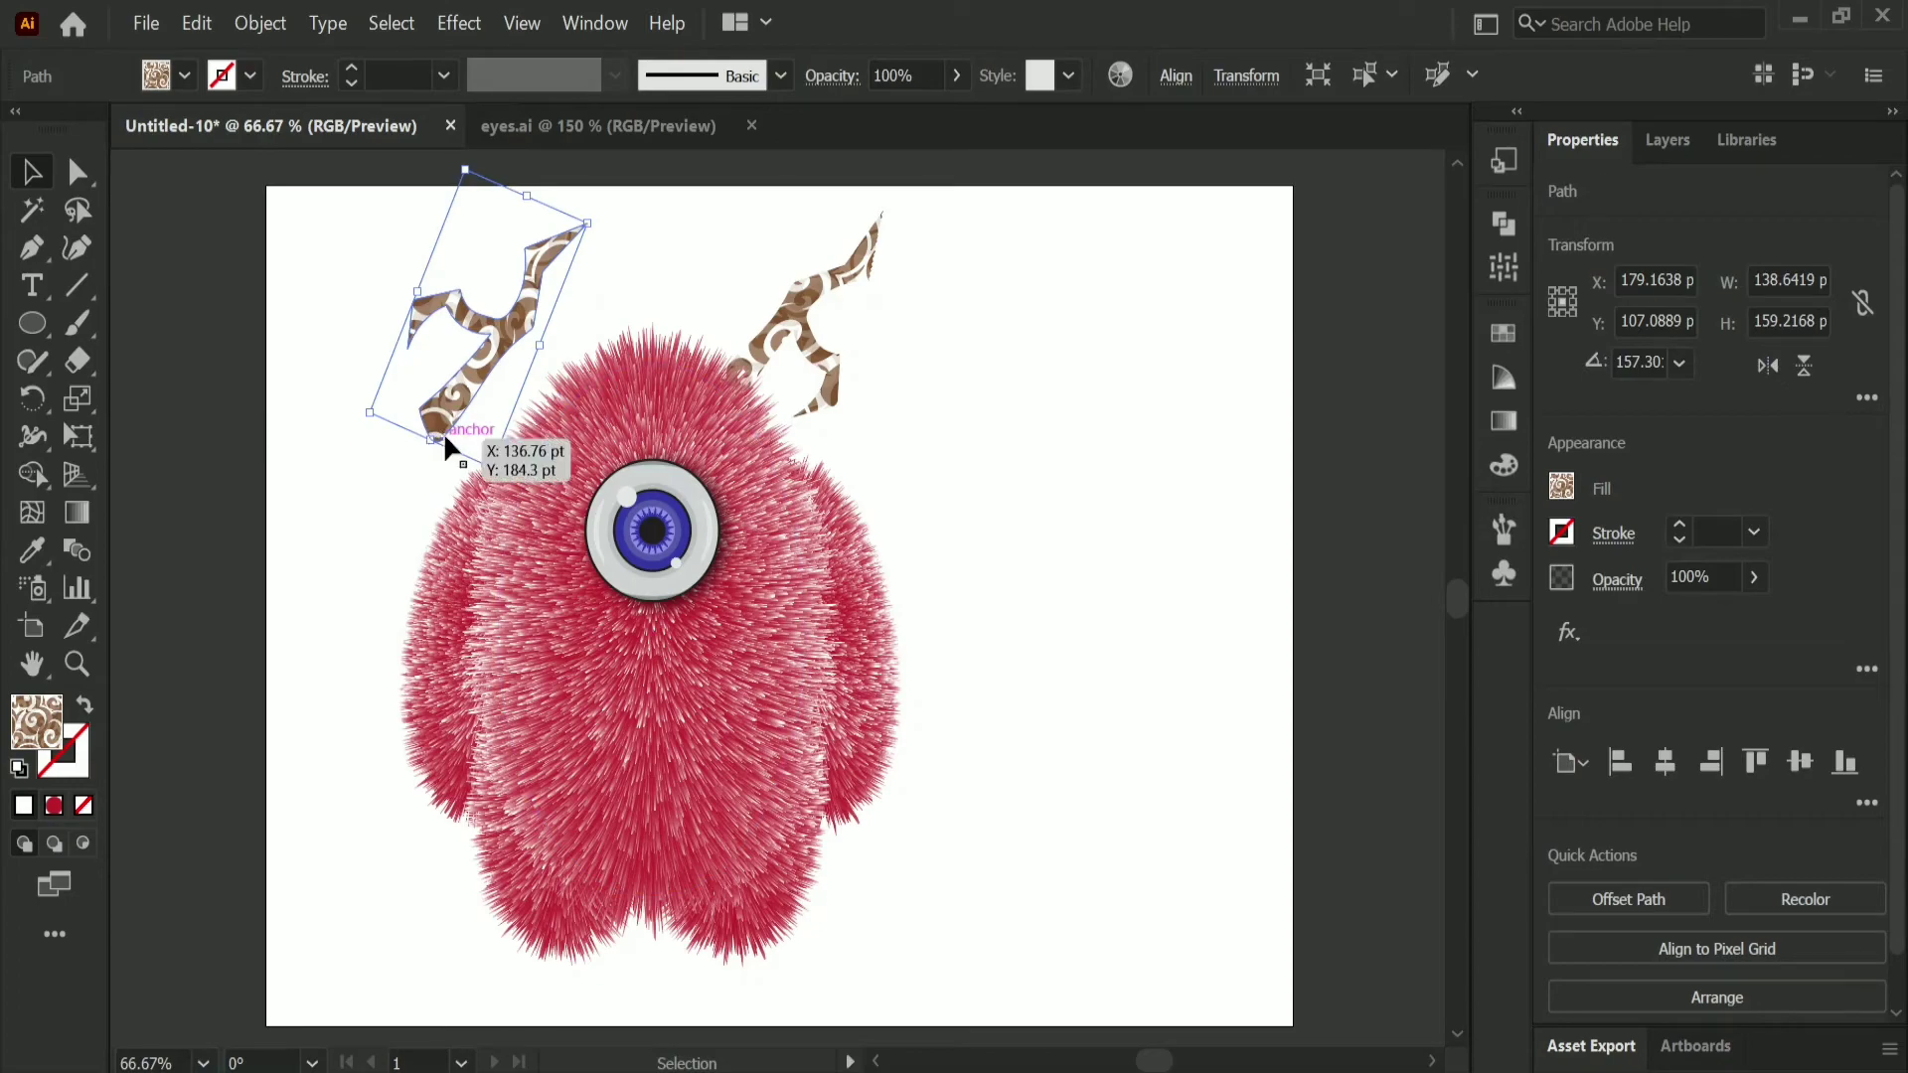
drag(355, 417, 548, 452)
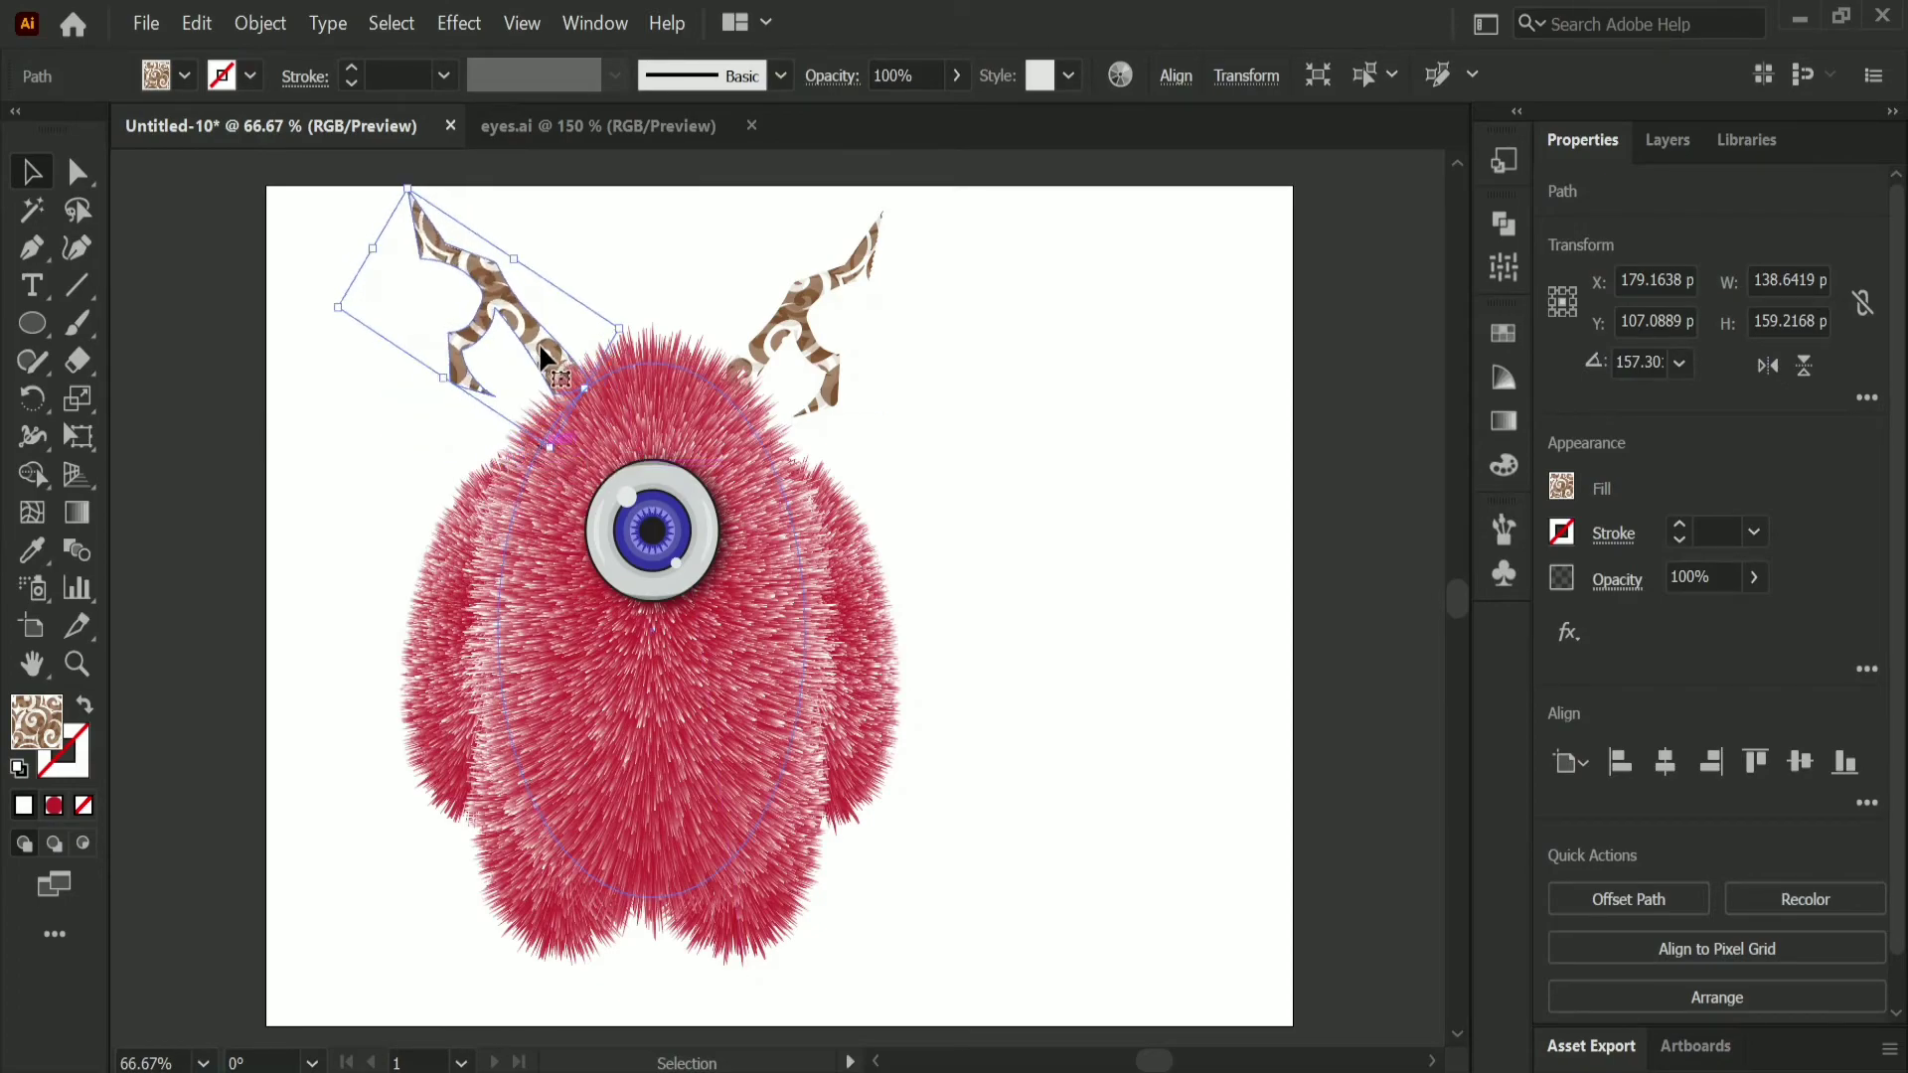
drag(540, 345, 538, 349)
click(1055, 508)
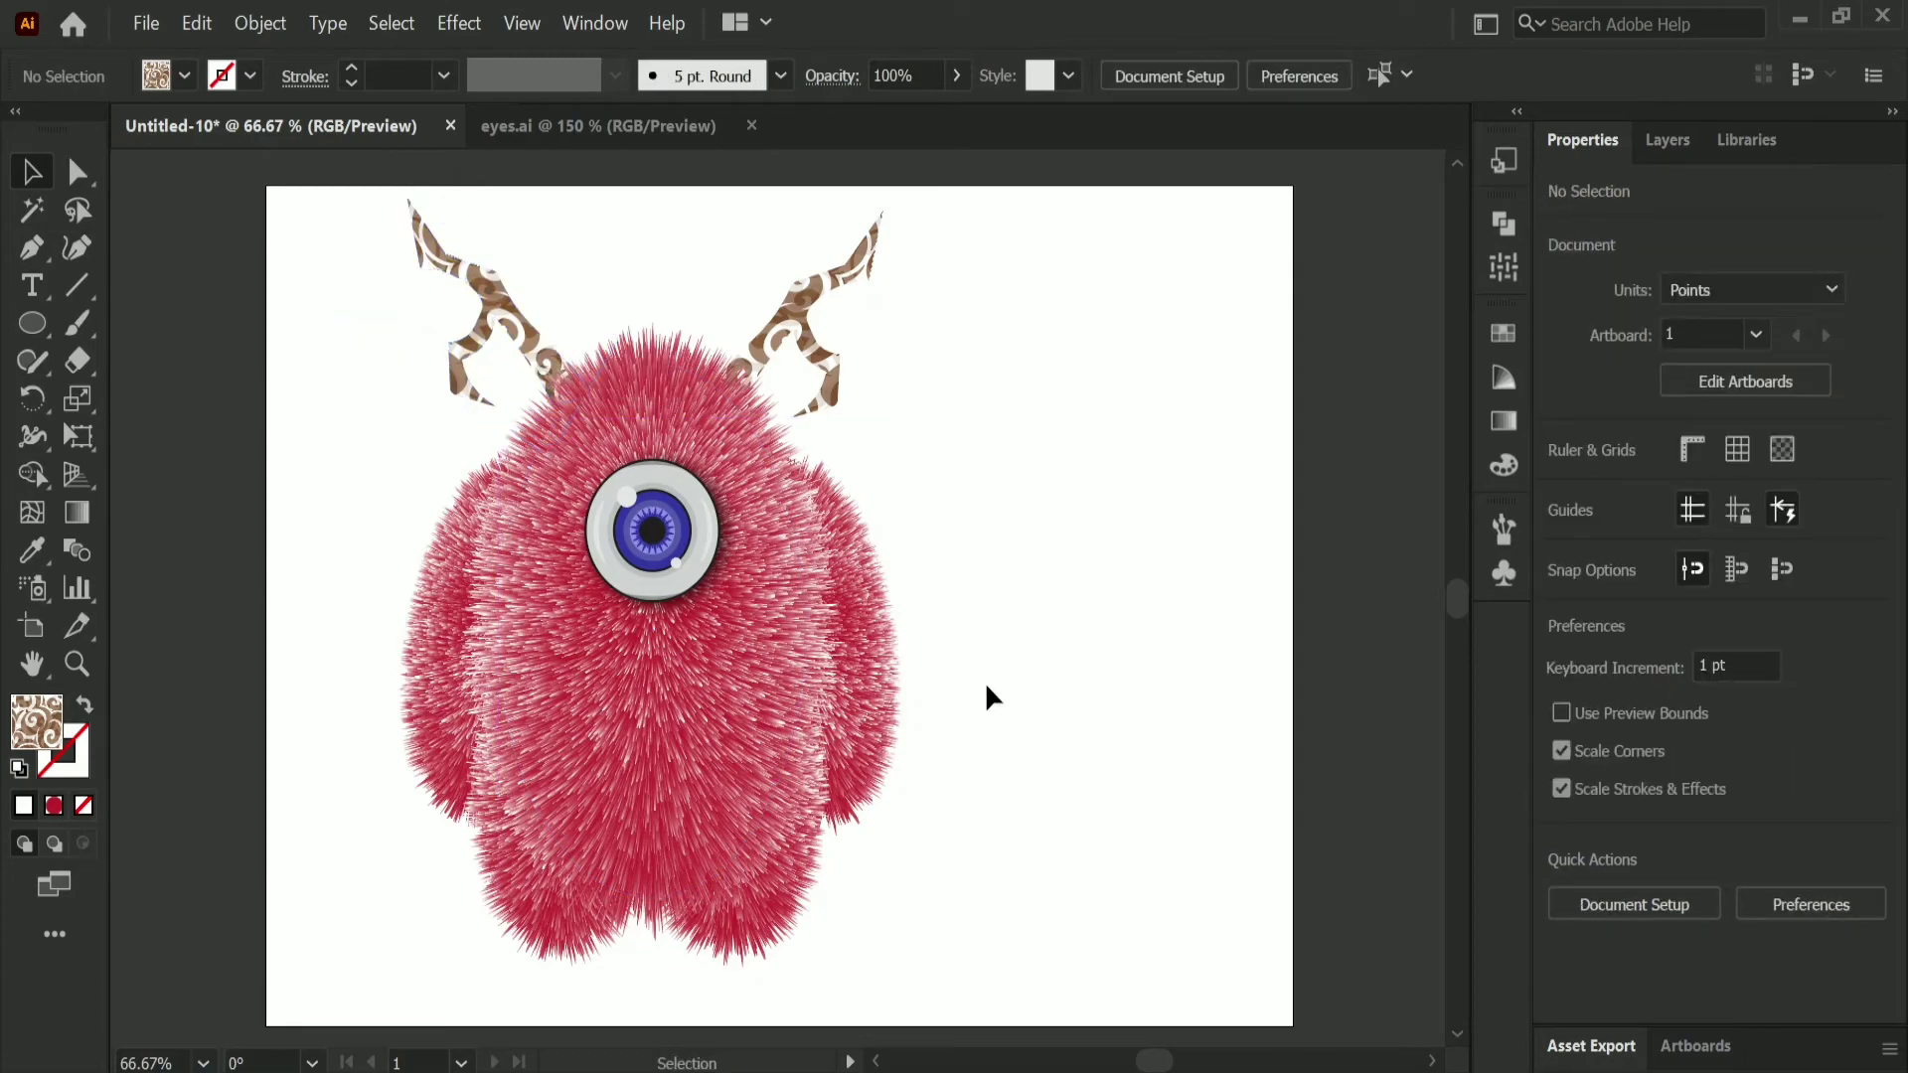
Step: Draw a flat ellipse about 202 by 32 pt in the empty area right of the character
scroll(978, 694, up, 1)
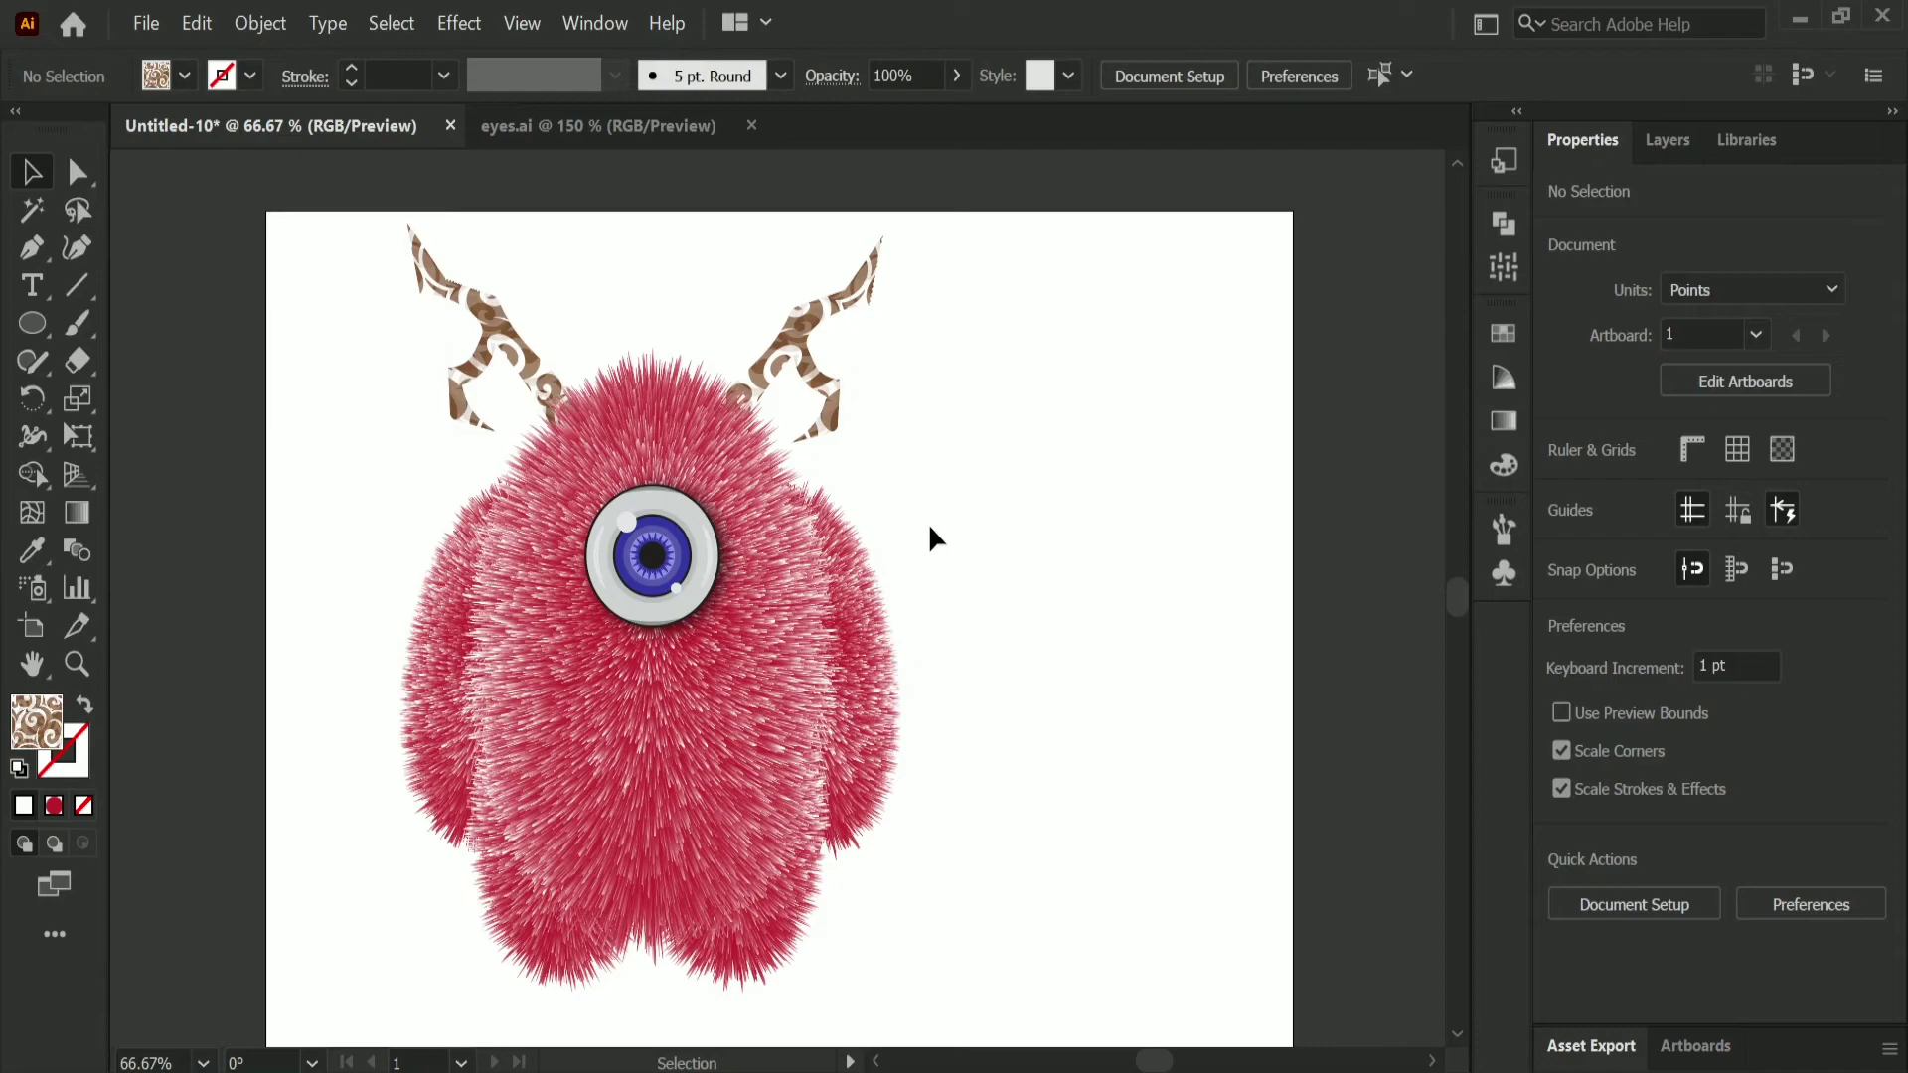
click(789, 350)
click(962, 485)
key(l)
drag(1224, 610, 1275, 612)
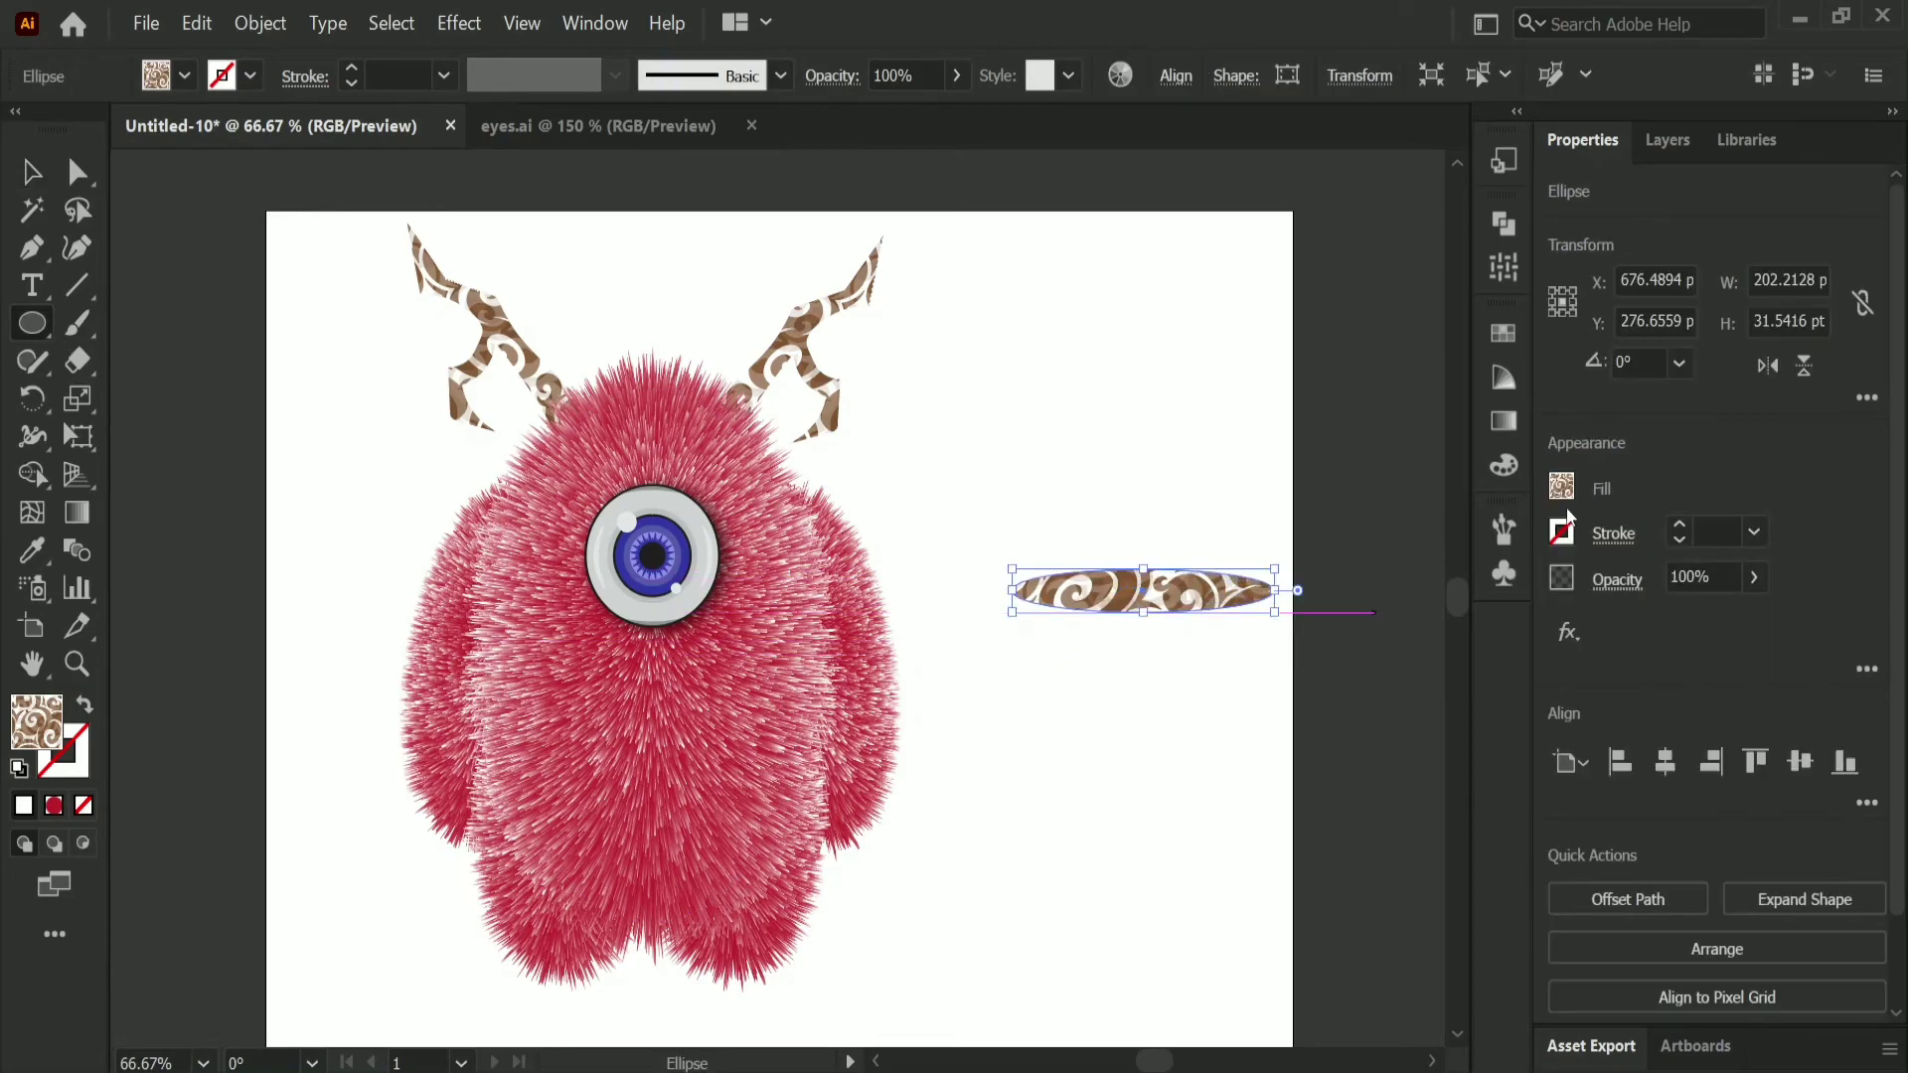
Step: Replace the ellipse's pattern fill with a dark grey swatch
click(1562, 487)
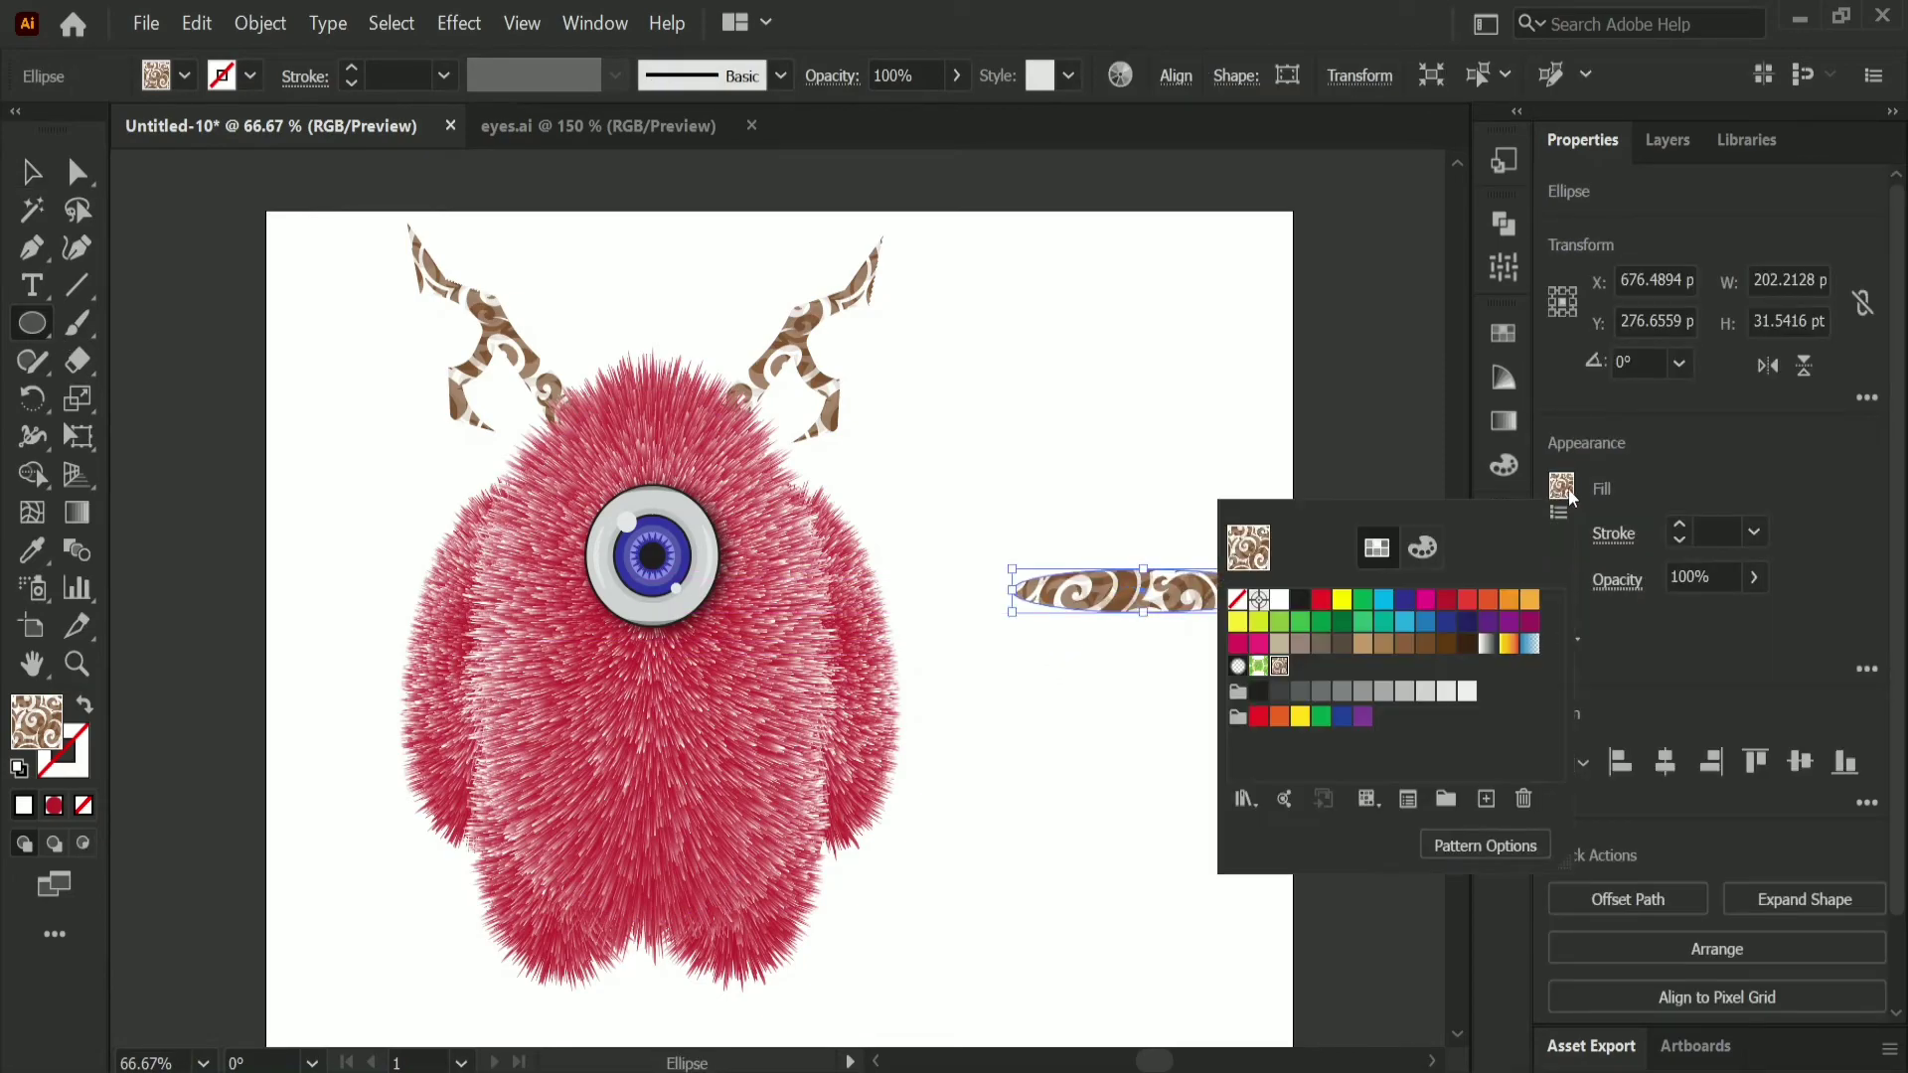
click(1384, 692)
click(1342, 695)
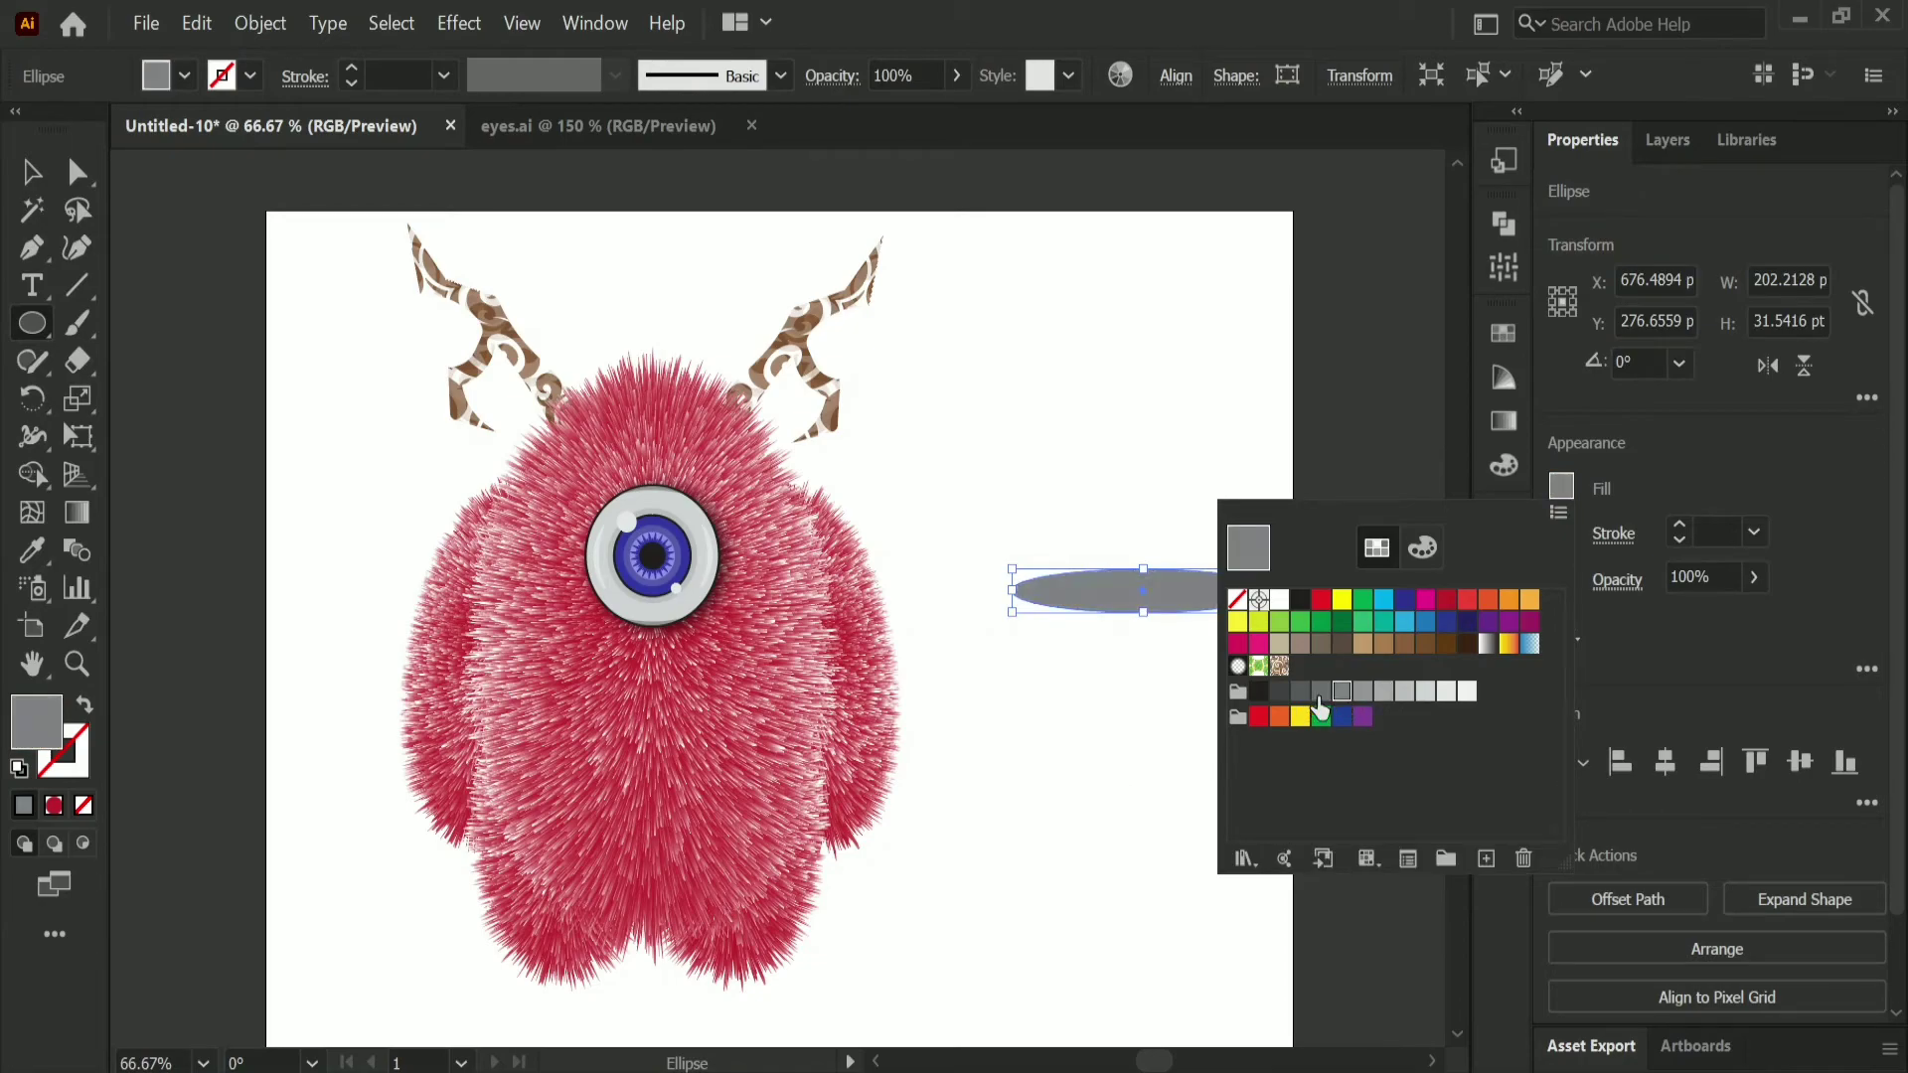
click(1322, 696)
click(1082, 758)
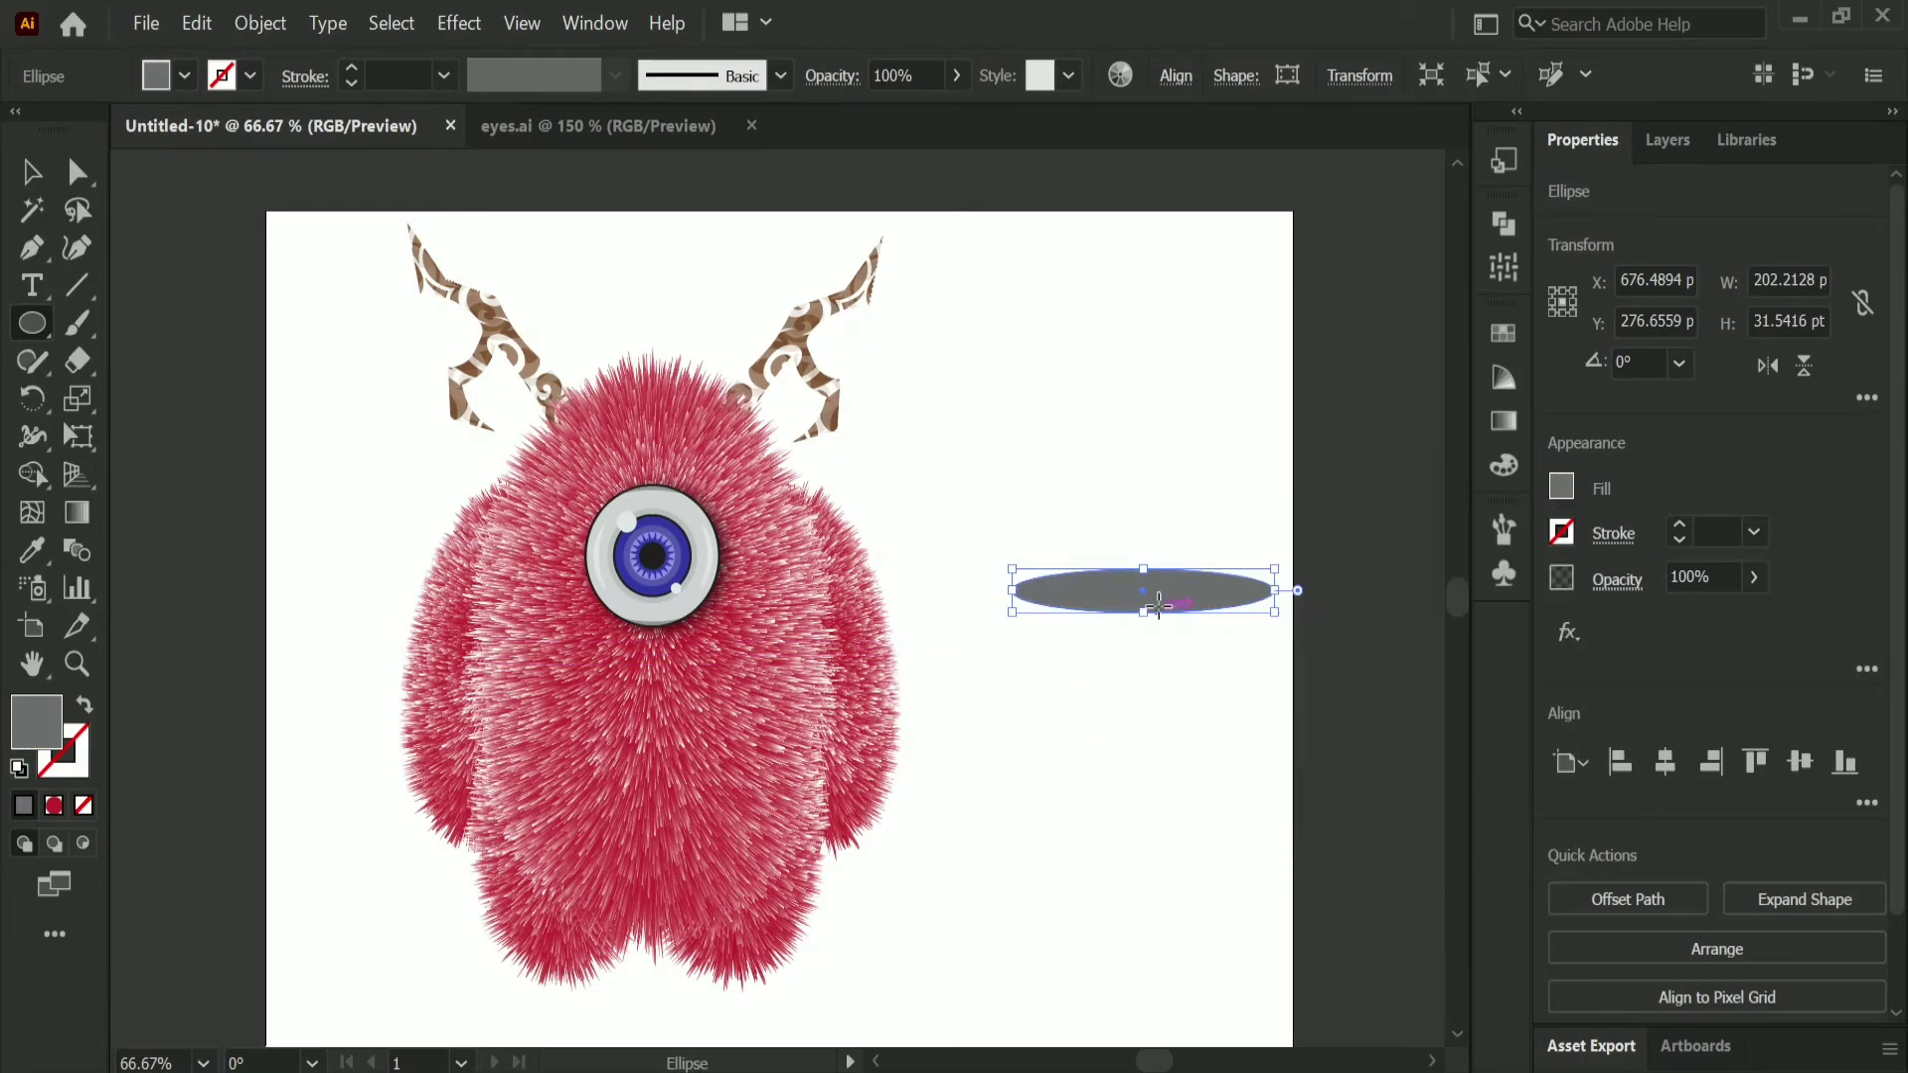
Step: Place the grey ellipse under the character's feet and widen it to about 292 pt
drag(1147, 601, 641, 1003)
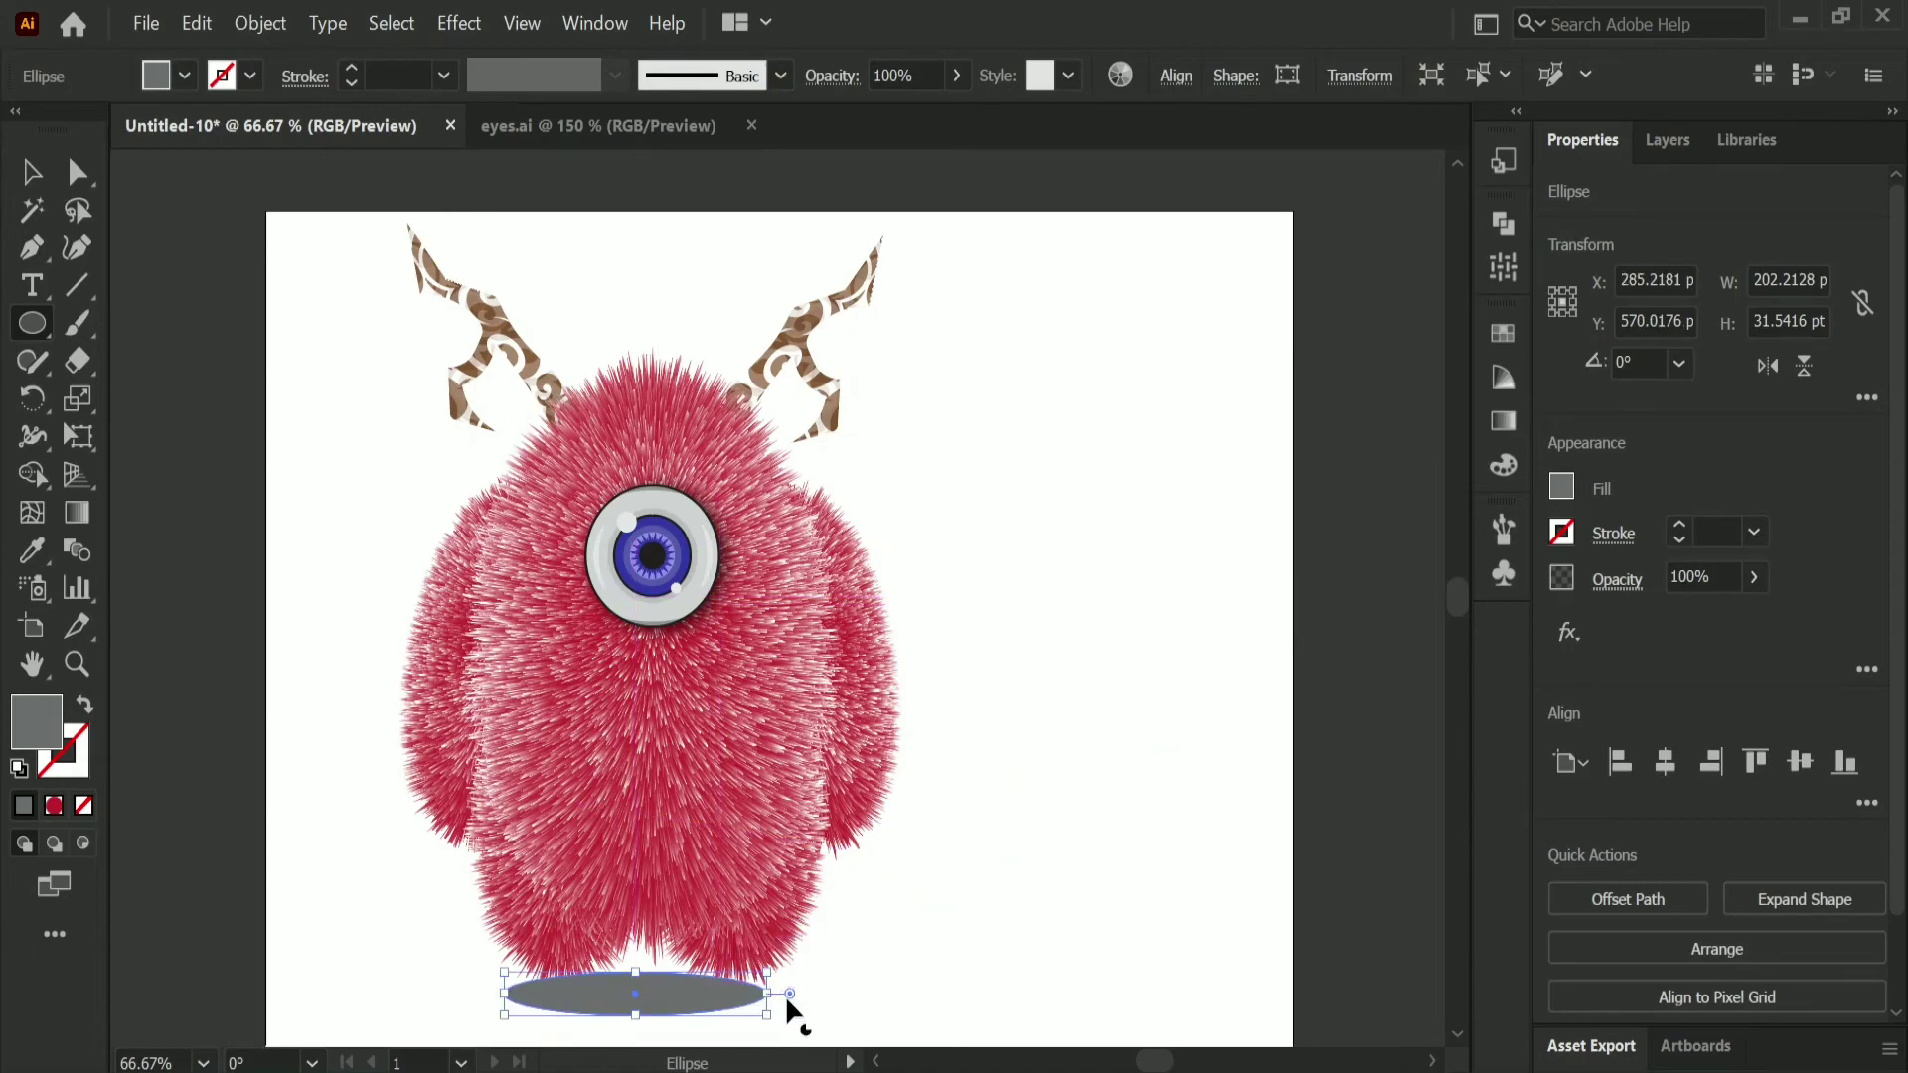
drag(774, 1001, 884, 994)
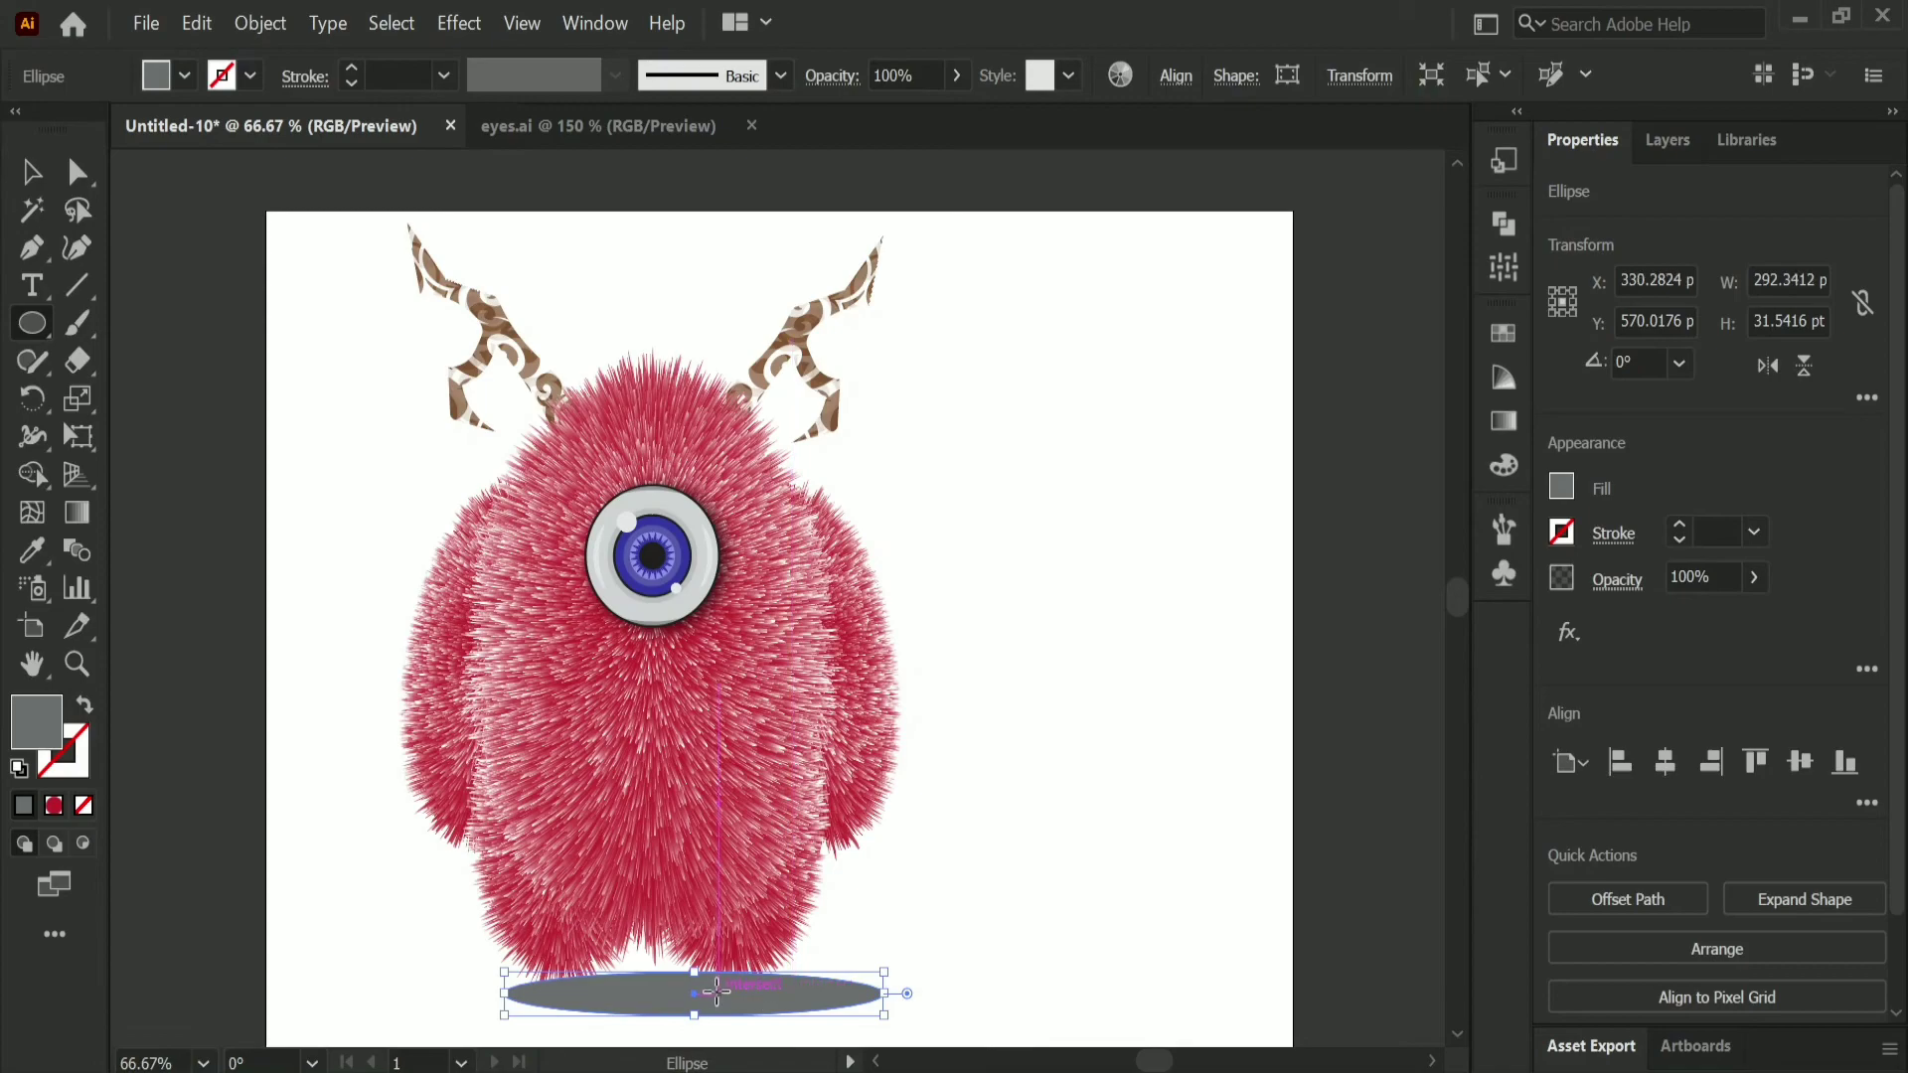
drag(695, 995, 669, 971)
Step: Send the grey ellipse behind the character and shift it slightly left to centre it beneath the feet
right_click(692, 974)
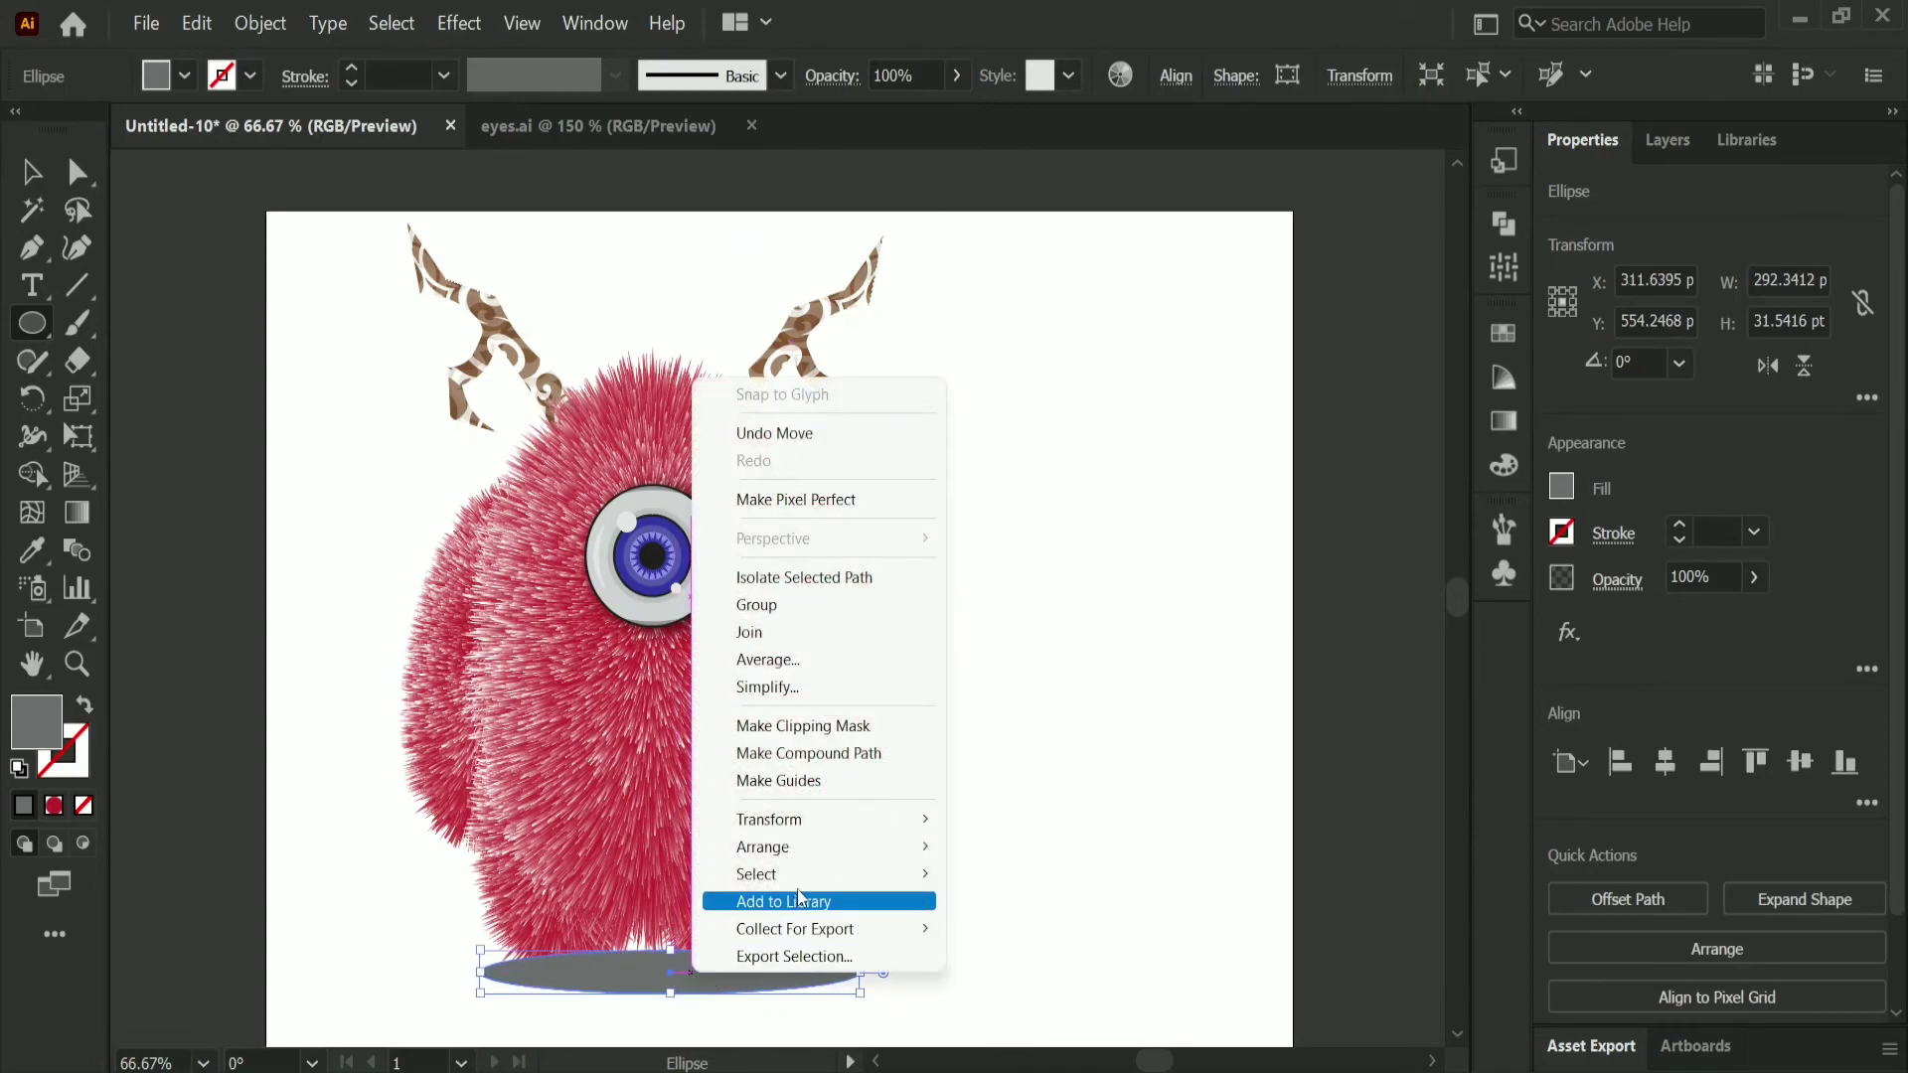
mouse_move(812, 856)
click(1004, 926)
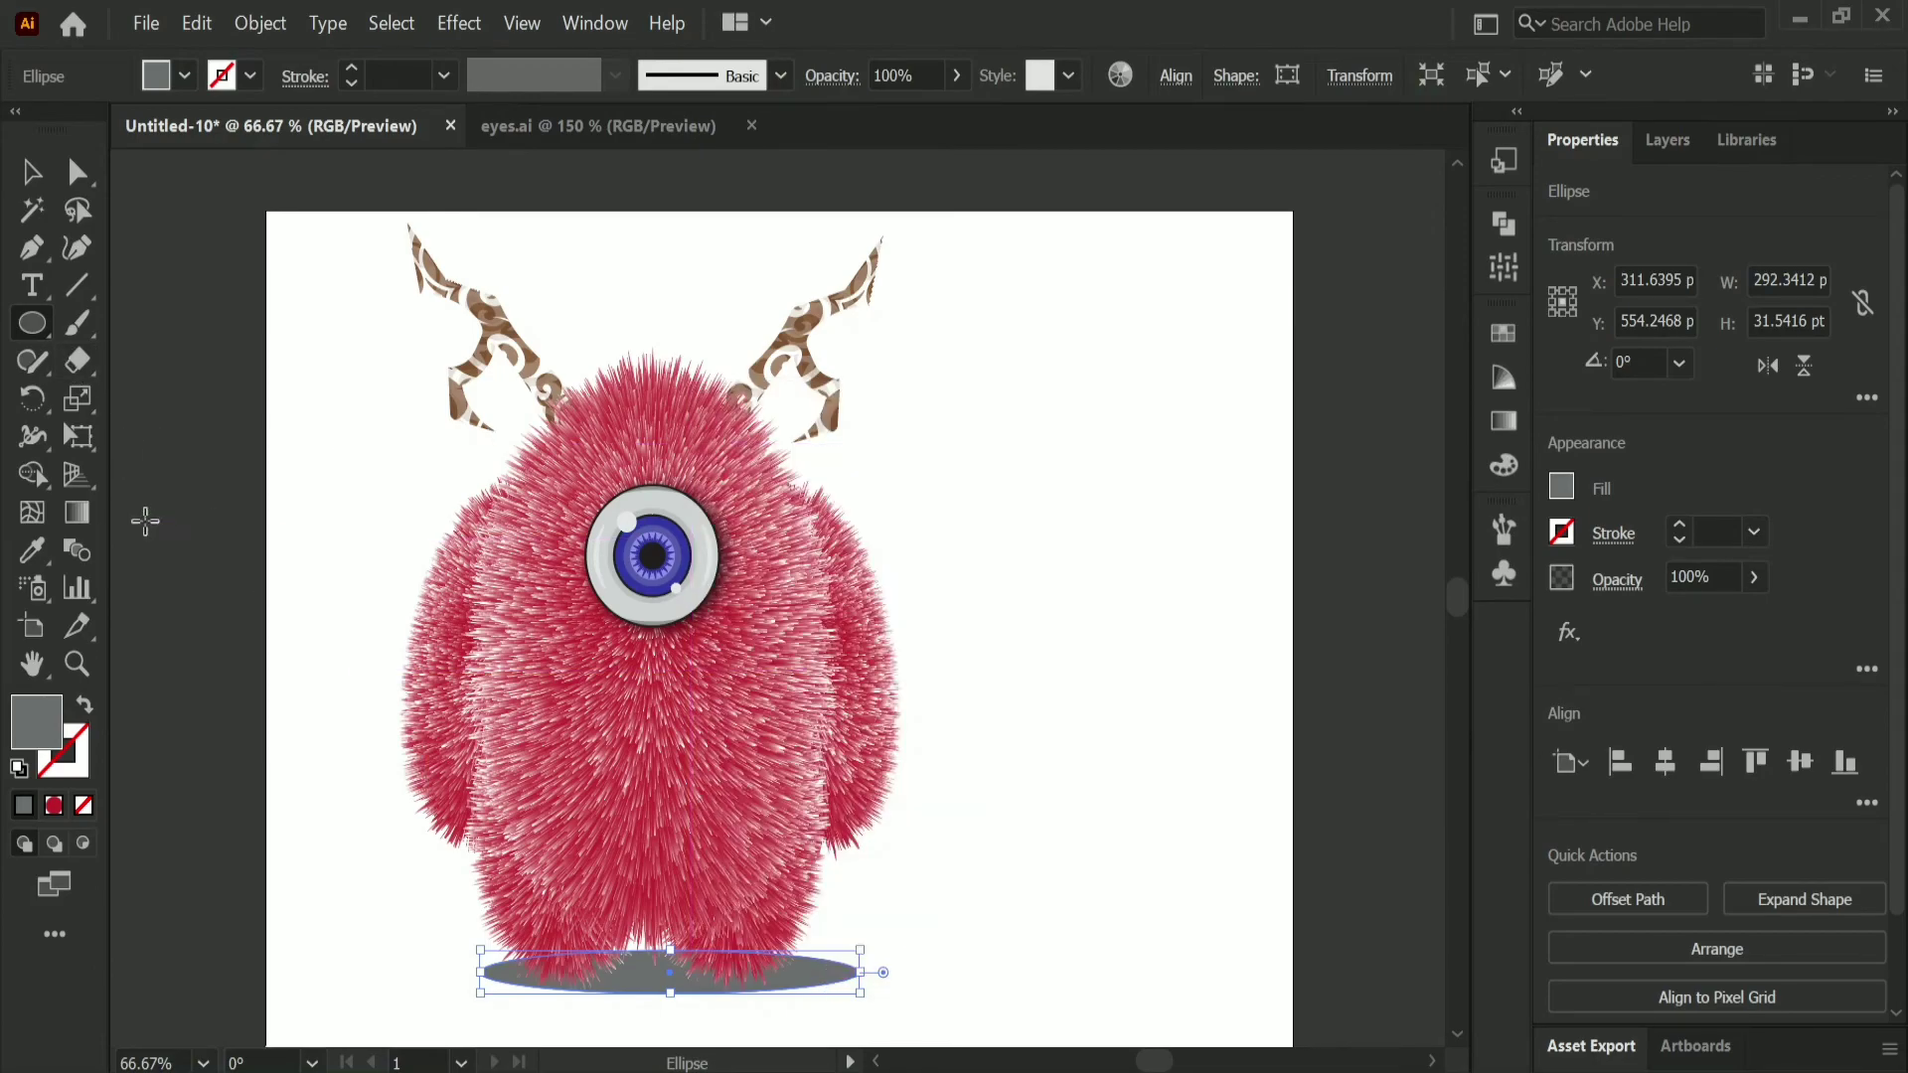
click(28, 171)
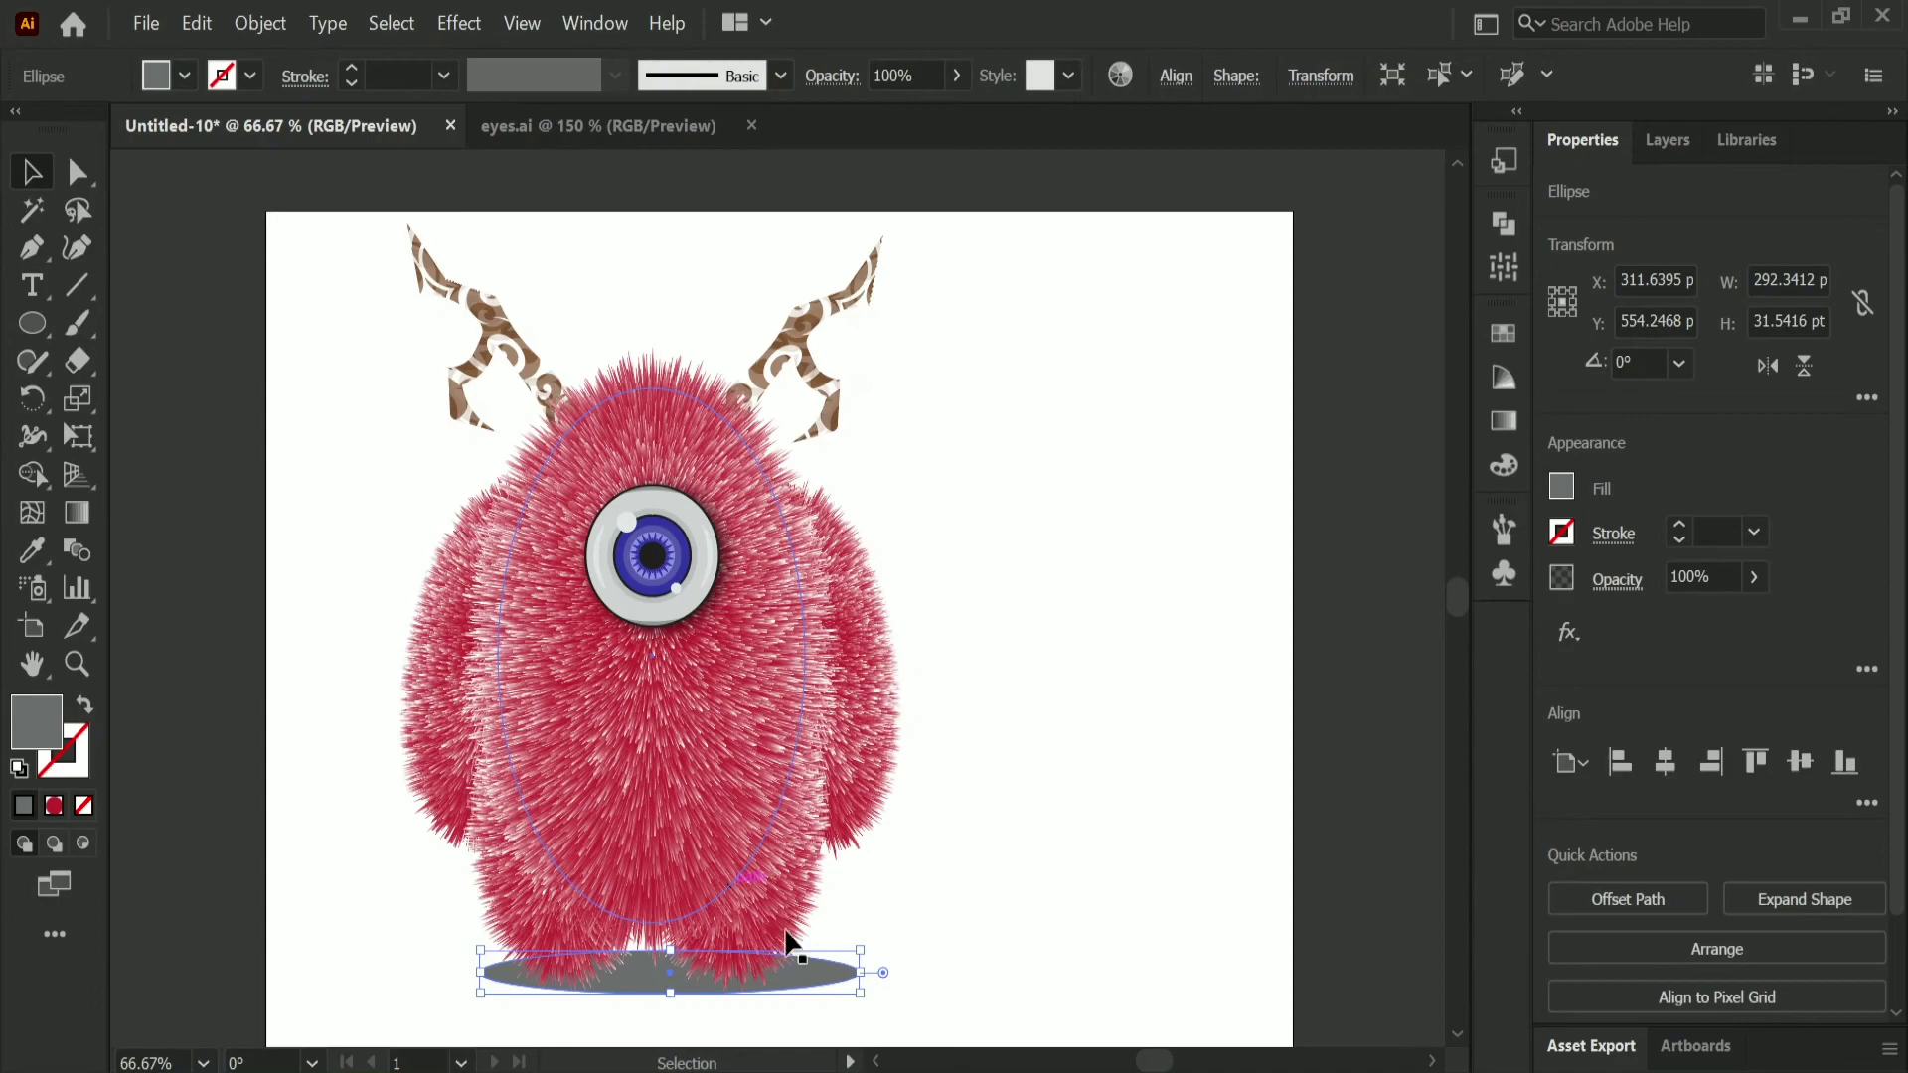
drag(809, 984, 799, 983)
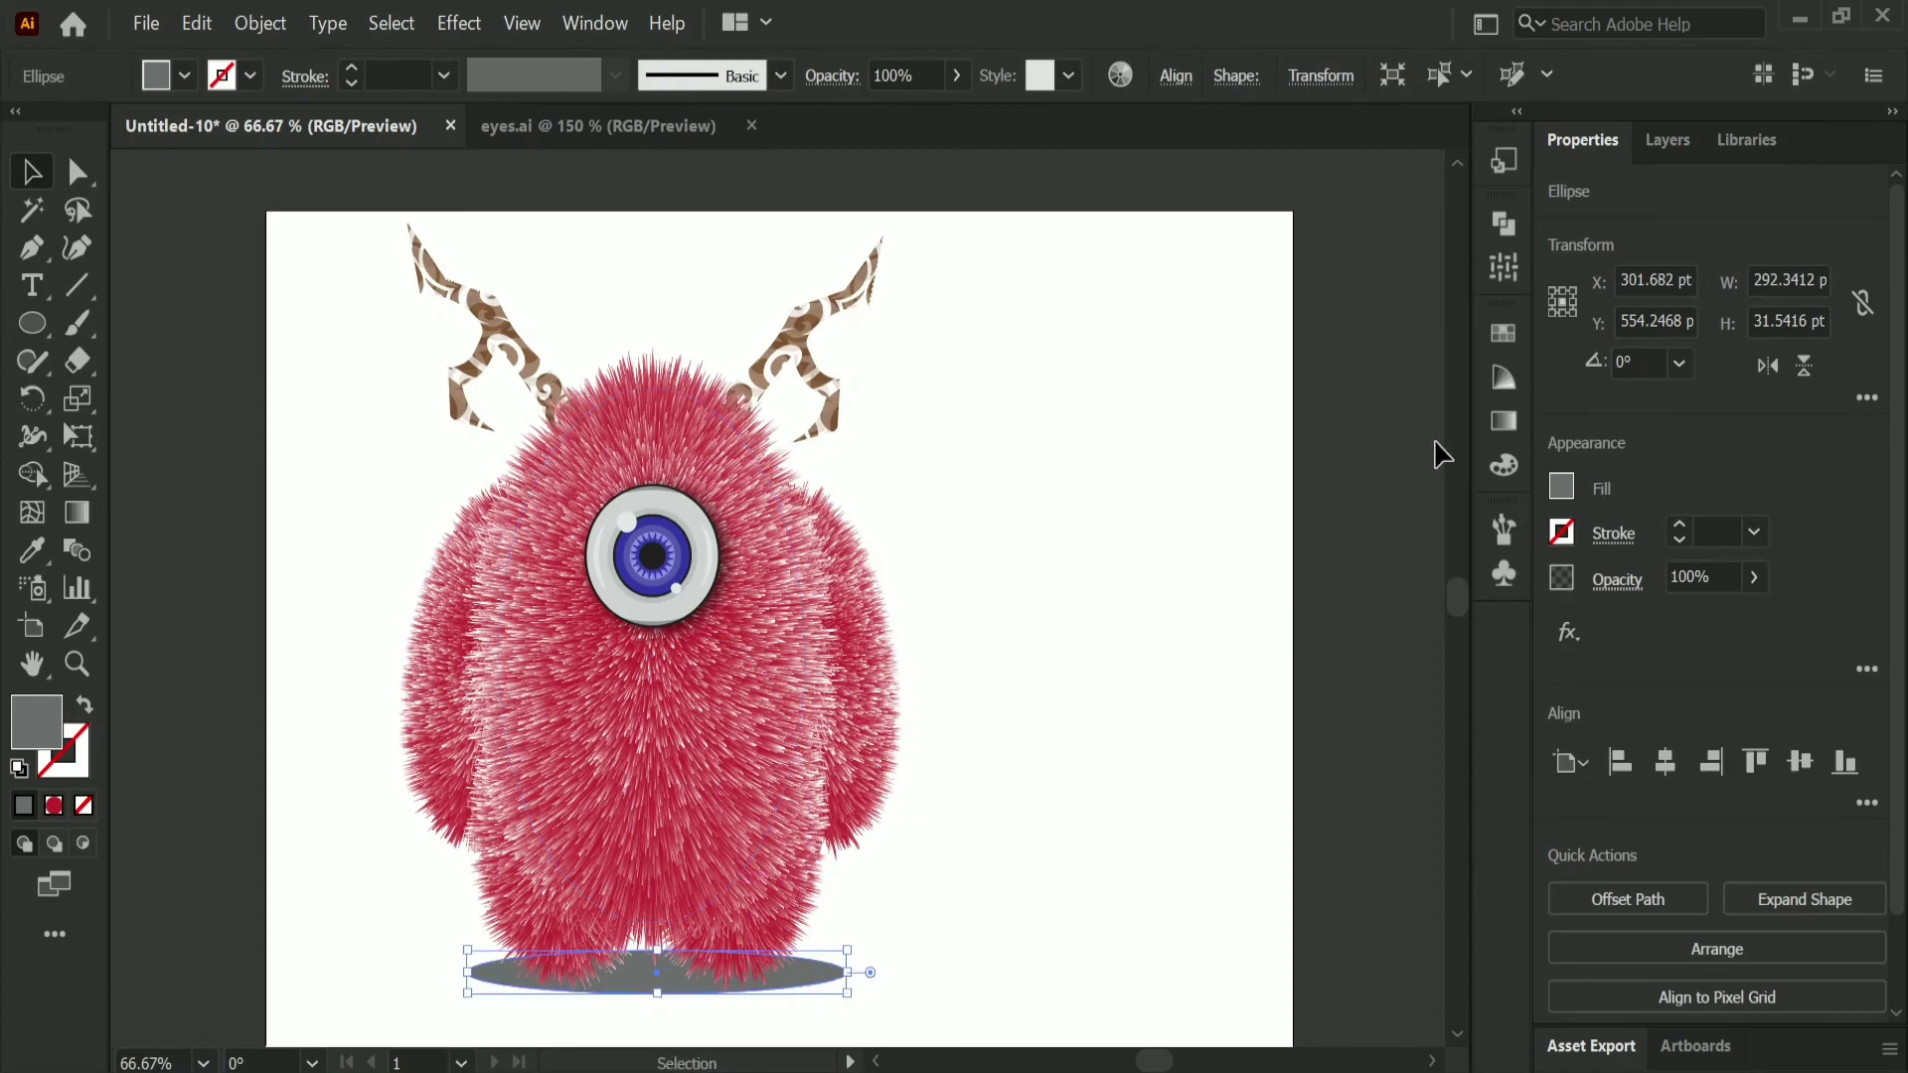
Step: Apply a Gaussian Blur effect to the grey ellipse to soften it into a ground shadow
click(472, 24)
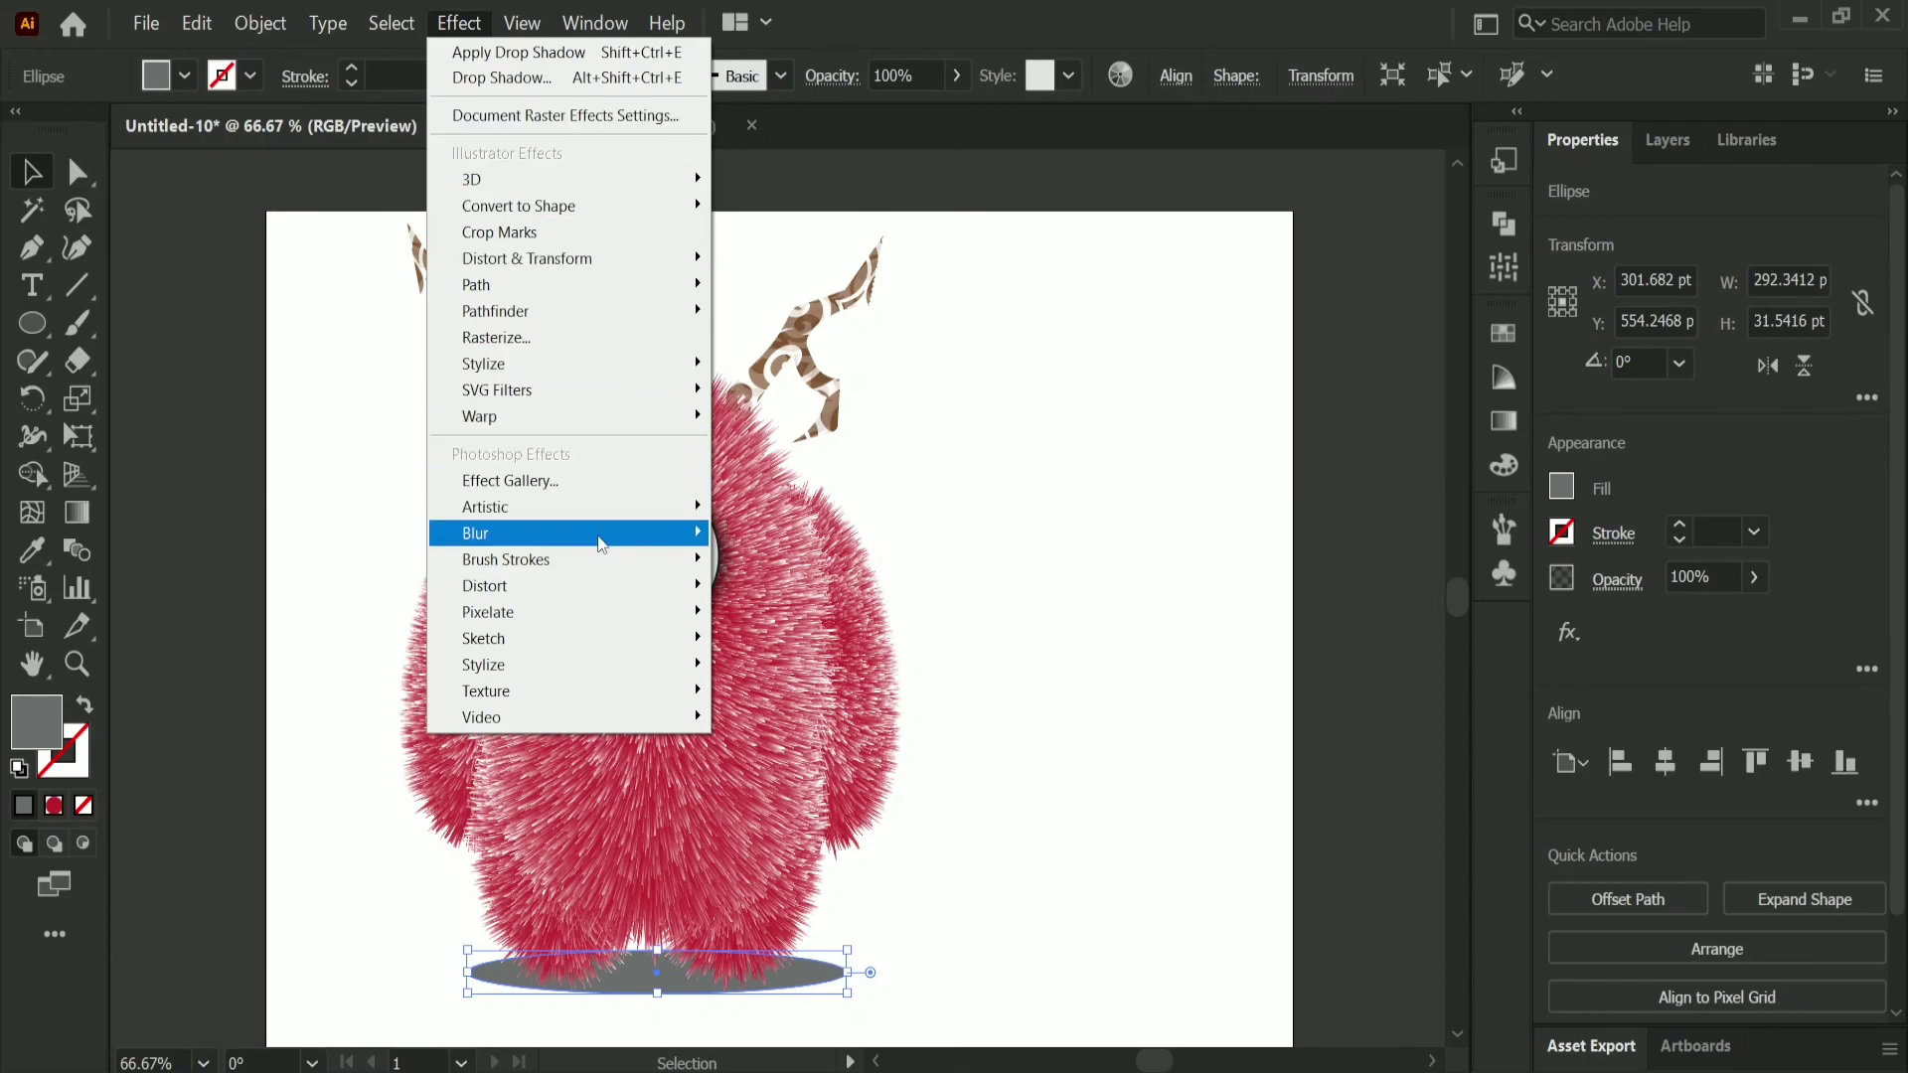
mouse_move(602, 544)
click(773, 542)
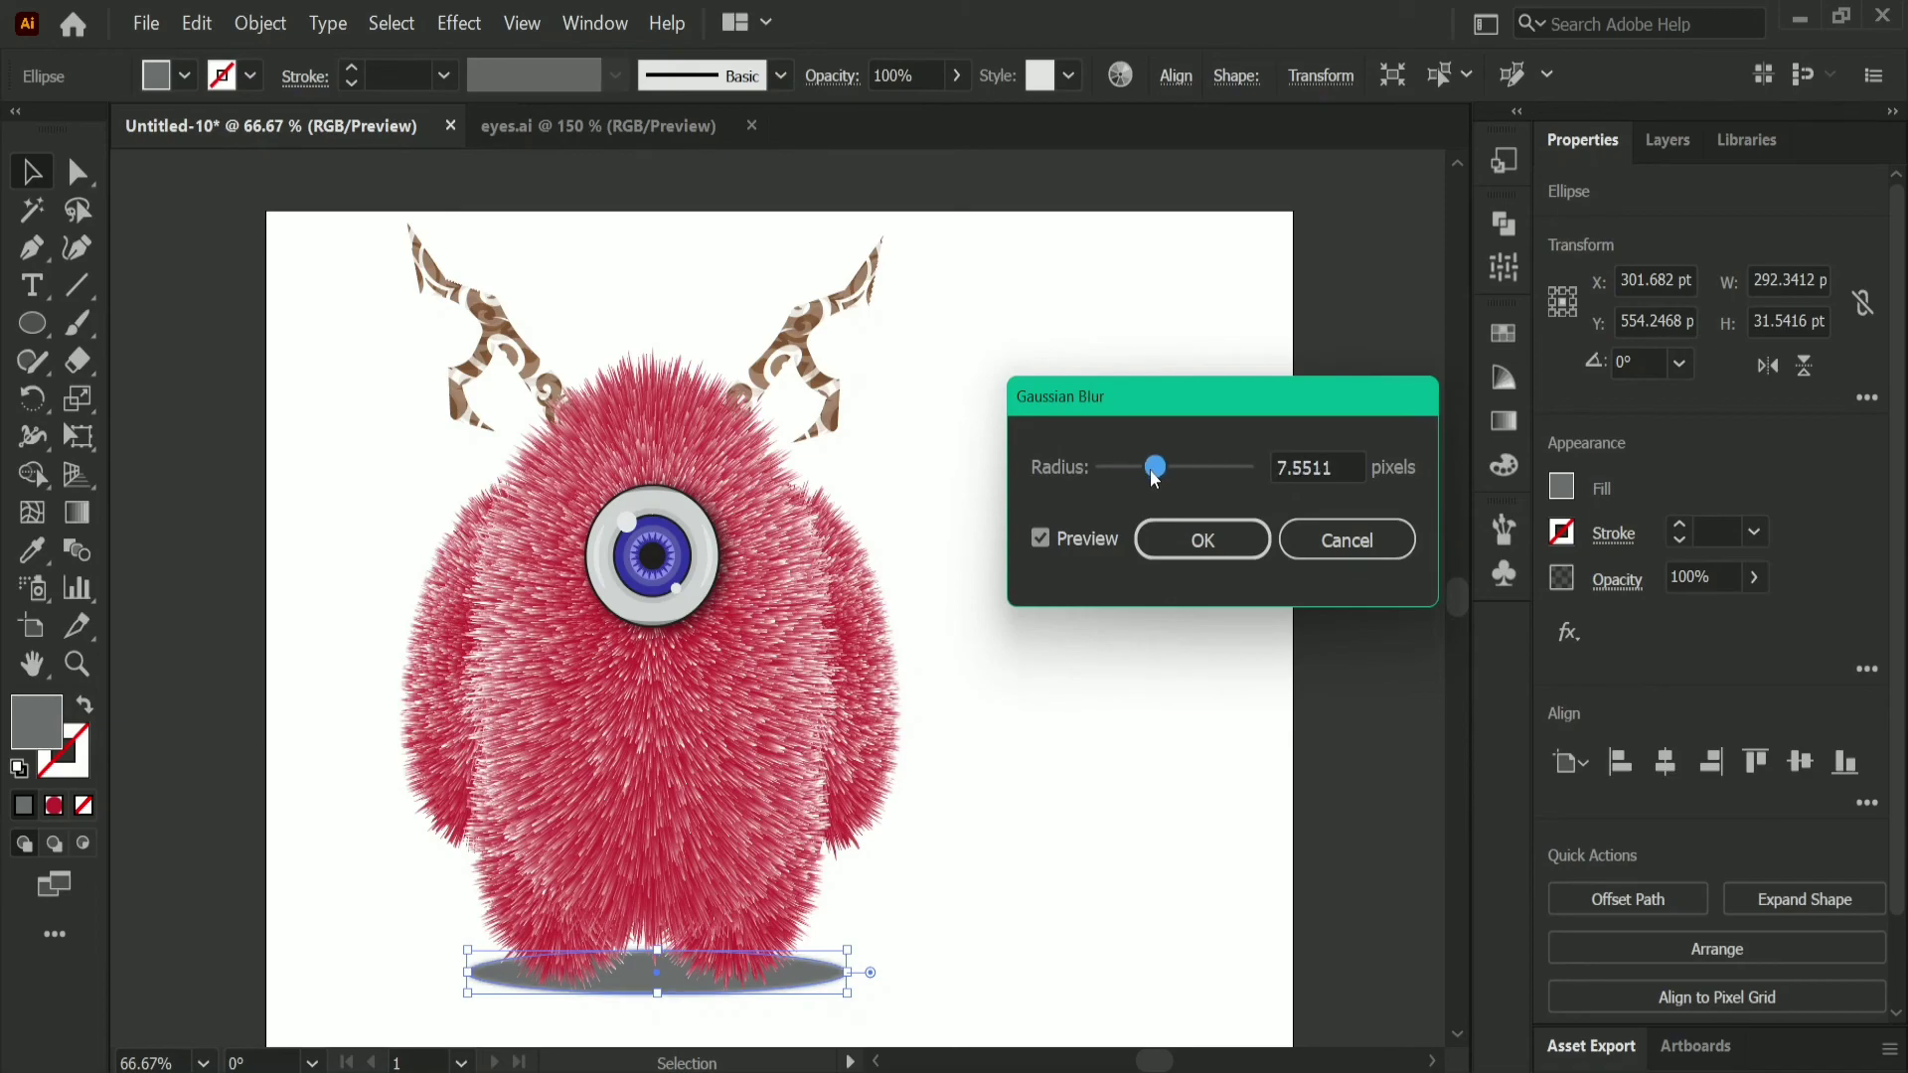
drag(1155, 478, 1180, 479)
click(1177, 541)
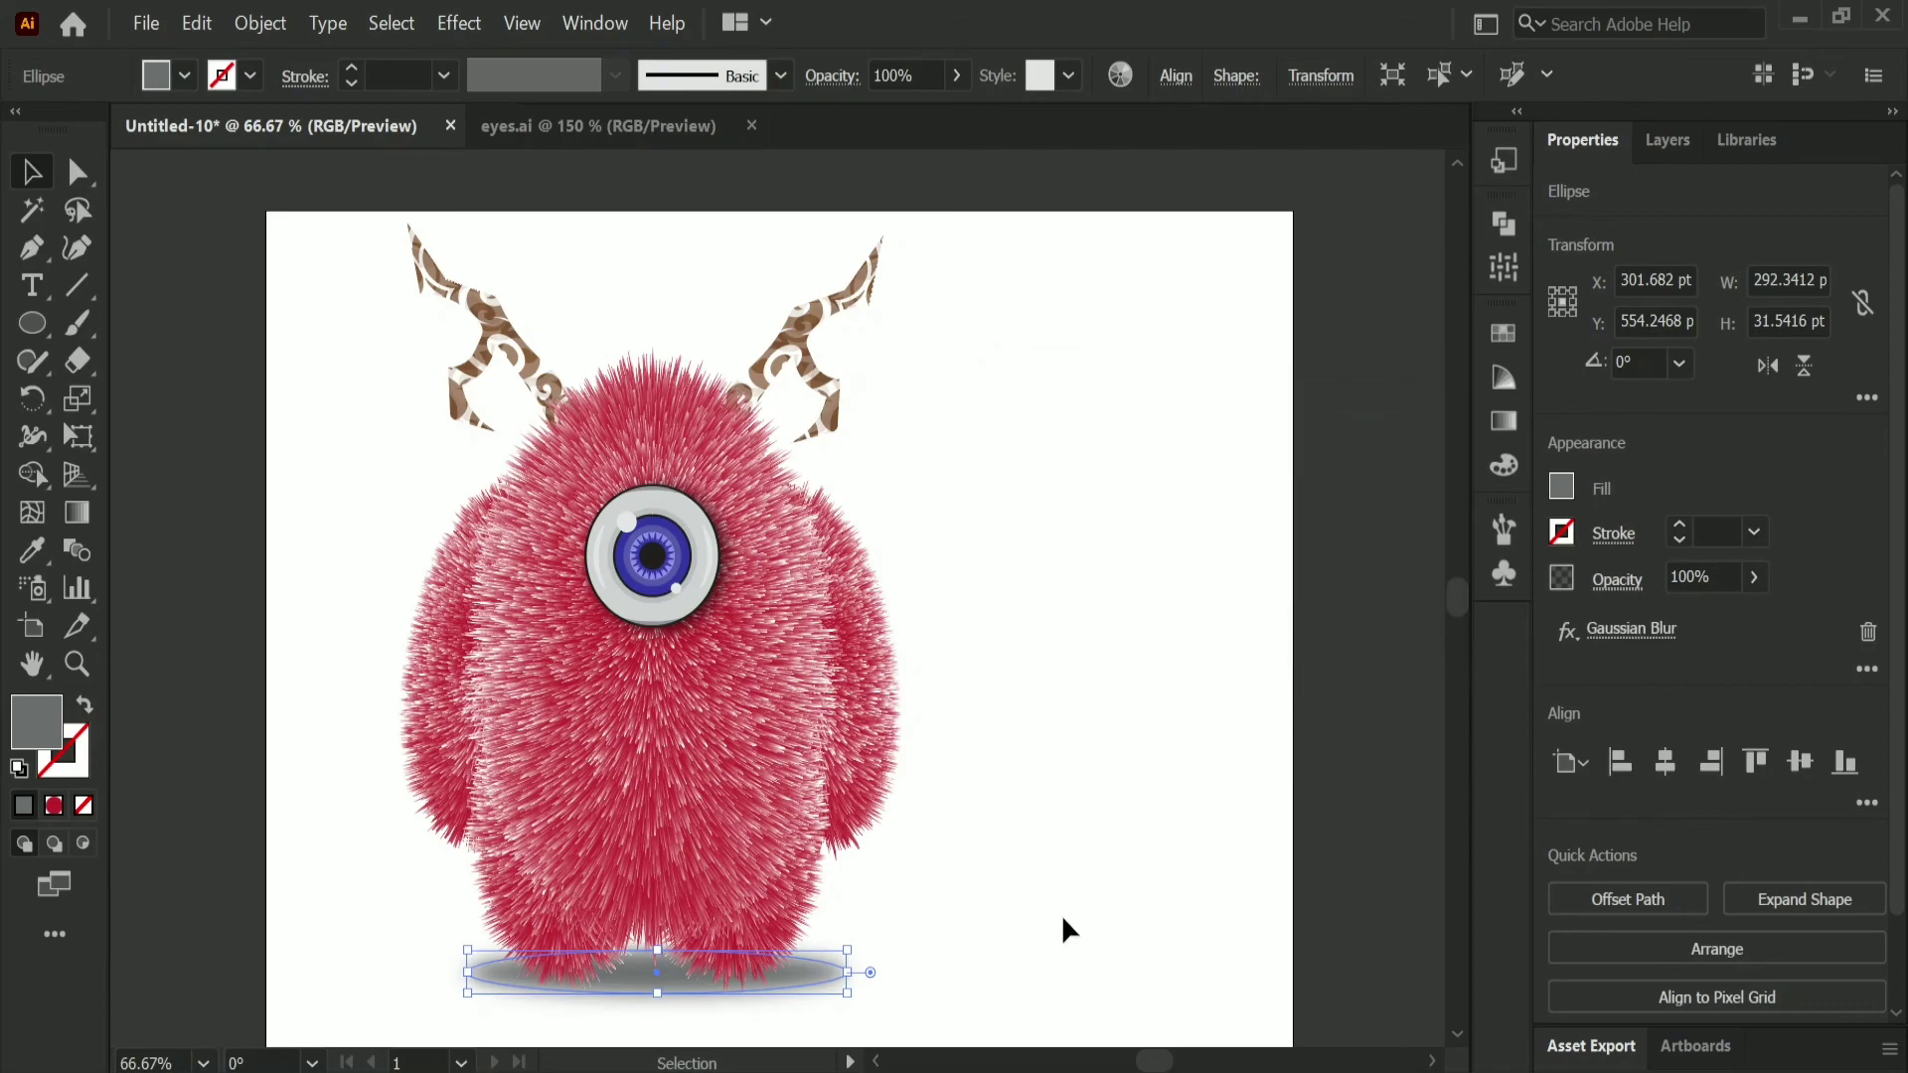
click(1059, 920)
Step: Lower the blurred ground shadow slightly beneath the character's feet
scroll(944, 948, down, 1)
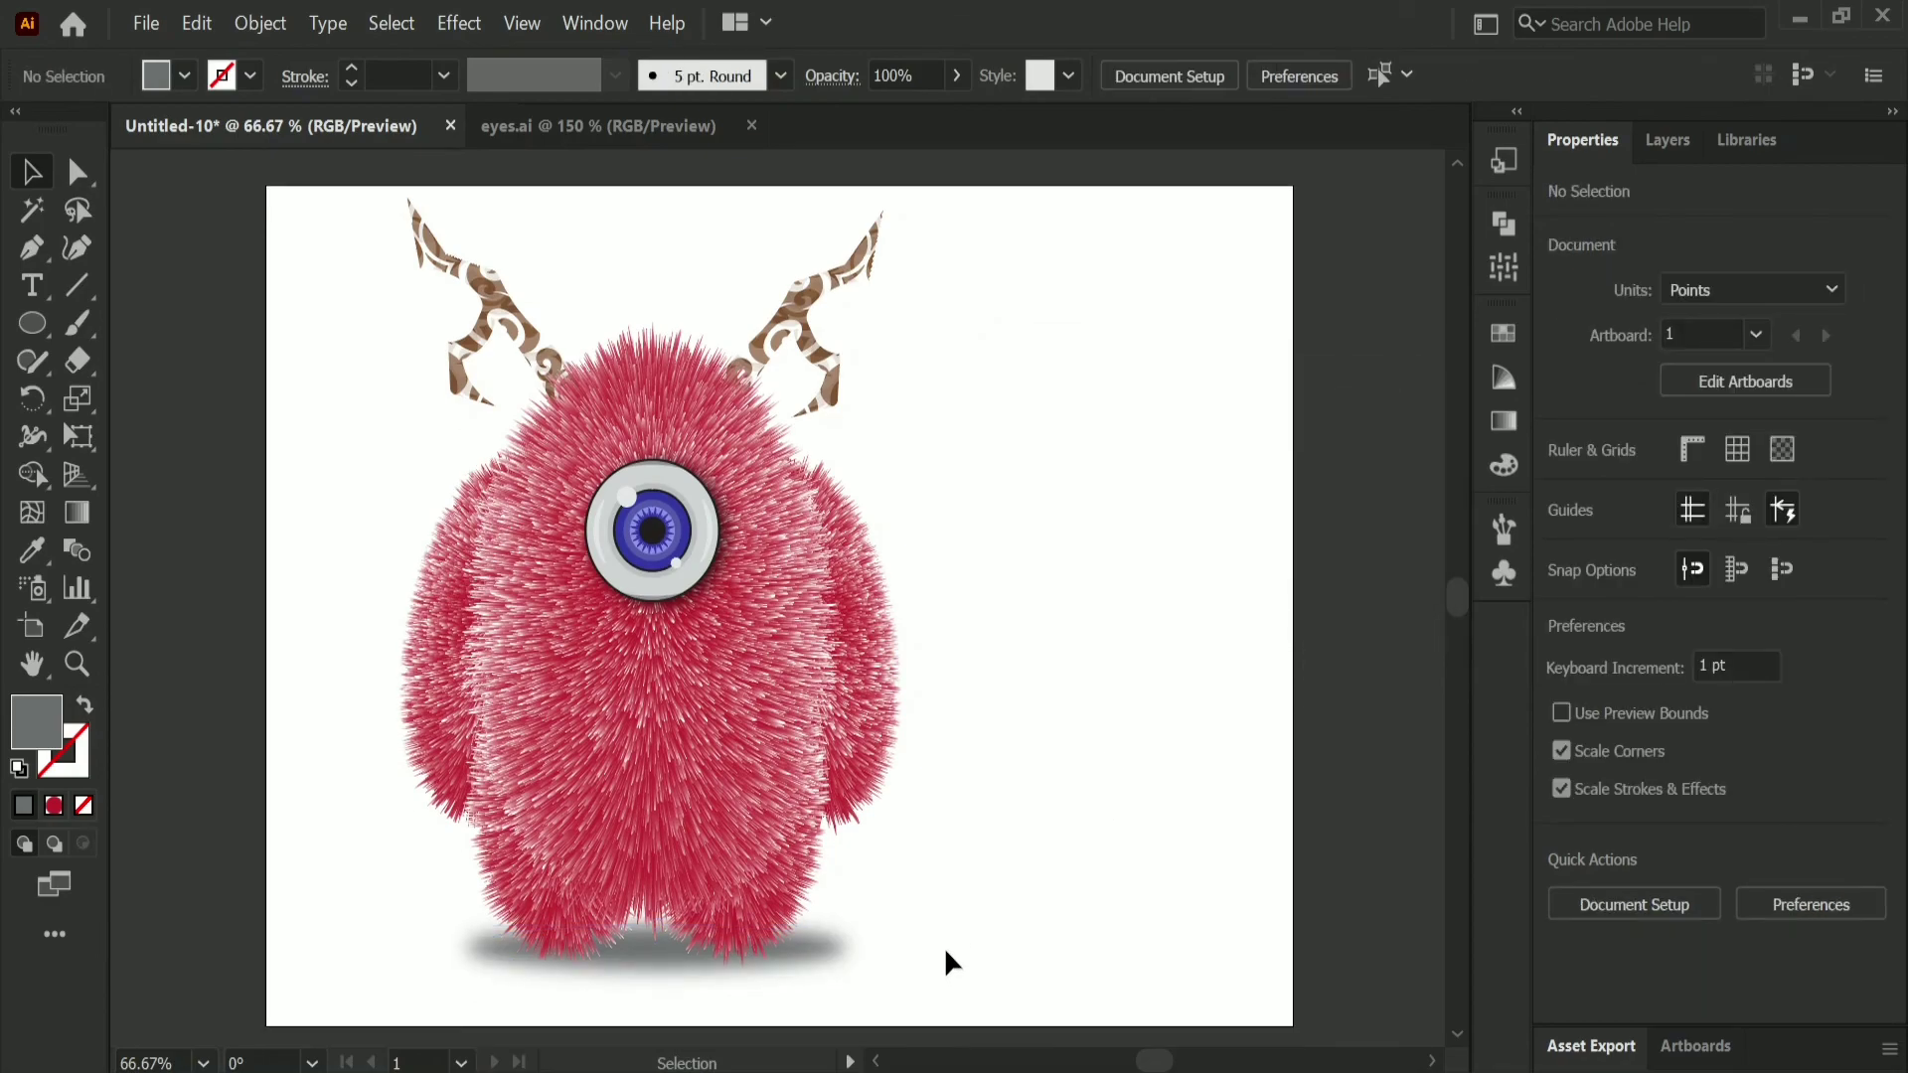
drag(657, 982, 658, 1004)
click(960, 858)
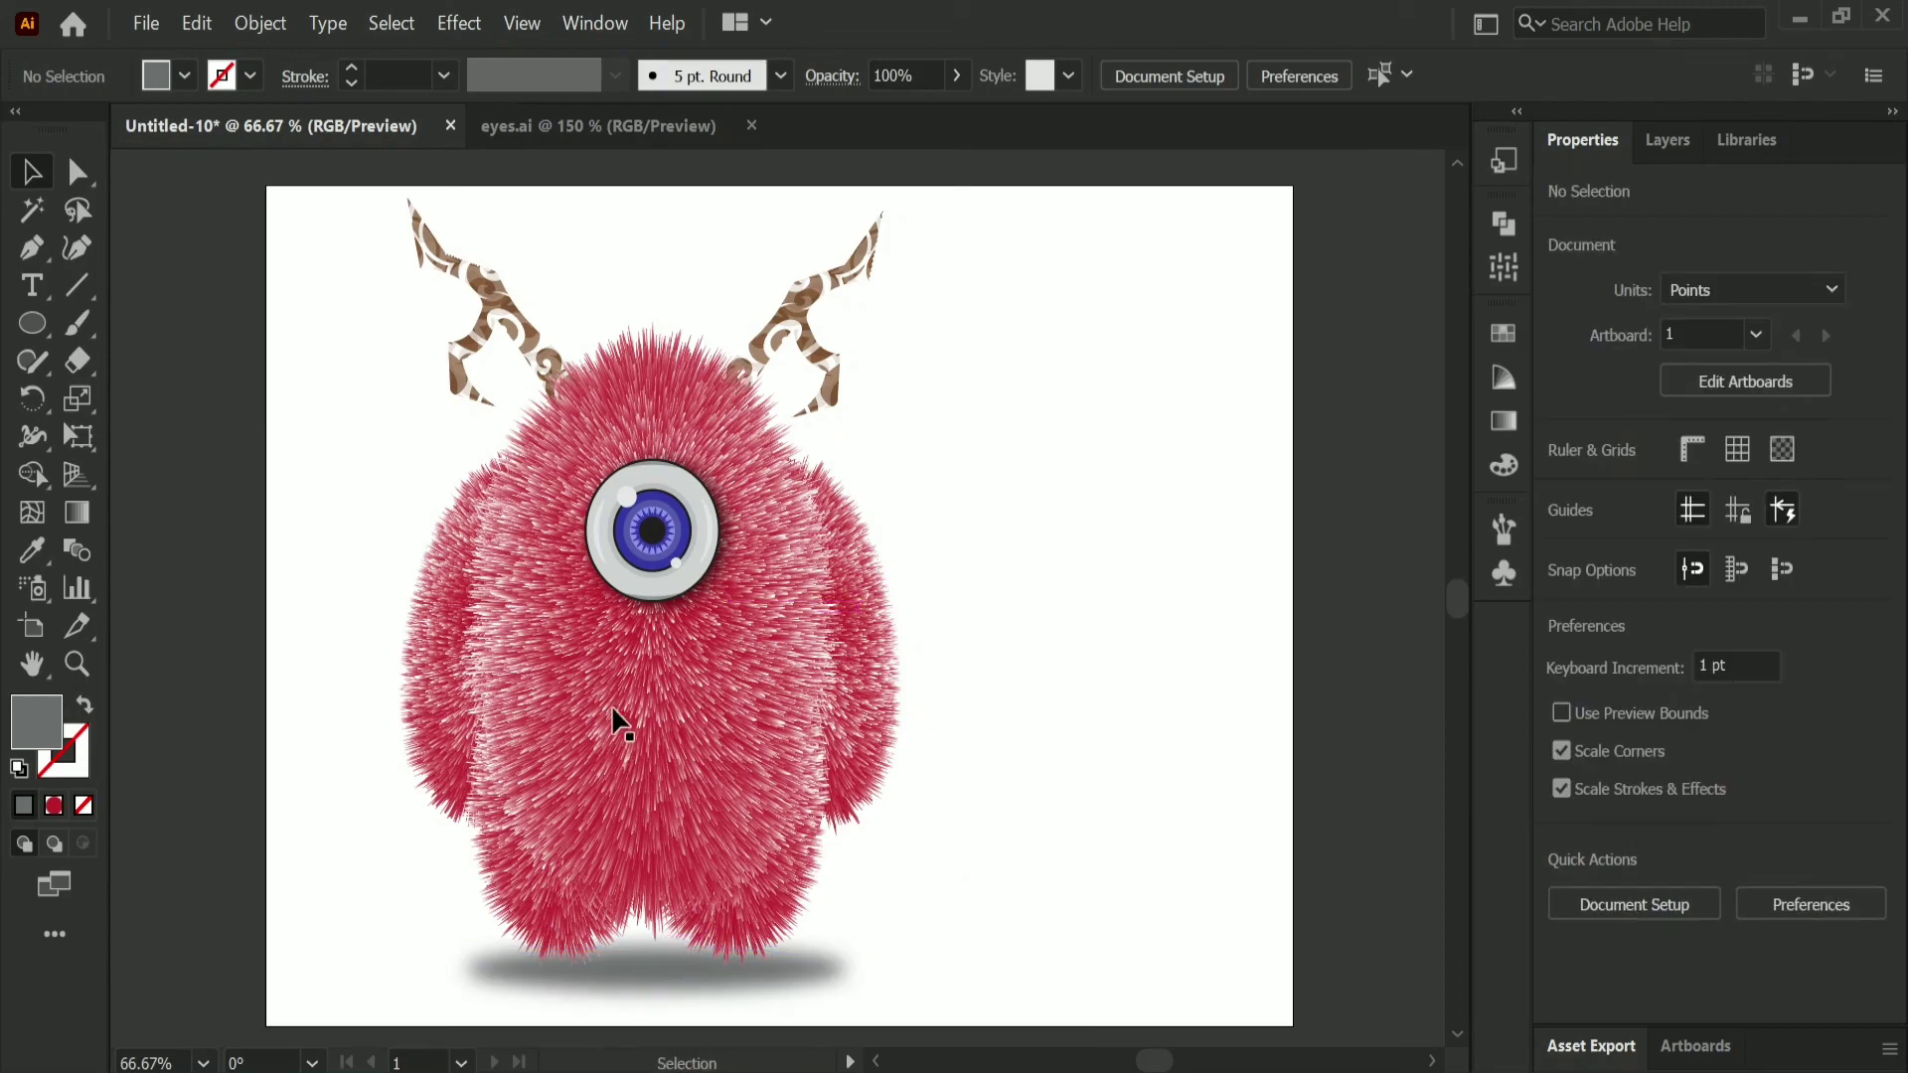
Step: Enlarge the eye group to about 141 by 145 pt and recentre it on the character's face
click(648, 585)
drag(545, 652, 539, 664)
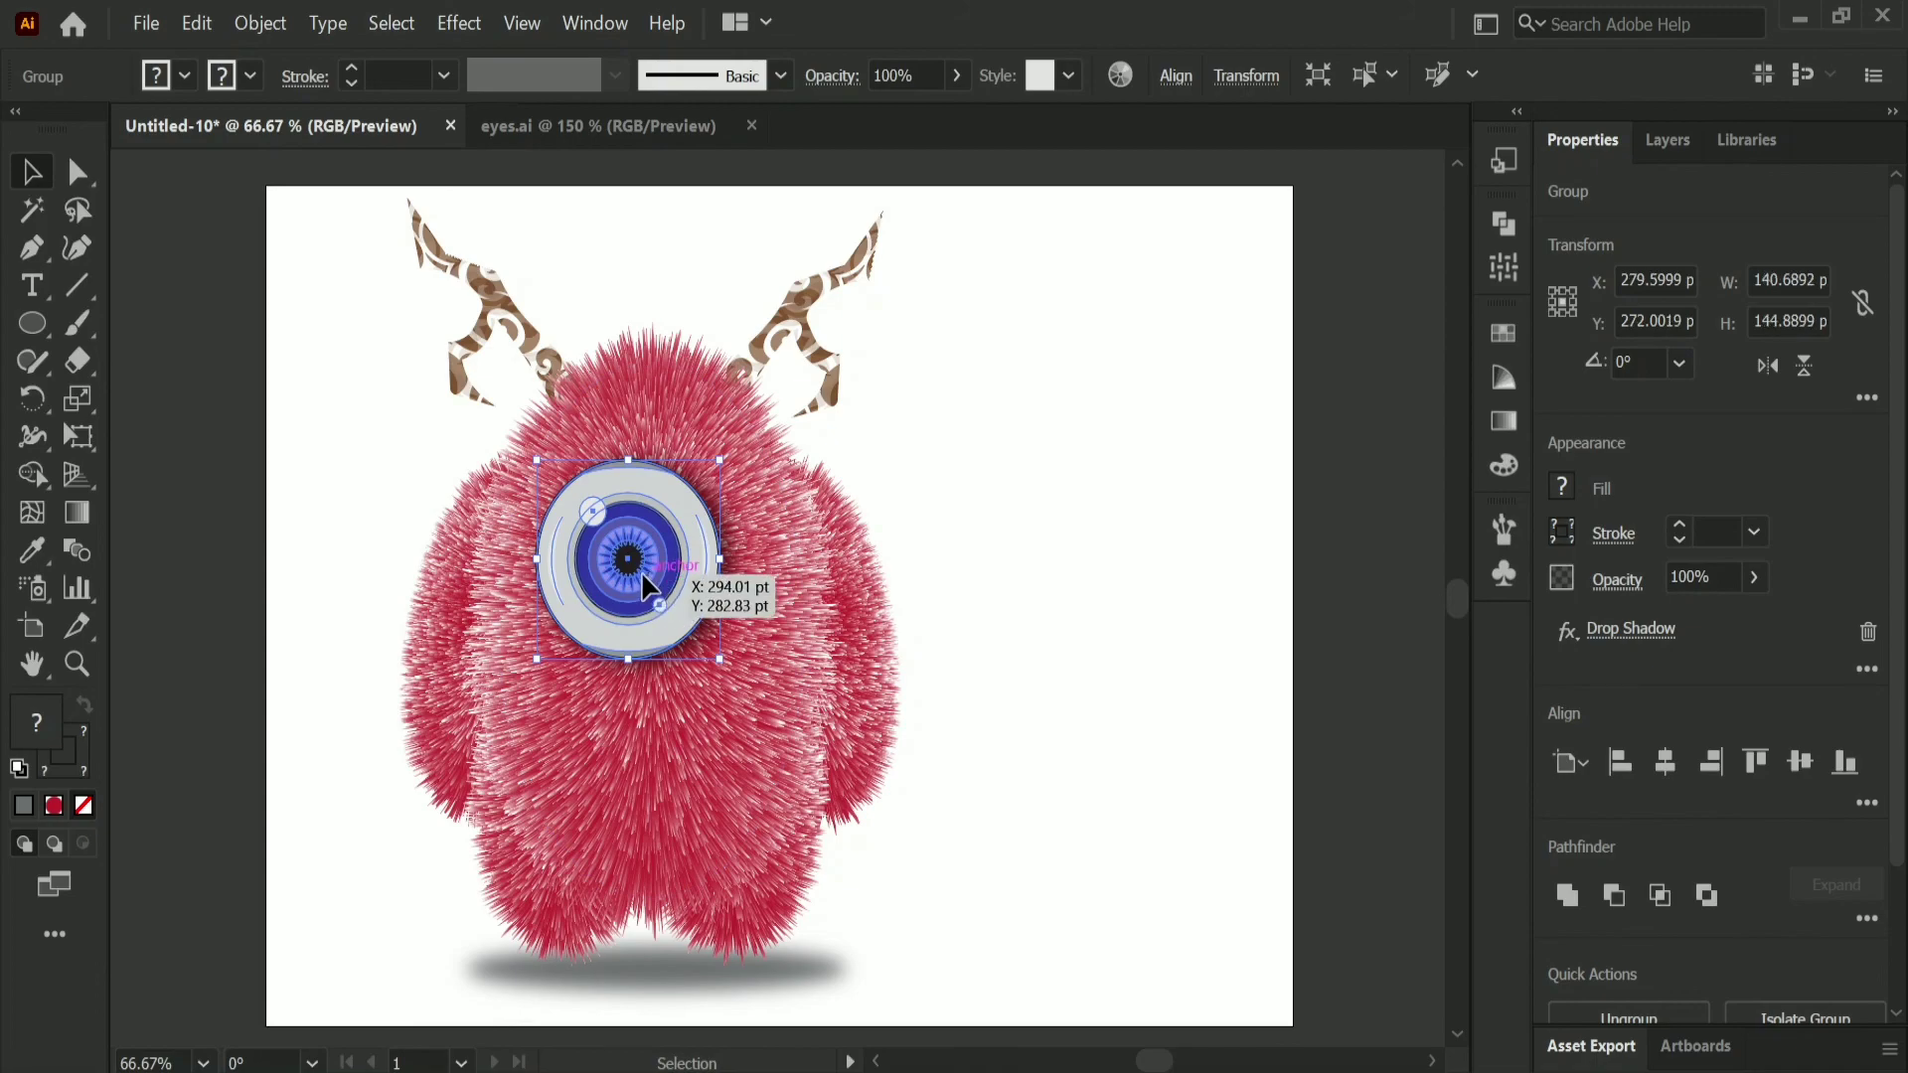
drag(672, 584, 684, 583)
click(1126, 531)
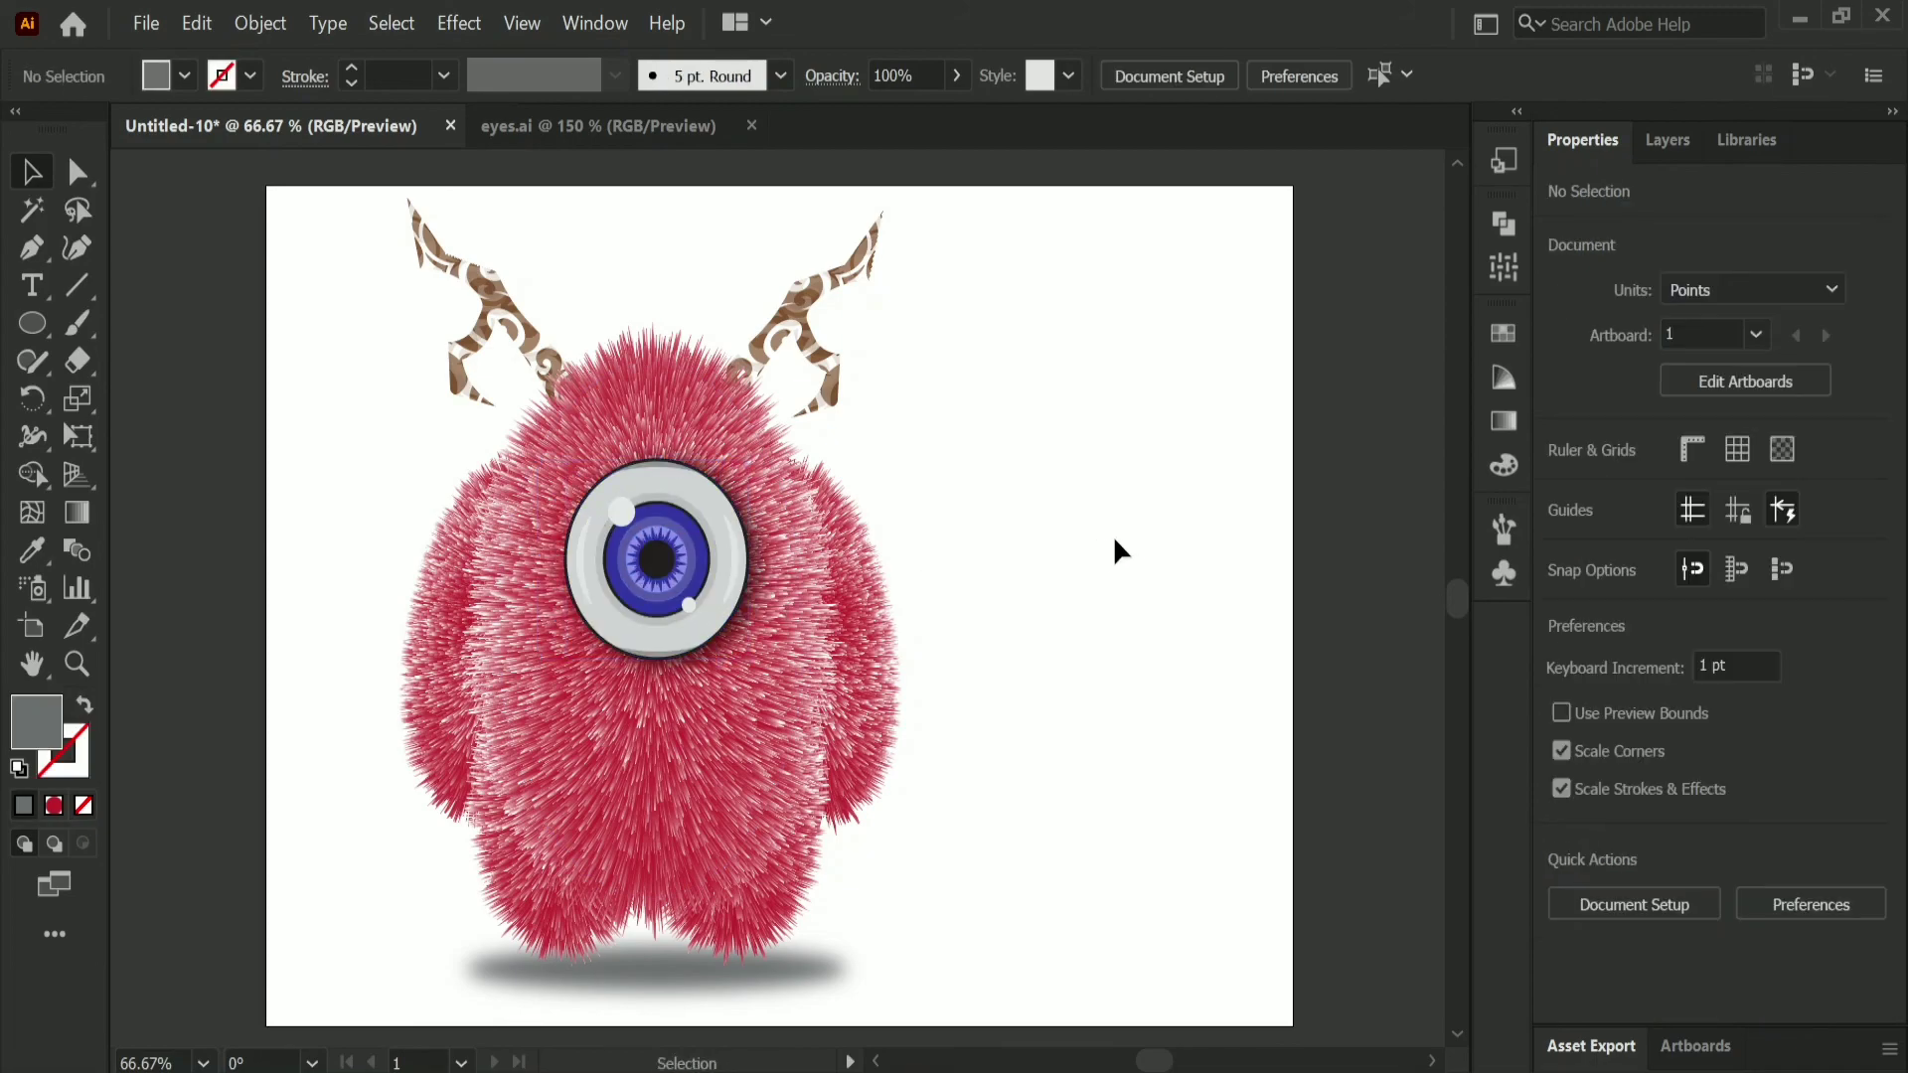